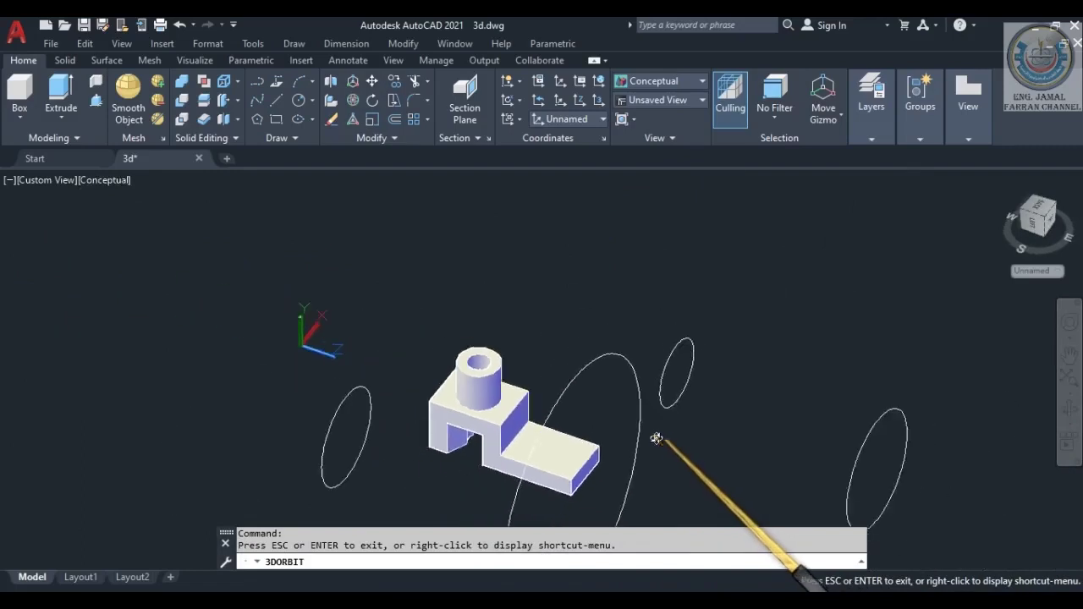
Examine the bracket model, the New UCS commands and the list of preset coordinate systems.
drag(380, 302, 431, 428)
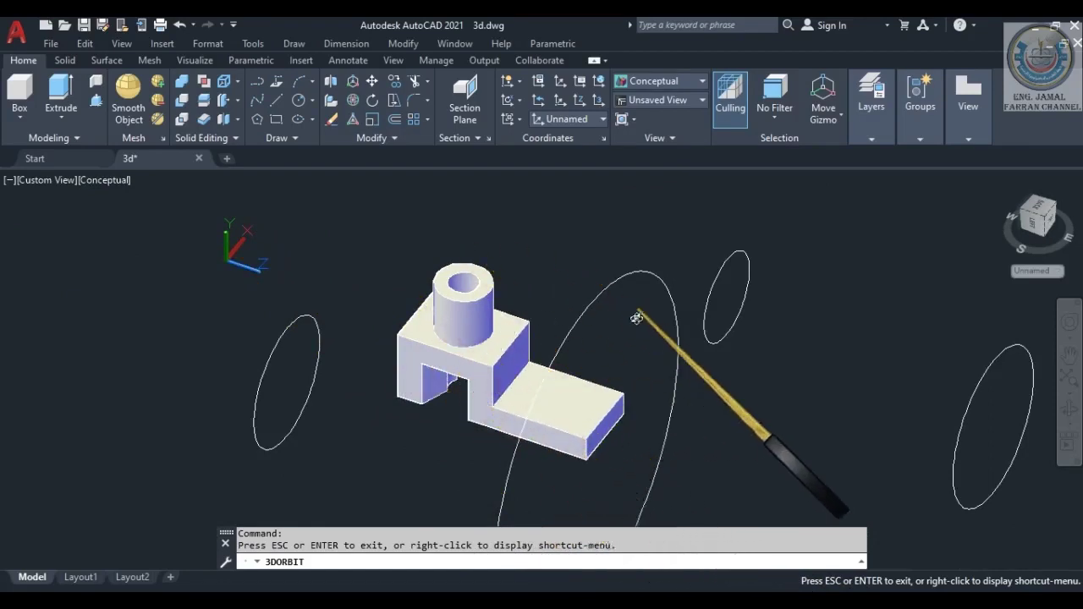
drag(515, 392, 514, 357)
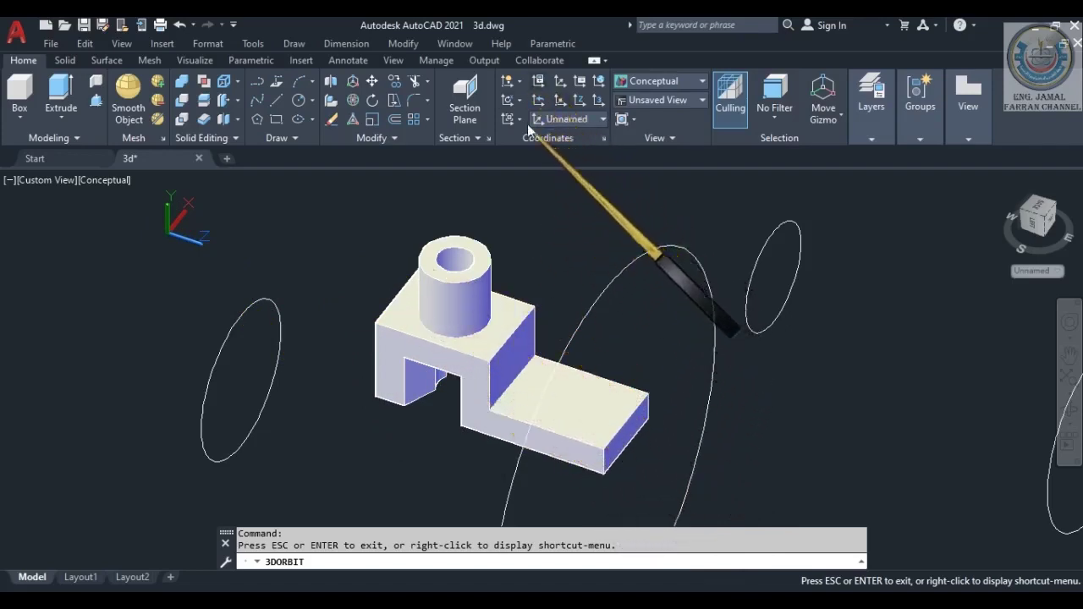
key(Escape)
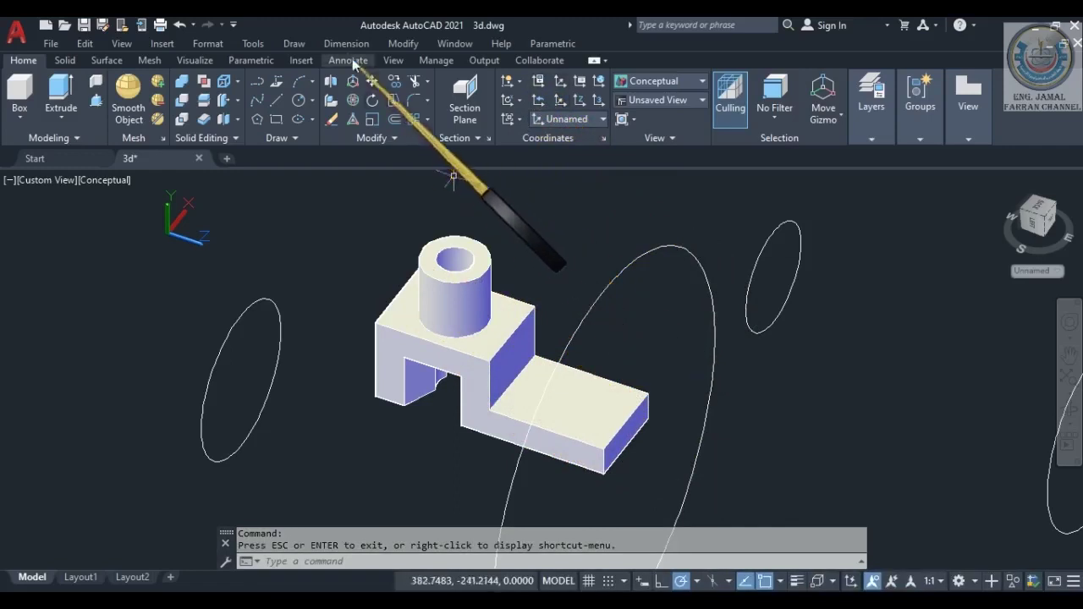
click(254, 43)
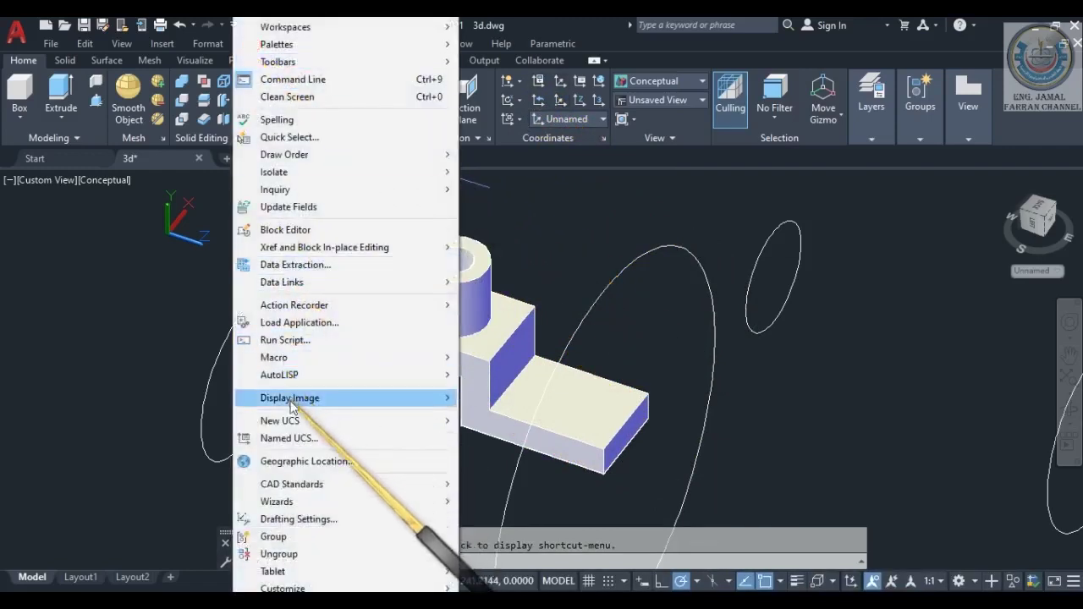
mouse_move(411, 421)
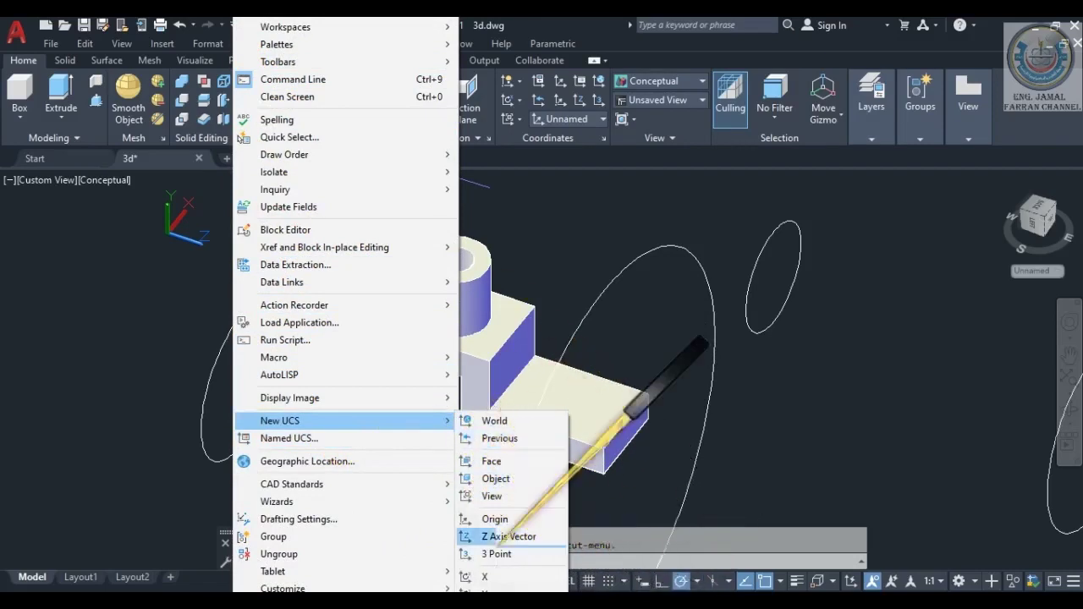
click(531, 213)
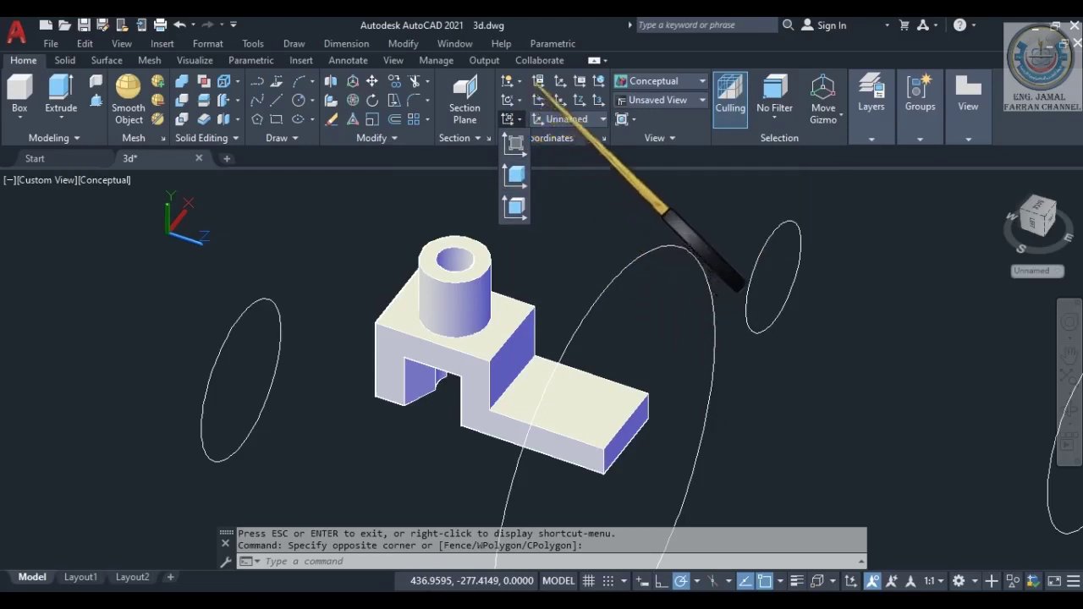
click(522, 119)
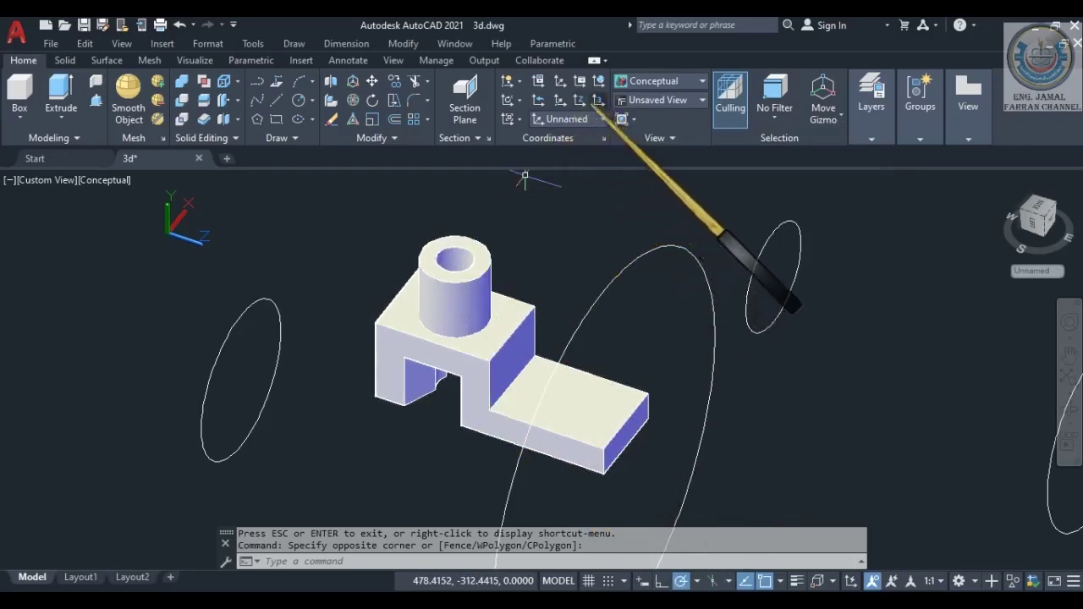
click(603, 118)
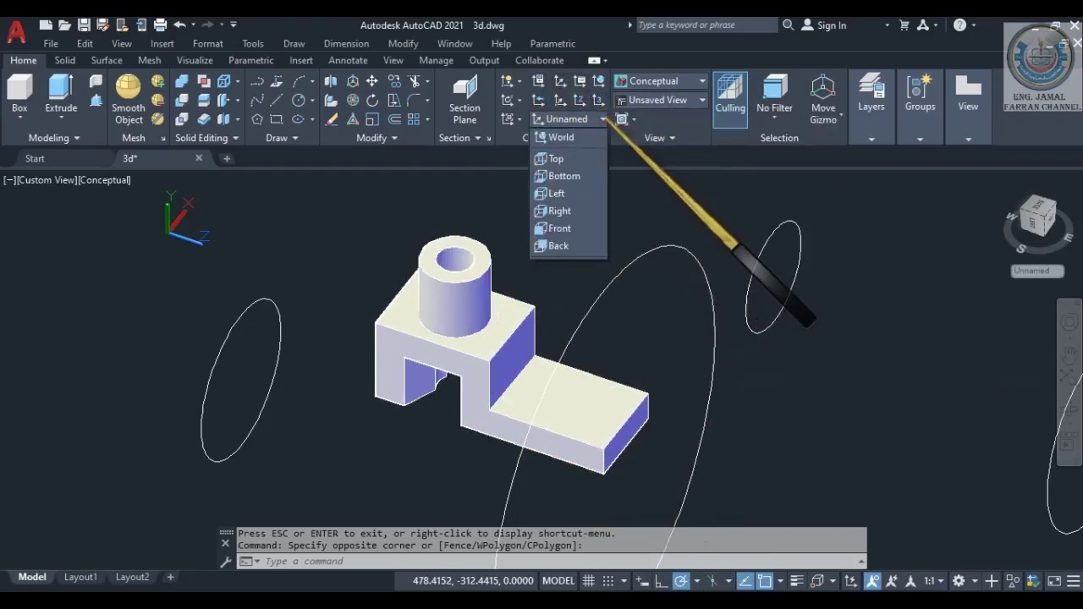
click(603, 118)
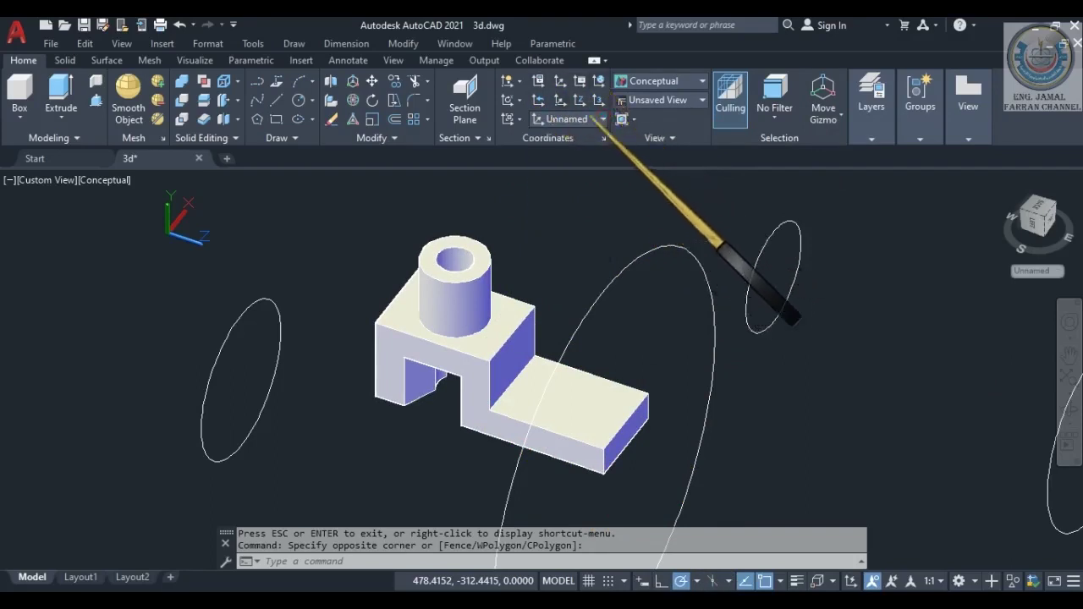
click(603, 118)
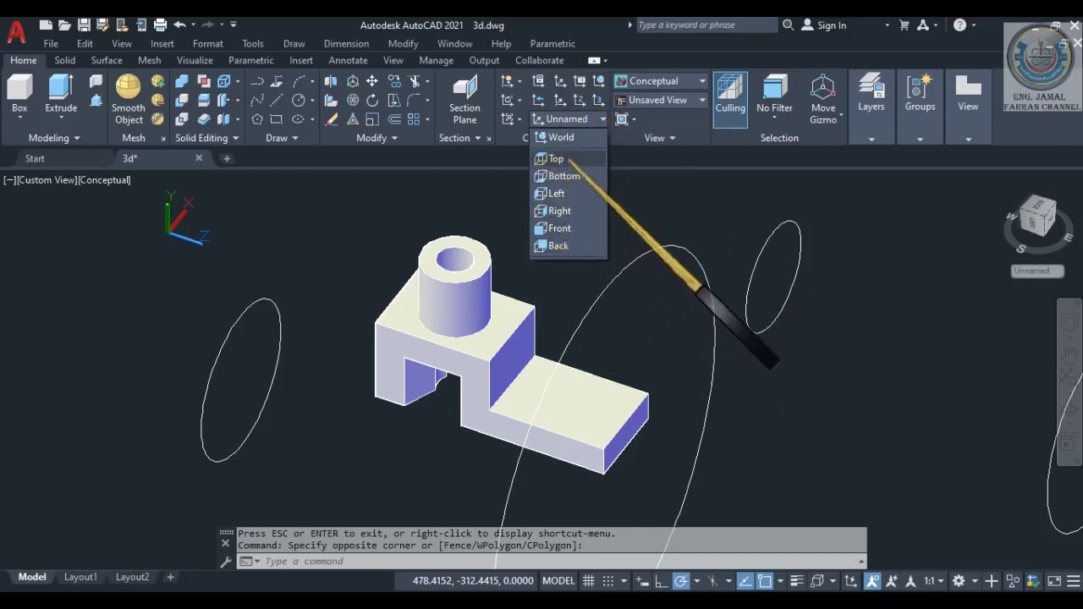
click(603, 118)
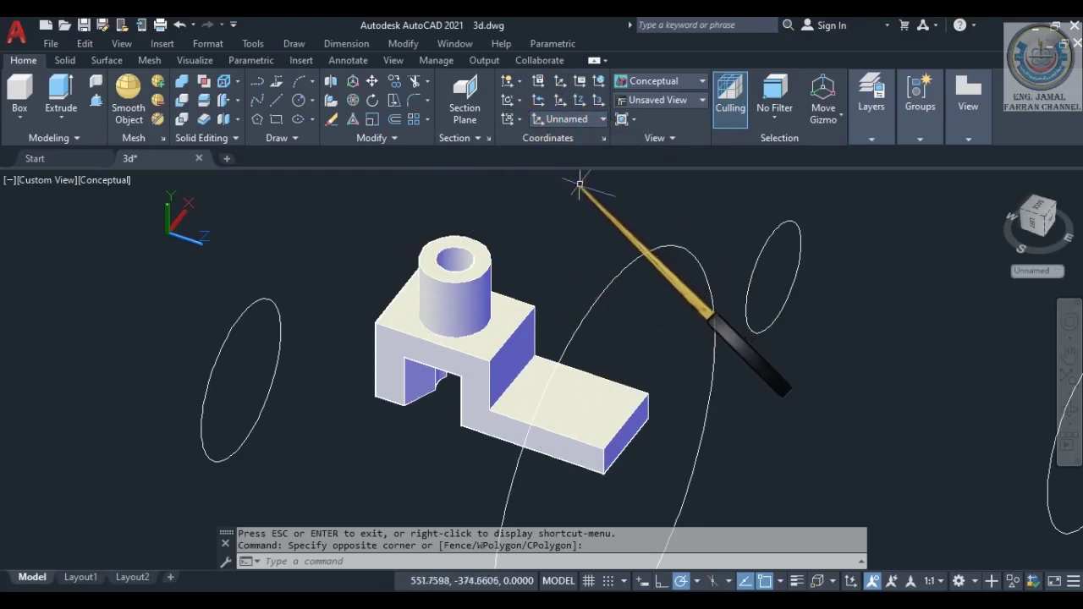
Turn Dynamic UCS on and switch it back off.
click(850, 581)
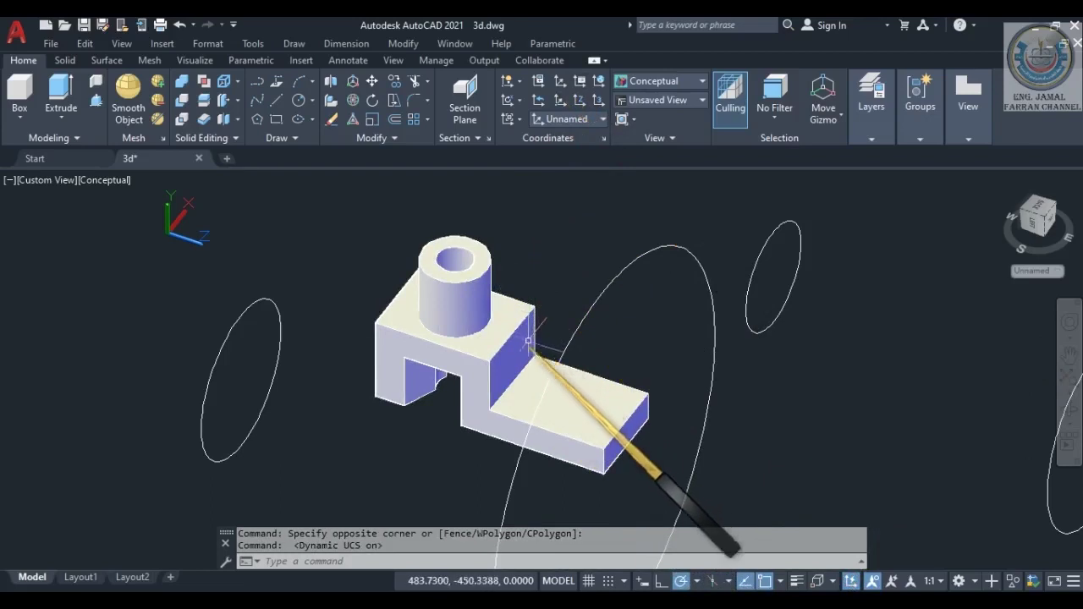
click(850, 581)
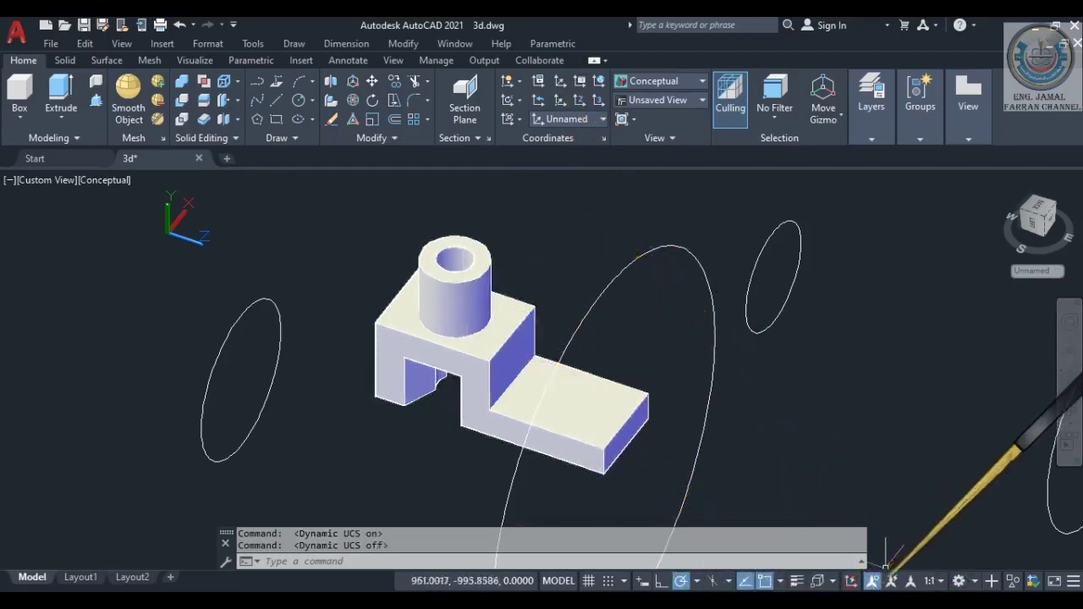
Delete the leftover circles around the bracket so only the solid remains.
scroll(626, 267, up, 1)
scroll(520, 326, down, 4)
scroll(507, 325, up, 5)
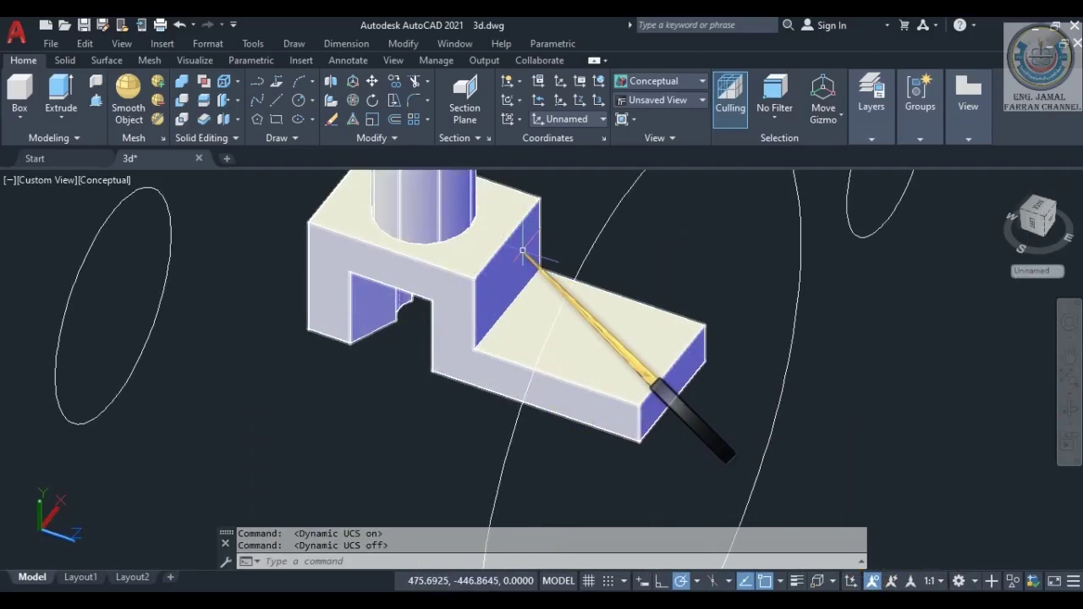
click(1071, 404)
drag(444, 324, 471, 416)
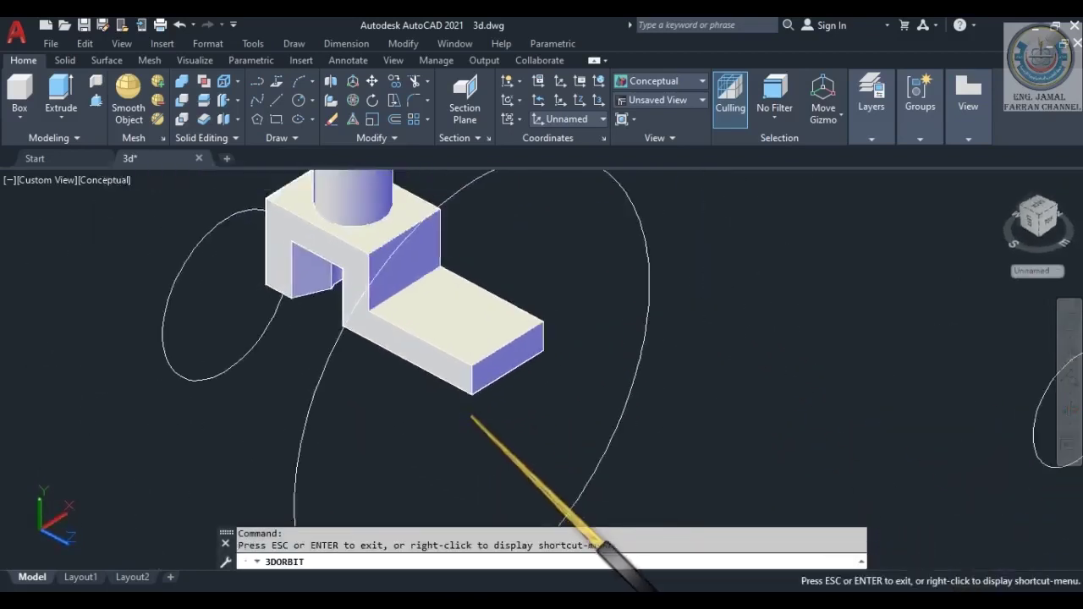
scroll(471, 416, down, 3)
scroll(440, 357, up, 5)
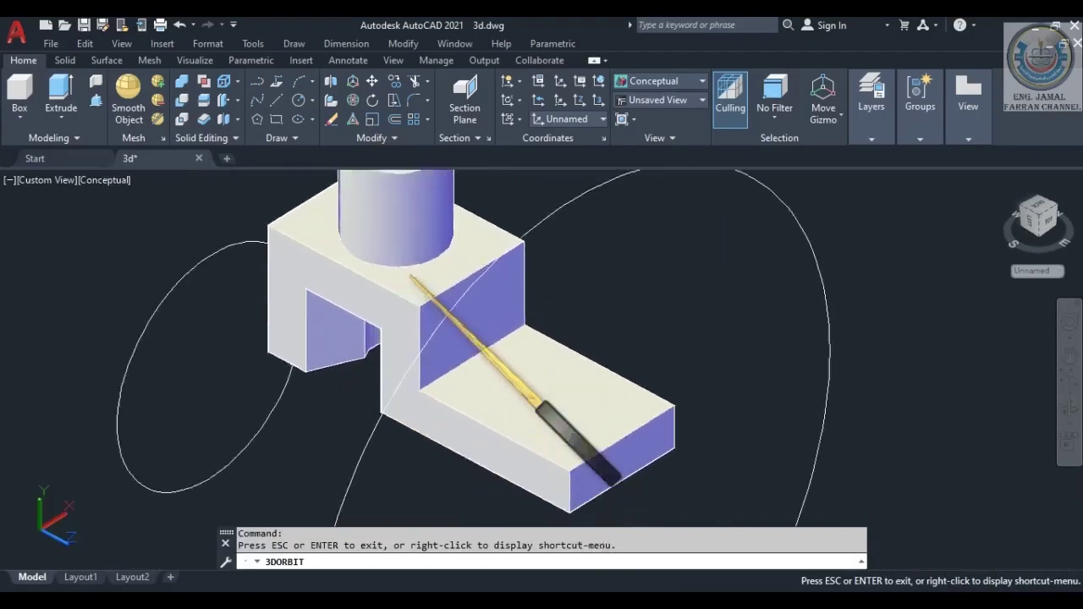
scroll(409, 276, up, 1)
key(Escape)
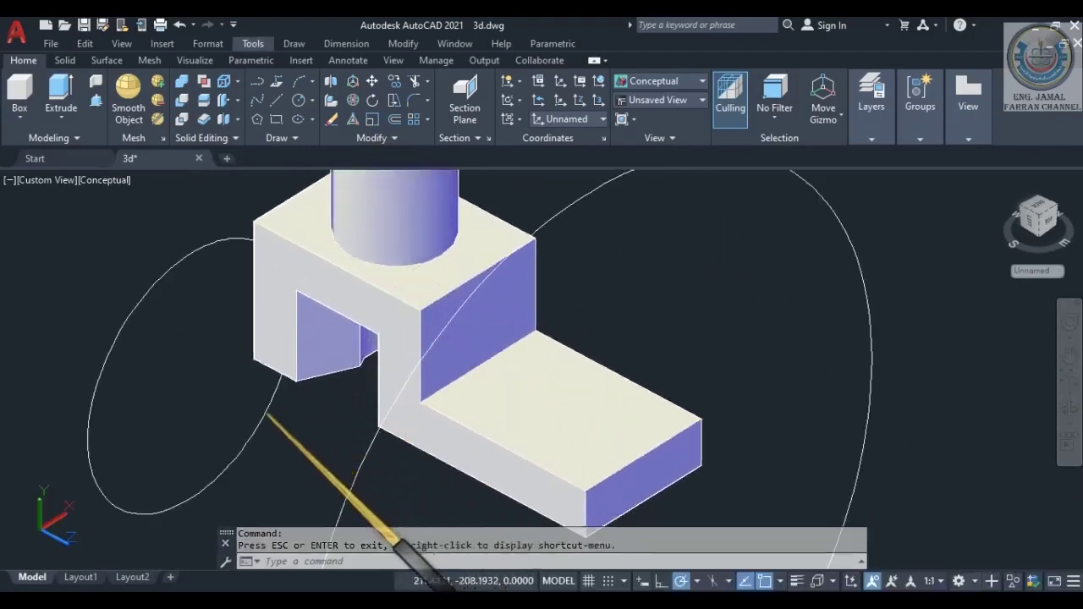
click(410, 276)
click(262, 415)
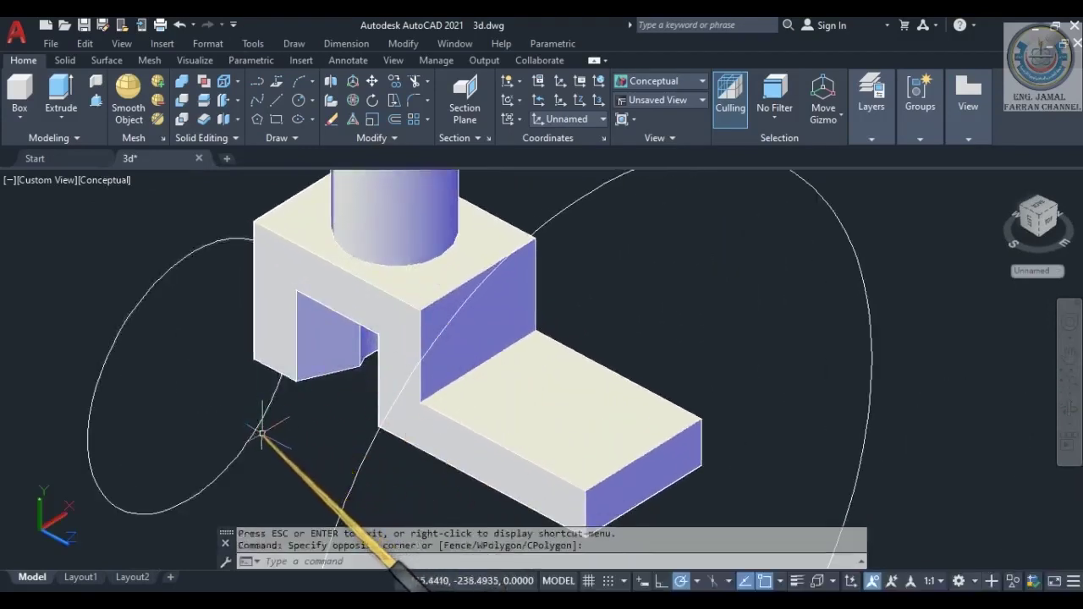
click(252, 437)
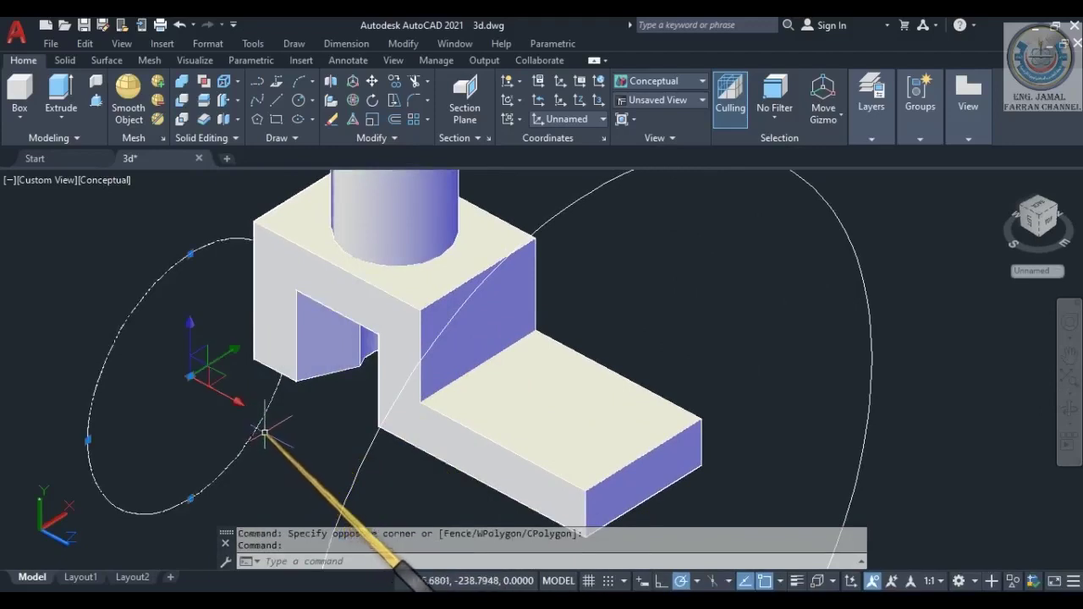
key(Delete)
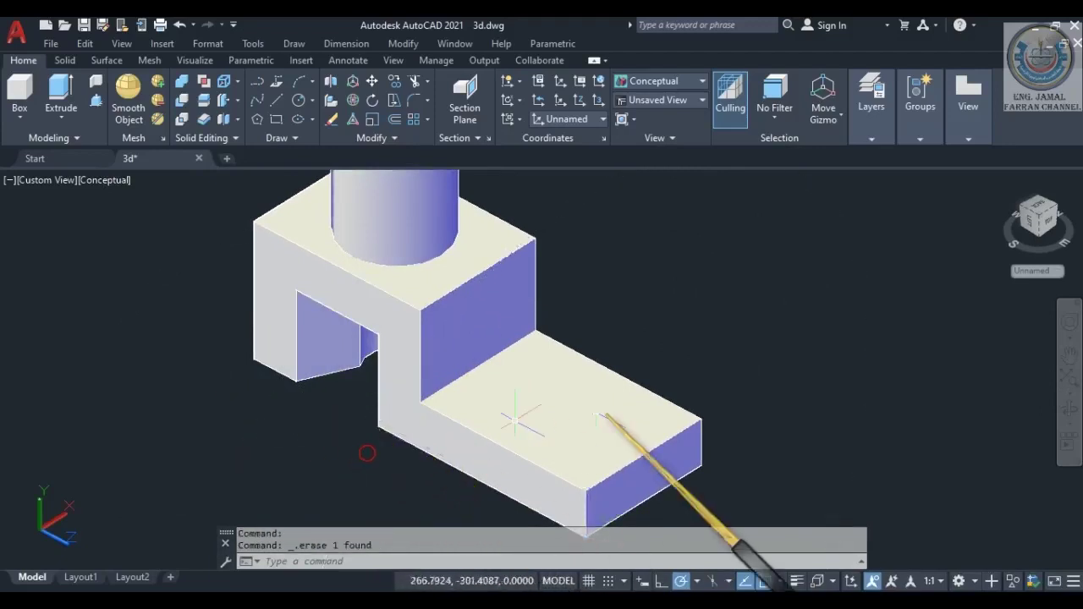
scroll(520, 421, up, 2)
scroll(747, 419, down, 4)
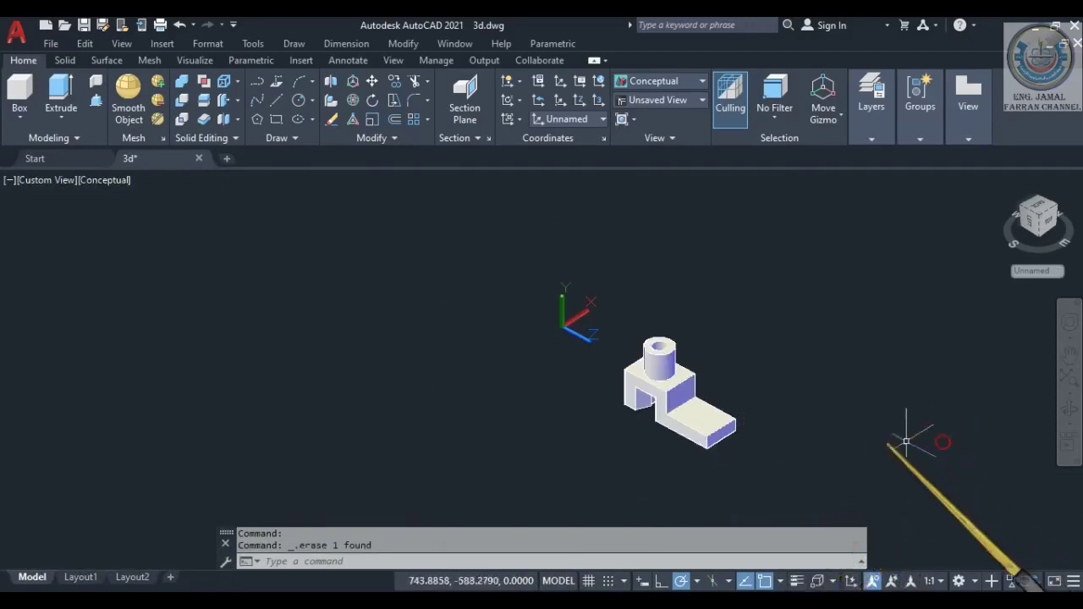
Align the UCS to the bracket's vertical step face with the Face option, cycling to the next candidate twice before accepting.
scroll(750, 443, up, 8)
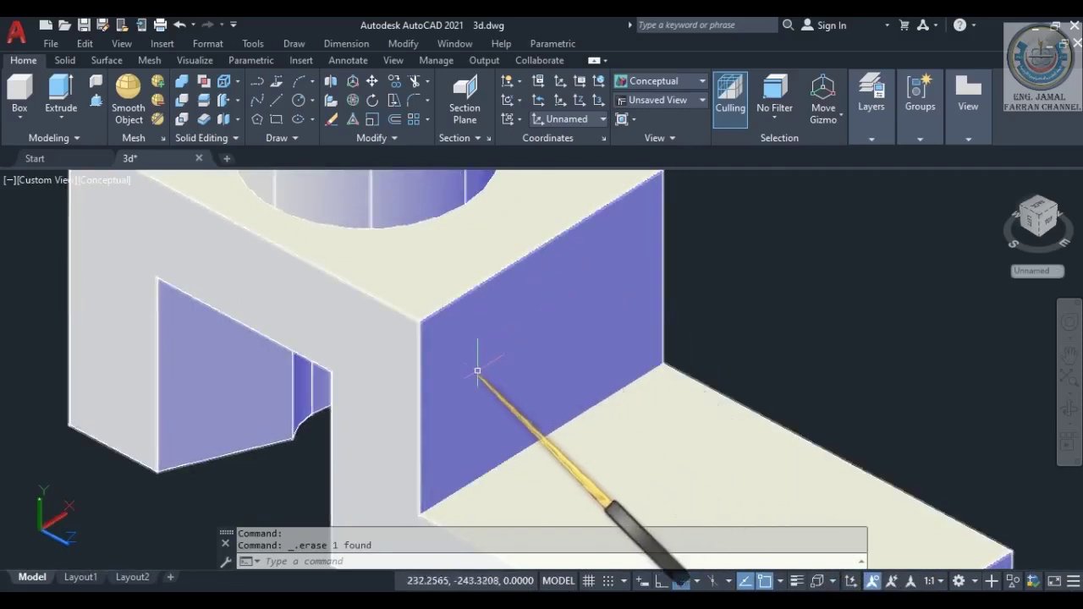
scroll(466, 360, down, 2)
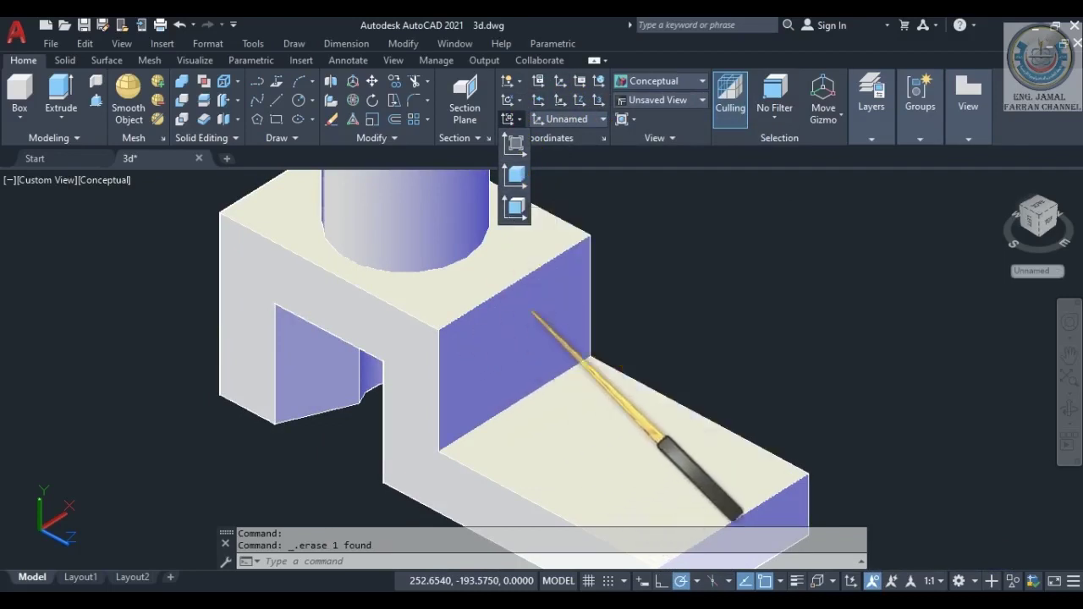
click(513, 204)
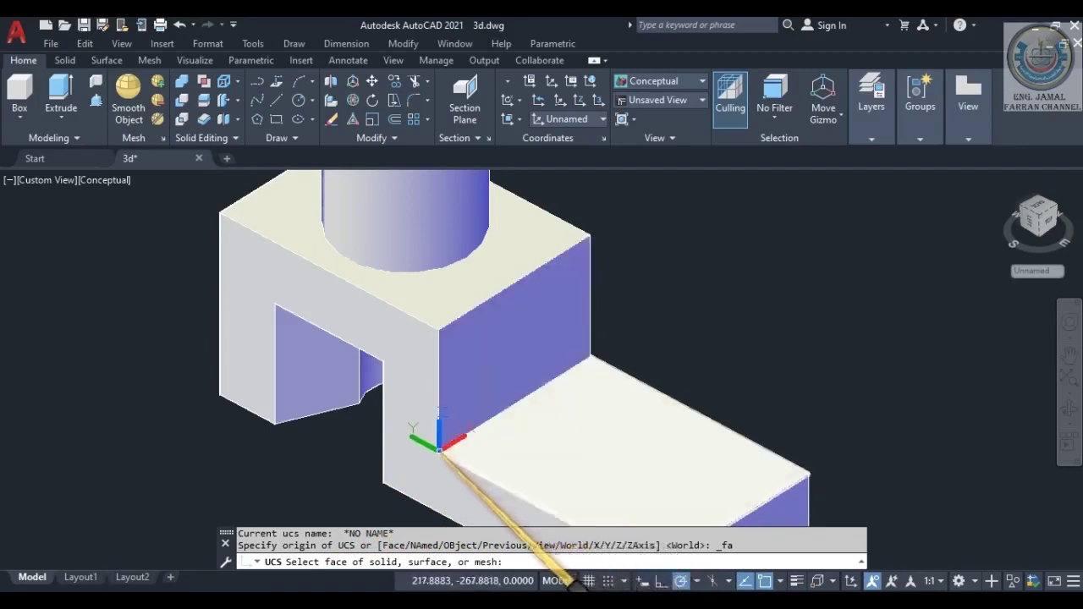
click(470, 384)
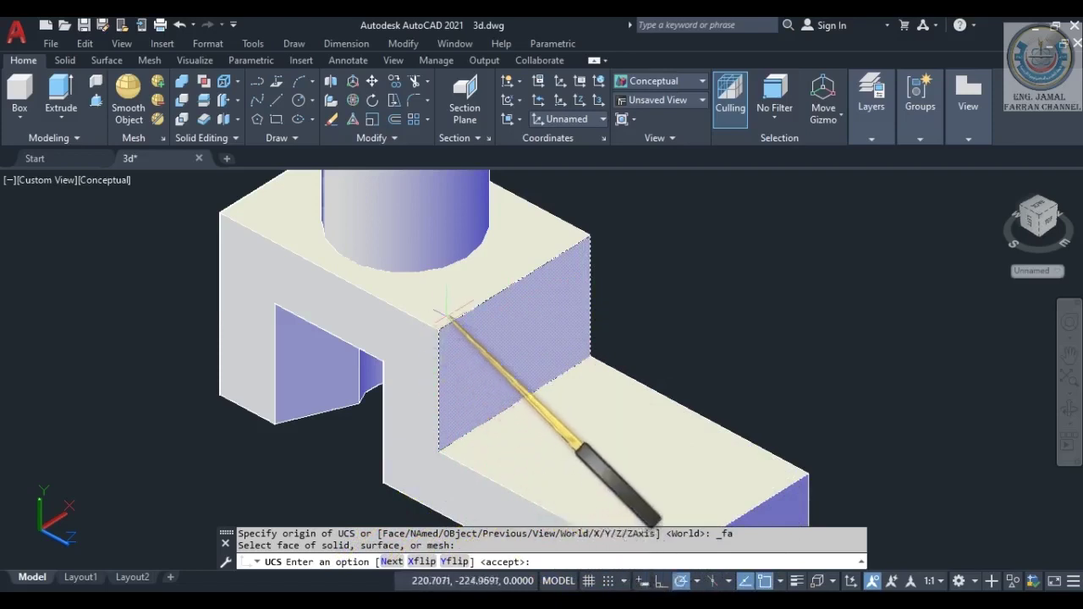
click(391, 561)
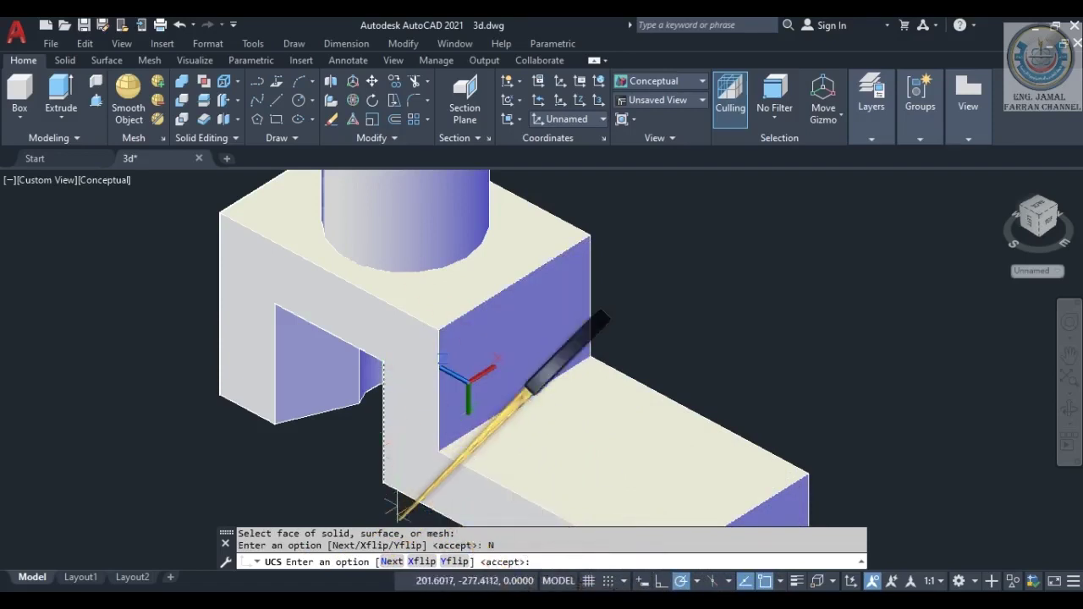
click(391, 561)
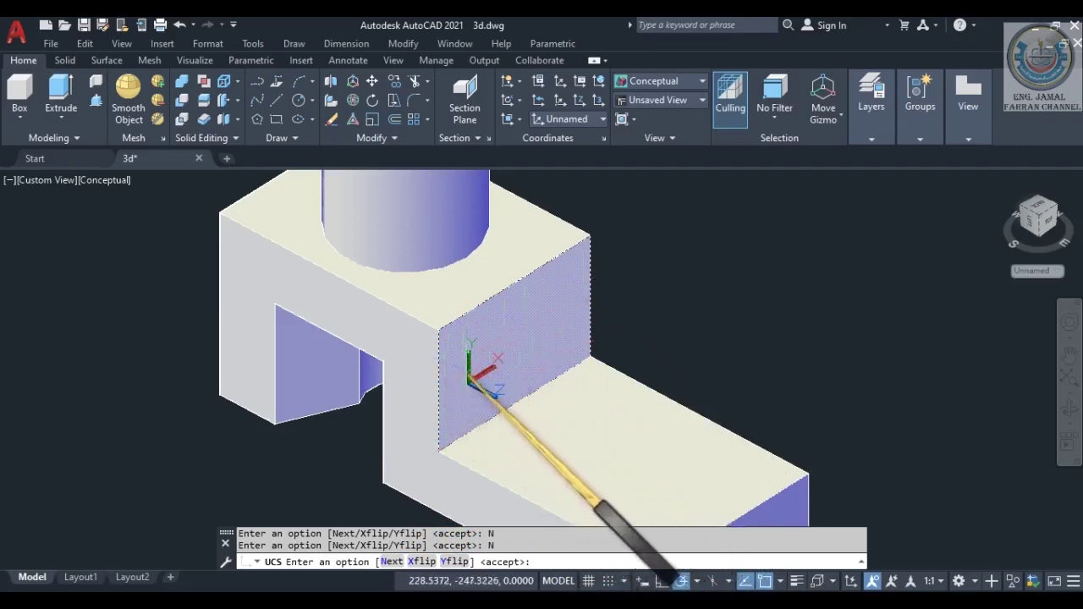
key(Return)
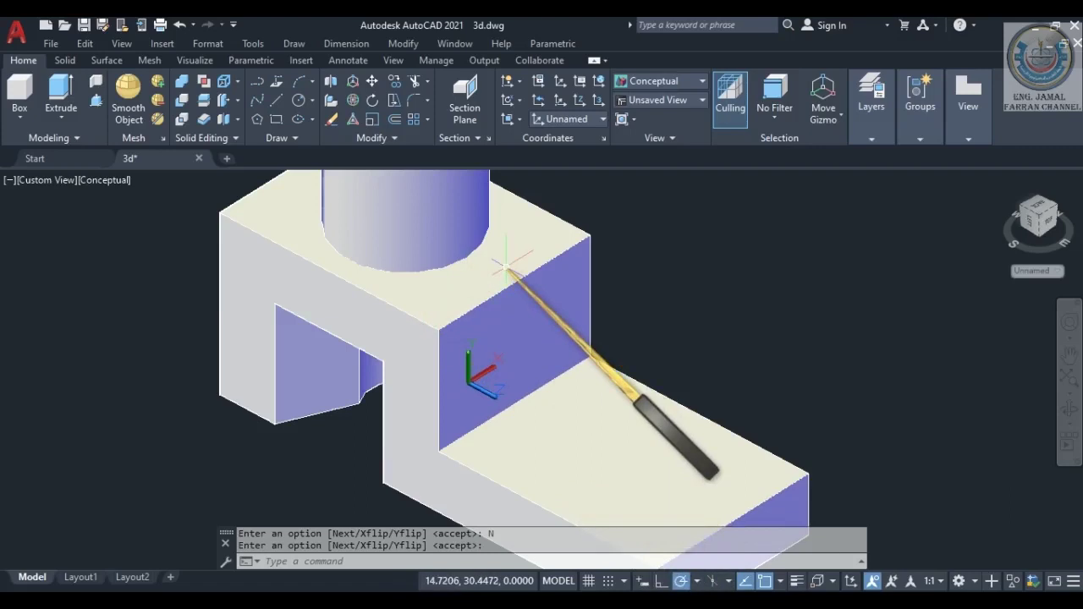
text(c)
key(Return)
click(641, 289)
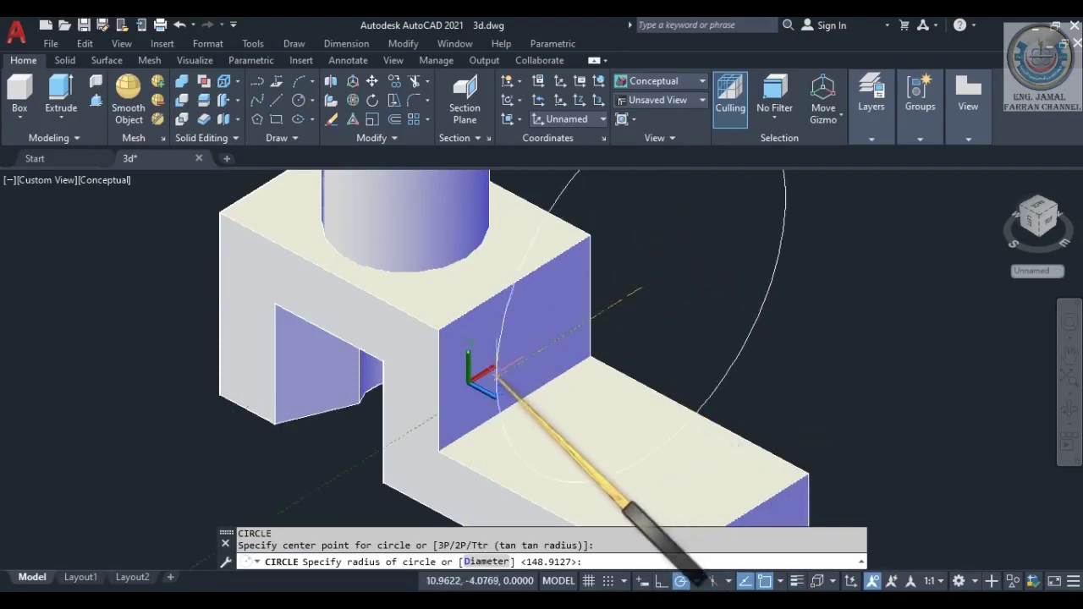
key(Escape)
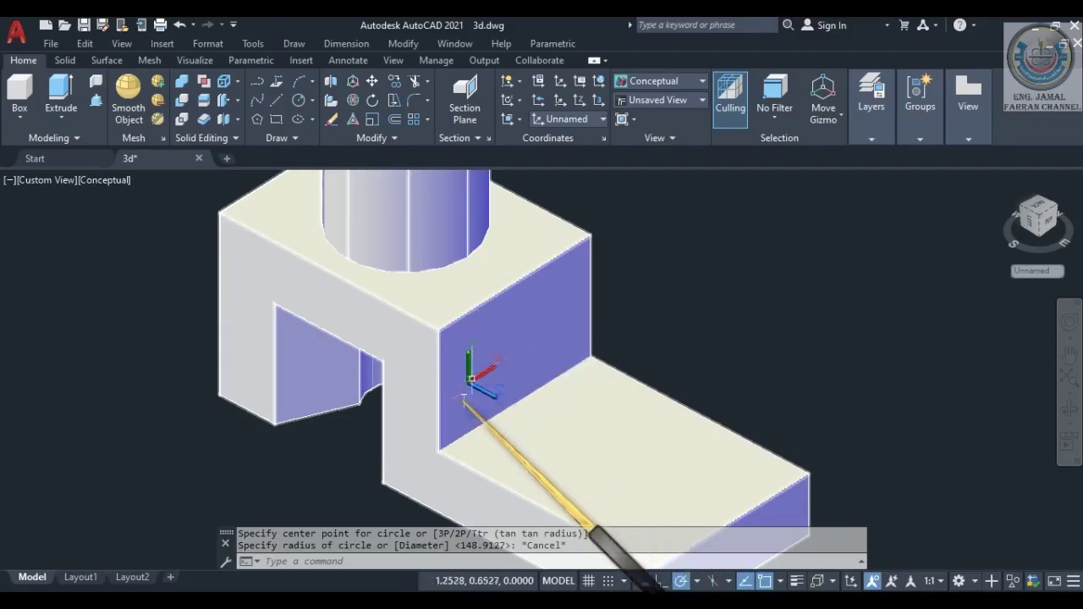
Move the UCS origin to the near lower corner of the vertical step face, where it meets the lower plate.
click(560, 101)
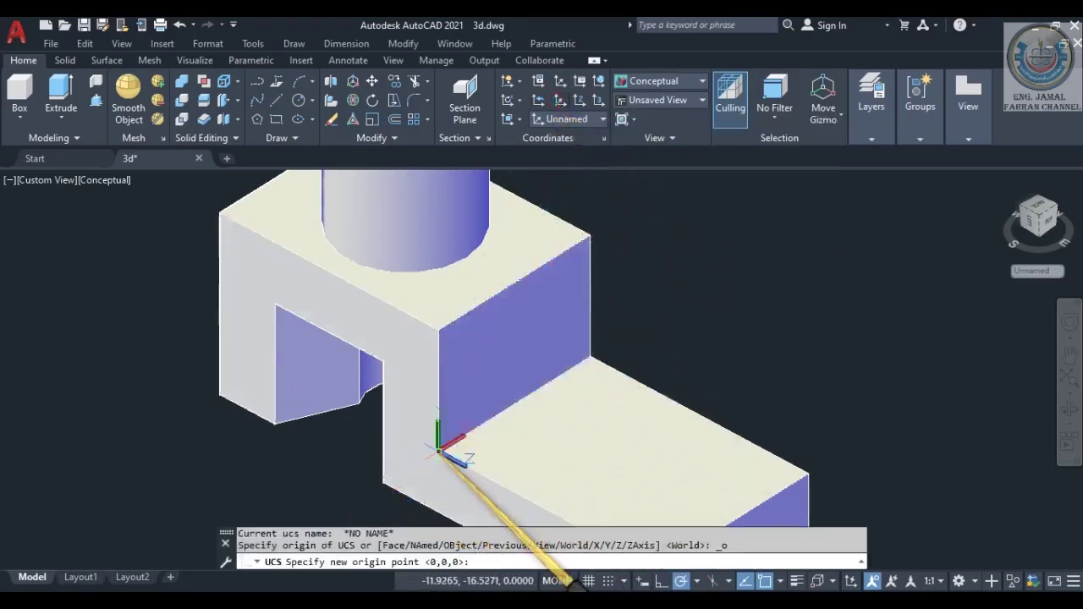
click(438, 450)
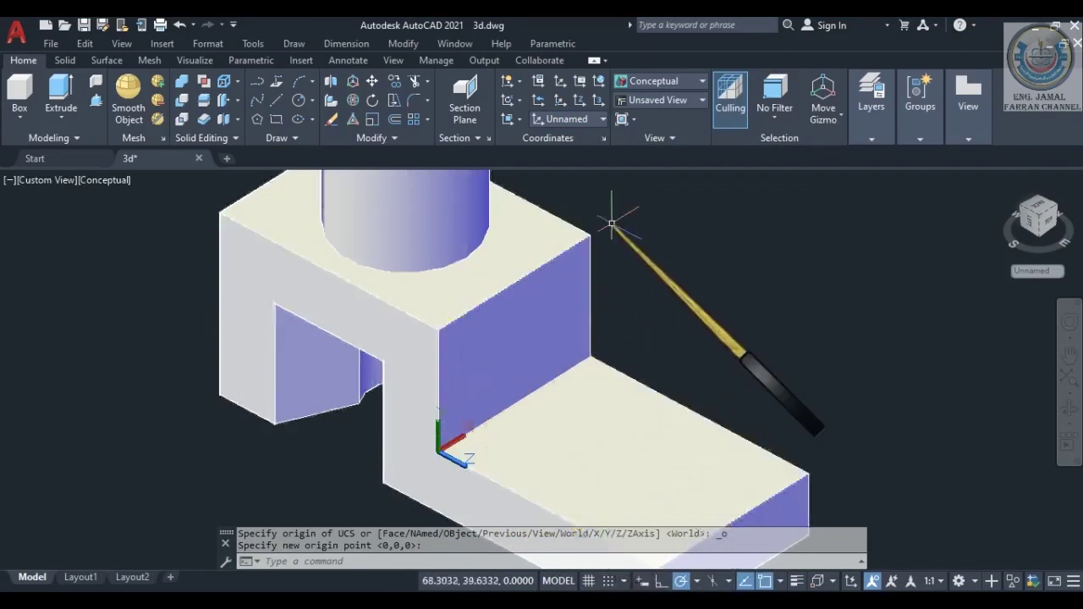
Define a three-point UCS at the lower plate's near outer top corner, with X along its end edge and Y along its long side edge.
click(518, 119)
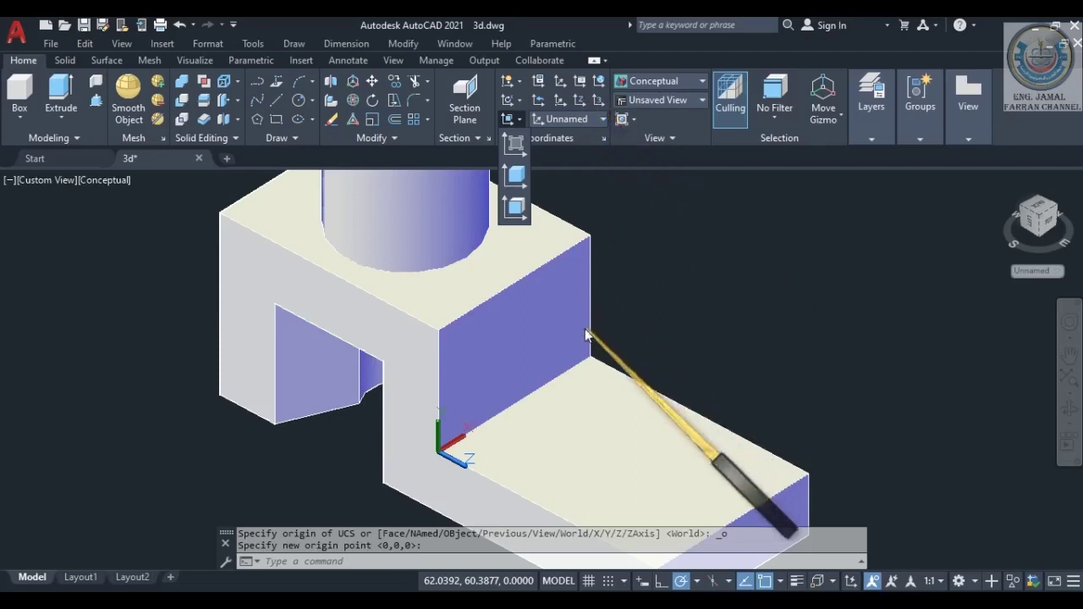
scroll(537, 205, up, 2)
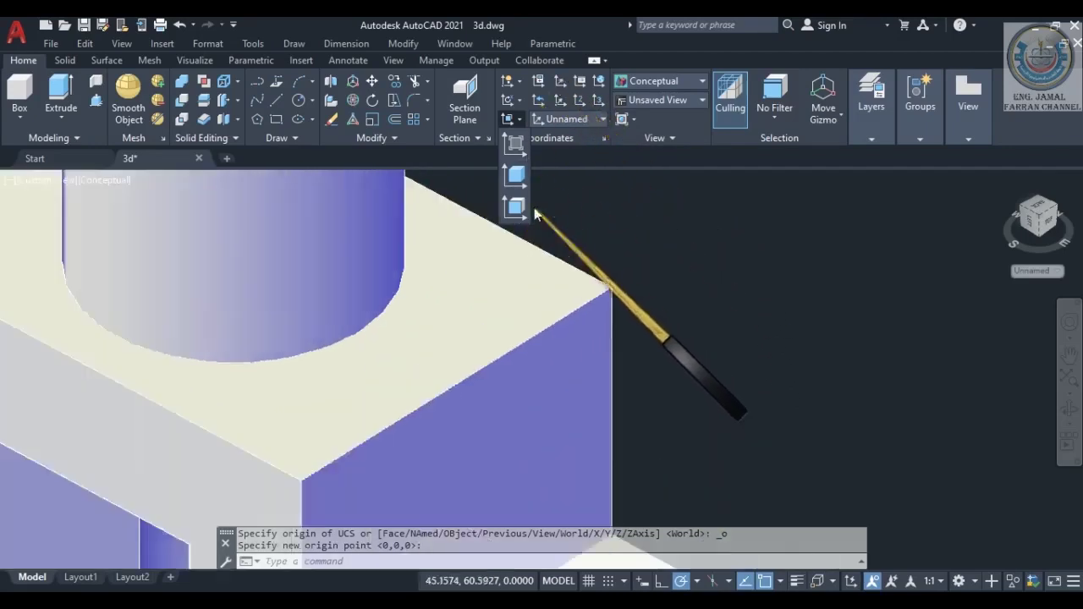
scroll(536, 206, down, 5)
scroll(563, 269, up, 3)
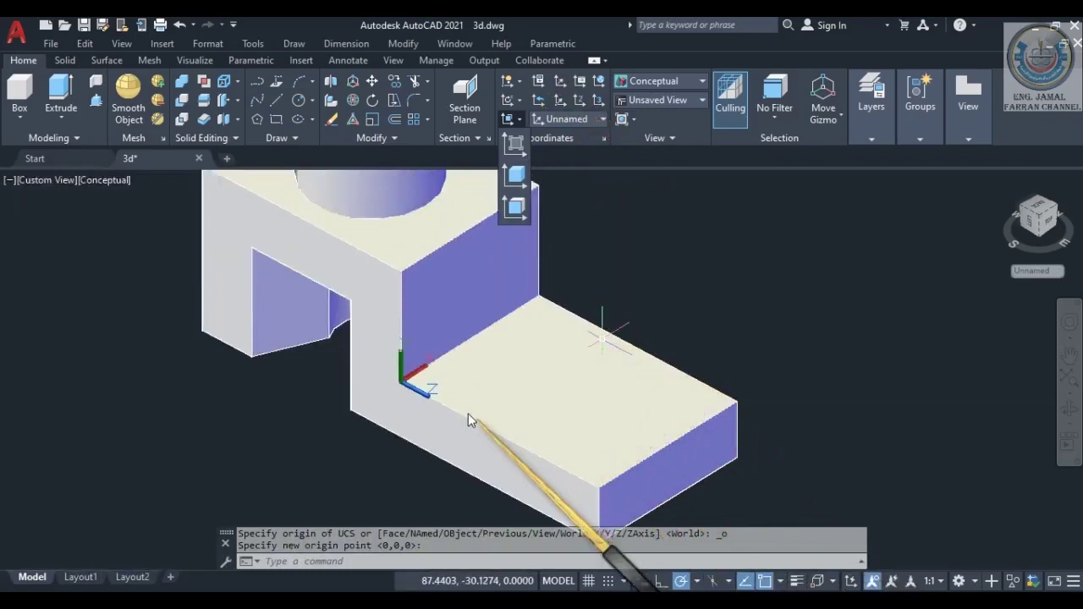
click(599, 100)
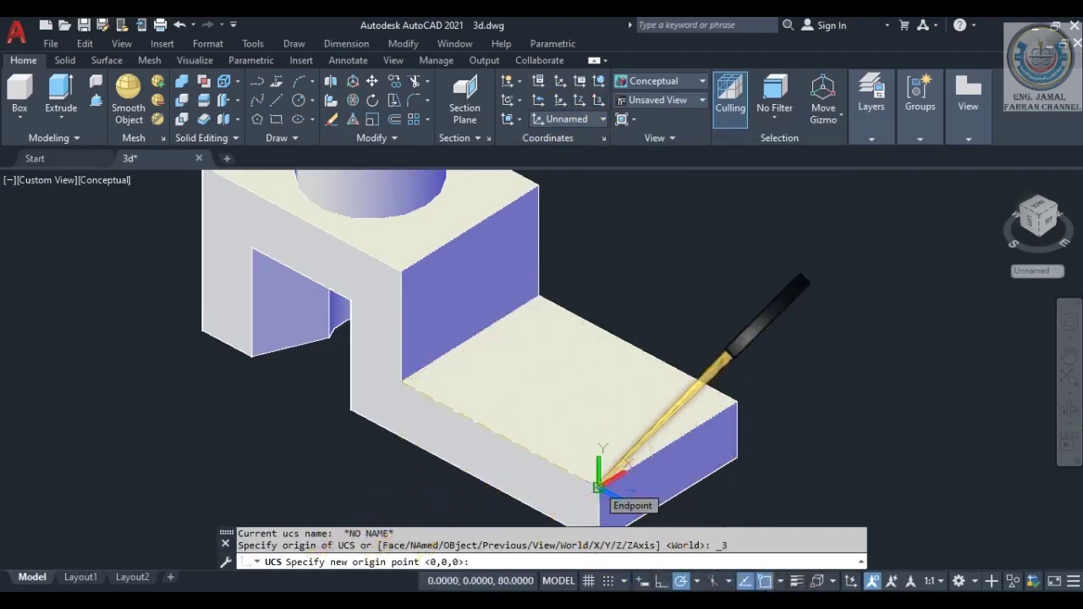
click(598, 488)
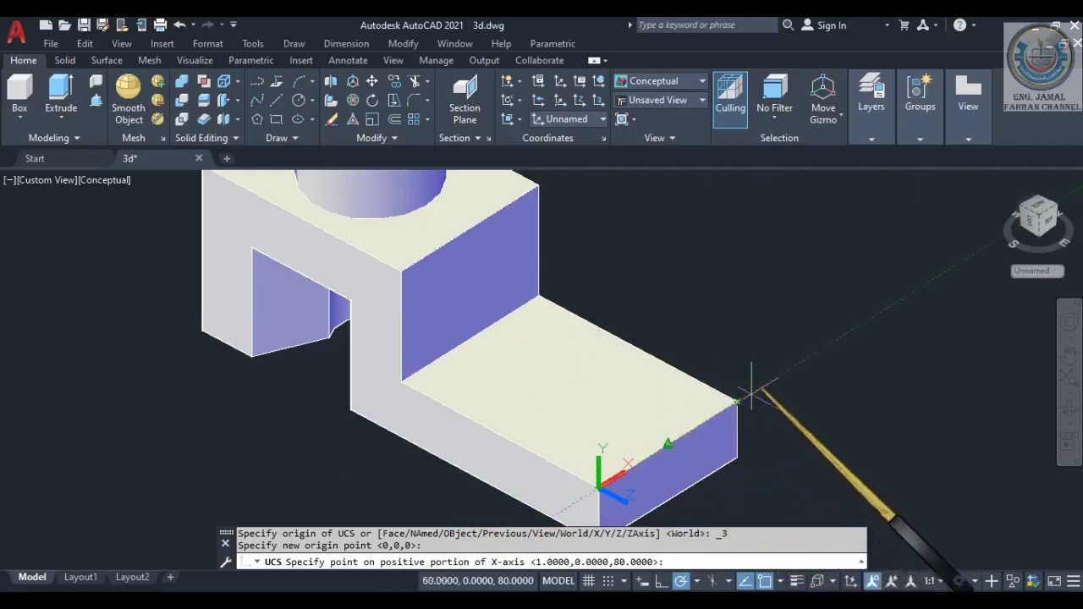
click(825, 347)
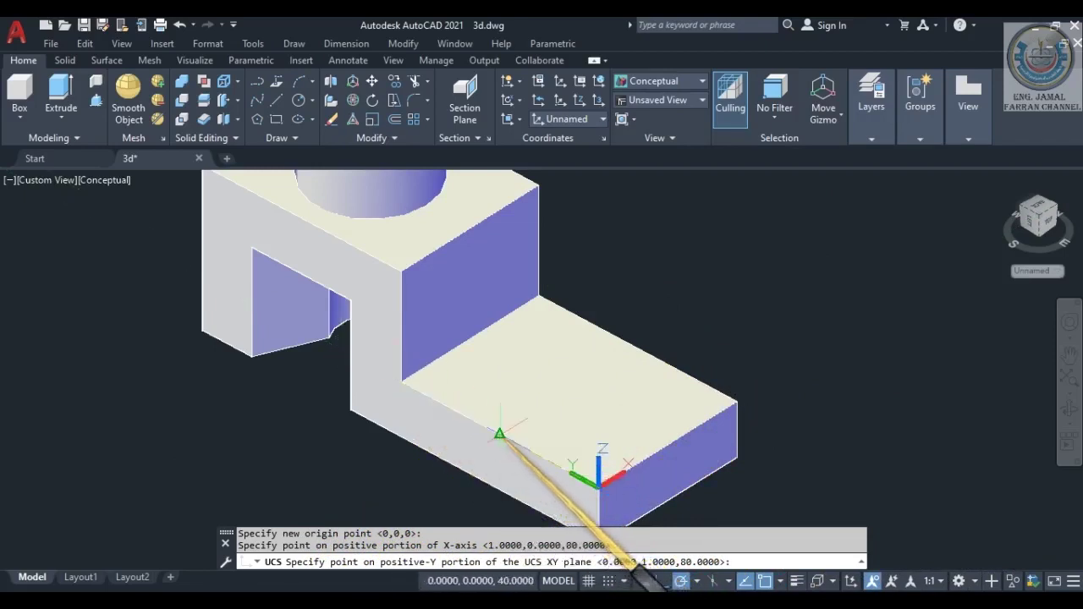
click(500, 434)
scroll(505, 355, up, 2)
scroll(505, 351, down, 5)
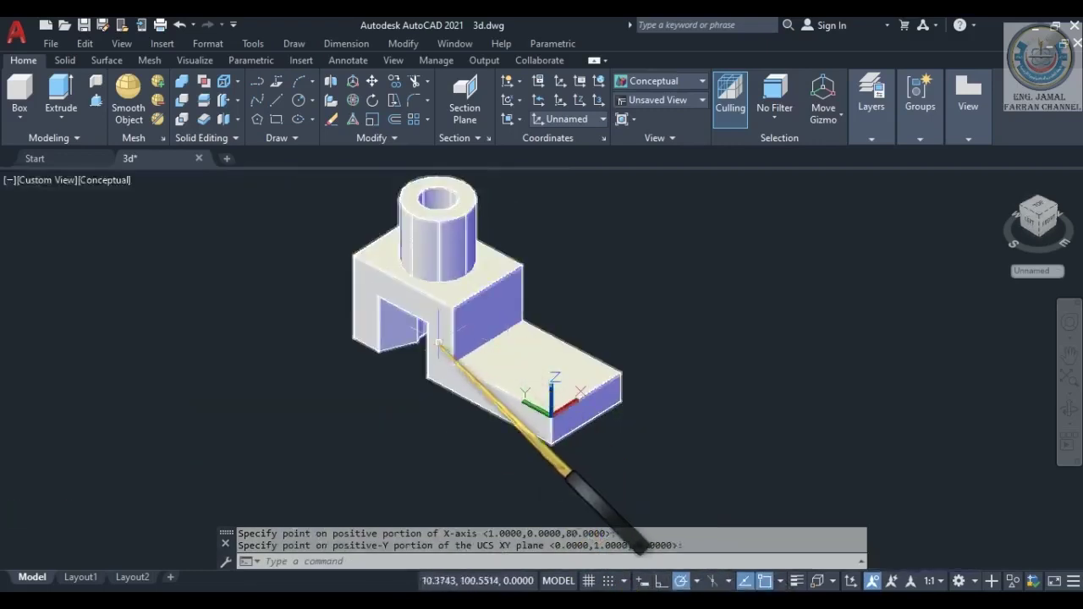
scroll(529, 349, up, 2)
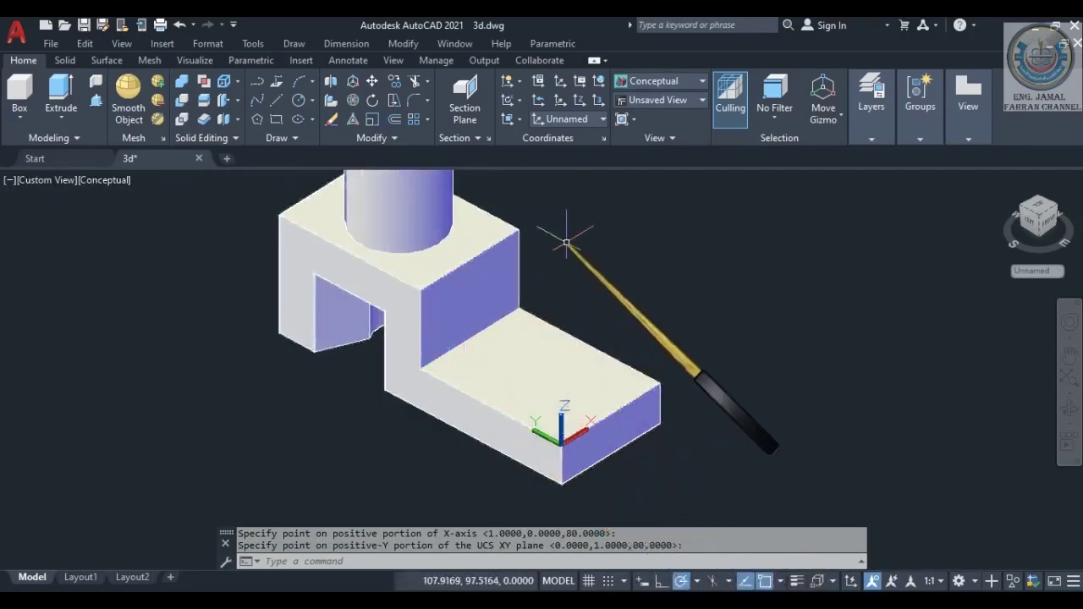
Check the new UCS plane by switching the grid on and off and previewing a circle beside the bracket.
key(F7)
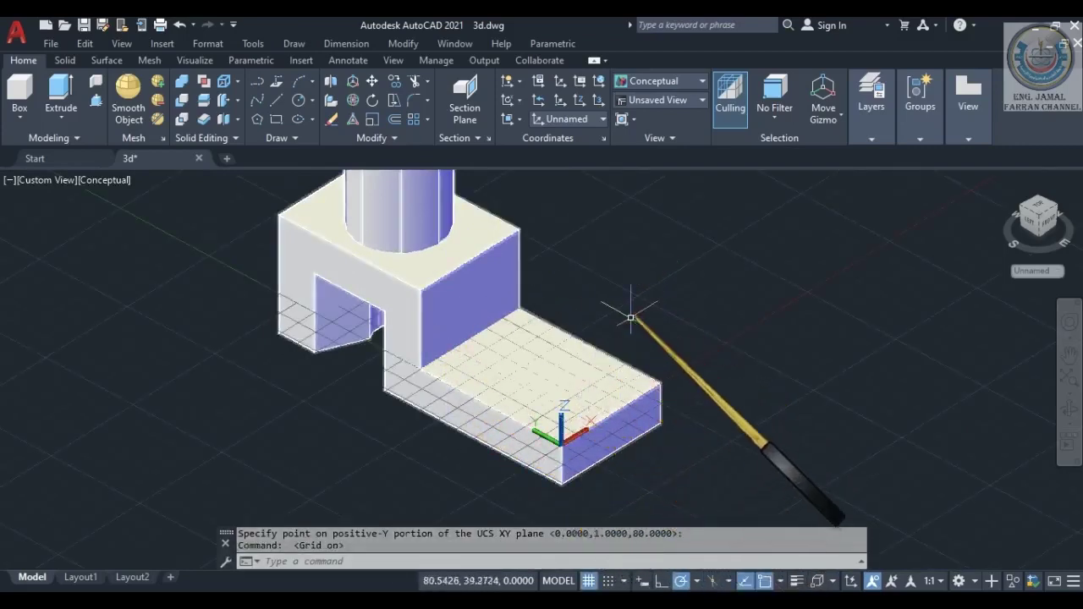
key(F7)
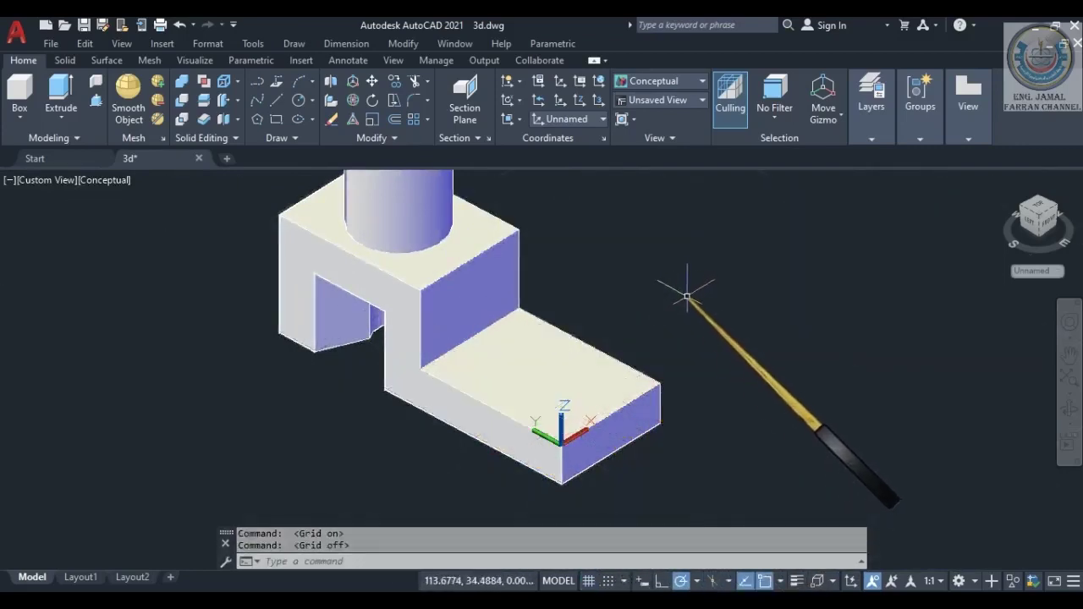
text(c)
key(Return)
click(682, 314)
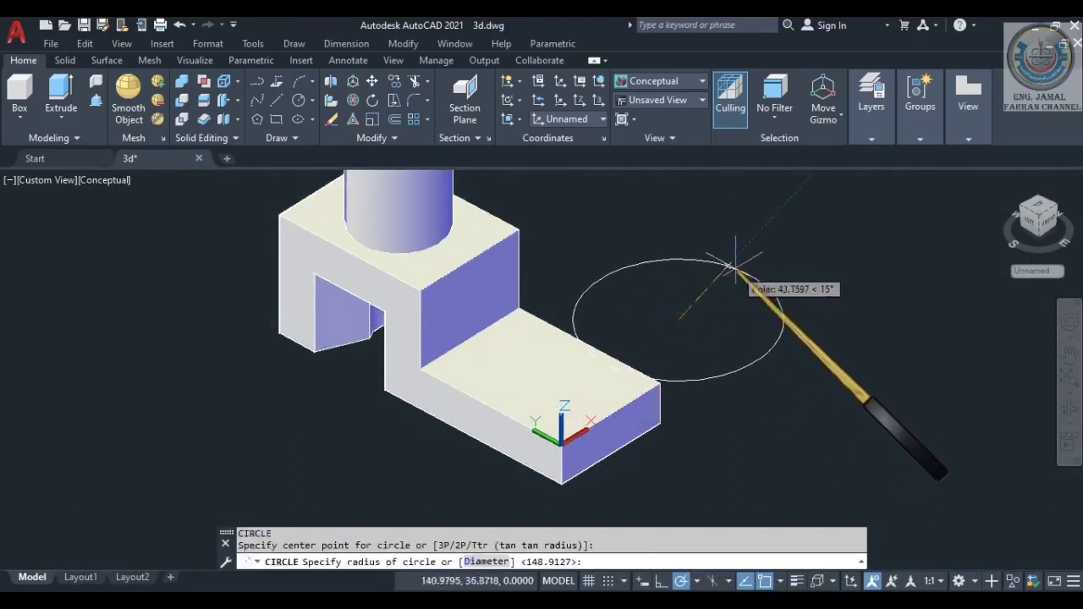
key(Escape)
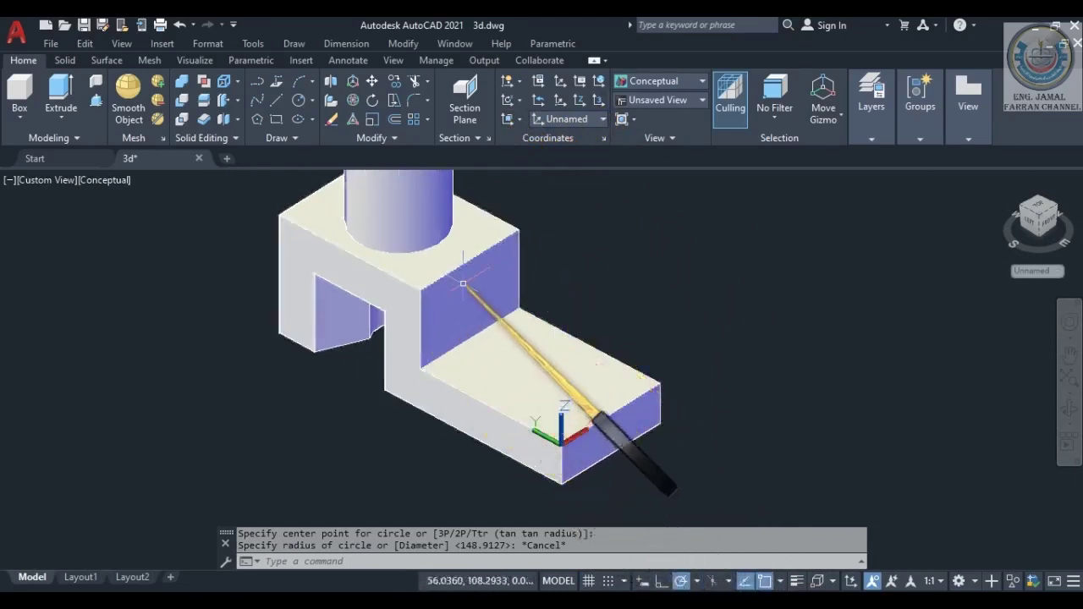
Restore the previous UCS on the vertical step face and check its plane by switching the grid on and off.
scroll(466, 286, up, 5)
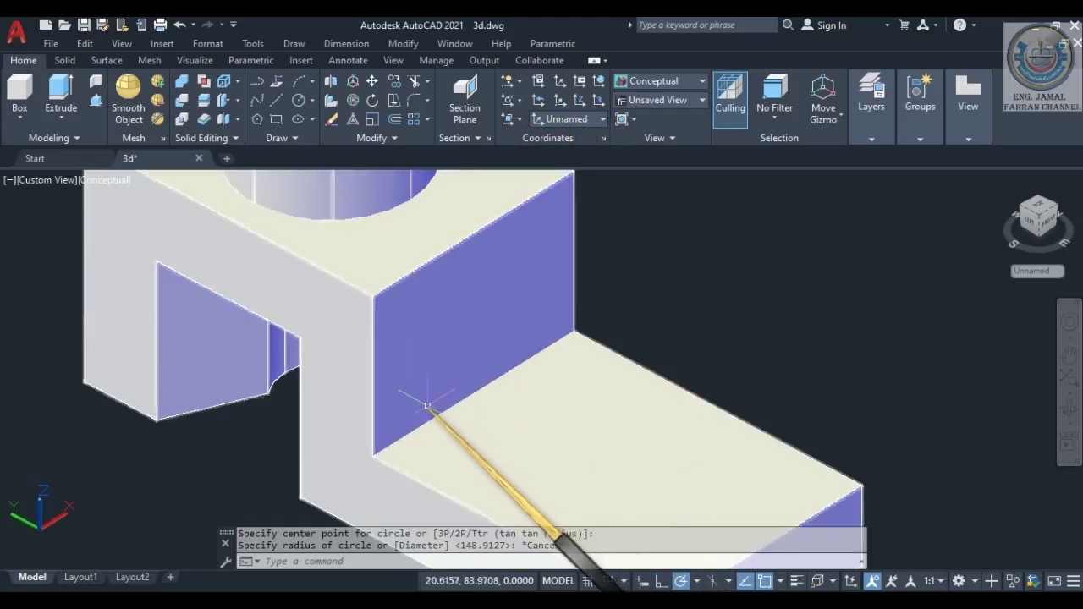
scroll(427, 406, down, 3)
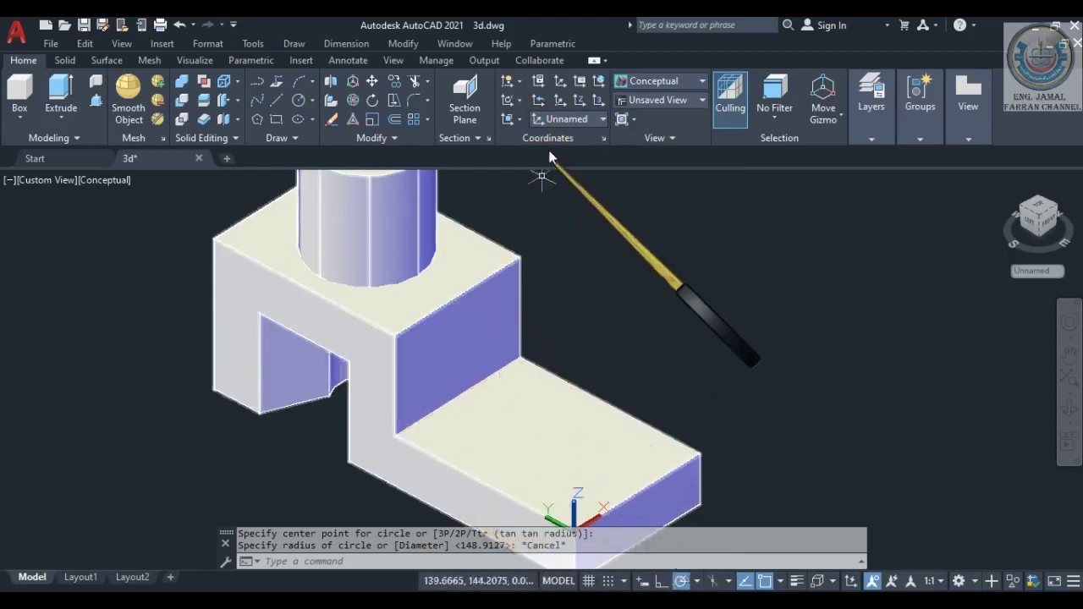
click(537, 100)
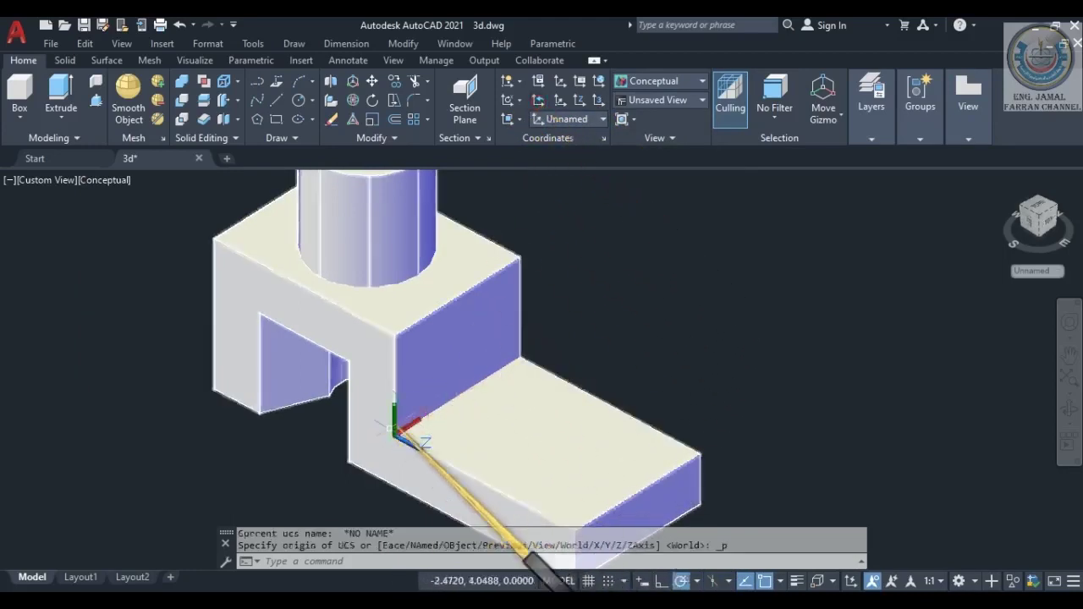
key(F7)
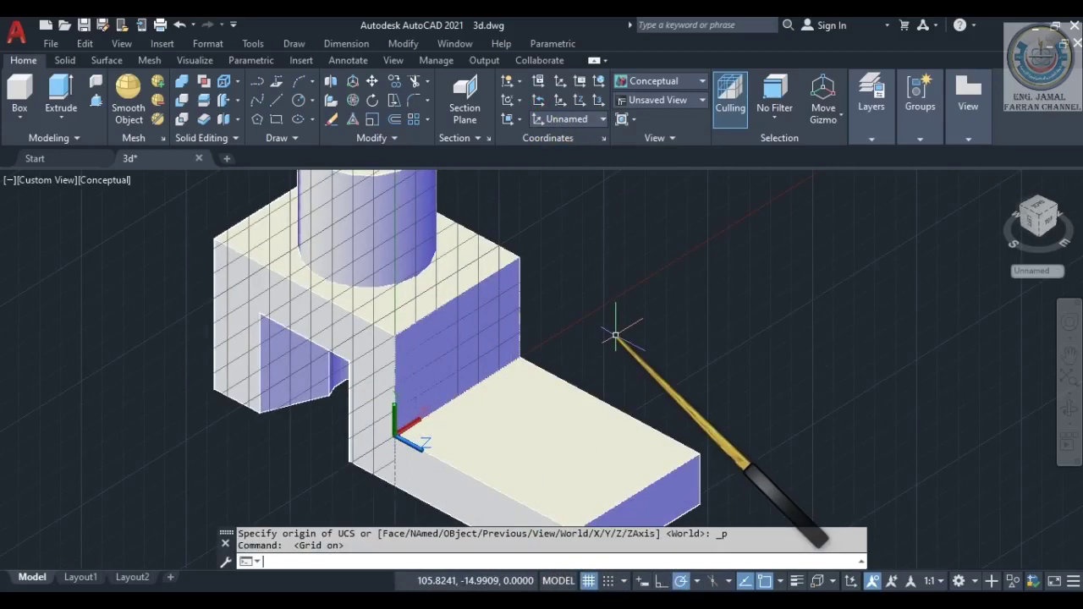
key(F7)
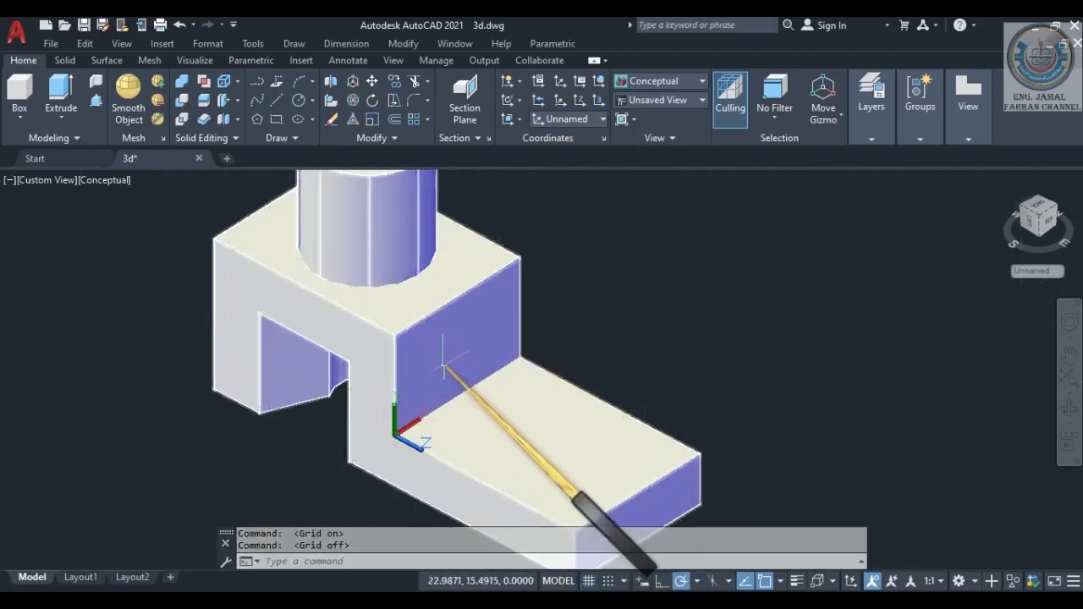
Draw a circle of radius 10 centred at 30,20 on the vertical step face and undo it.
scroll(447, 369, up, 3)
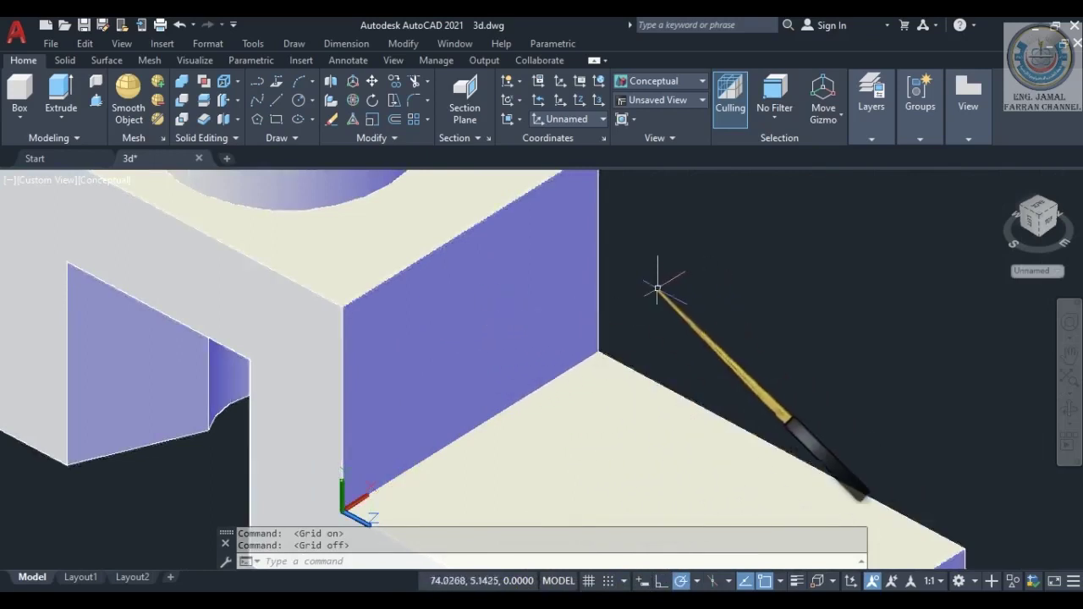
click(298, 100)
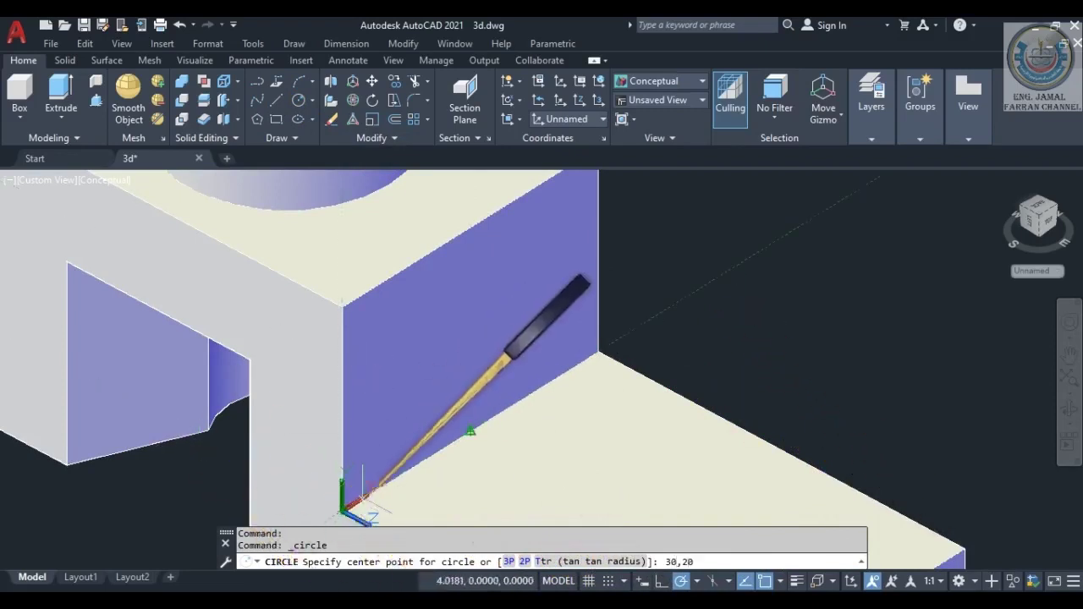
key(Return)
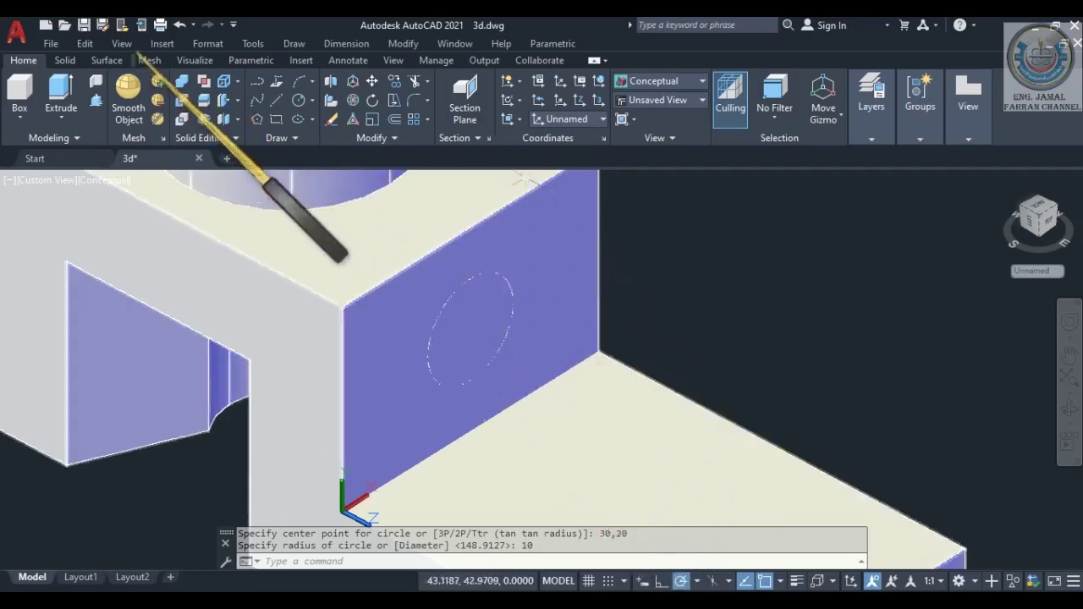
click(180, 25)
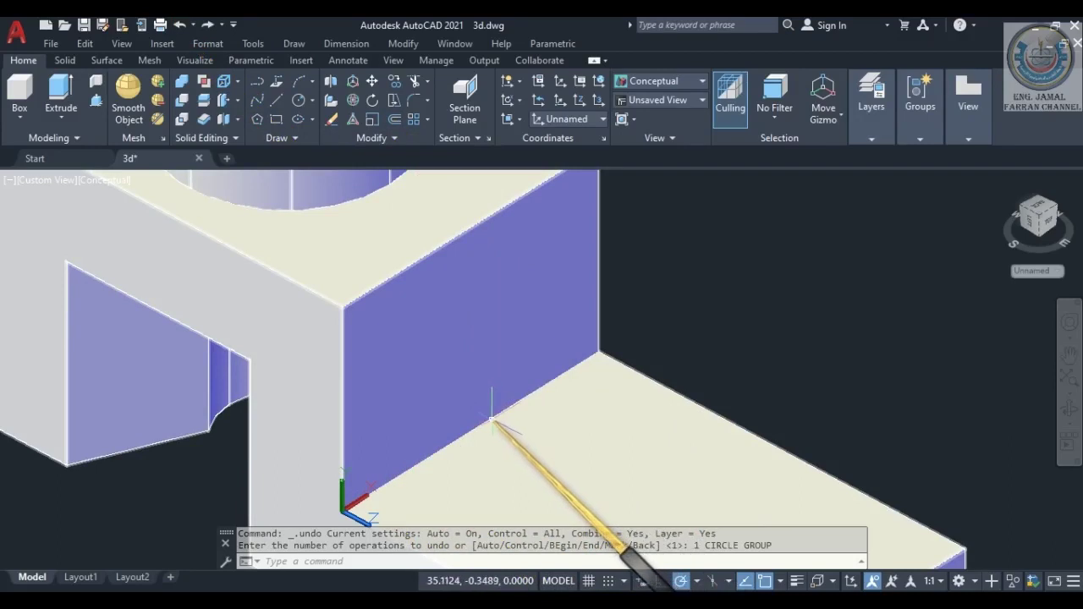
Try to offset the lower edge of the vertical step face by a distance of 20.
click(395, 119)
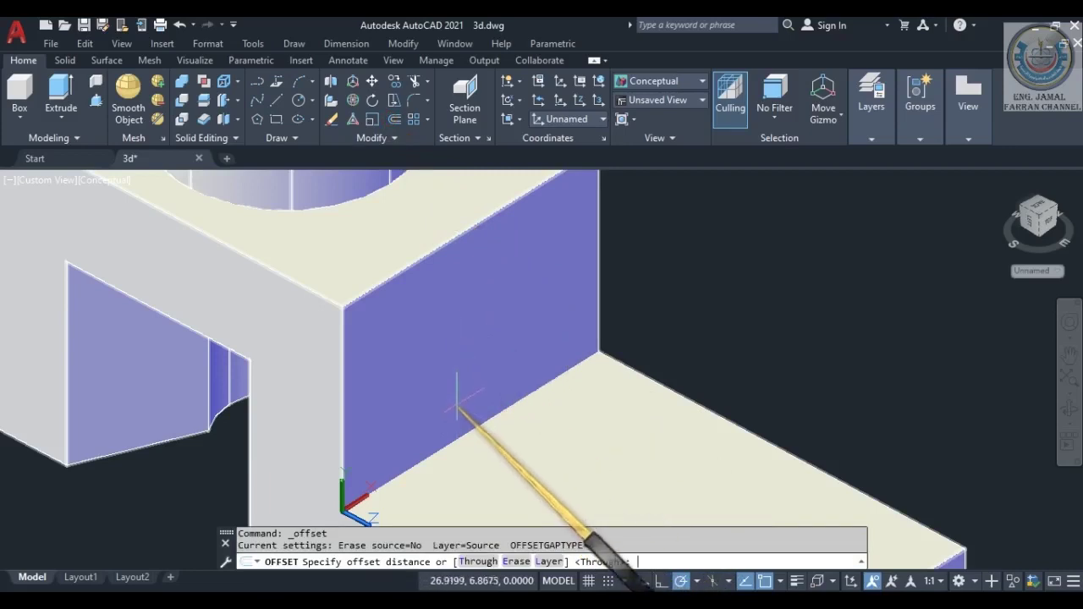
text(20)
key(Return)
click(480, 407)
click(482, 413)
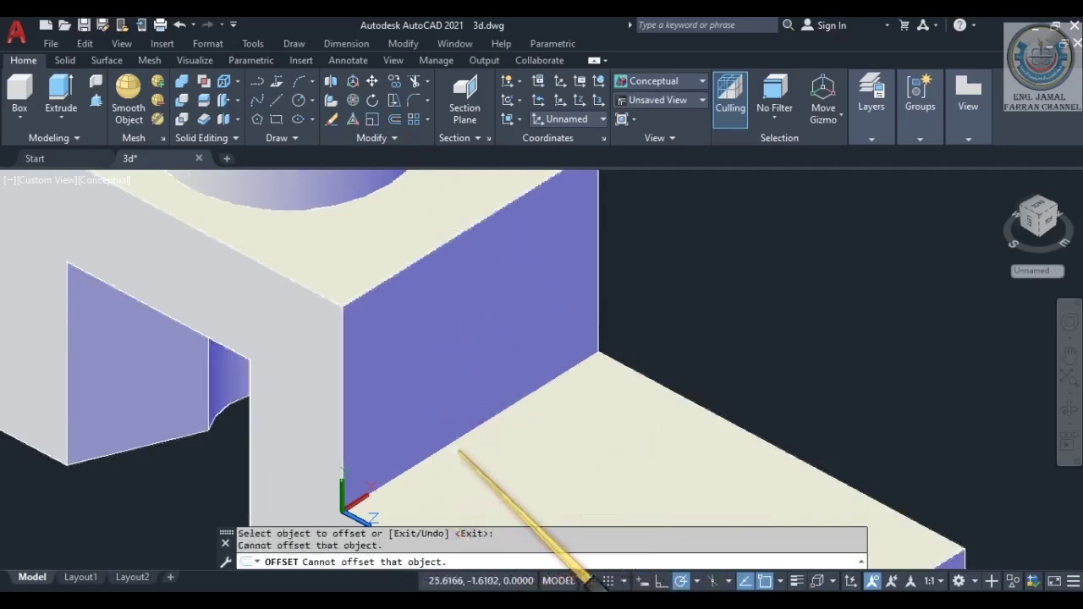
click(487, 417)
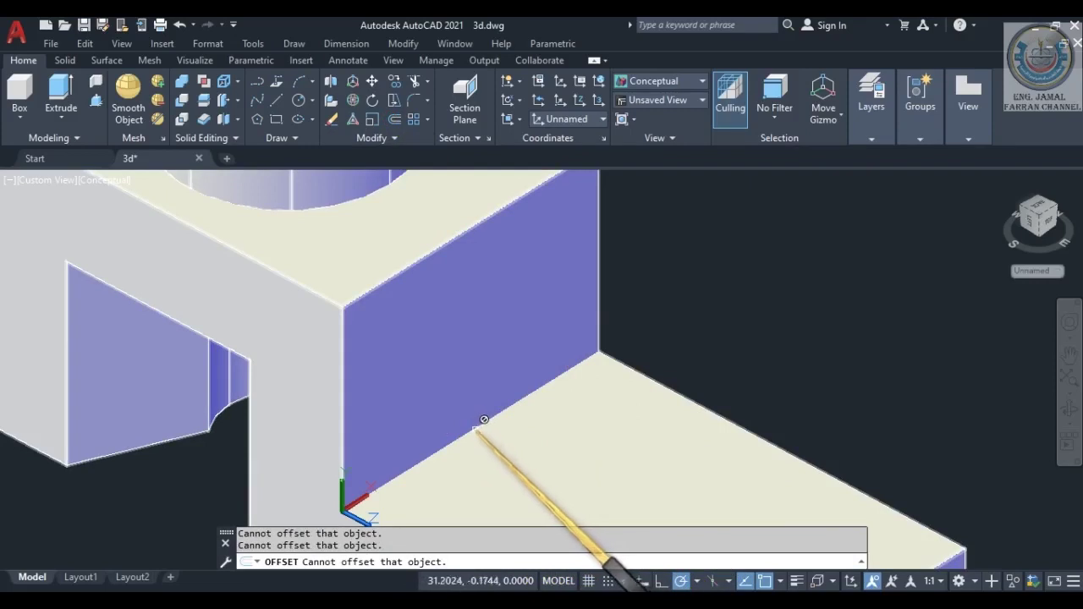
key(Escape)
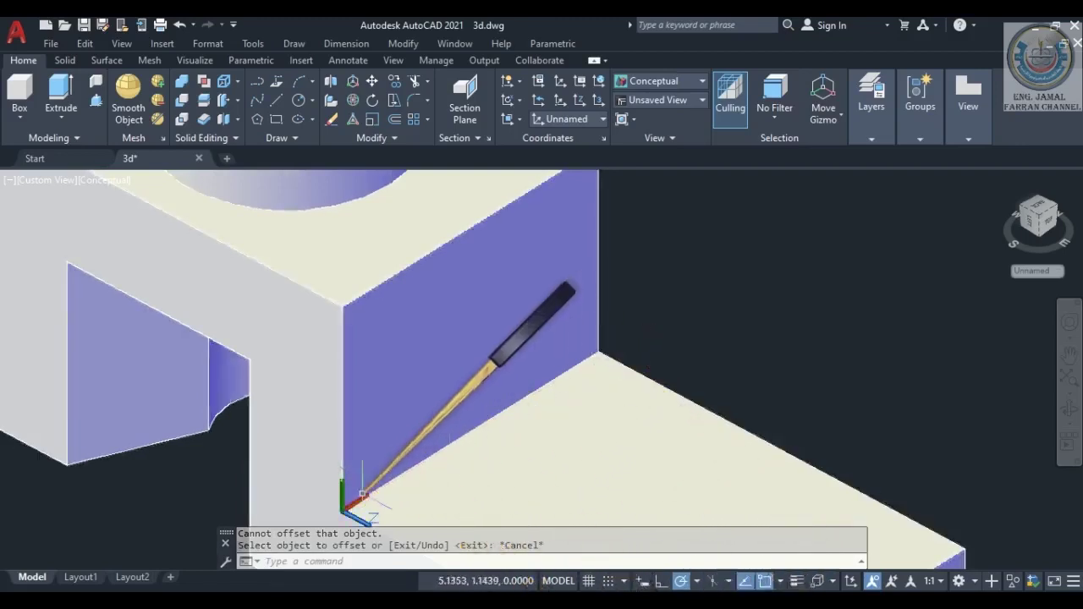
Draw a line about 83 units long from the UCS origin along the step face's lower edge, extending past the far corner.
click(277, 100)
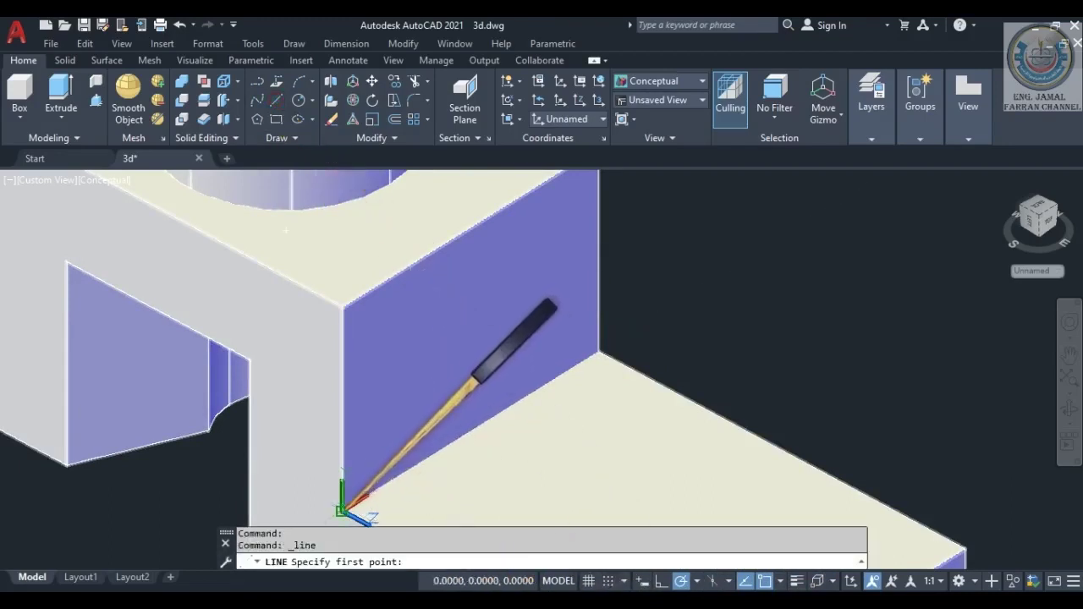
click(344, 508)
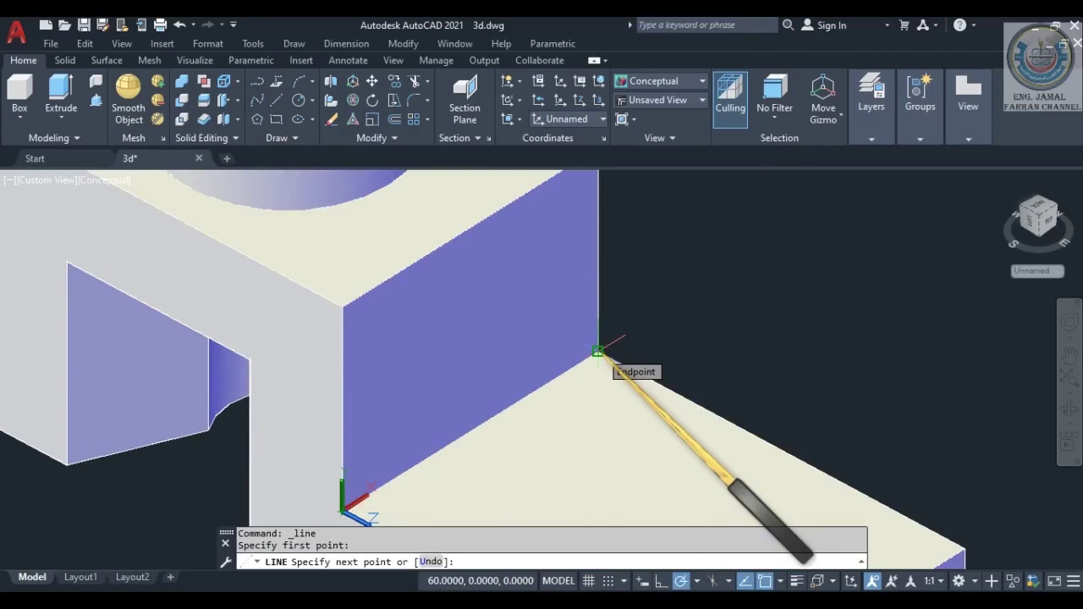
click(694, 296)
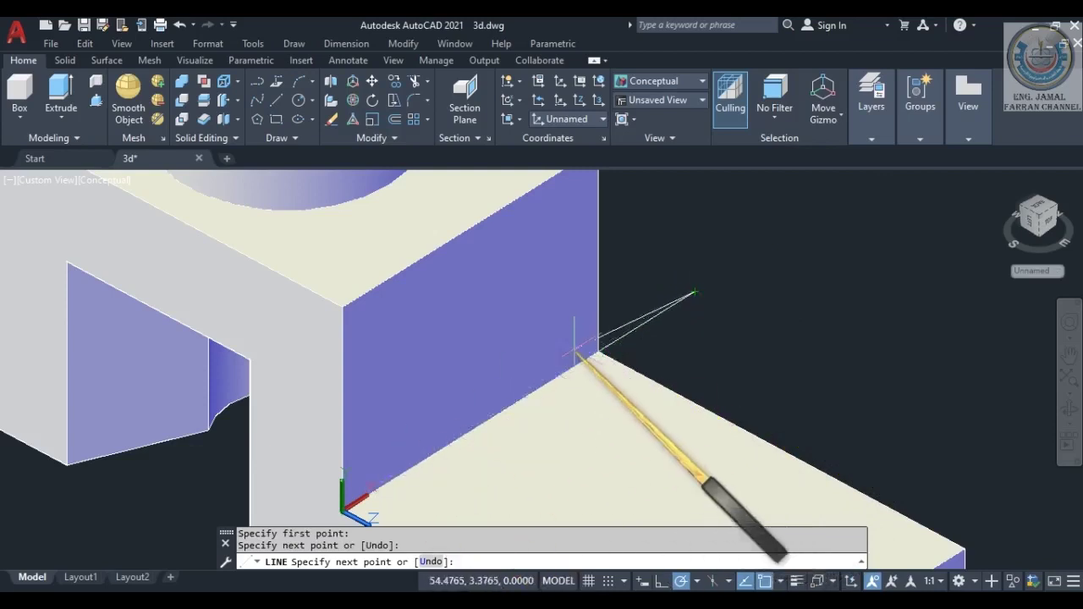
key(Return)
Draw a vertical line from the UCS origin up the step face's near edge, extending past its upper corner.
key(Return)
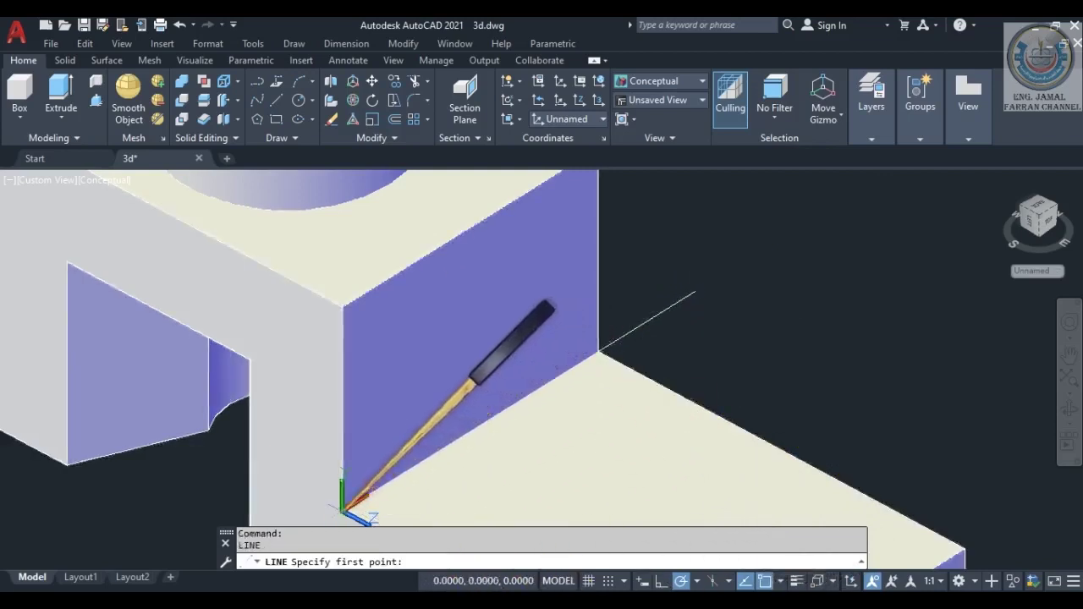
click(344, 505)
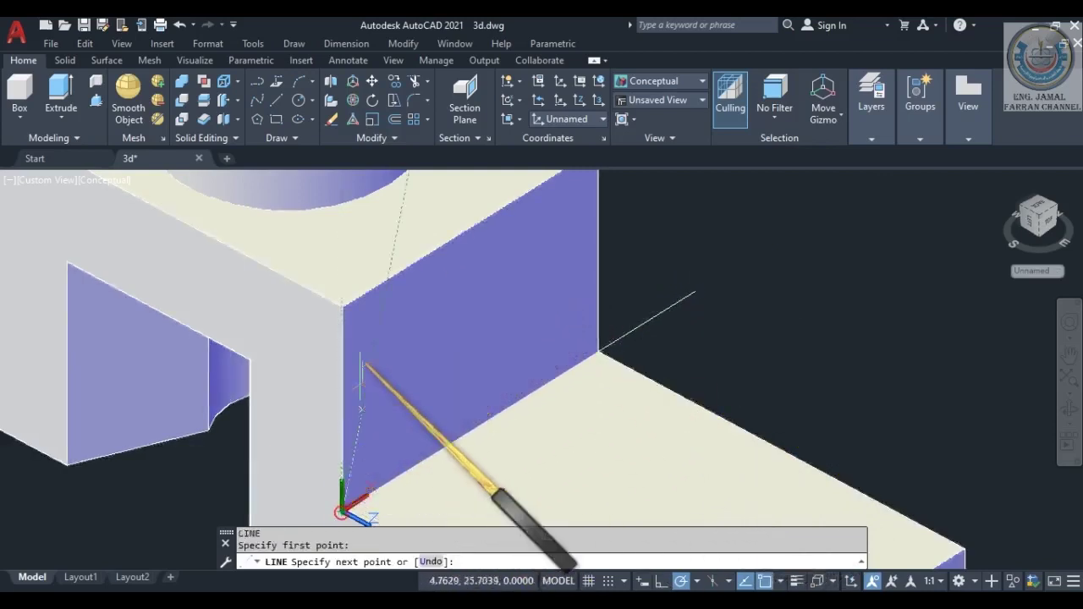
click(341, 245)
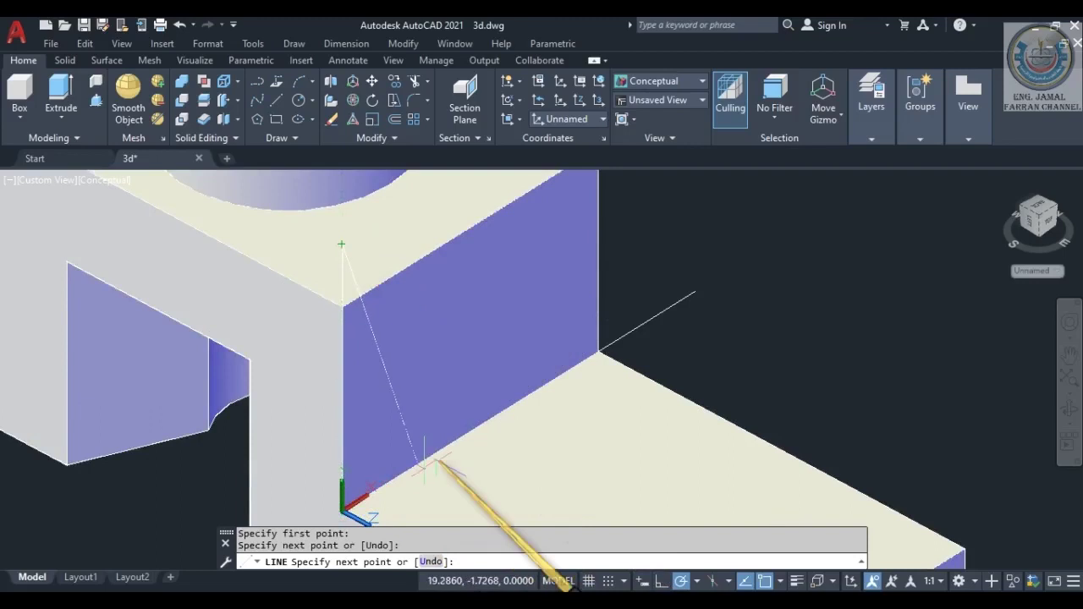
mouse_move(693, 295)
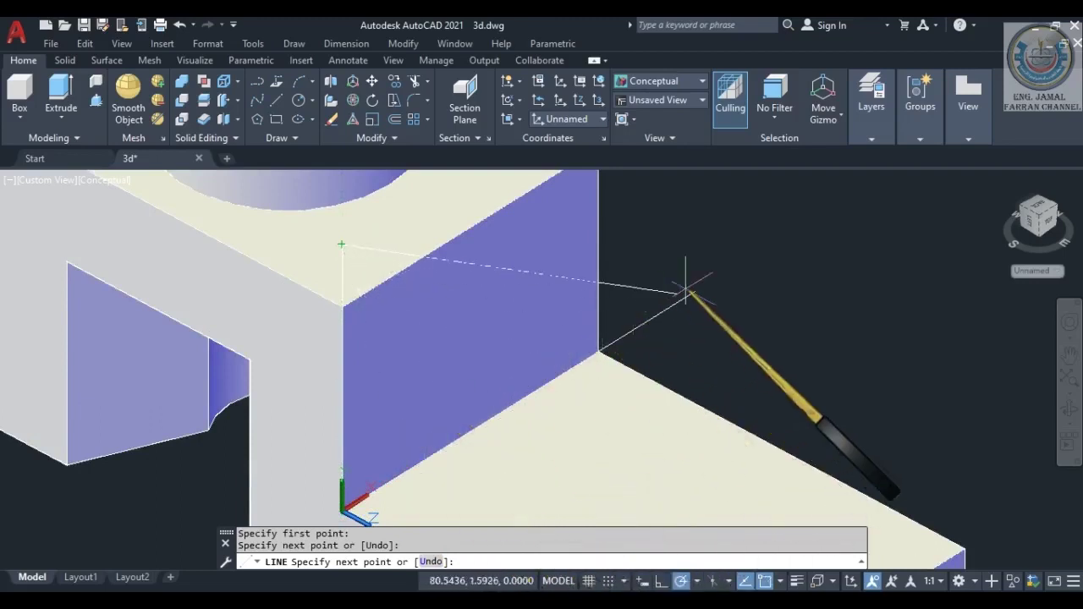
key(Escape)
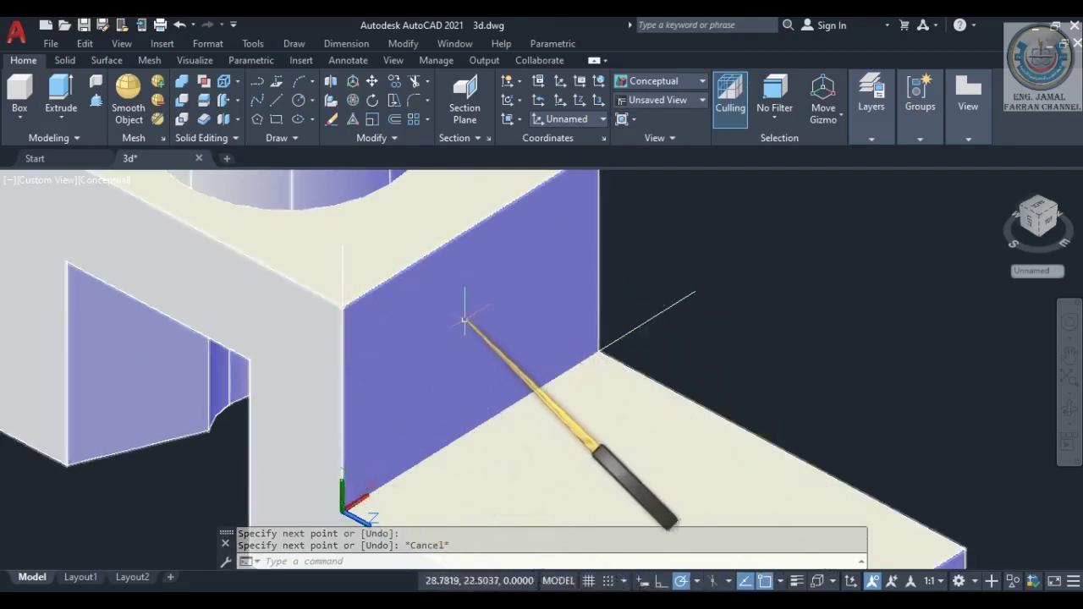
Offset the line along the step face's lower edge upward by a distance of 20.
click(394, 120)
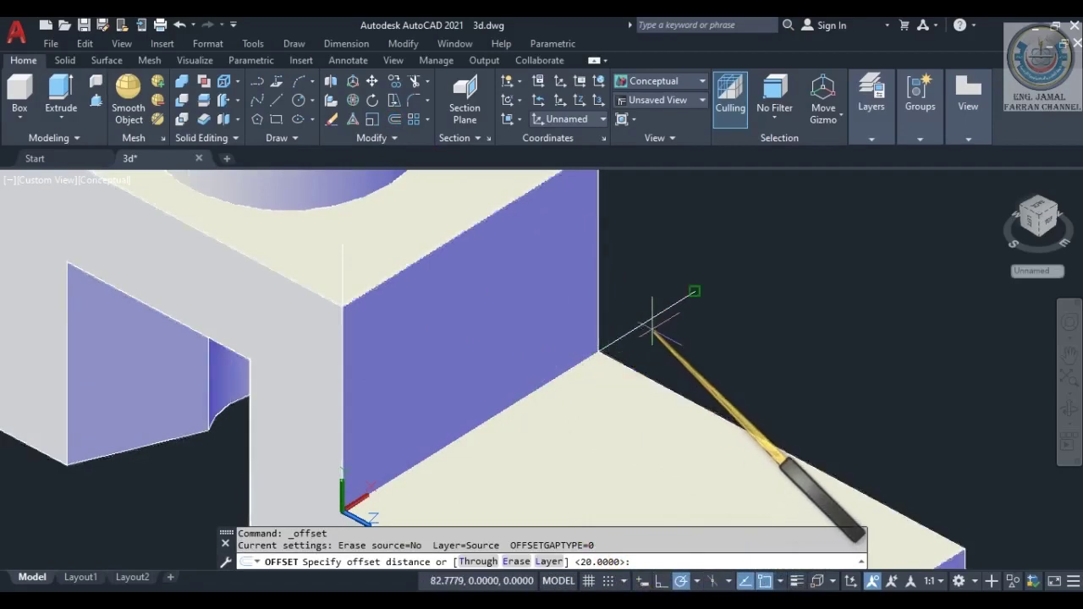
key(Return)
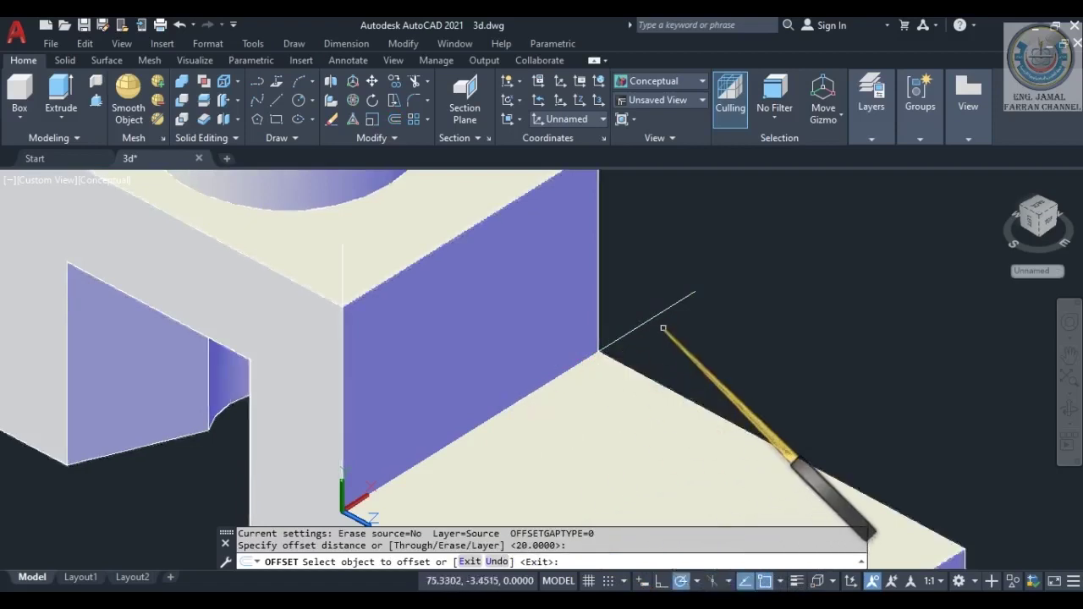
click(649, 320)
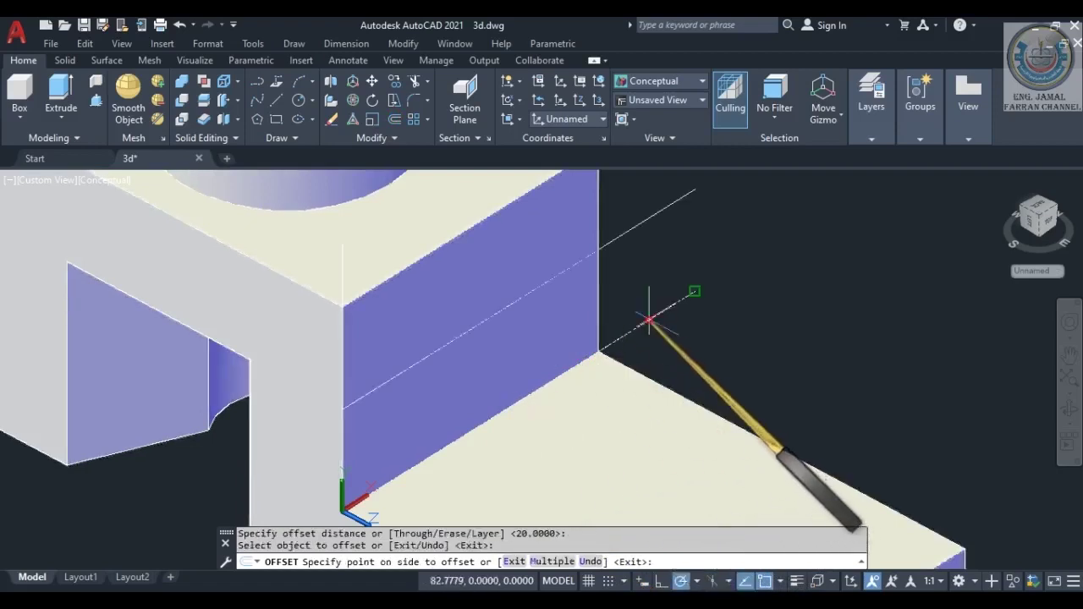
click(639, 206)
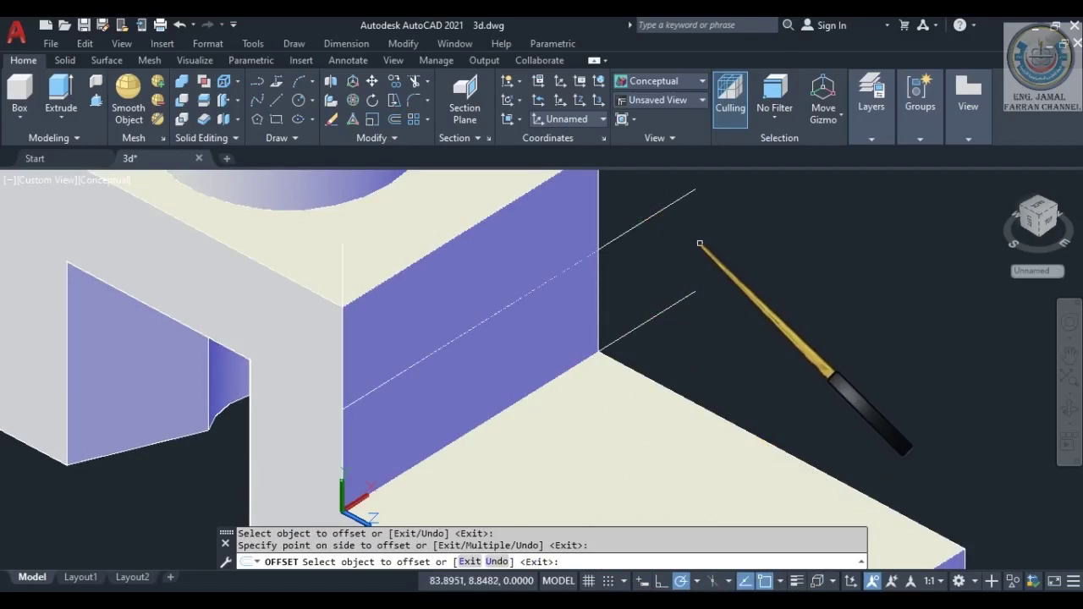
key(Return)
Offset the vertical line at the step face's near edge by 30 towards the far side of the face.
key(Return)
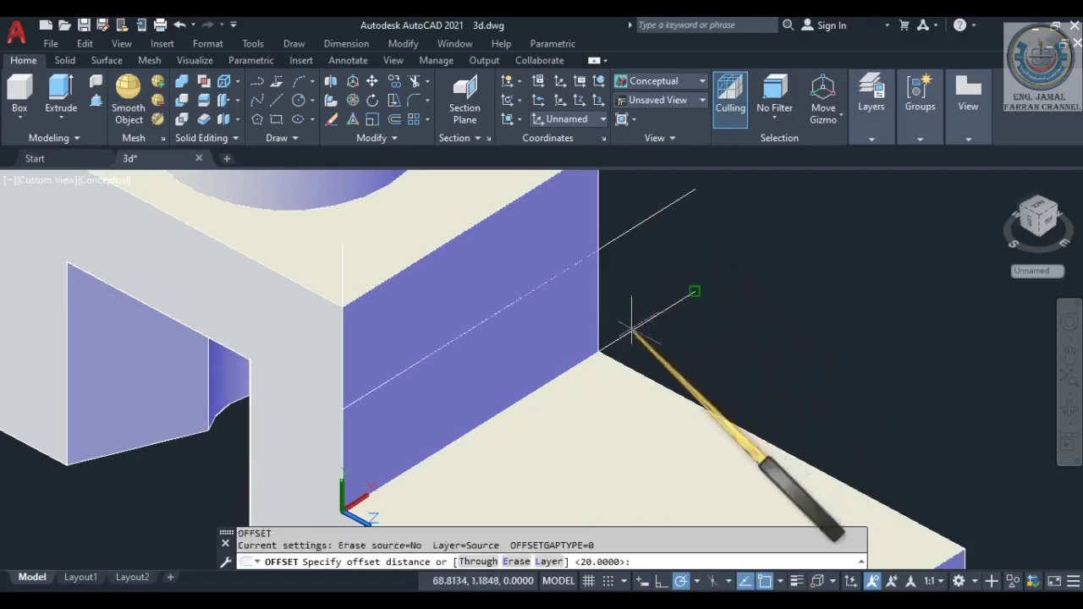
text(30)
key(Return)
click(431, 311)
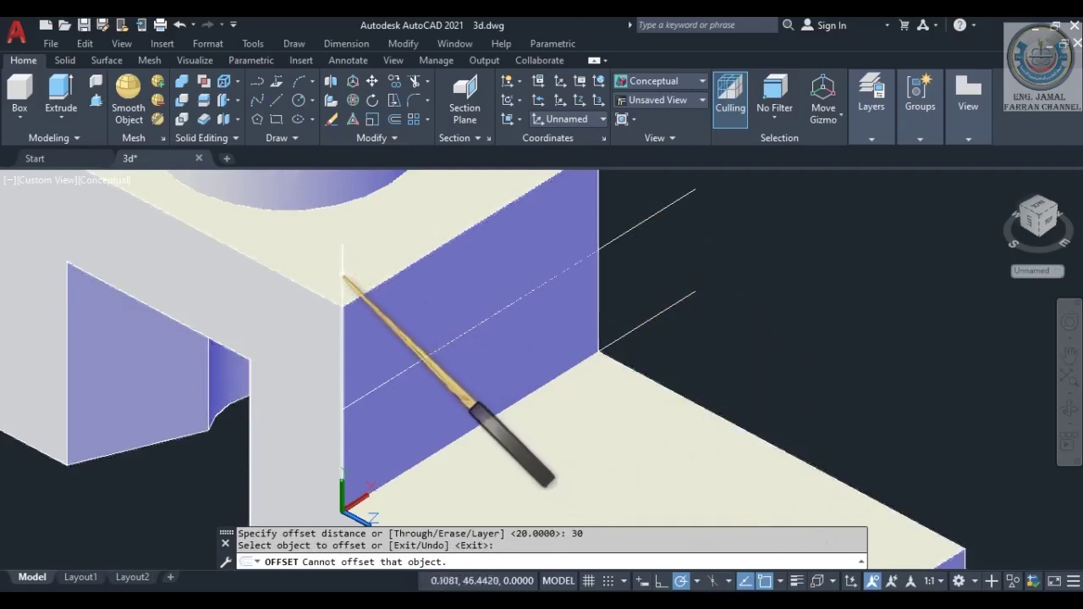
click(345, 335)
click(345, 339)
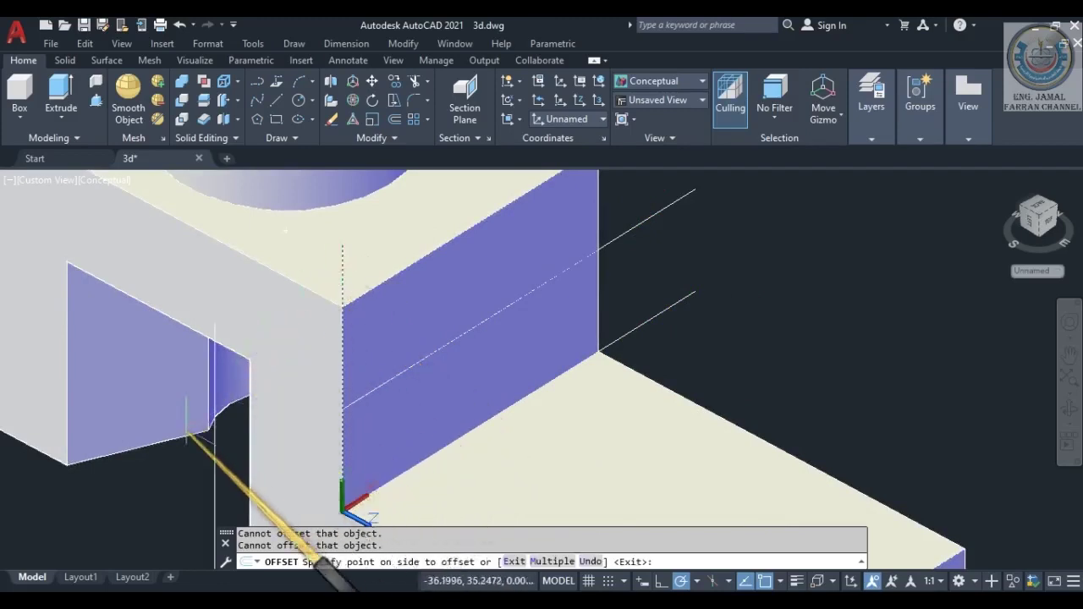
click(631, 204)
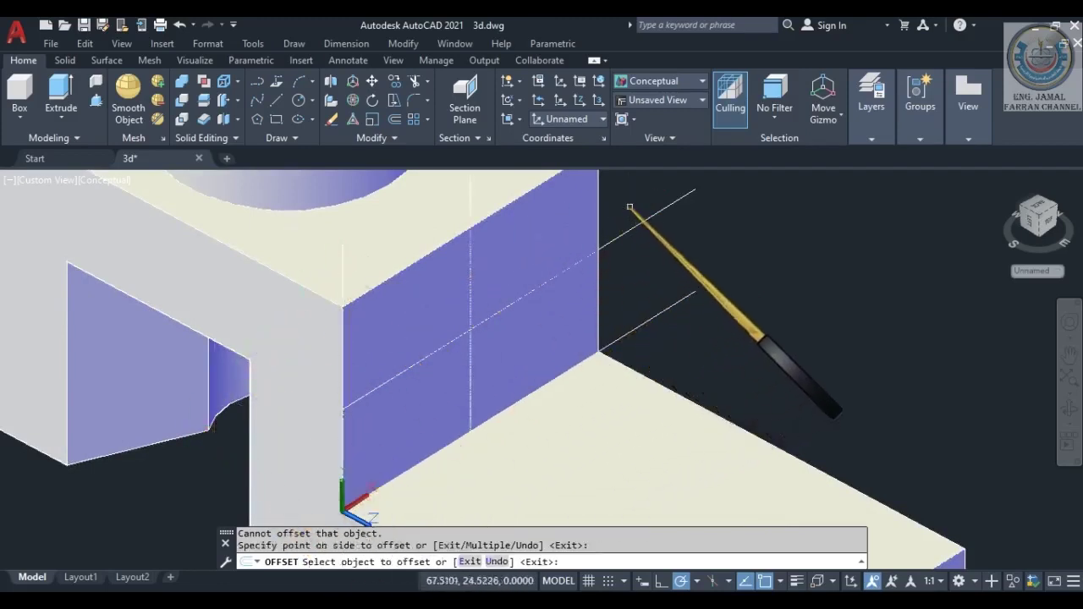
click(433, 357)
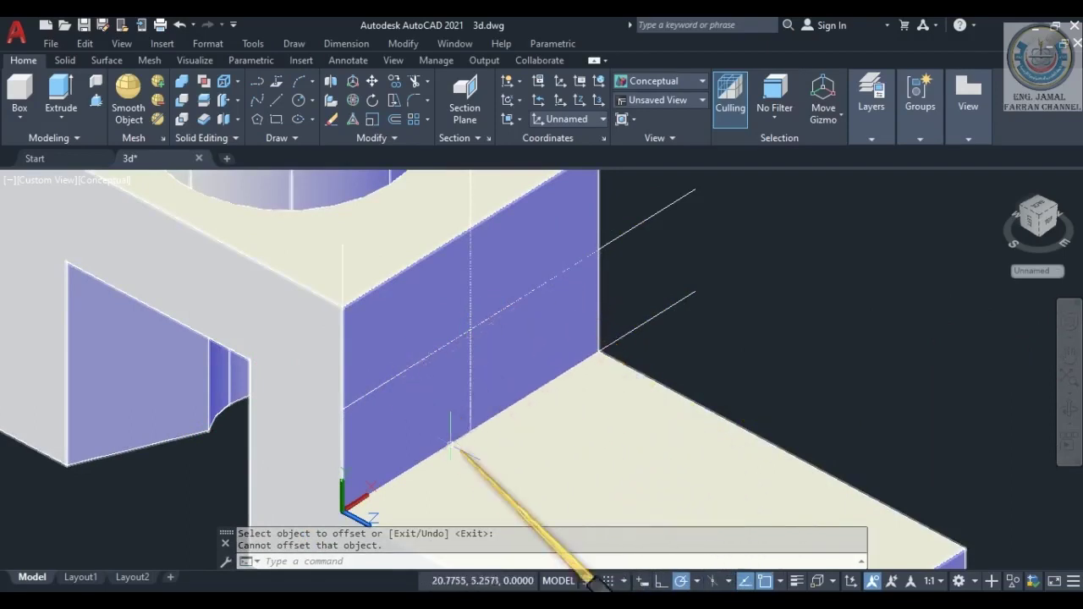
Set the view to Right so the bracket's step face is seen straight on.
scroll(461, 449, up, 3)
scroll(461, 448, down, 4)
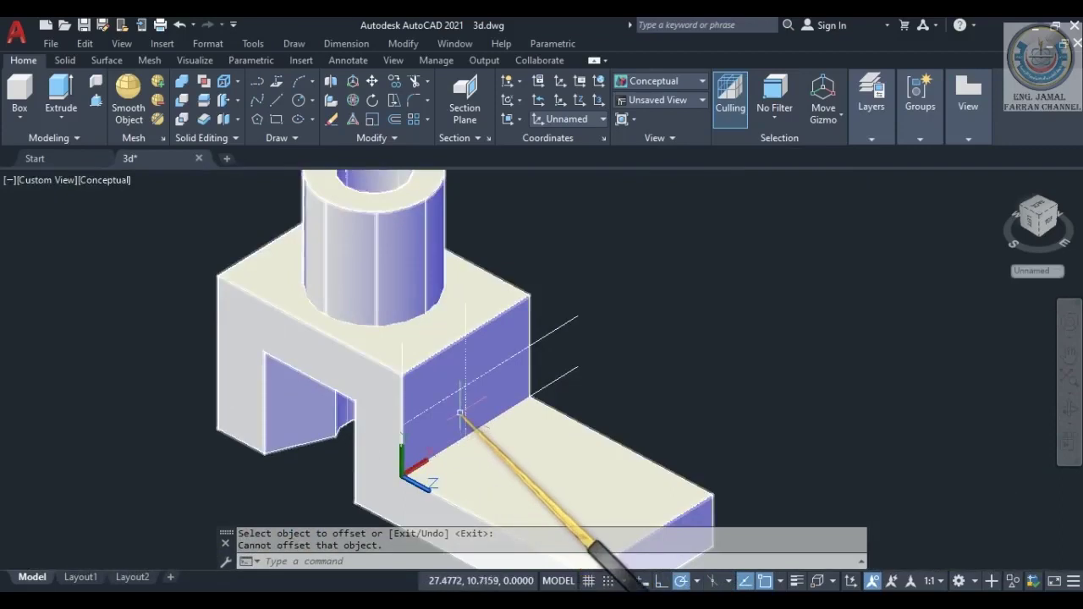
scroll(460, 414, up, 2)
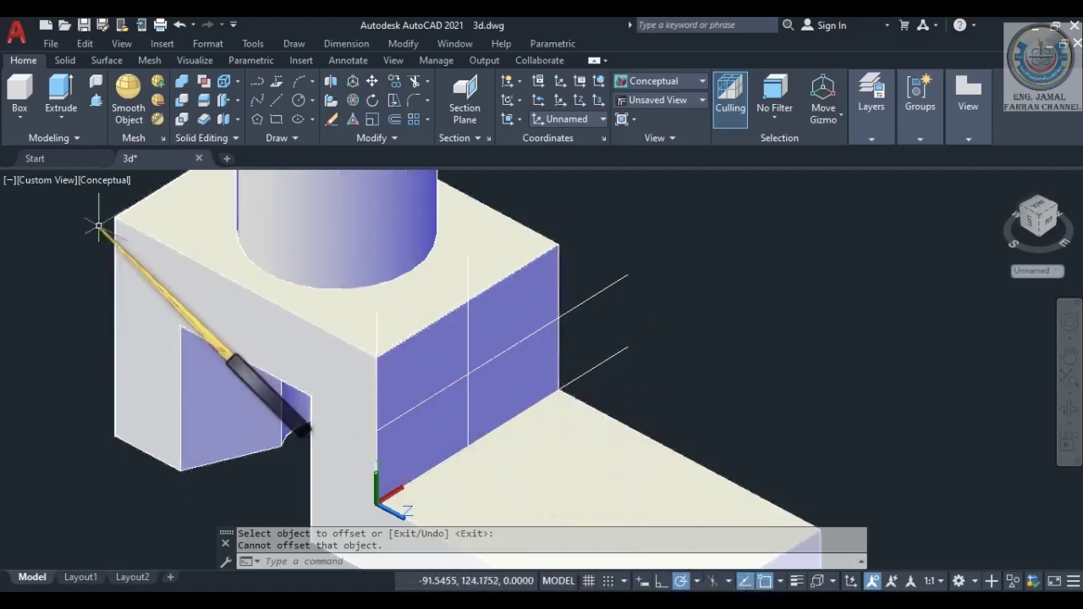
scroll(500, 351, down, 1)
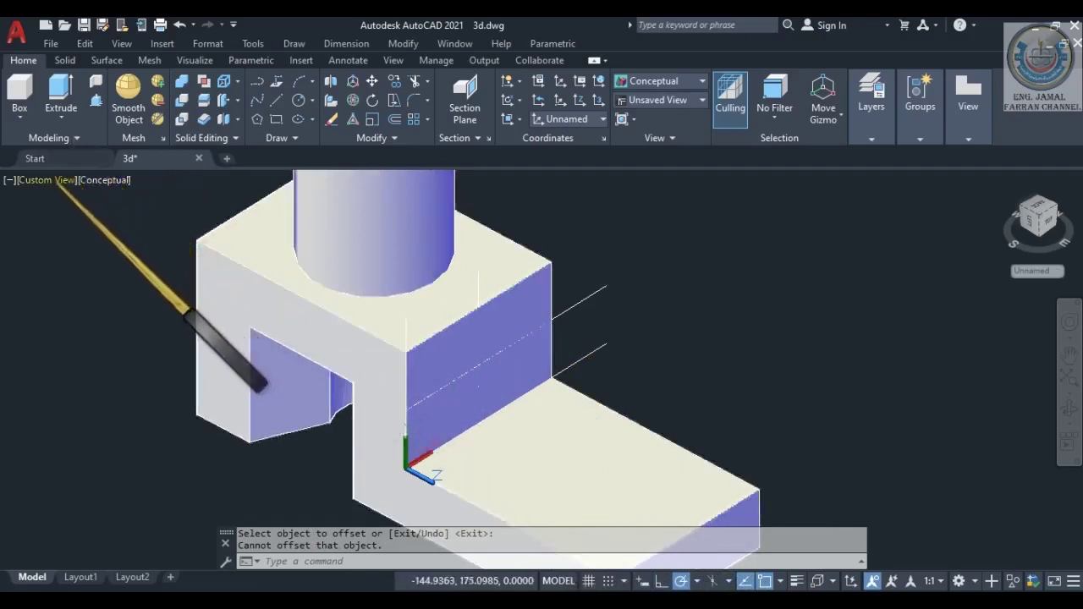
click(59, 181)
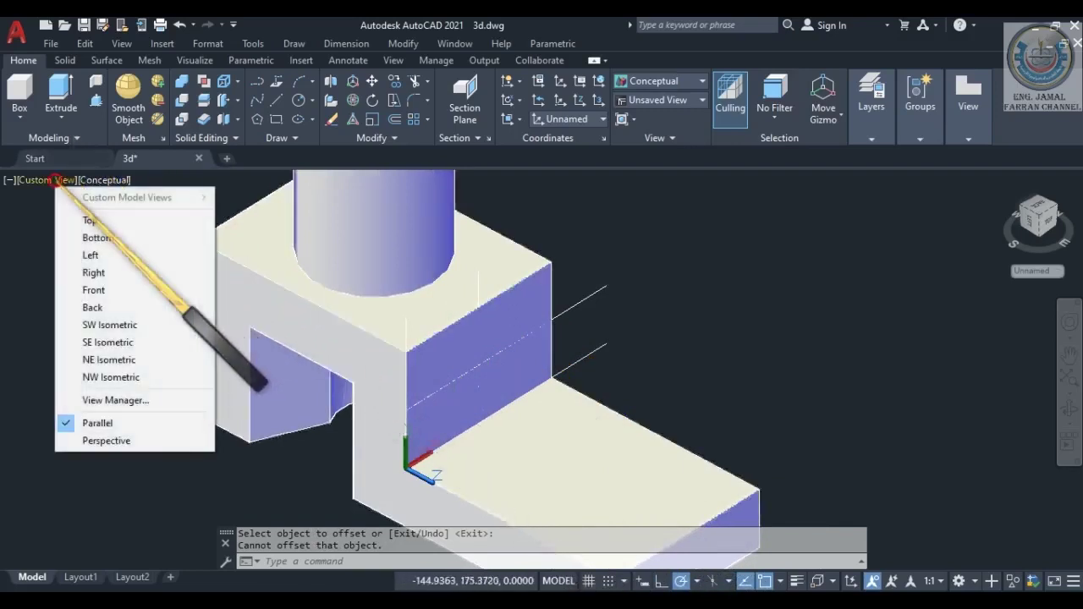
click(94, 273)
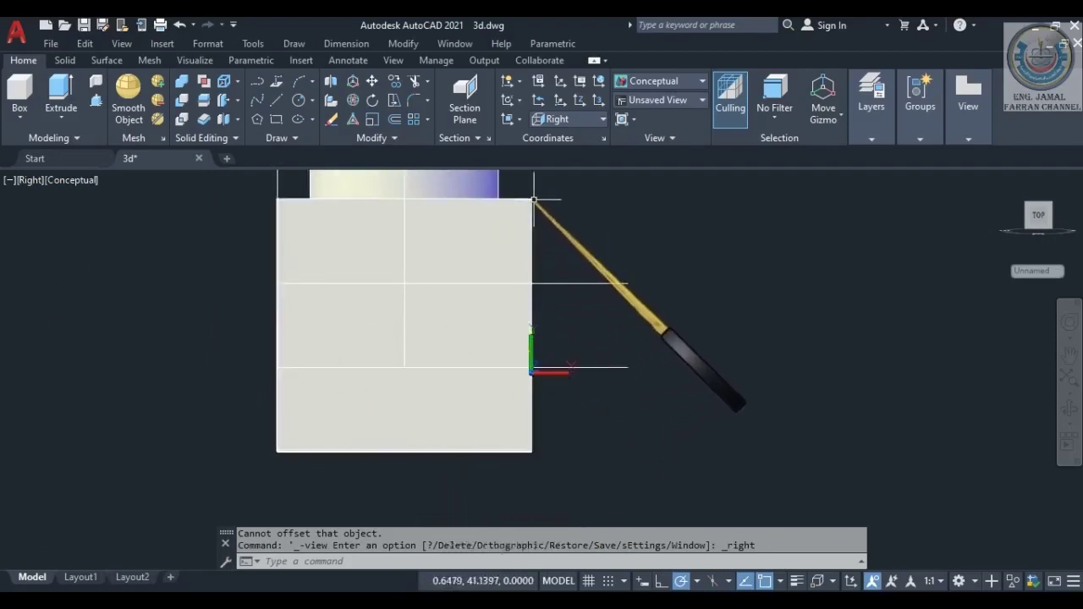
scroll(533, 200, up, 3)
scroll(518, 243, down, 5)
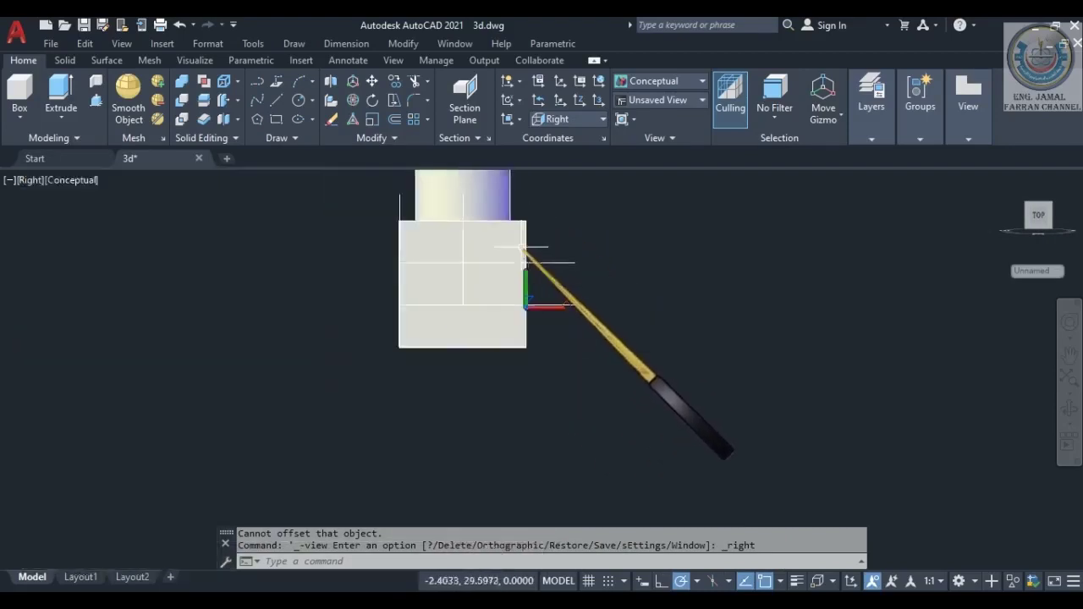
scroll(524, 217, up, 3)
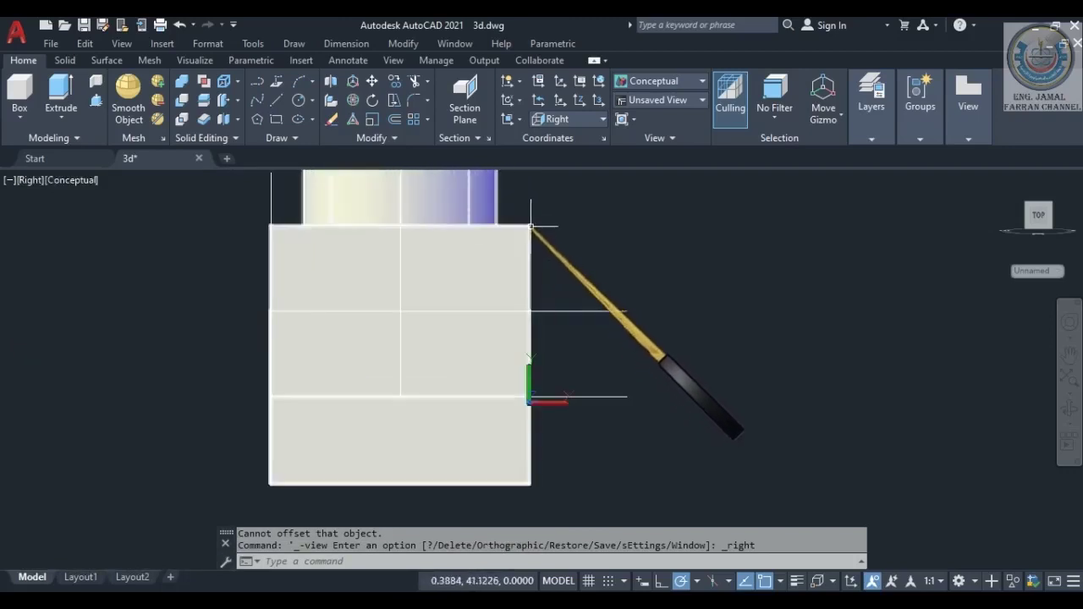
Draw a diagonal line from the block's upper corner to the opposite lower corner of the step face.
click(258, 81)
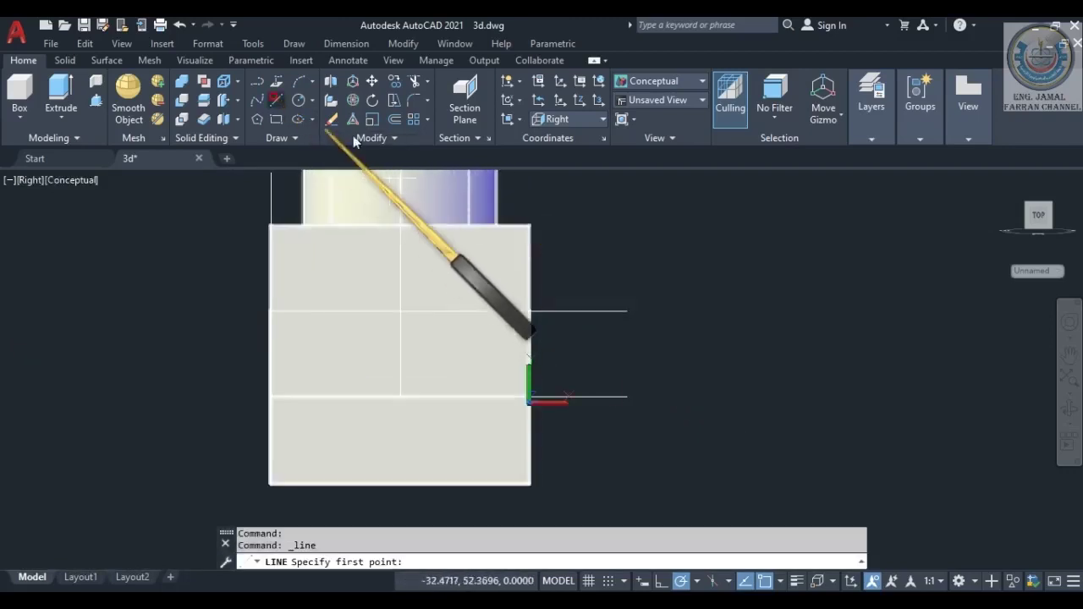
click(527, 226)
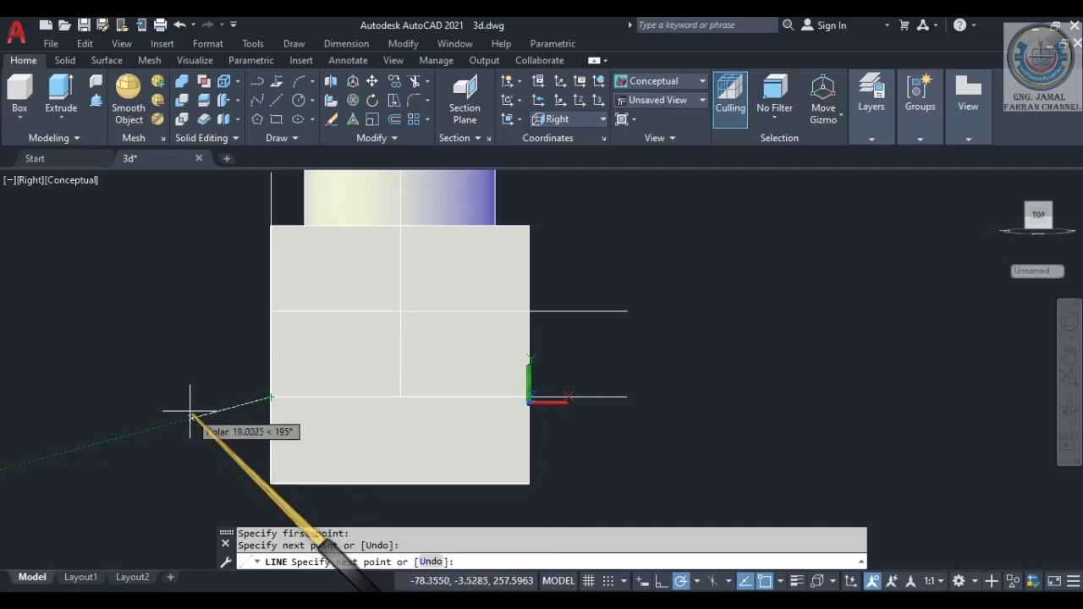
key(Return)
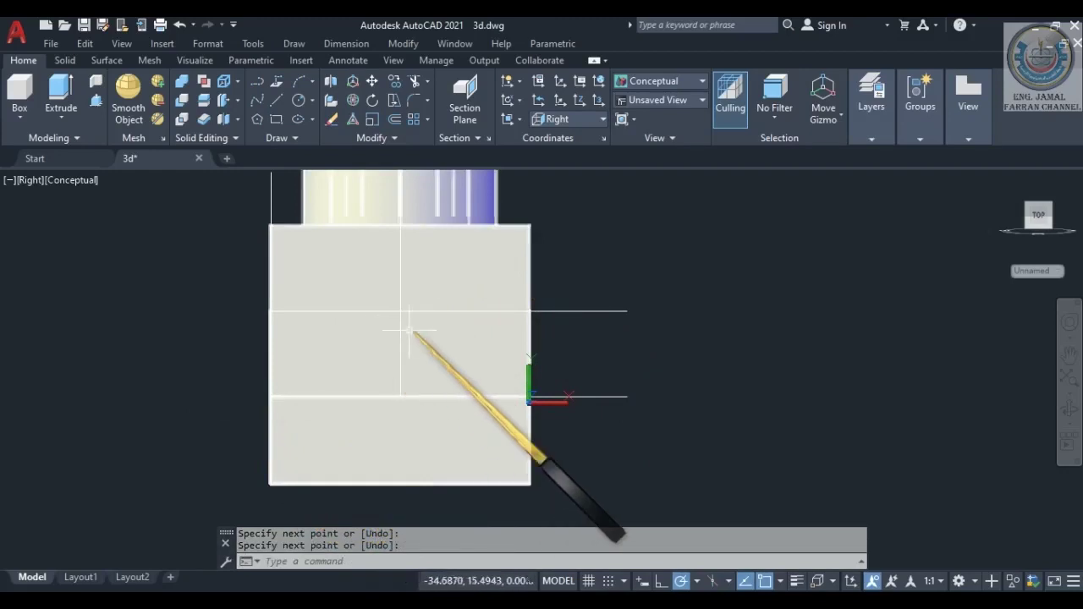
Orbit the bracket to a 3D angle and display it in the 2D Wireframe visual style.
click(1068, 410)
drag(392, 327, 543, 298)
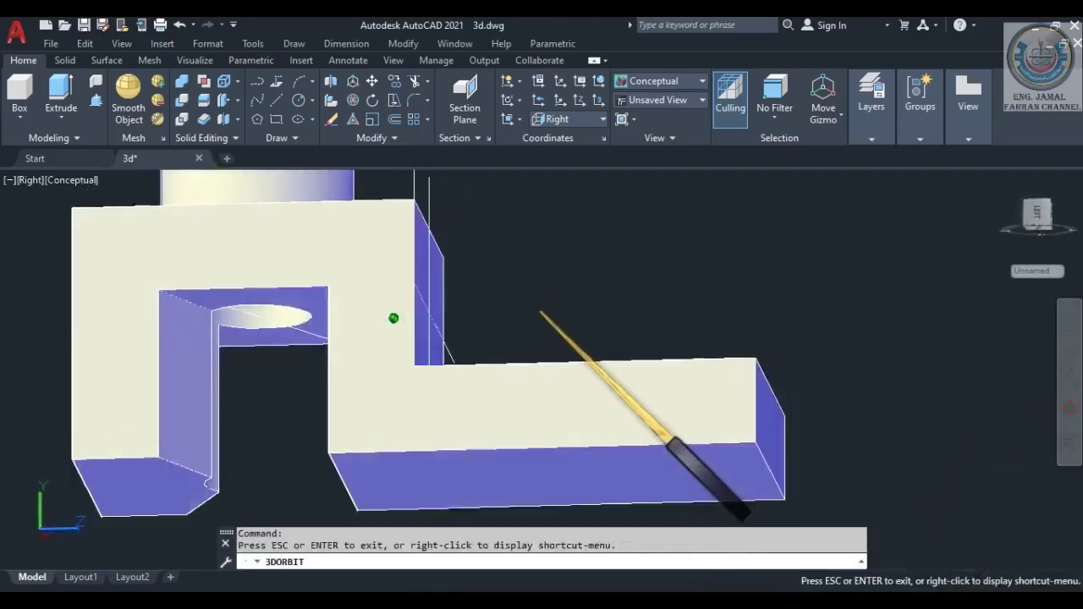
drag(394, 308, 356, 347)
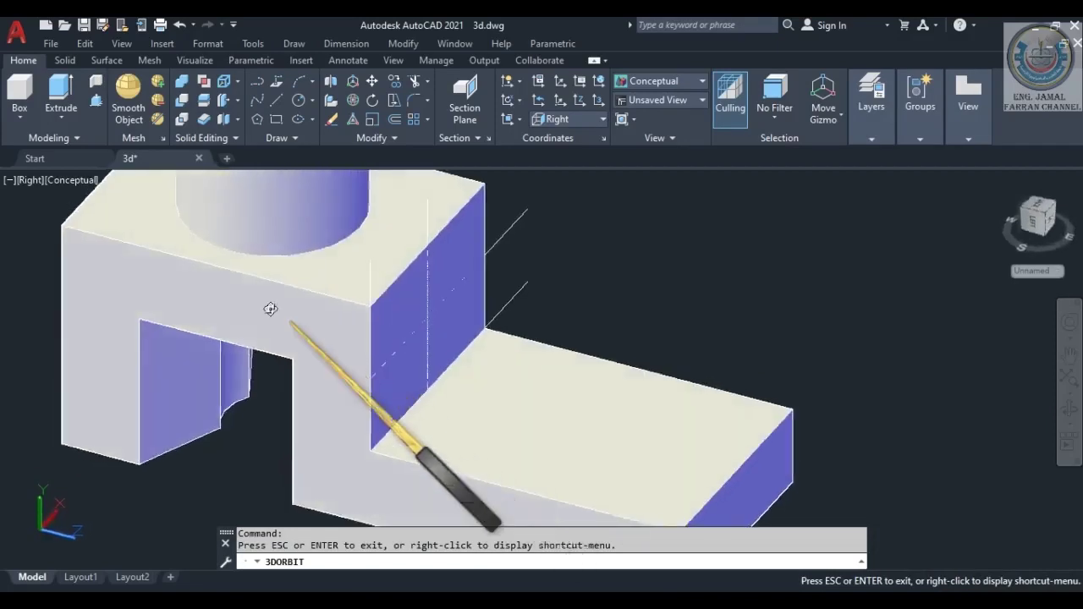
key(Escape)
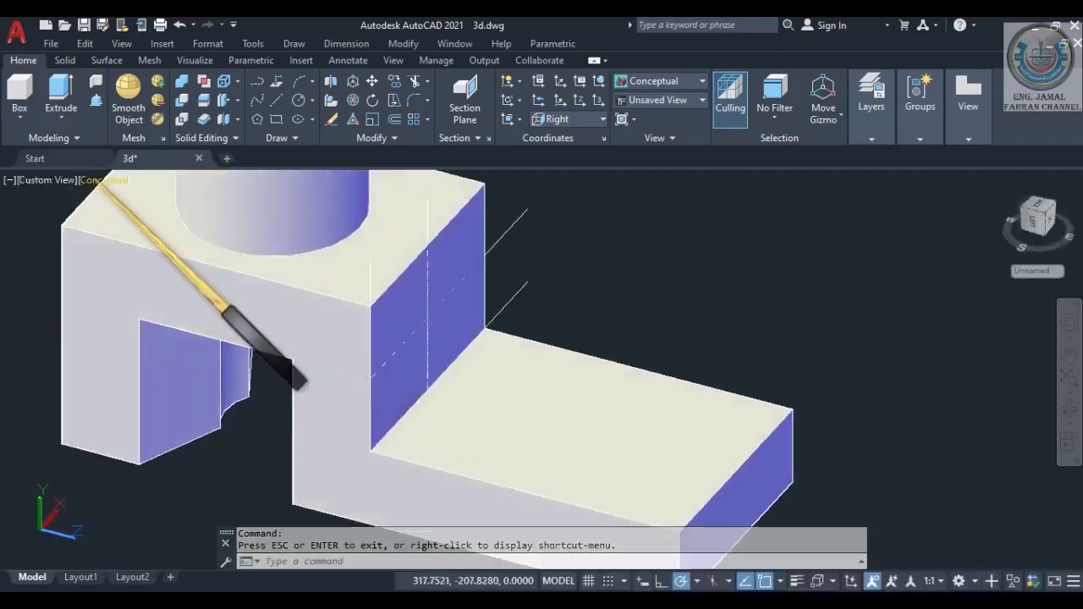
click(109, 180)
click(133, 221)
middle_drag(310, 387, 339, 443)
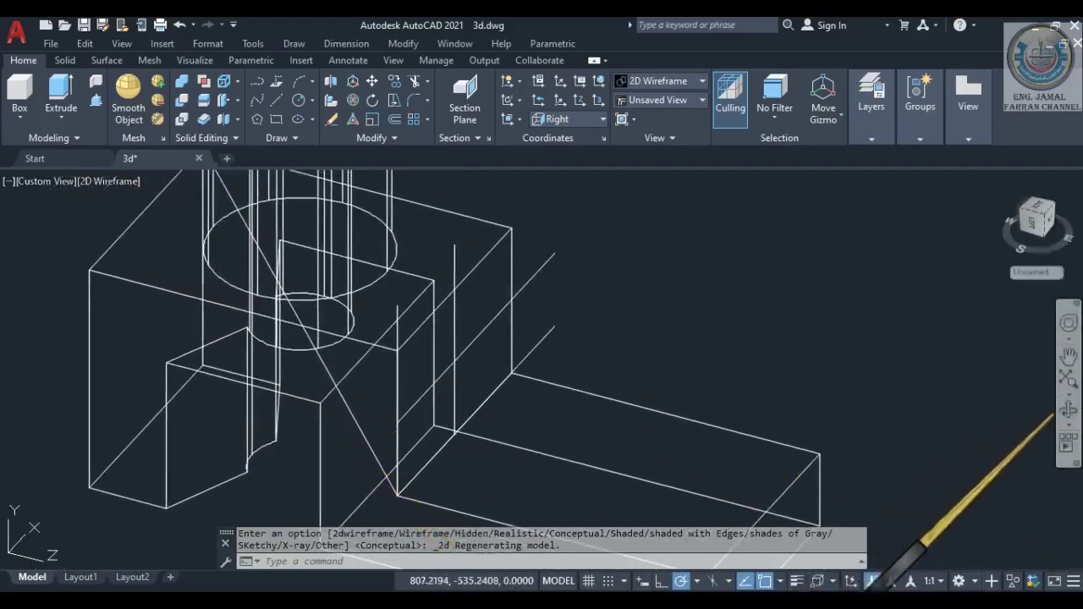
Erase the diagonal line running through the block and return the display to the Conceptual visual style.
shift+middle_drag(496, 430, 444, 458)
shift+middle_drag(513, 426, 551, 289)
shift+middle_drag(536, 350, 529, 355)
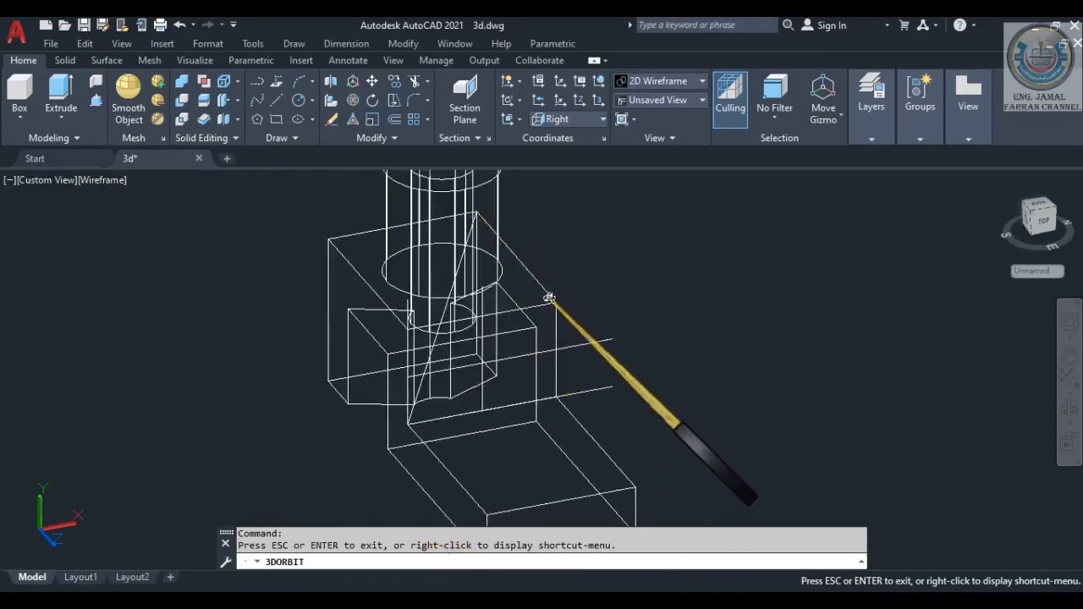
shift+middle_drag(497, 348, 423, 338)
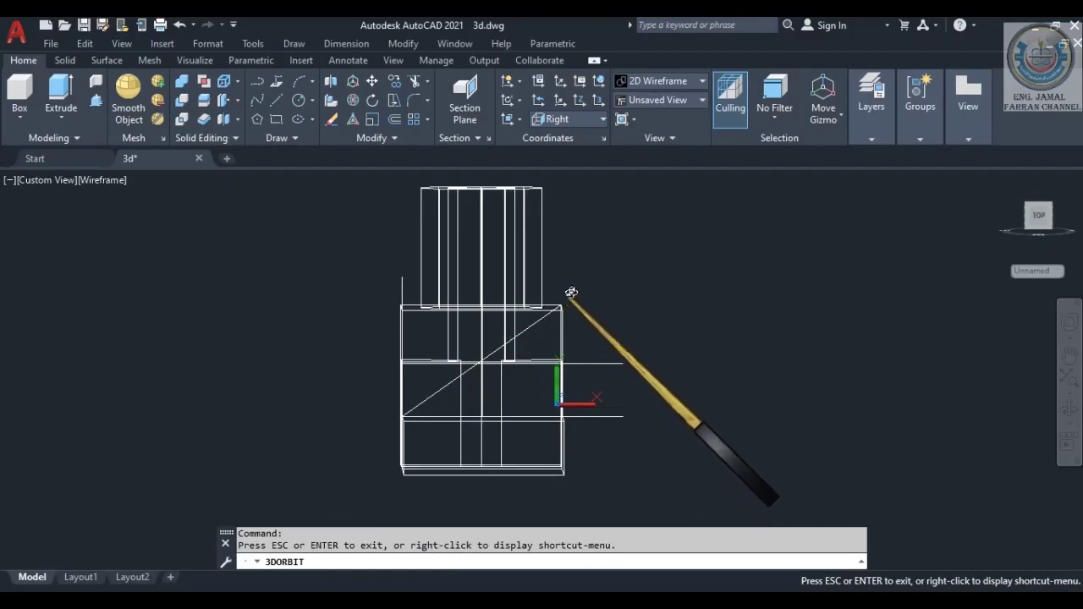
shift+middle_drag(408, 420, 492, 416)
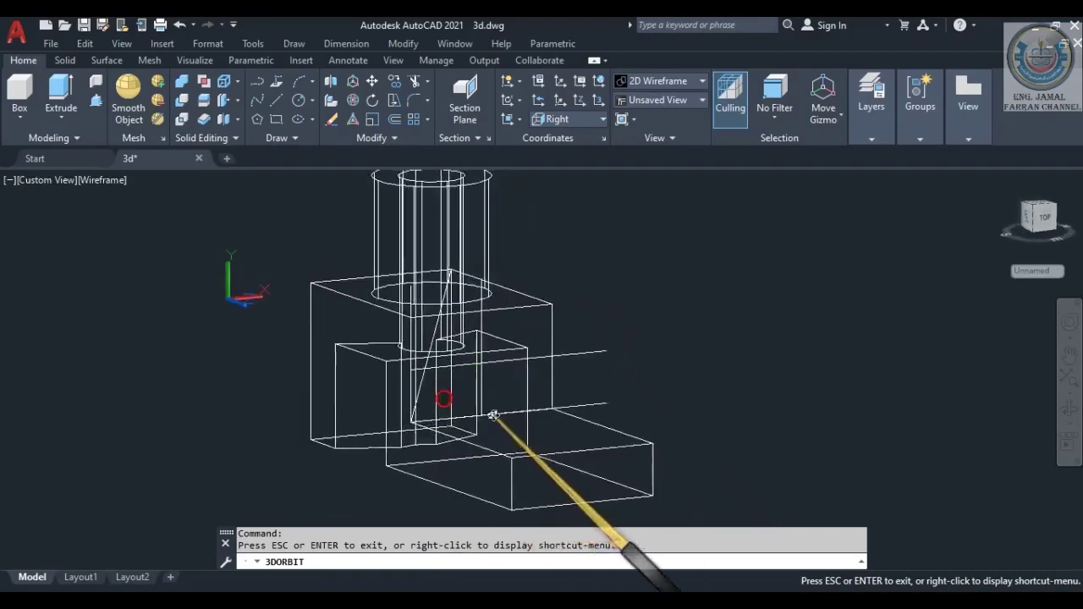
shift+middle_drag(439, 355, 417, 364)
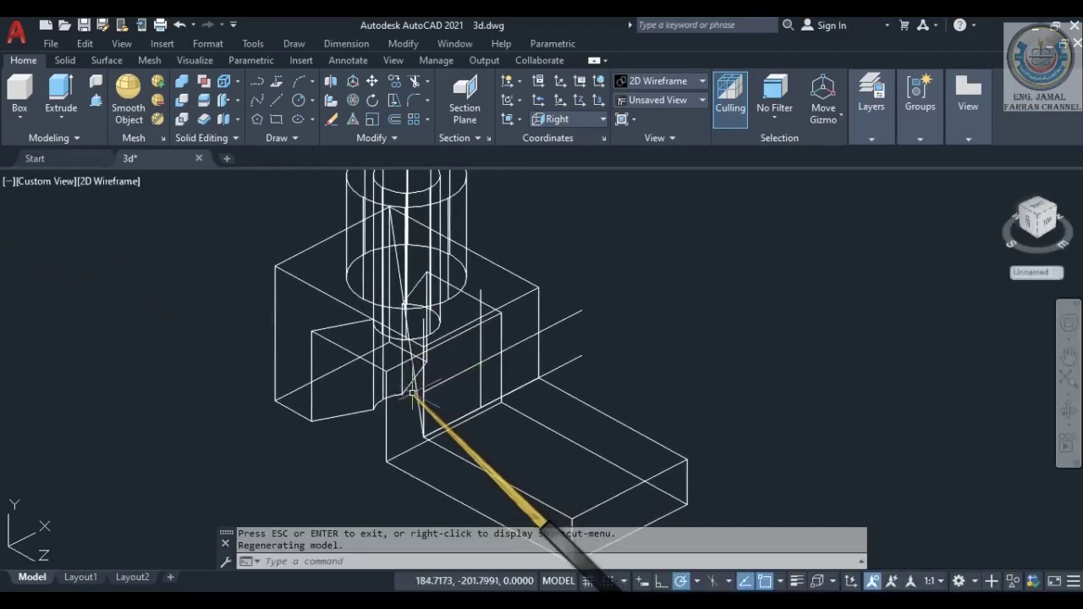
key(Escape)
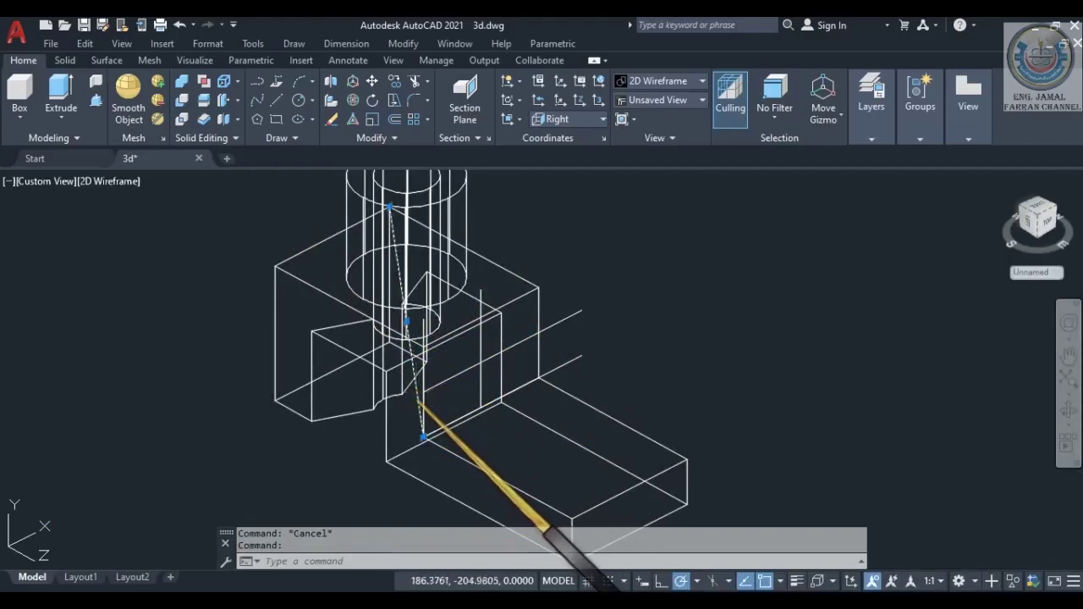
click(109, 181)
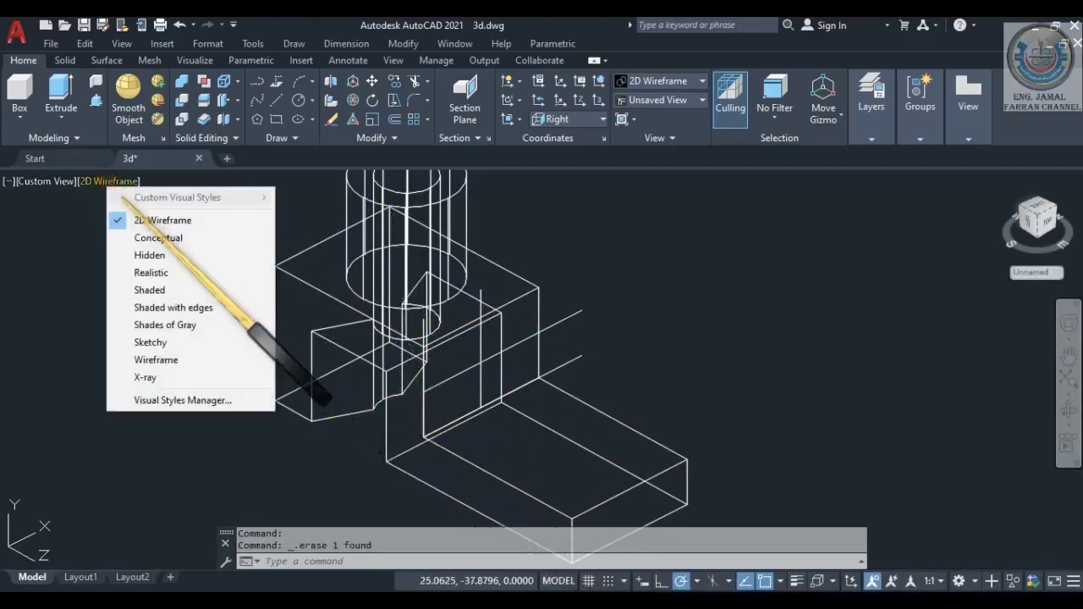
click(140, 237)
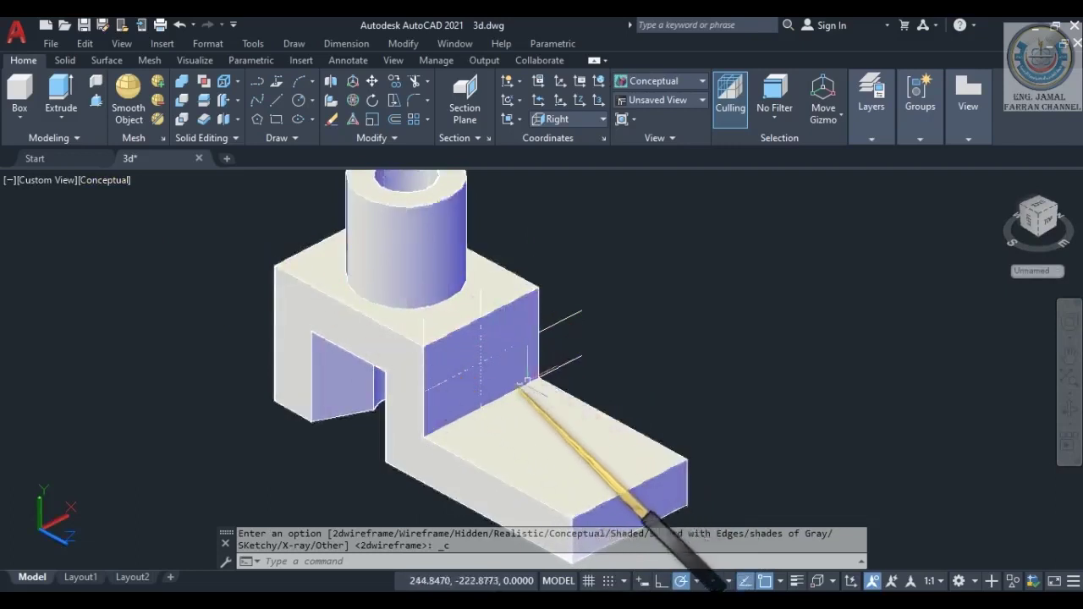
Draw a circle of radius 10 centred on the intersection of the two offset lines on the step face.
scroll(525, 381, up, 3)
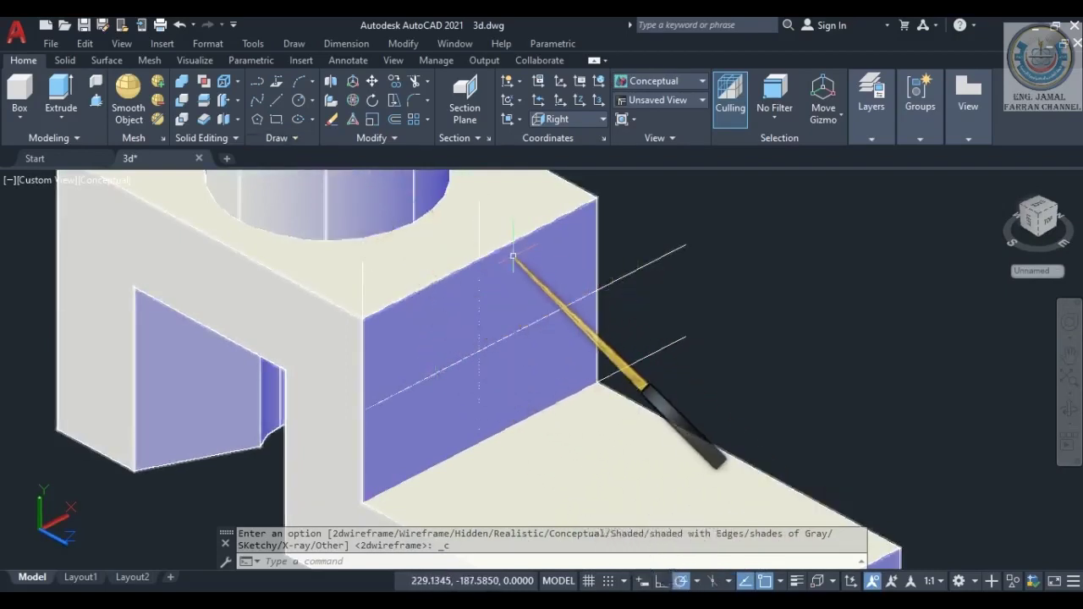
text(c)
key(Return)
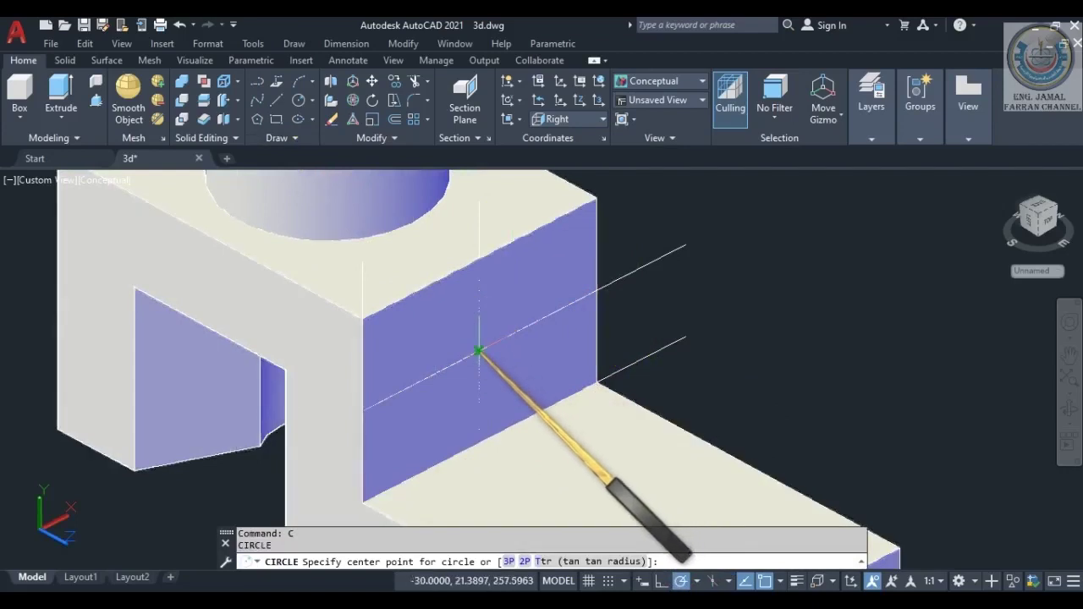
click(478, 350)
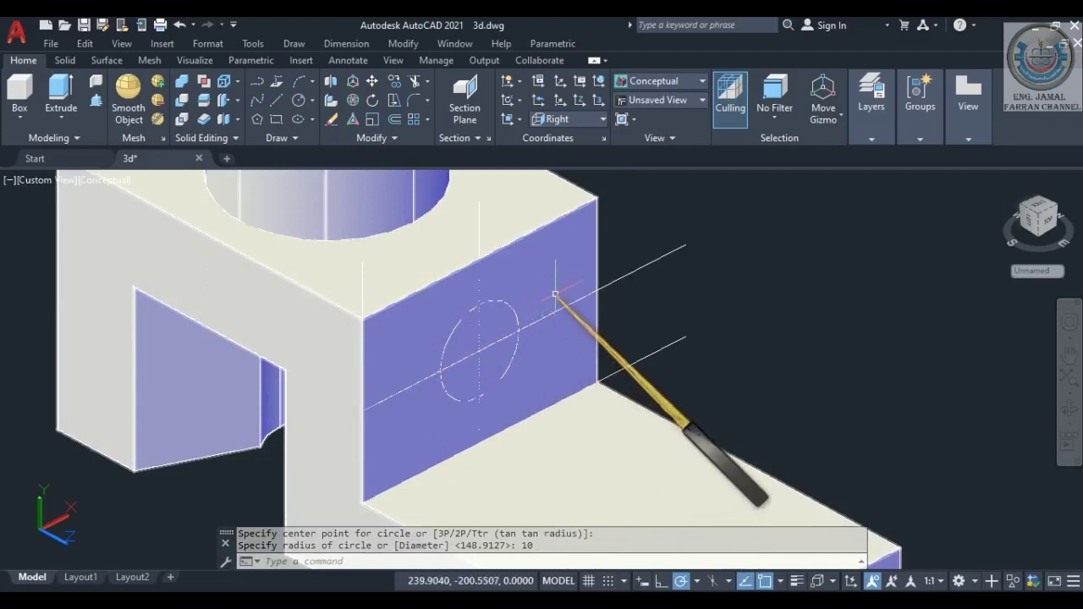
text(o)
key(Return)
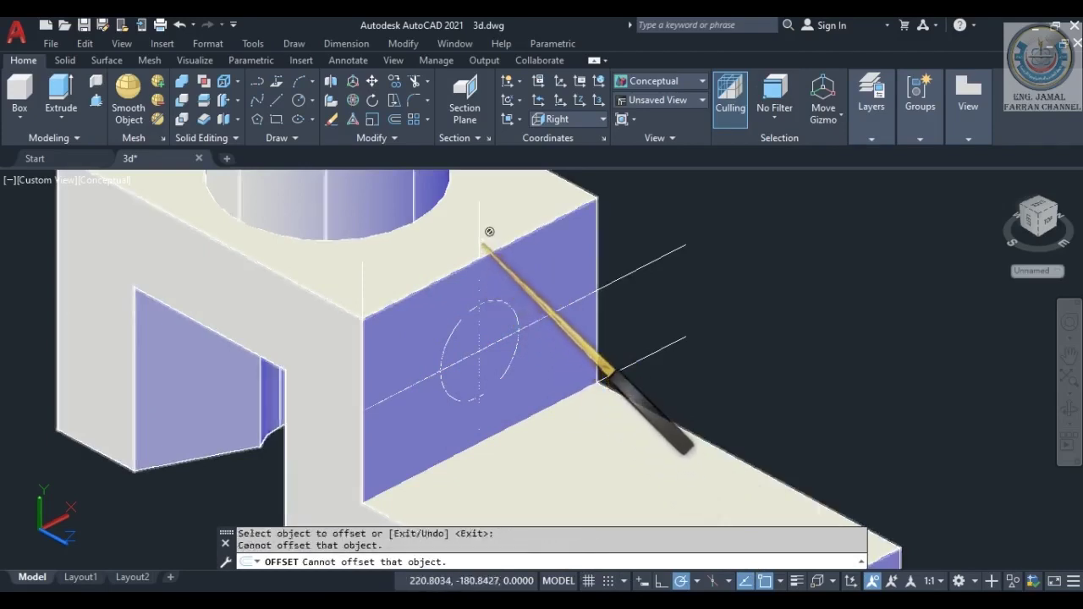
middle_drag(488, 230, 498, 208)
click(500, 206)
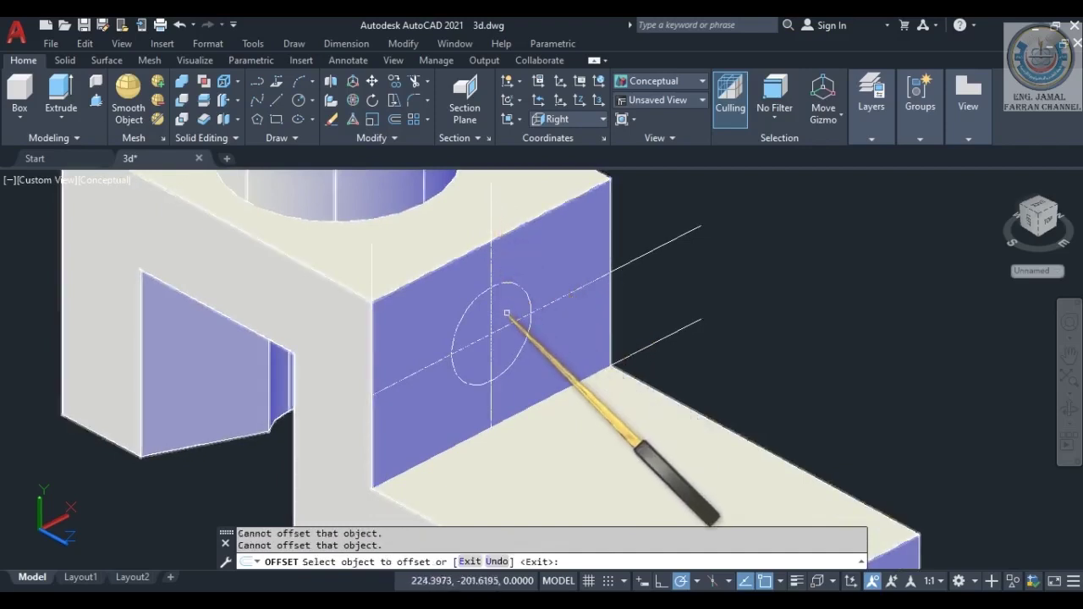
click(506, 282)
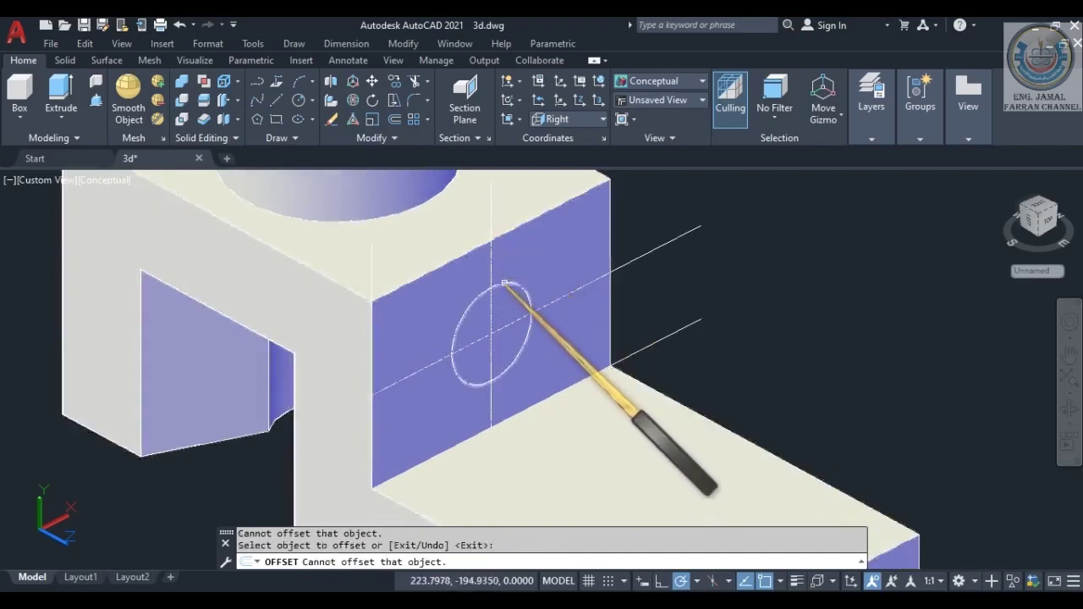
click(487, 277)
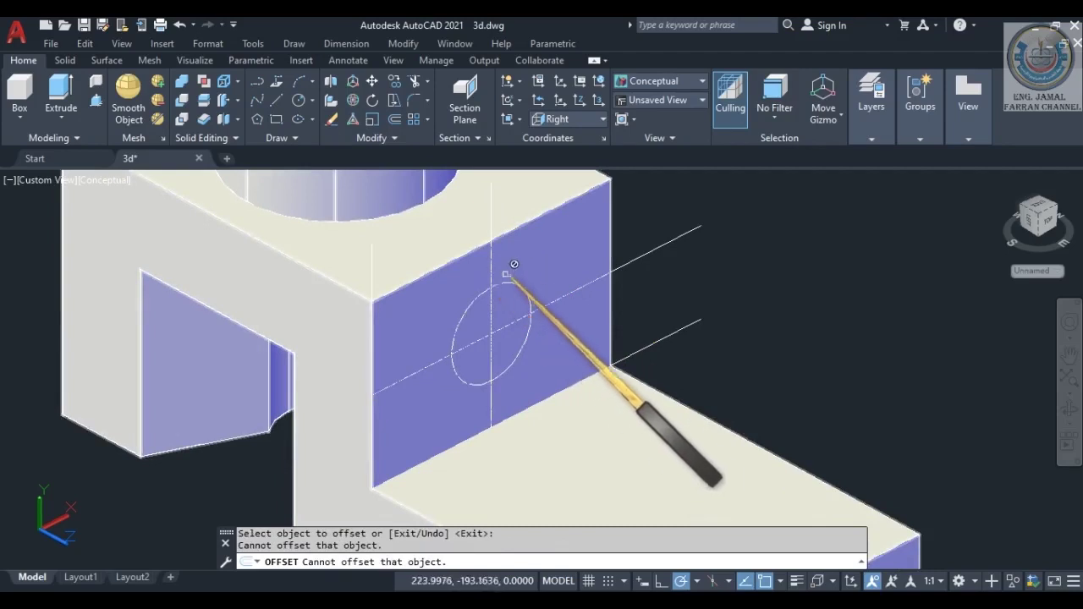
click(496, 282)
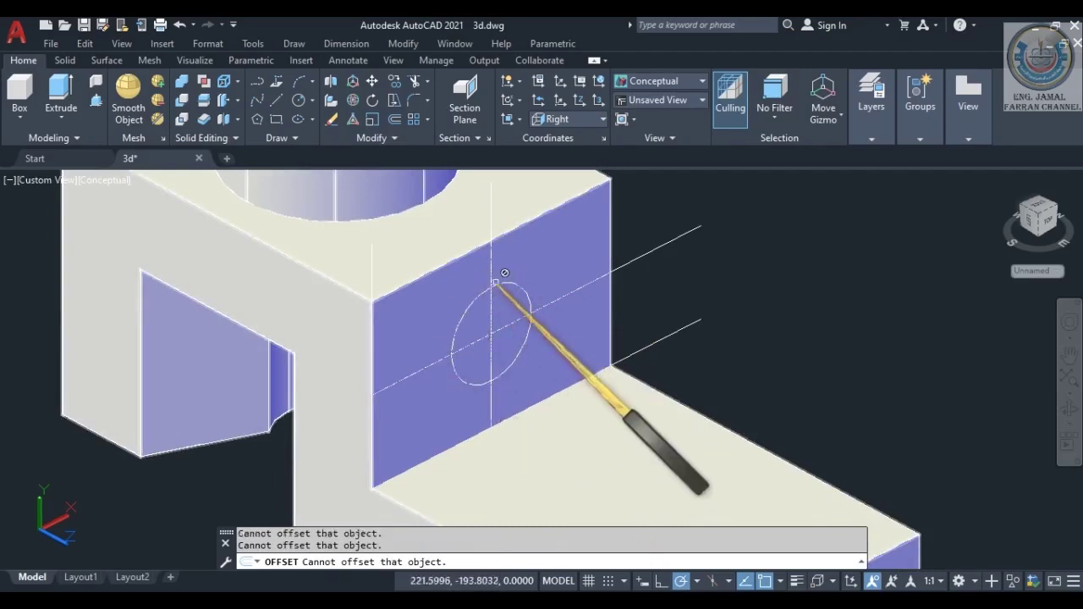
key(Escape)
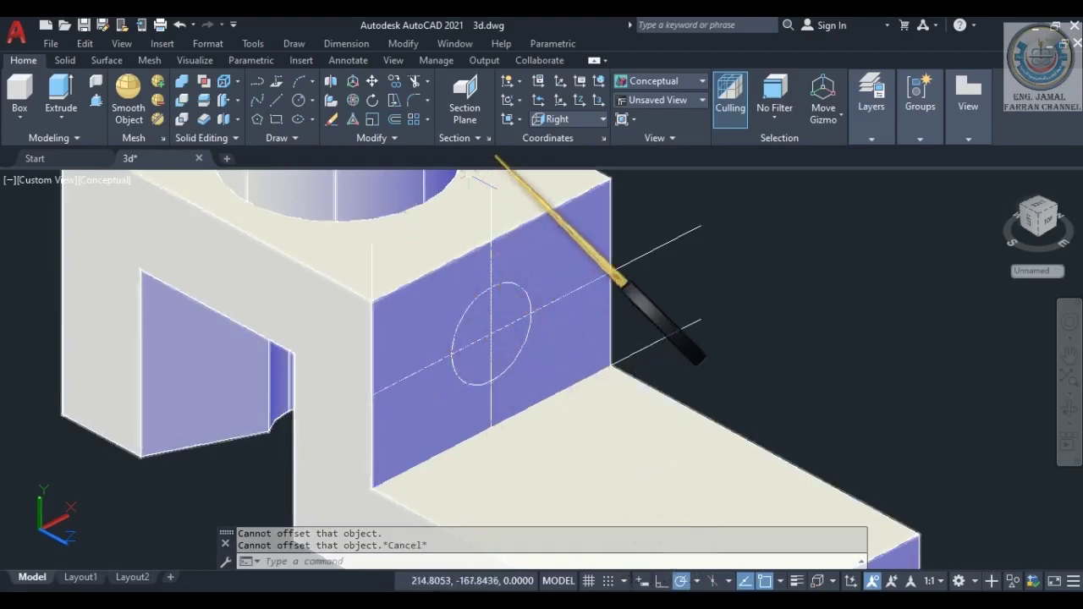
Define a three-point UCS on the step face, with its origin at the near lower corner, X along the lower edge and Y up the vertical edge.
click(538, 100)
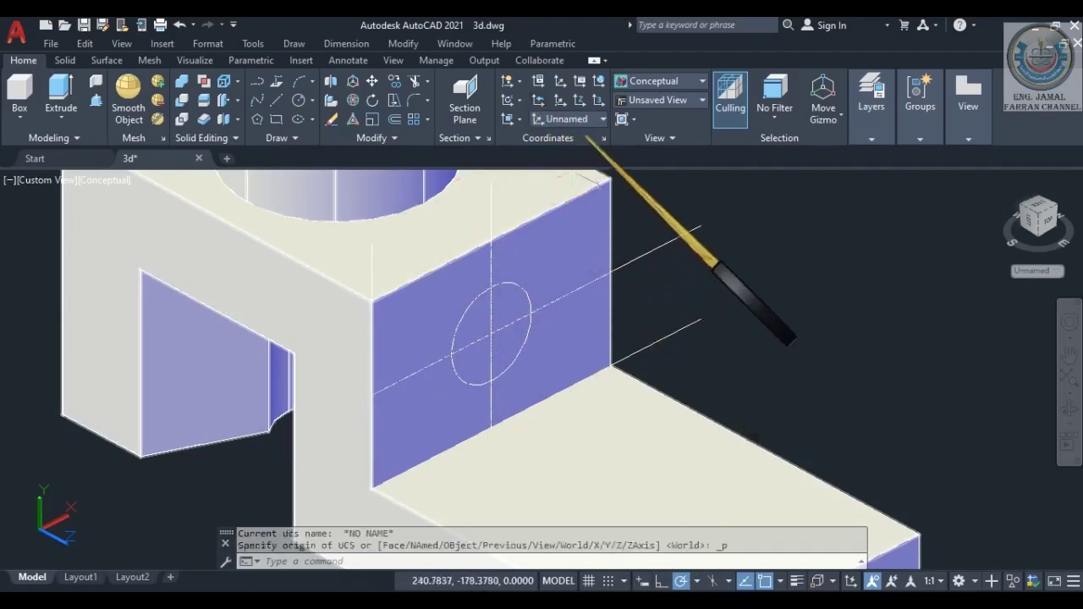
click(598, 100)
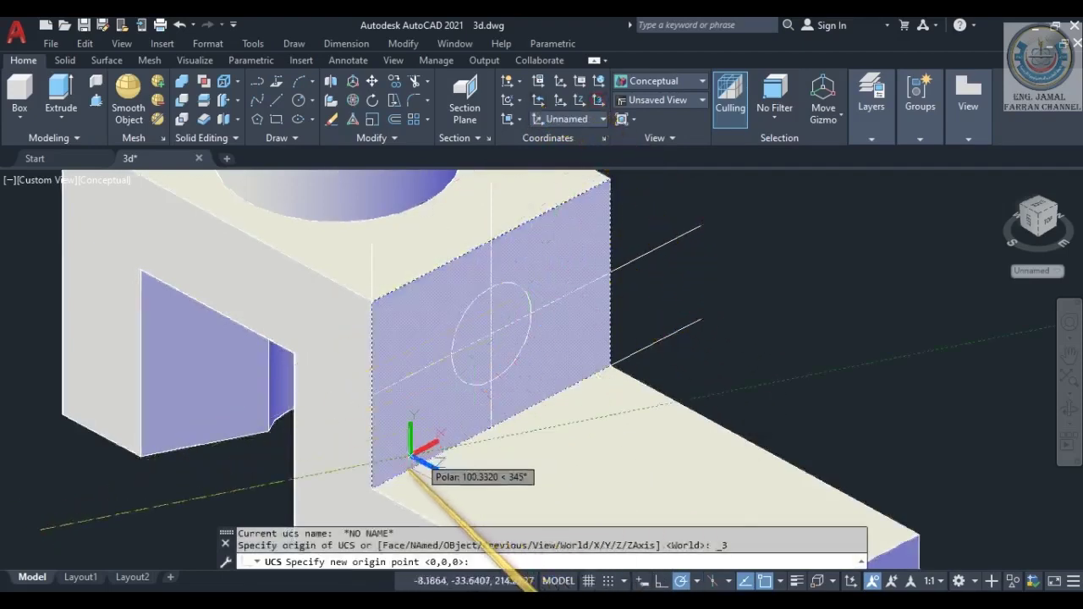
click(370, 489)
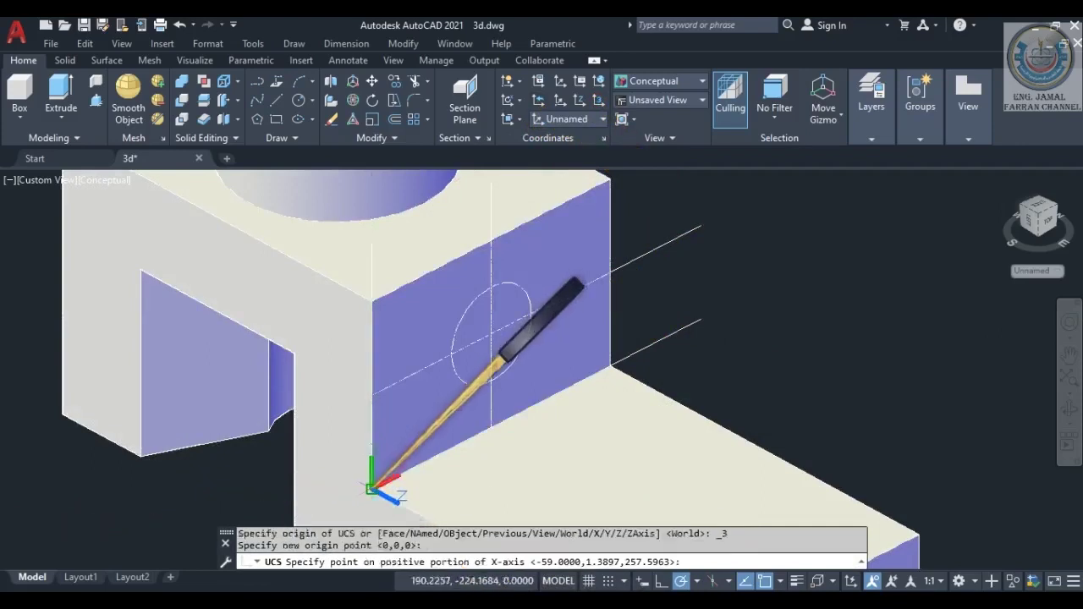
click(608, 366)
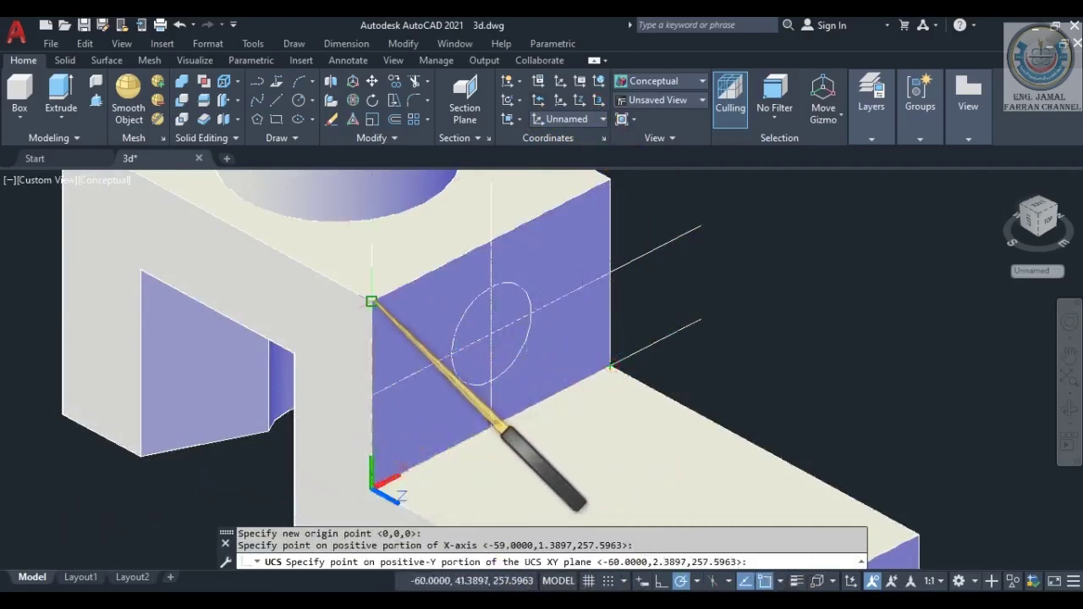
click(370, 302)
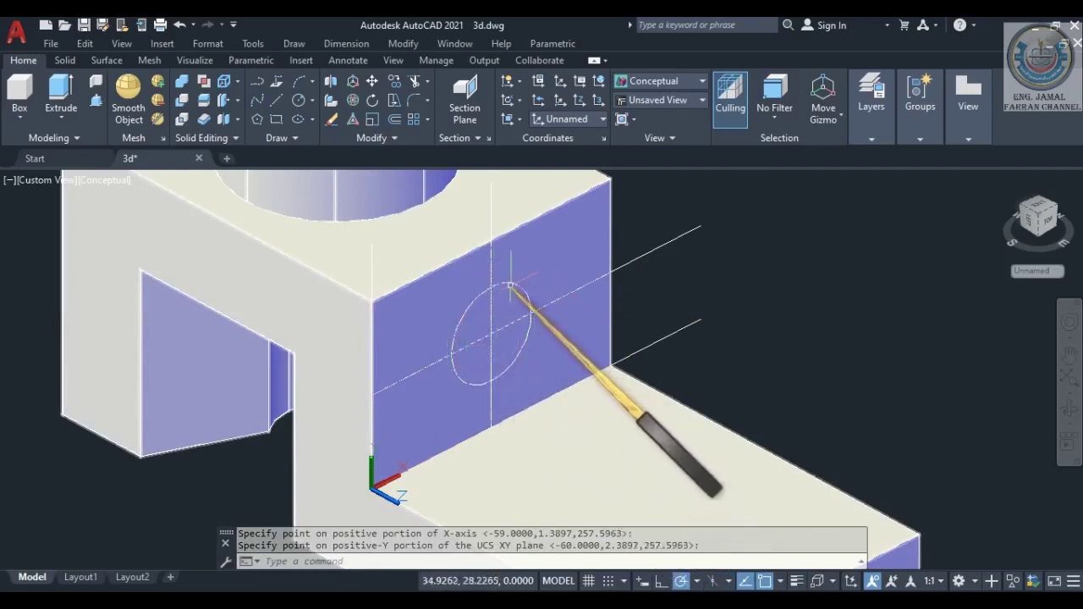
Offset the circle's vertical centre line by 15 along the step face, away from the UCS origin.
click(395, 118)
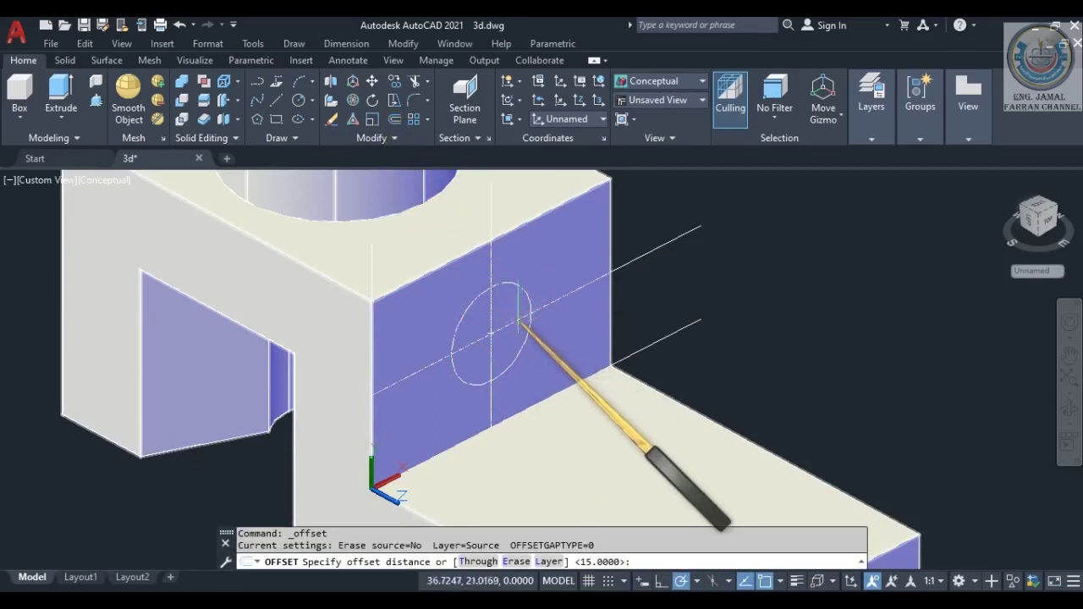
scroll(590, 370, down, 1)
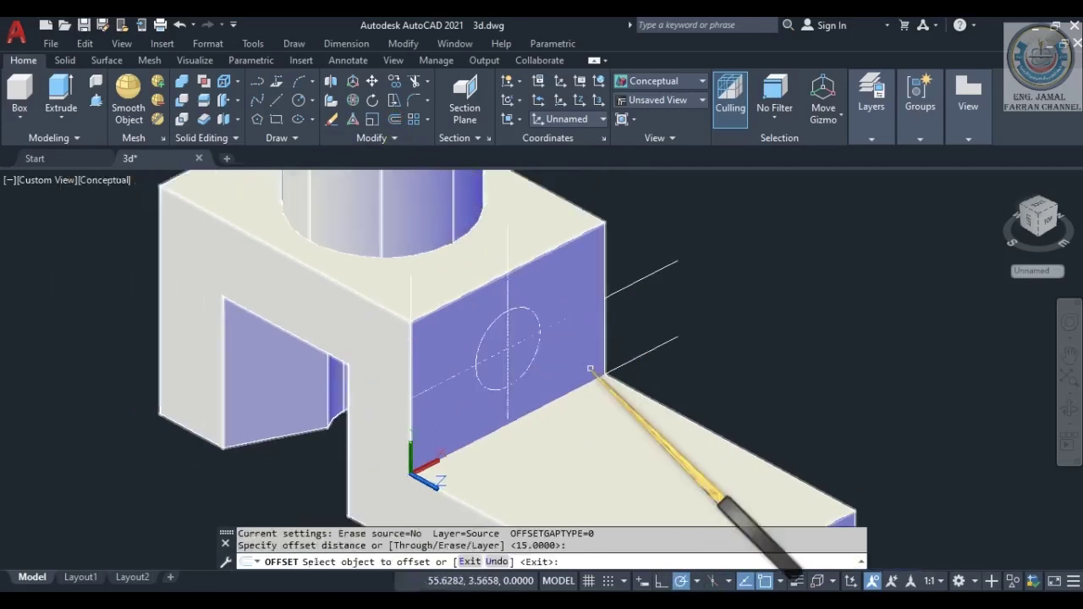
click(512, 267)
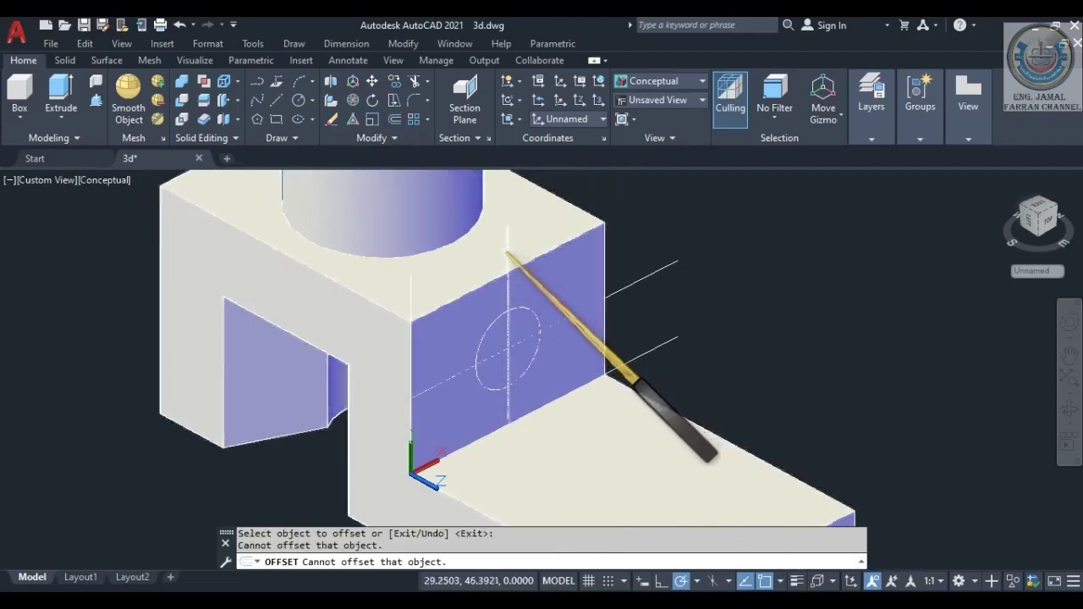
click(519, 251)
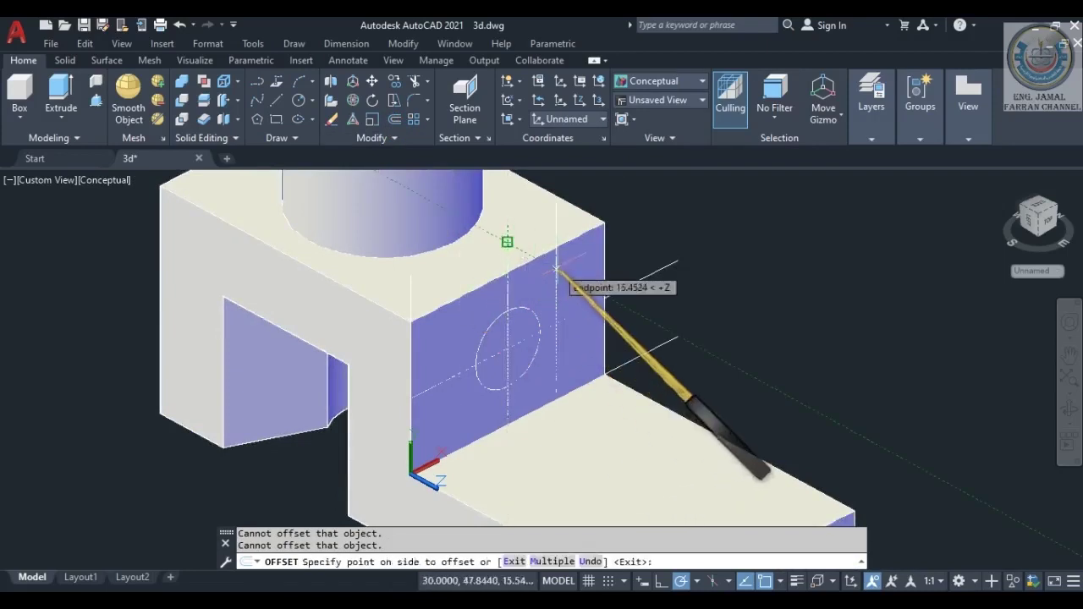
key(Return)
Offset the circle's vertical centre line by 15 toward the UCS origin, and dismiss the antivirus notification.
key(Return)
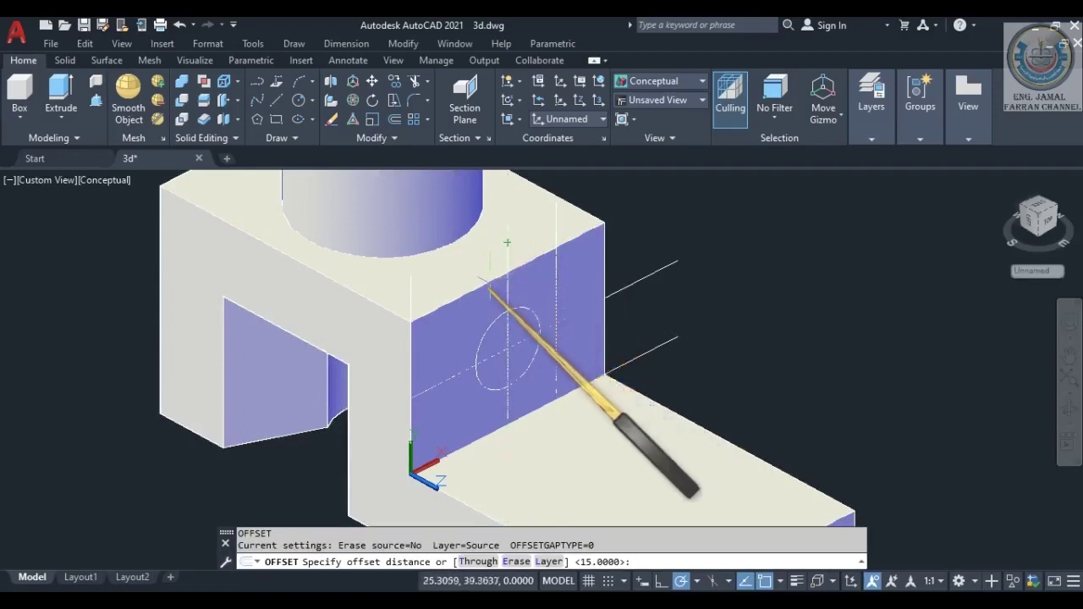
key(Return)
click(525, 267)
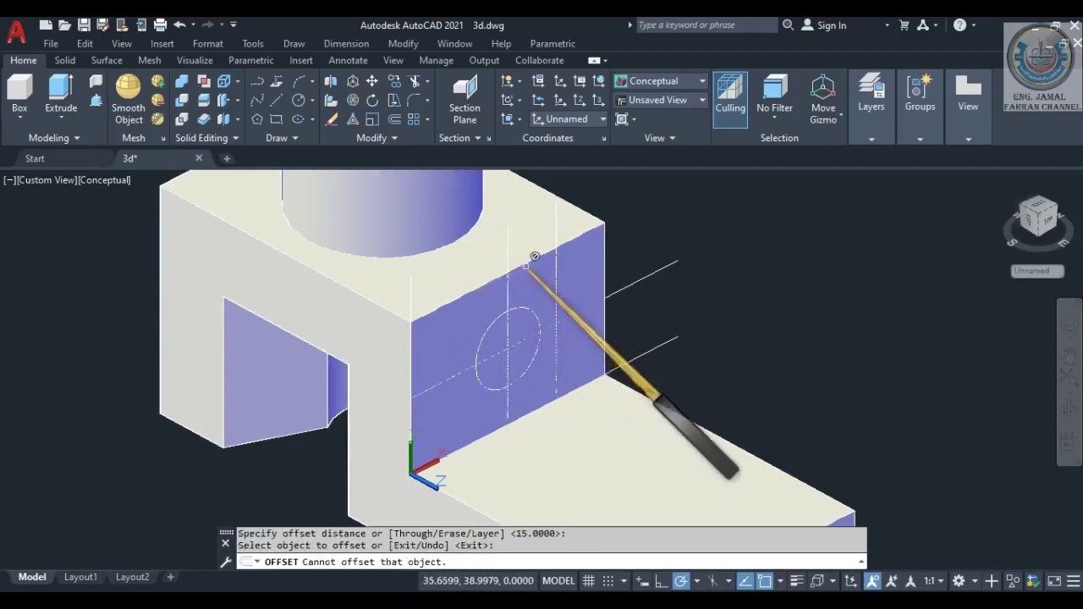
click(508, 258)
click(492, 310)
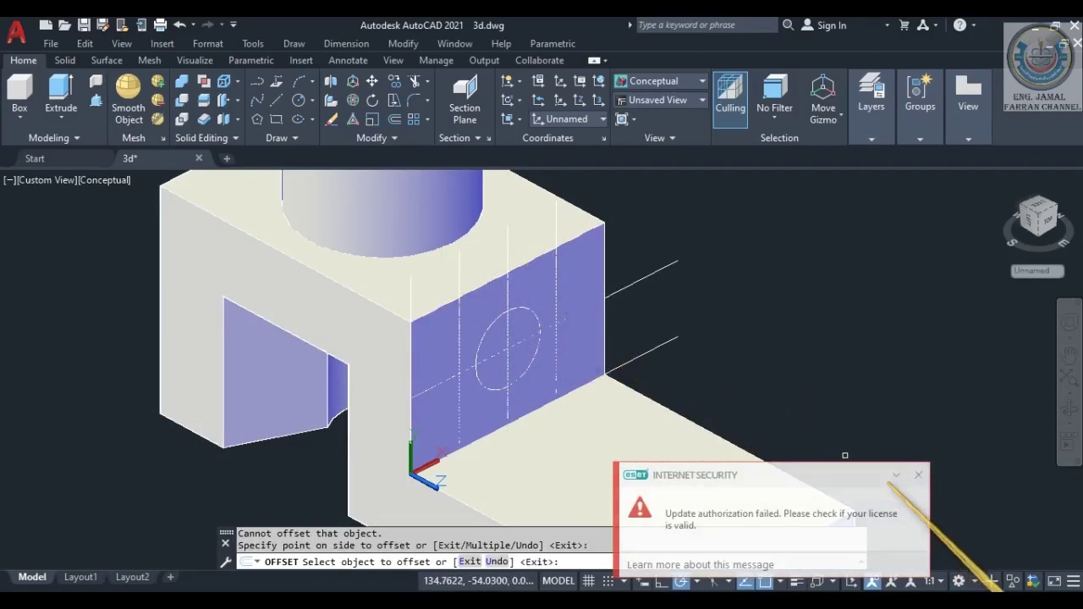
click(917, 475)
click(509, 254)
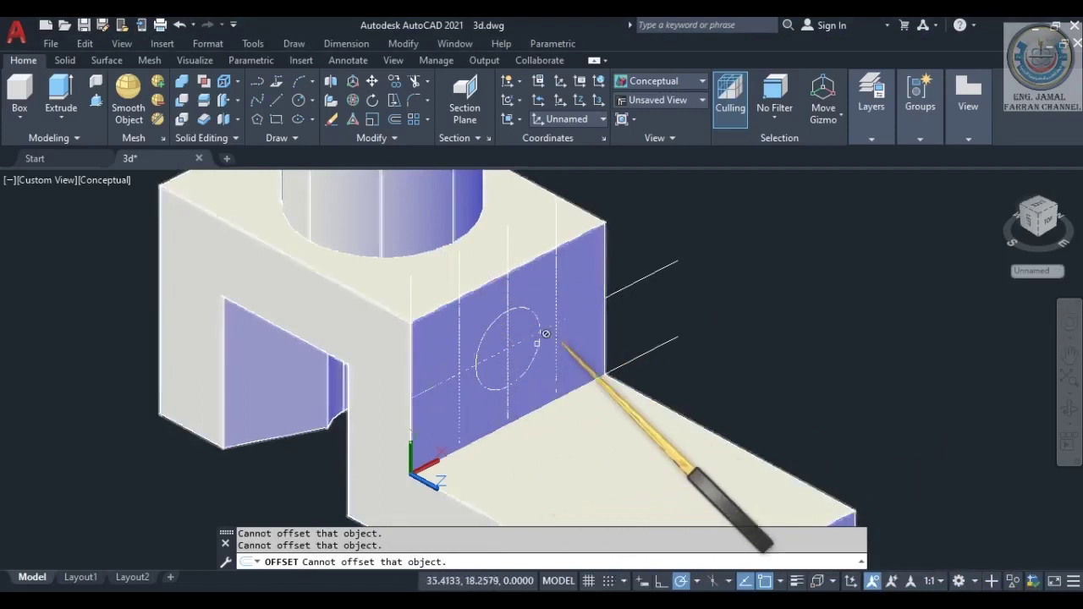
Draw two circles of radius 7.5 centred where the two new vertical offset lines cross the horizontal centre line.
scroll(508, 324, up, 5)
scroll(508, 322, down, 3)
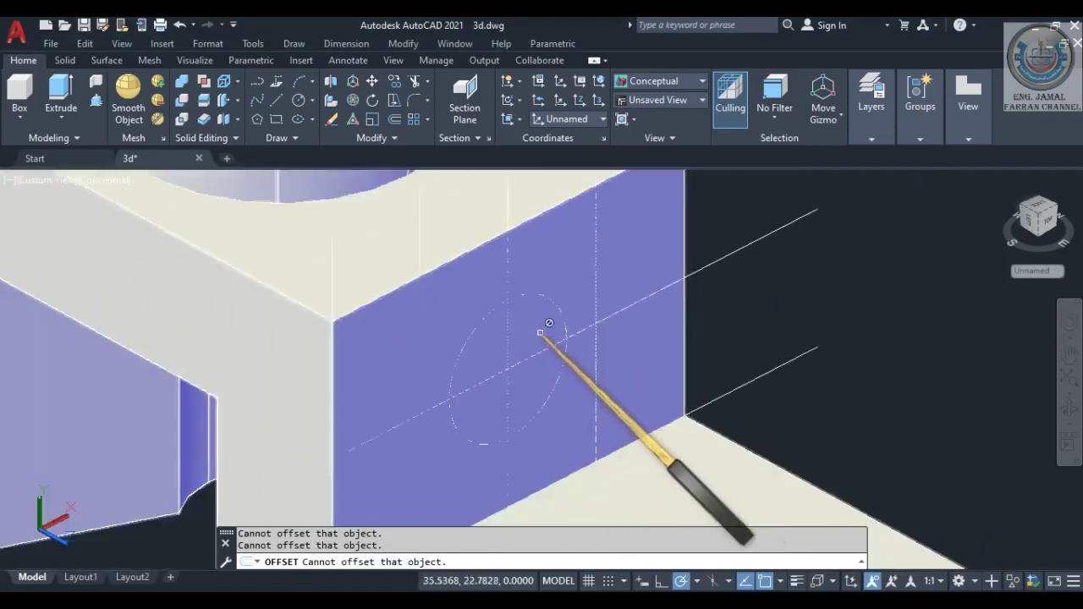
scroll(541, 338, down, 1)
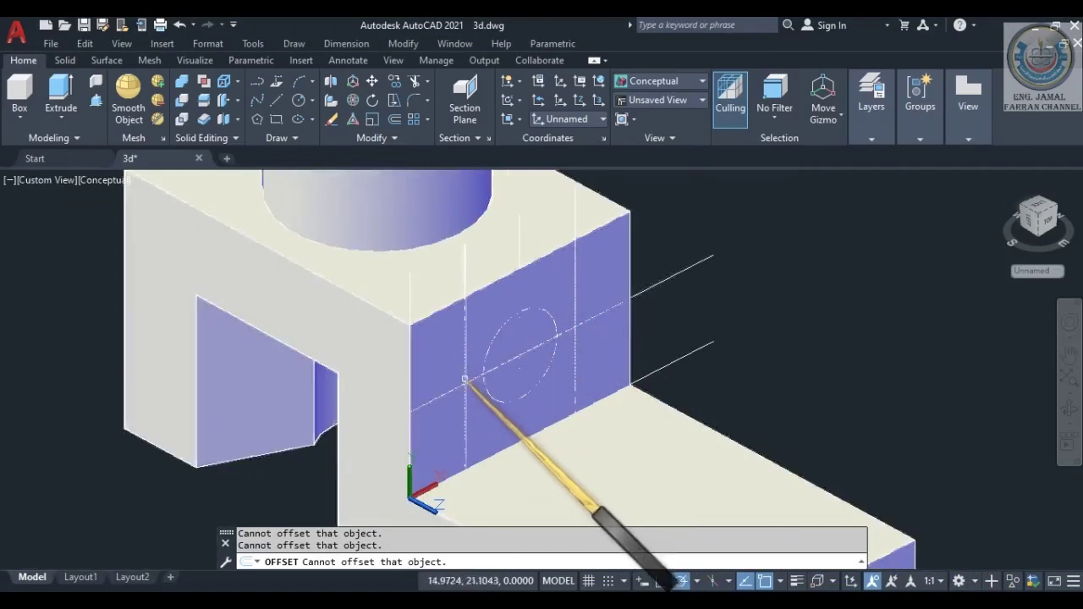
text(c)
key(Return)
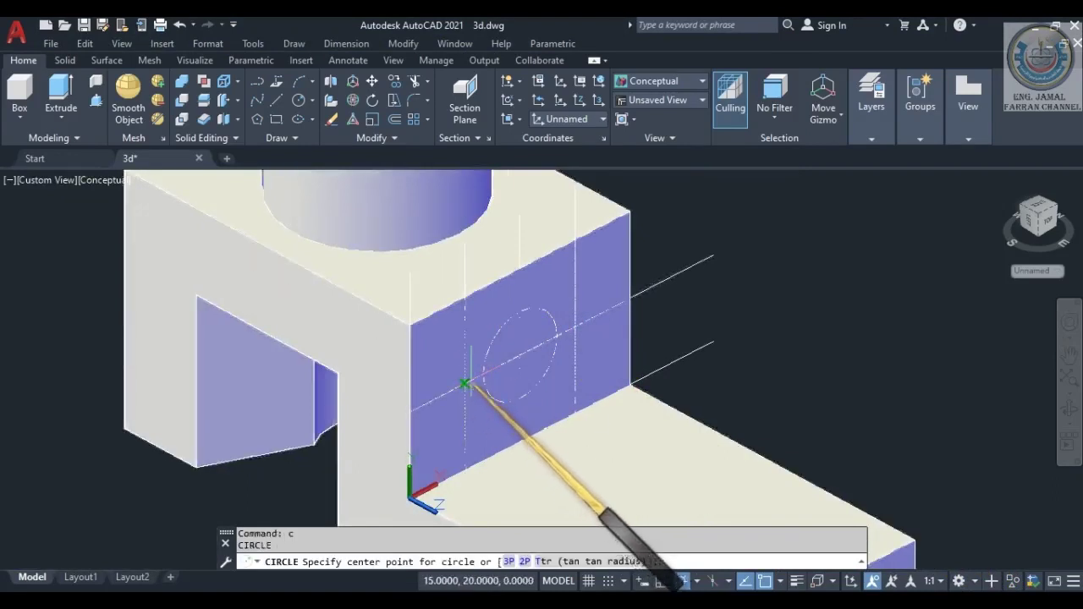
click(464, 384)
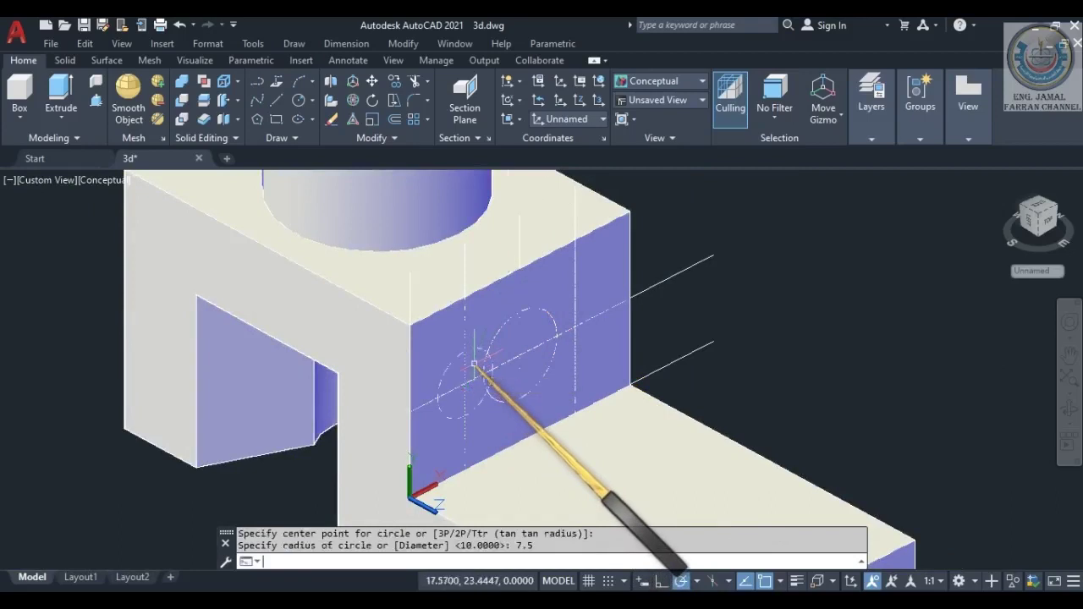
key(Return)
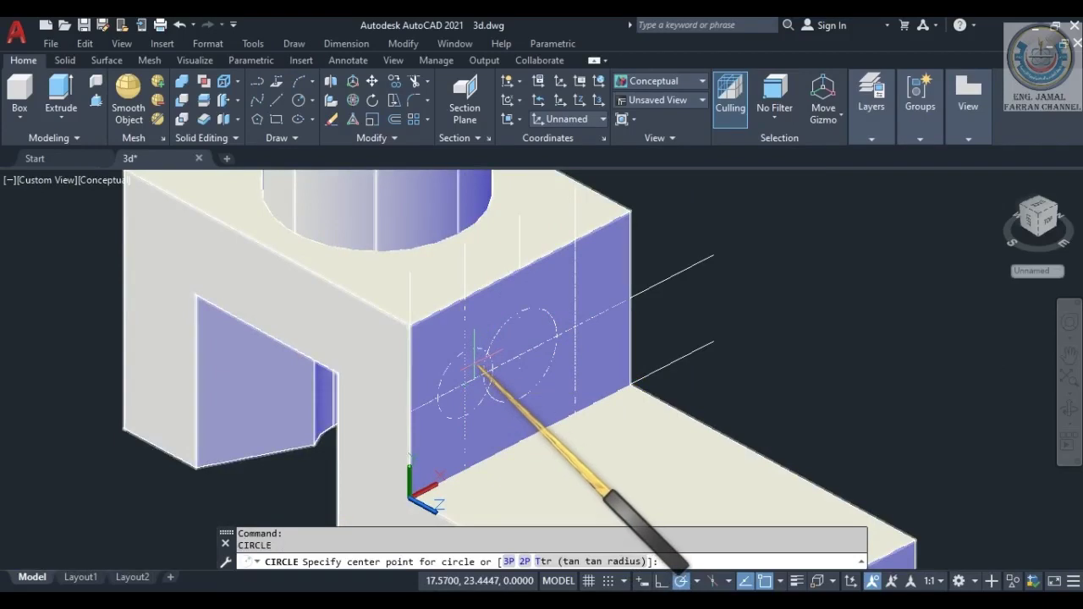
click(573, 327)
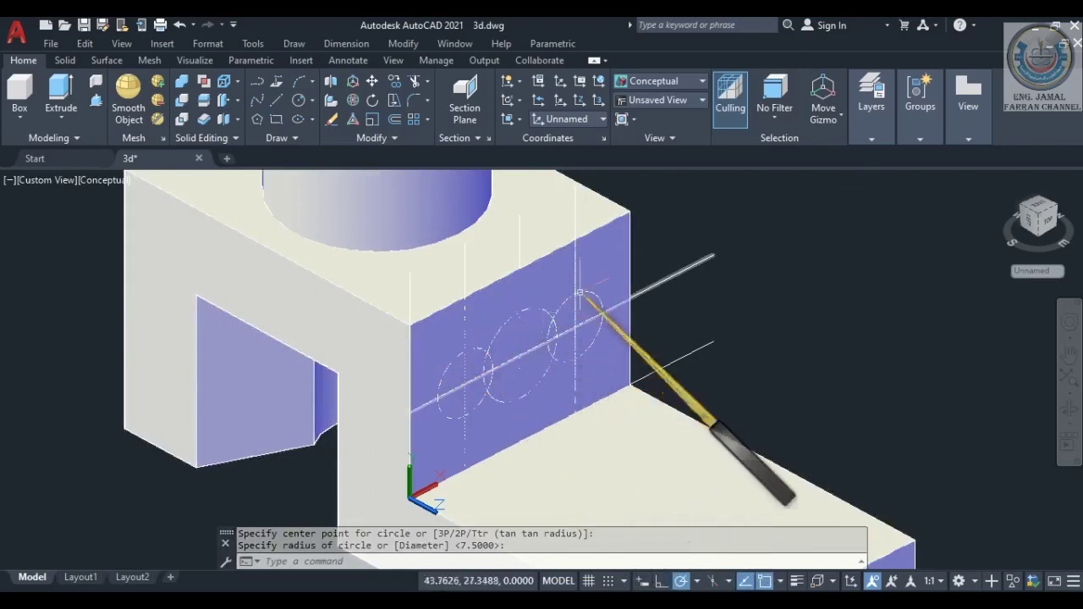
scroll(468, 387, up, 1)
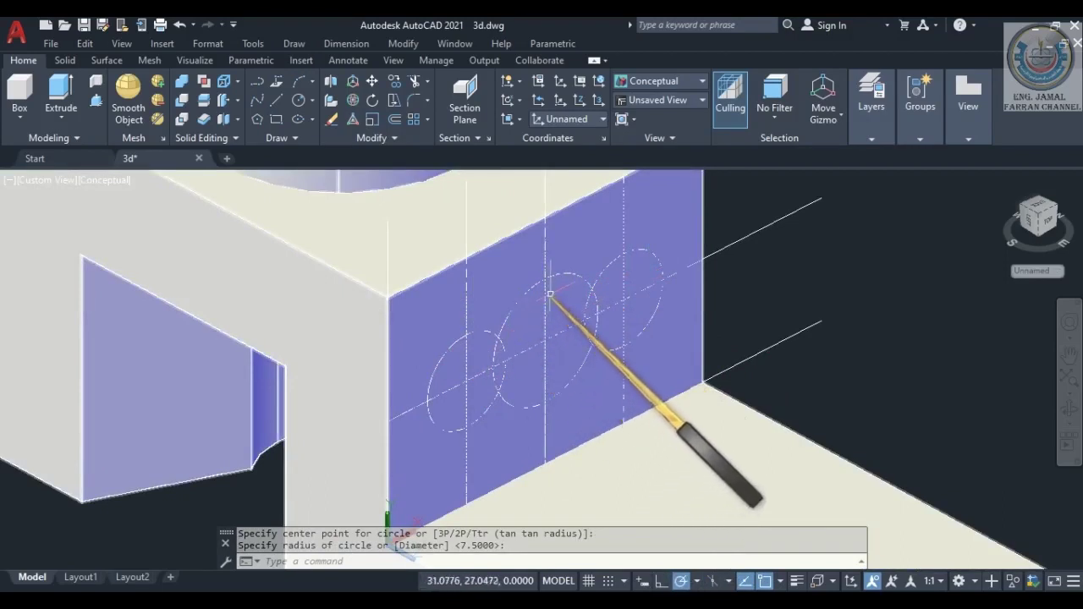
key(Return)
click(548, 195)
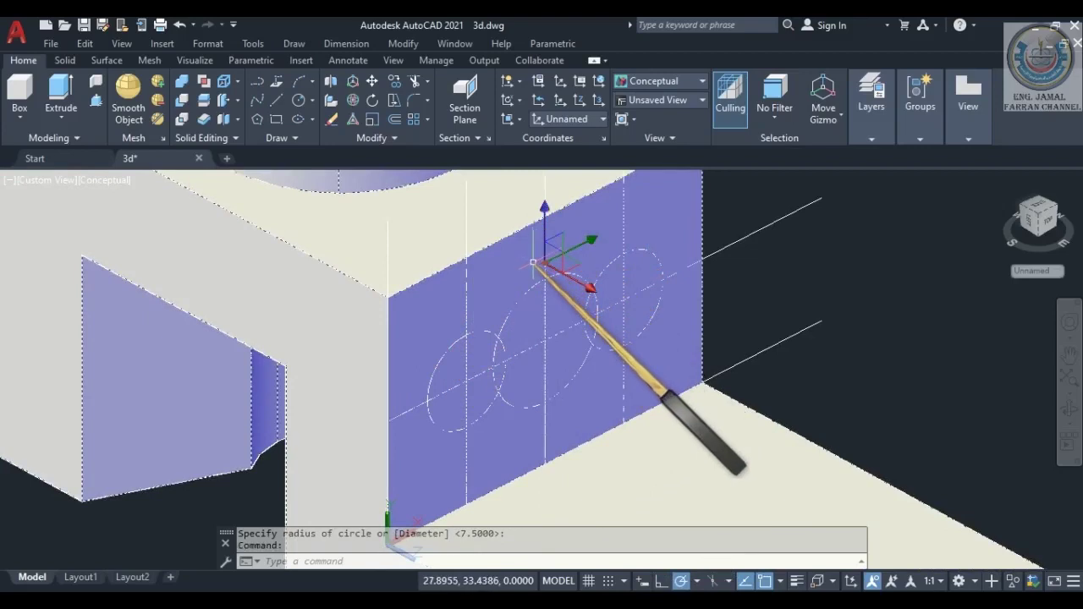
key(Escape)
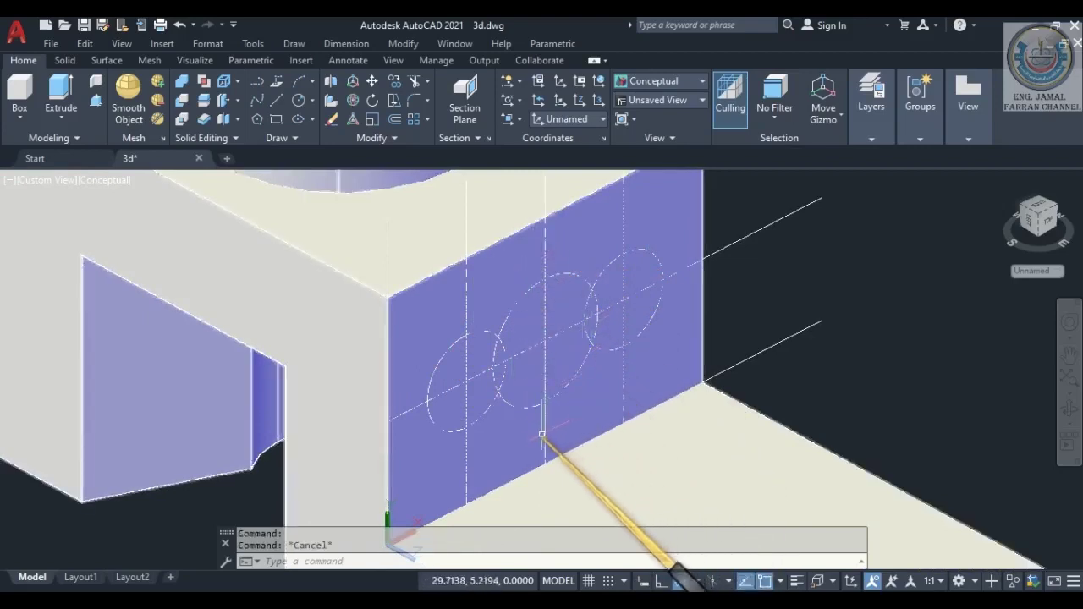
Erase the horizontal centre line and the three vertical construction lines passing through the circles on the step face.
scroll(538, 438, up, 2)
scroll(542, 442, down, 4)
scroll(550, 428, up, 1)
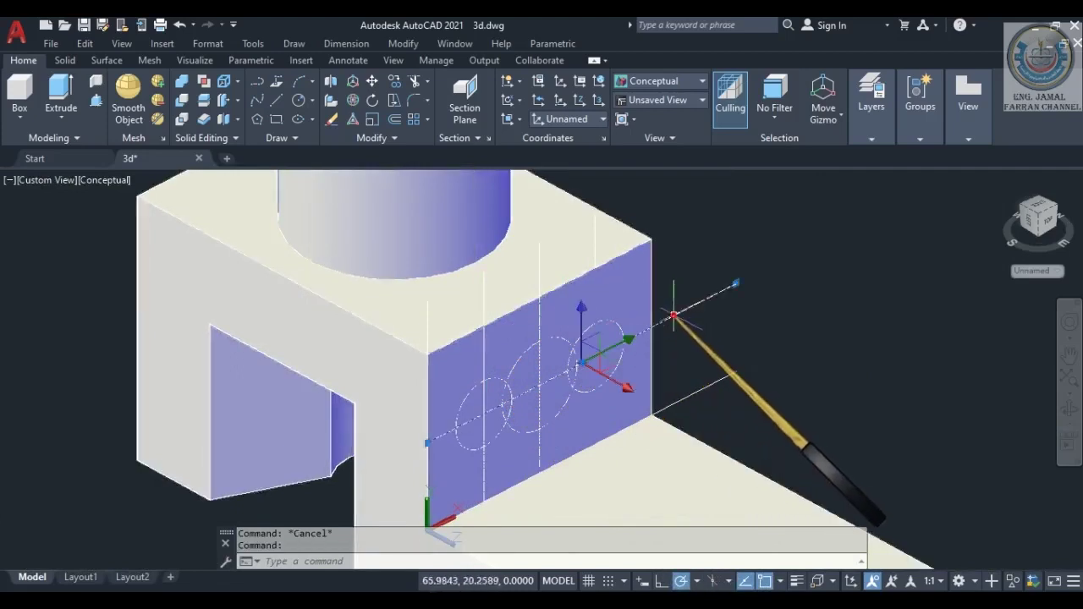
key(Delete)
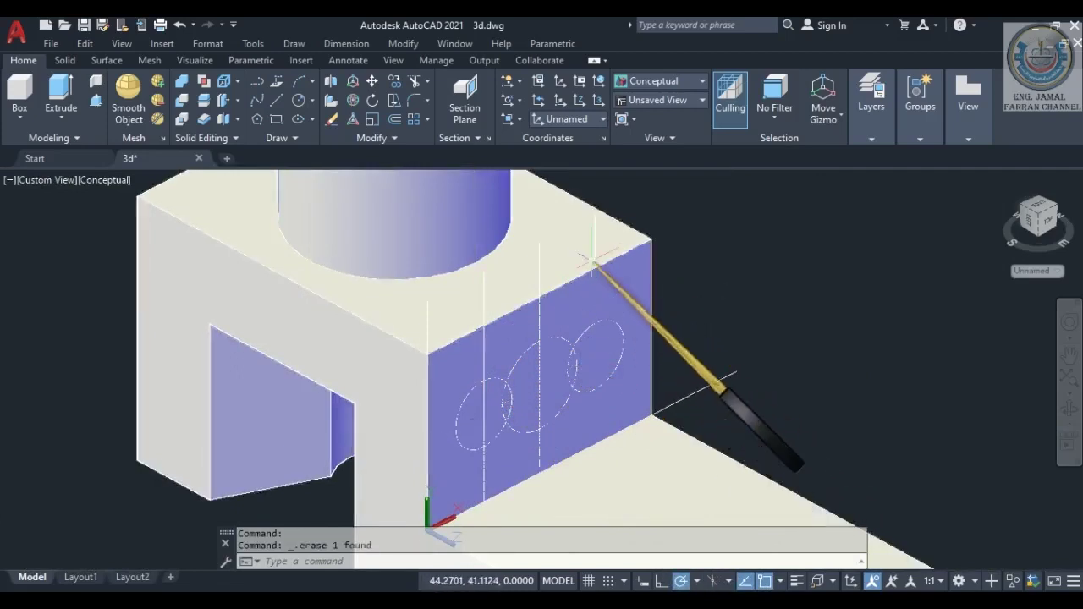
click(539, 275)
key(Delete)
key(Delete)
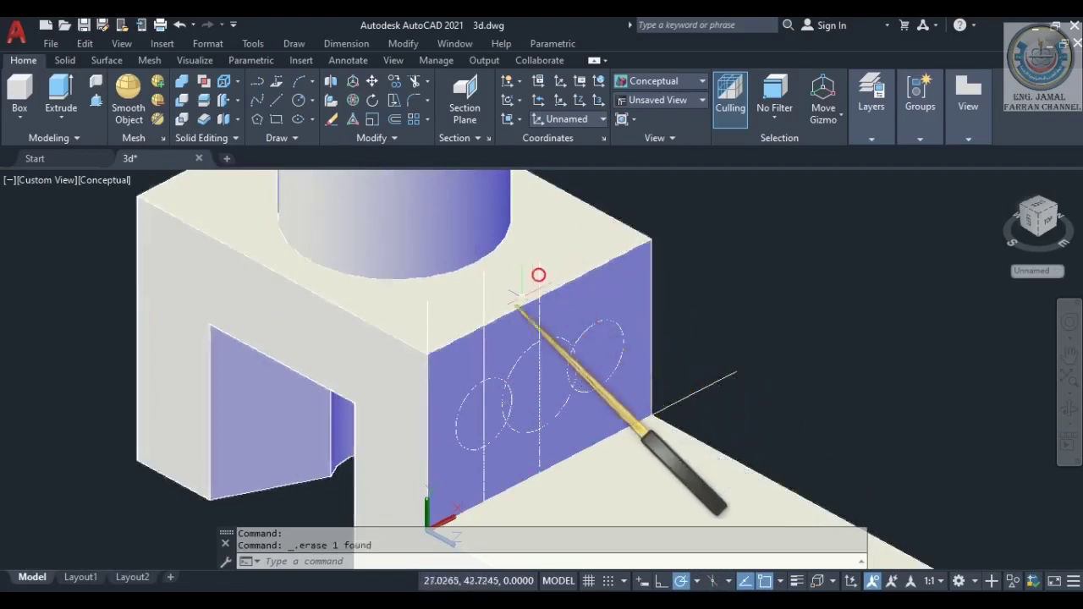
key(Delete)
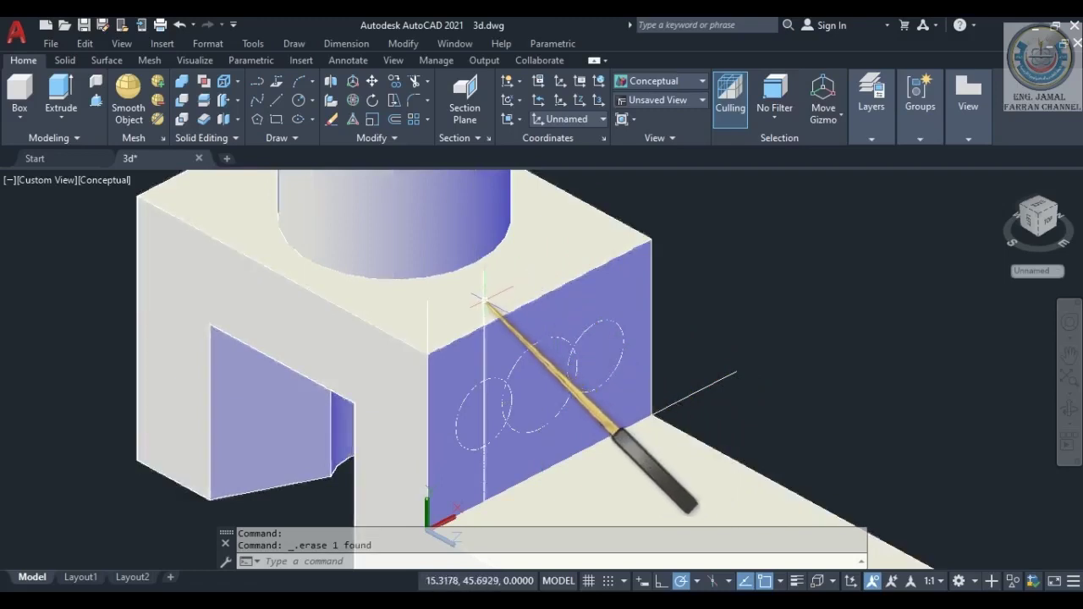
Try trimming away the overlapping arcs where the three circles cross on the step face, and undo the whole trim.
scroll(534, 393, up, 2)
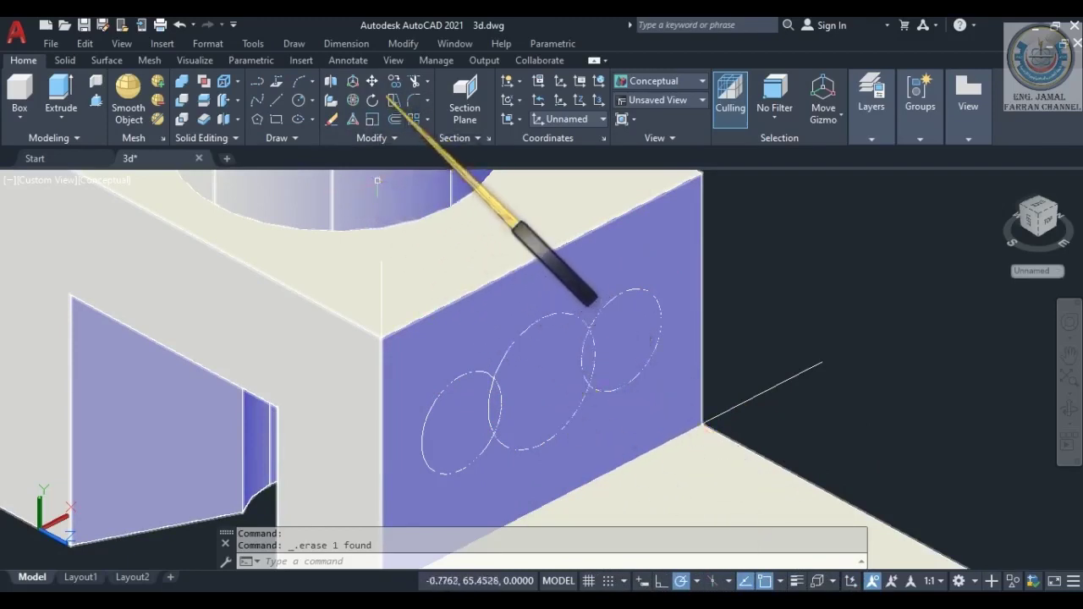
click(415, 81)
click(522, 309)
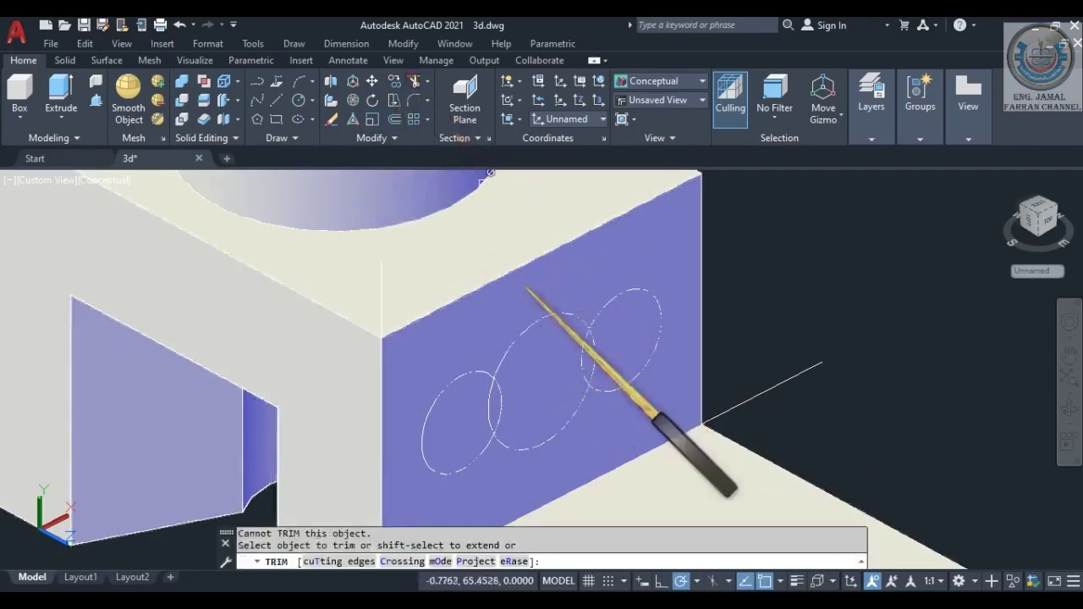
click(502, 393)
click(499, 397)
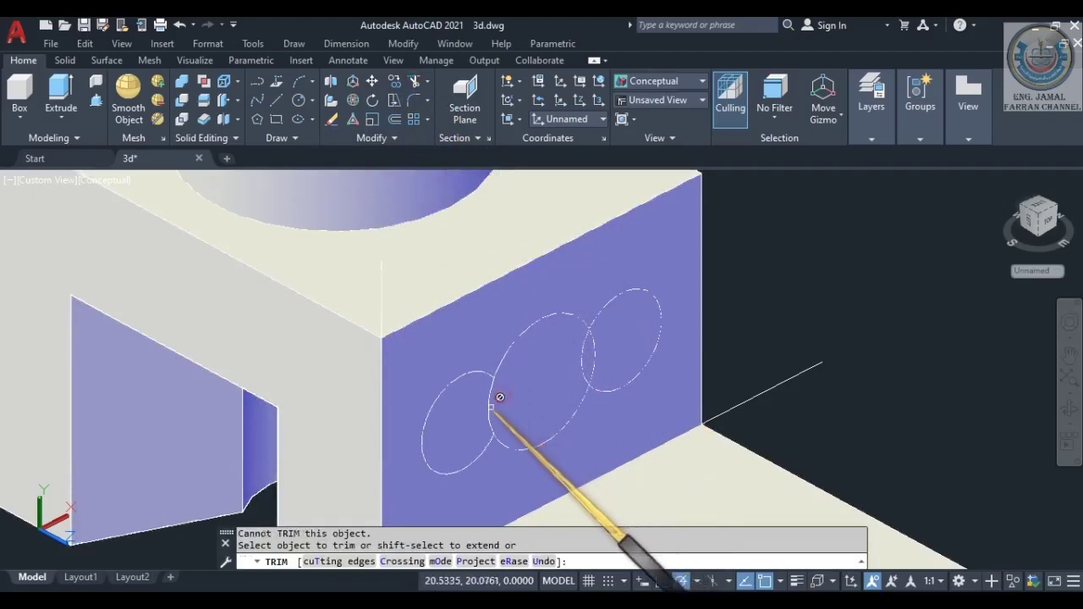
click(489, 410)
click(582, 365)
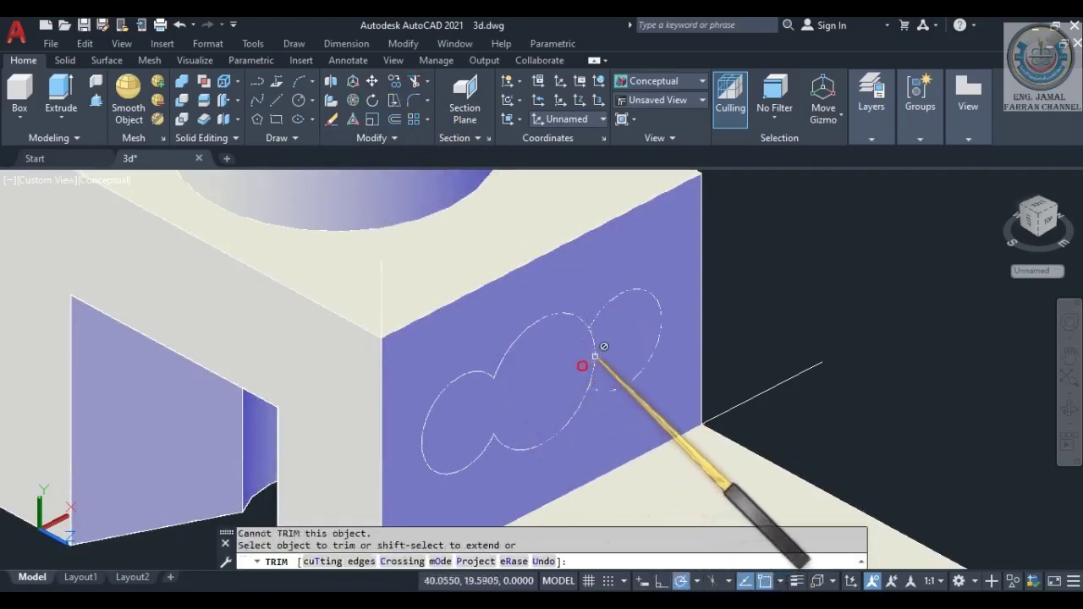
click(594, 347)
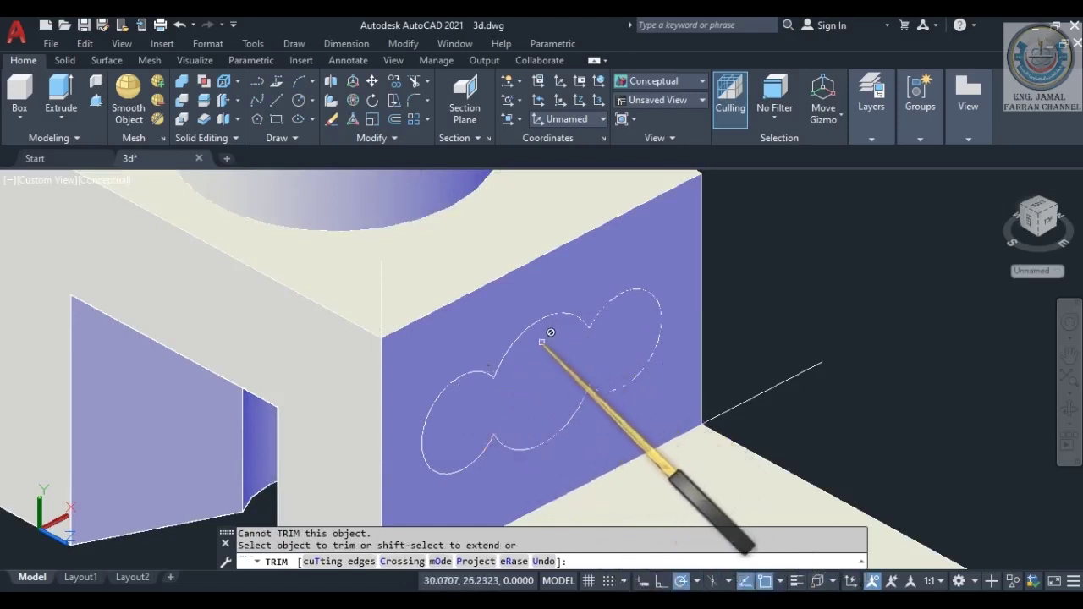
key(Escape)
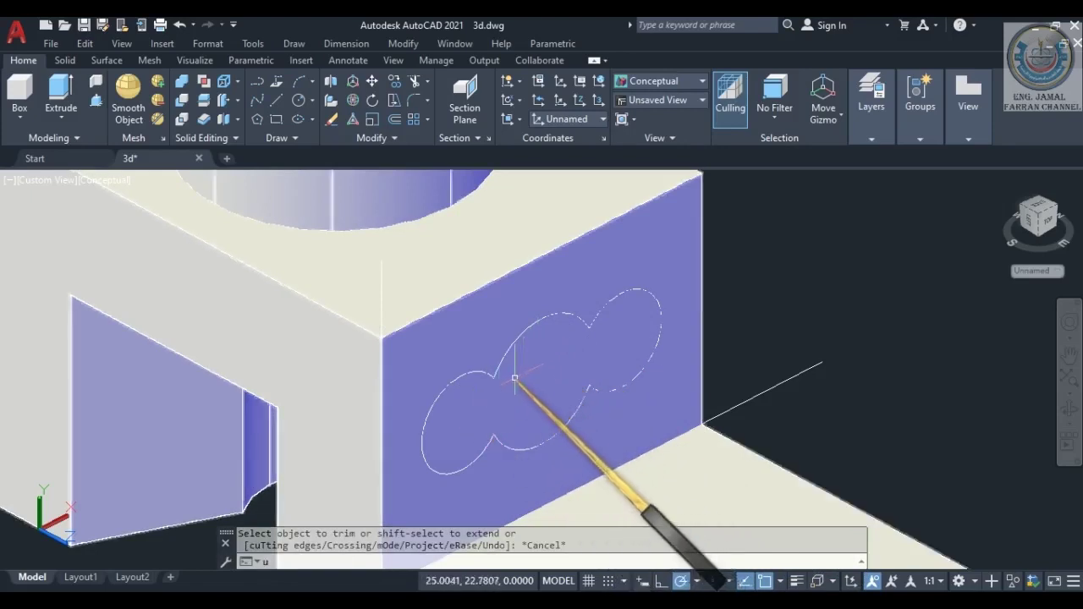
text(u)
key(Return)
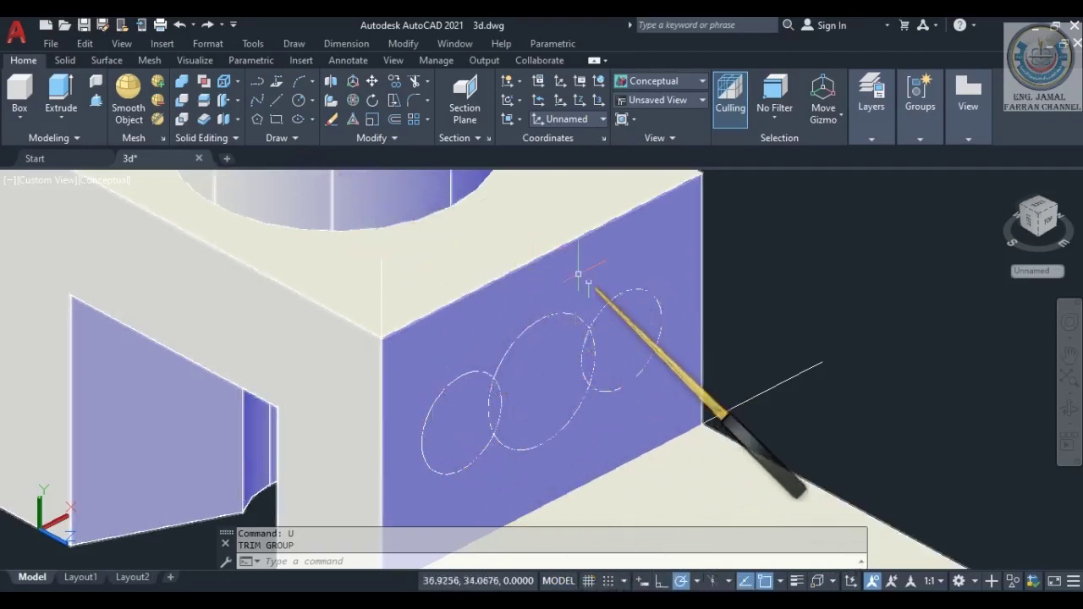
Presspull the small circle farthest from the UCS origin outward by 10, and pull its overlap with the middle circle flush with it.
click(96, 99)
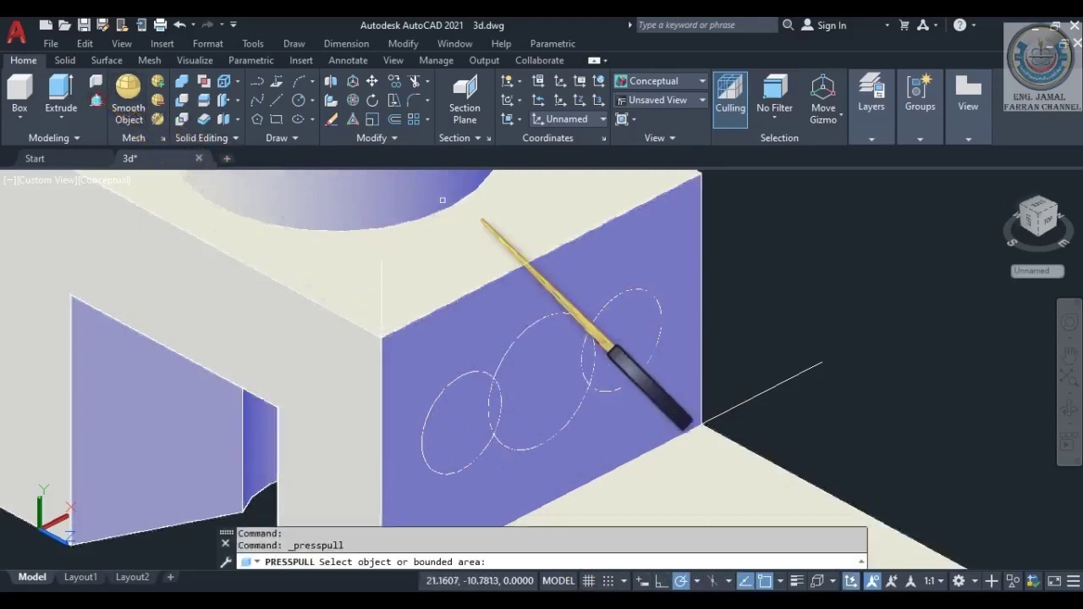
click(631, 333)
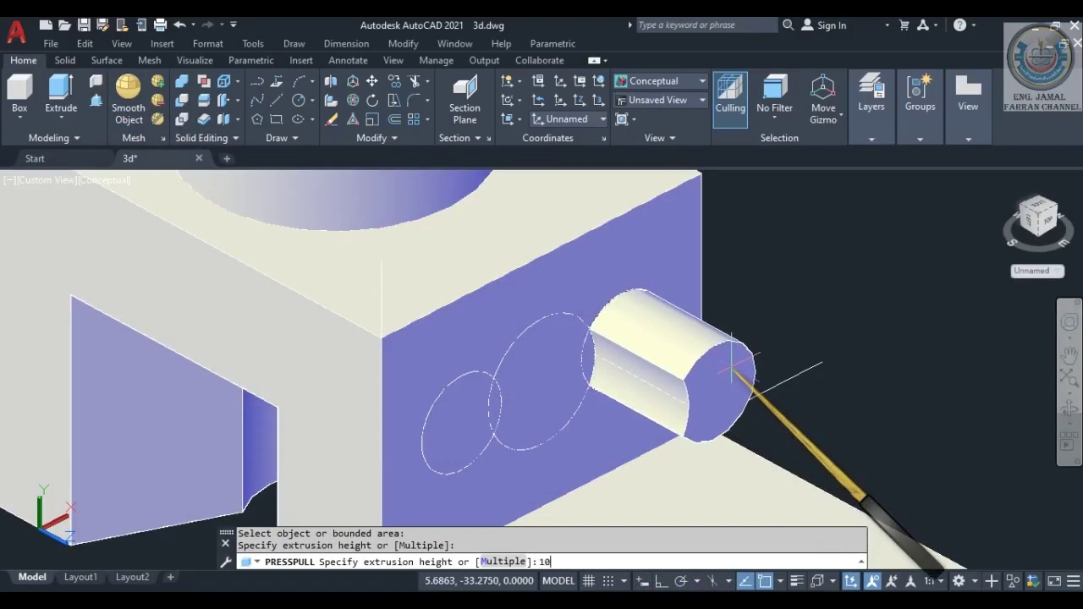
key(Return)
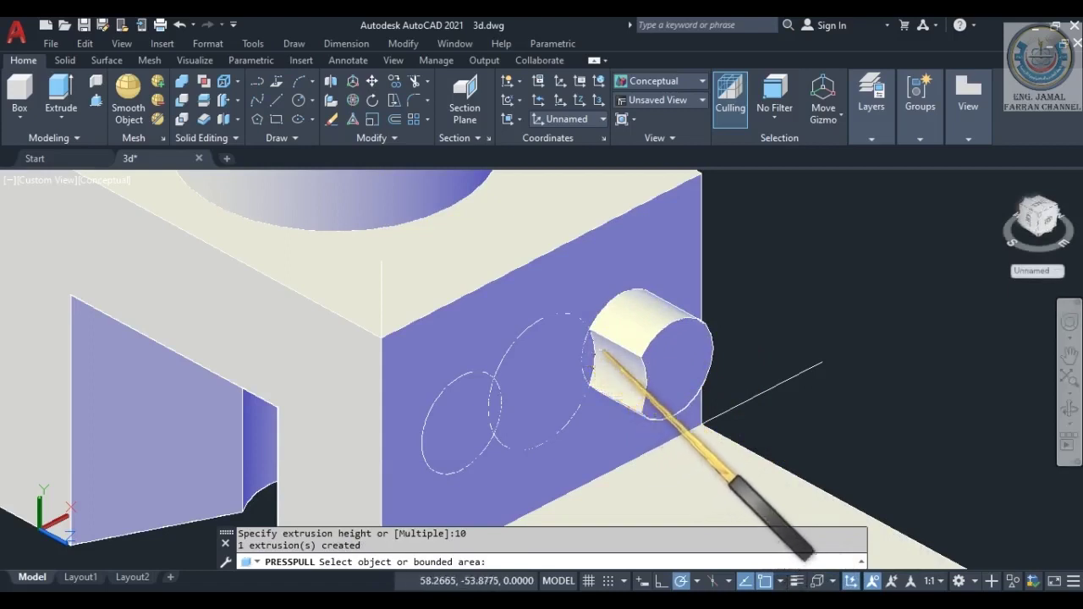
click(592, 355)
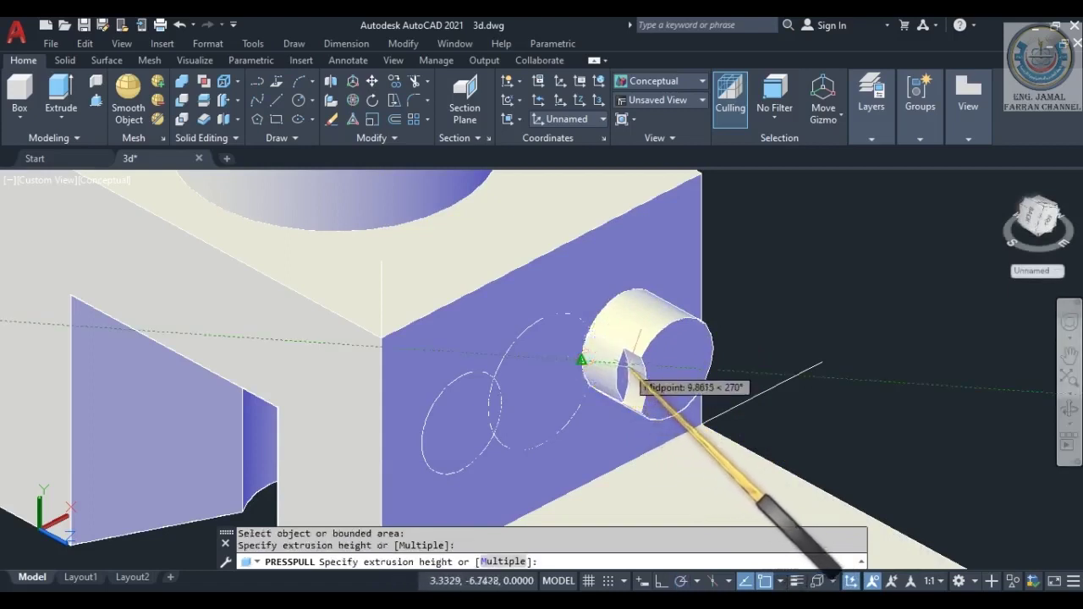
click(640, 357)
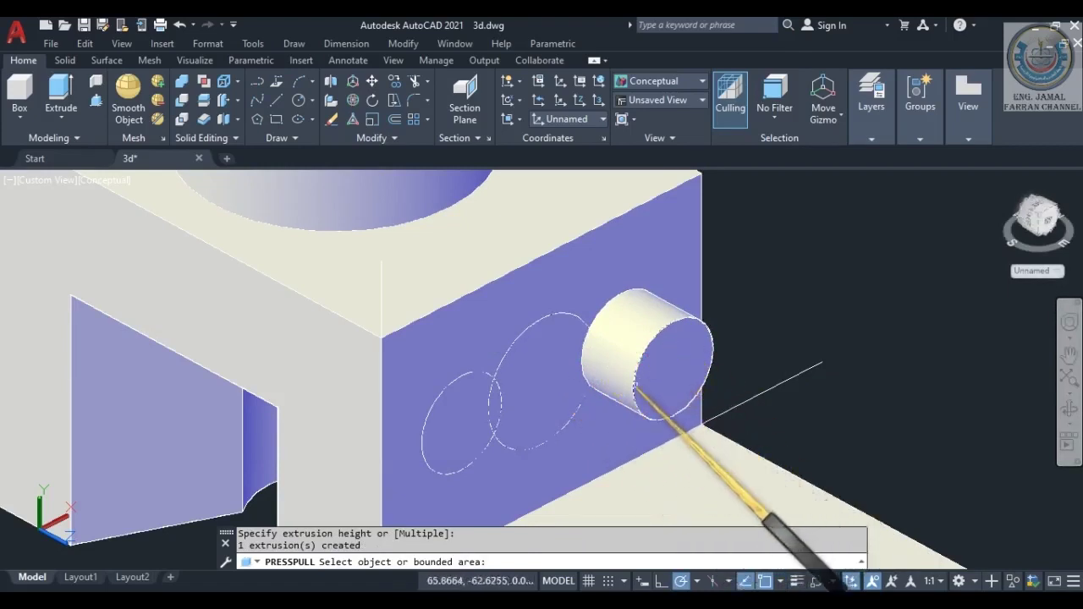
Presspull the middle circle and its remaining overlap flush with the first extrusion, and the small circle nearest the UCS origin by 10.
click(539, 345)
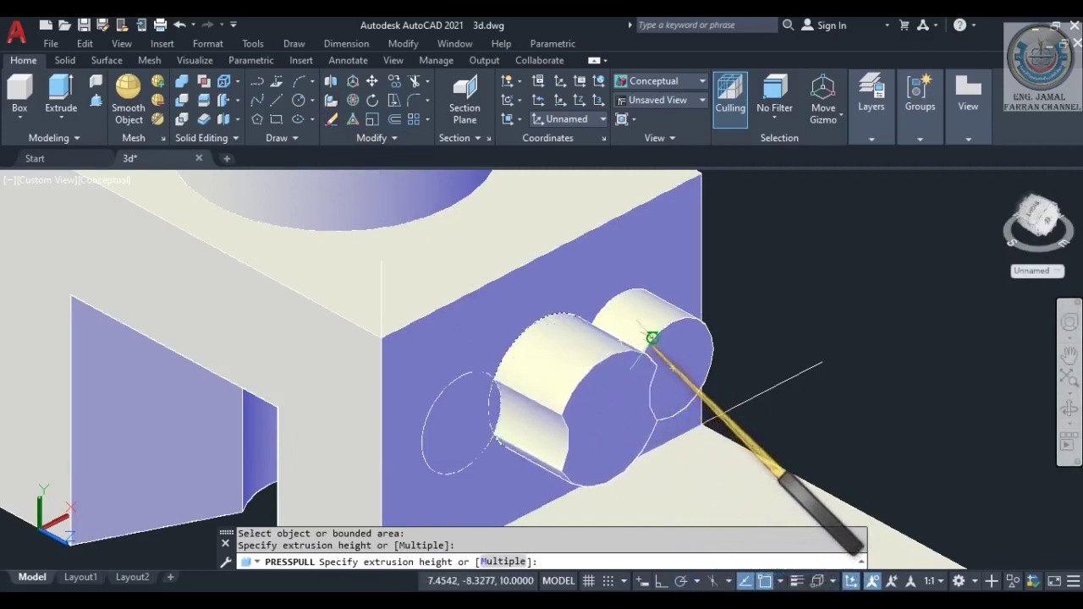
click(652, 338)
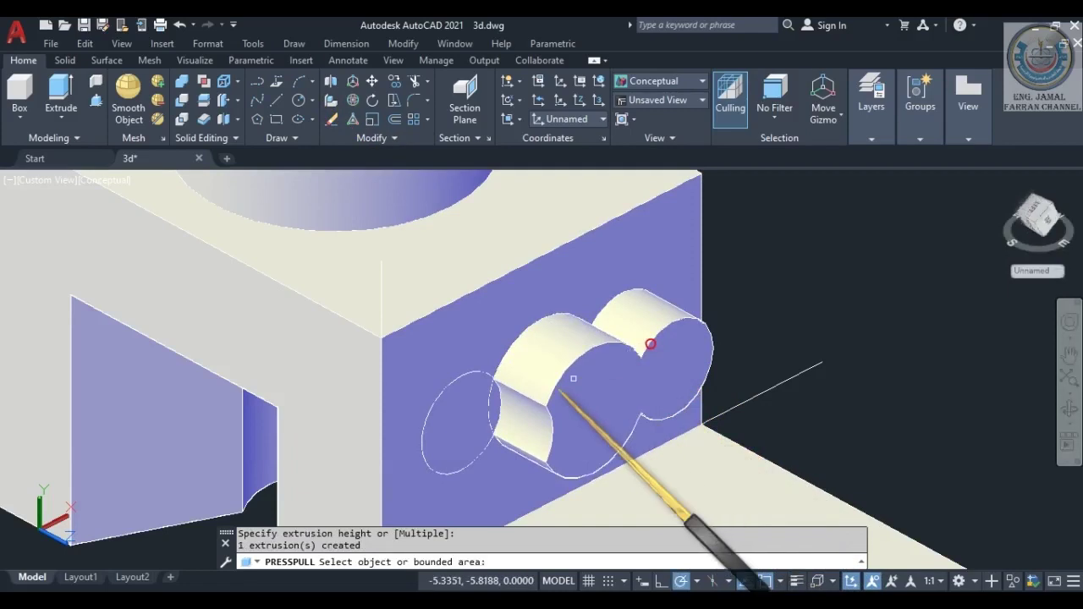
click(501, 403)
click(545, 406)
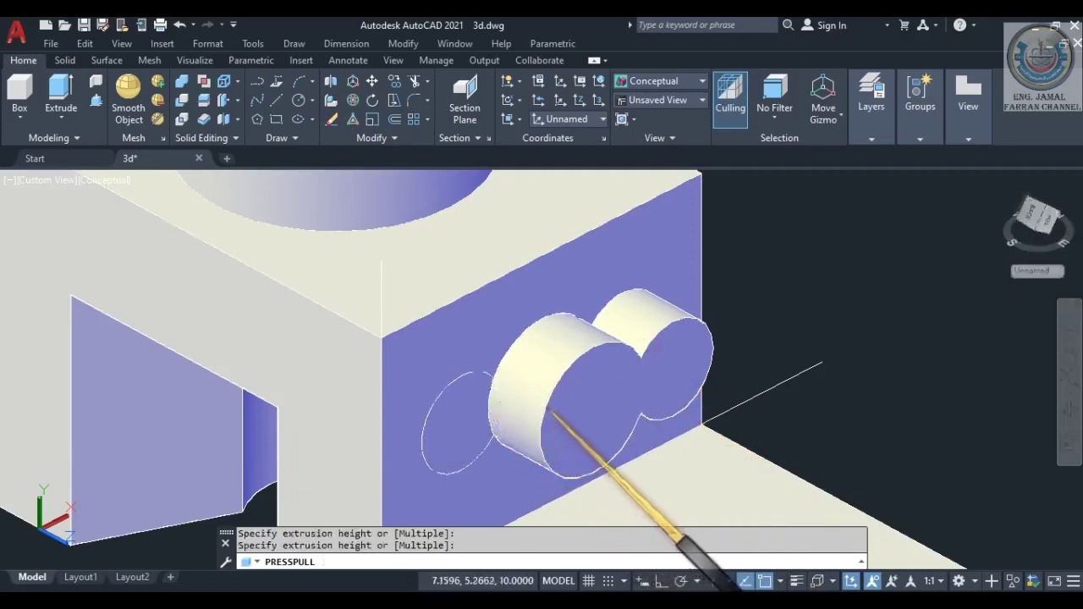
click(464, 415)
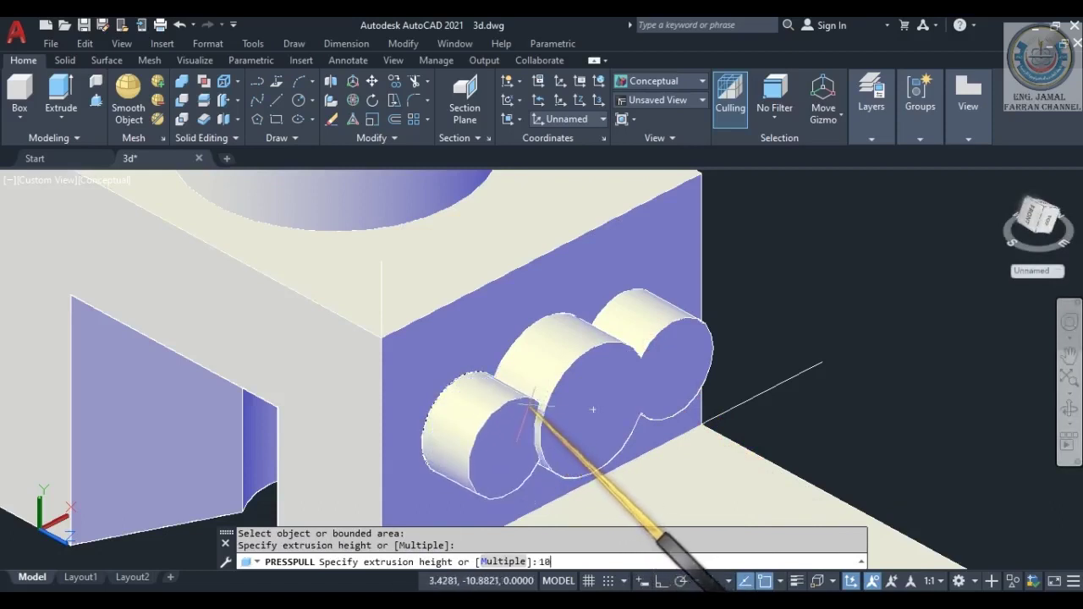
key(Return)
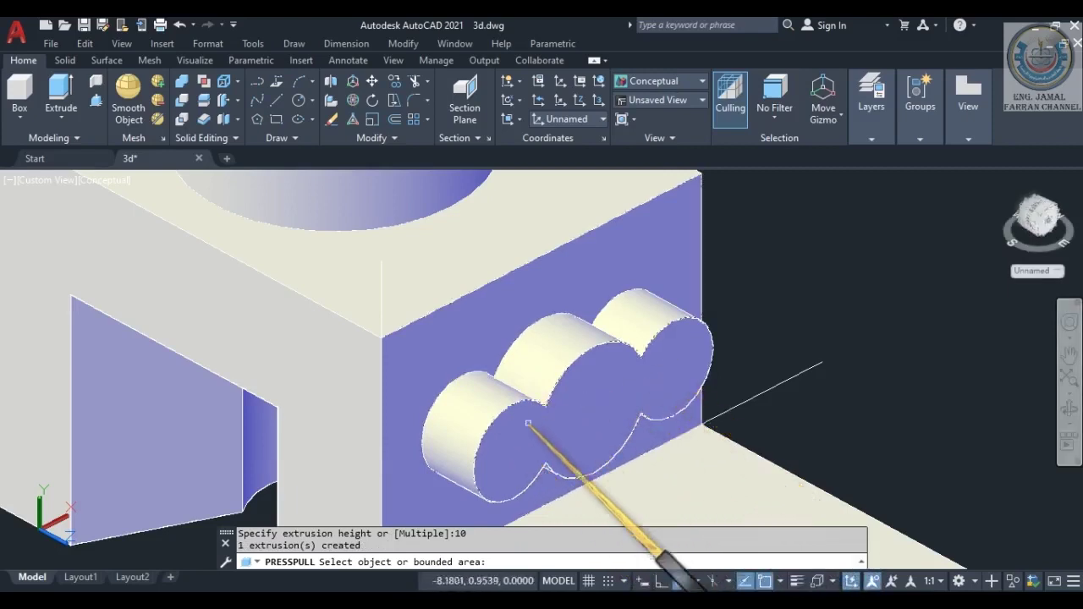
Examine the three-lobed boss on the step face and the bracket's lower plate.
scroll(533, 342, down, 1)
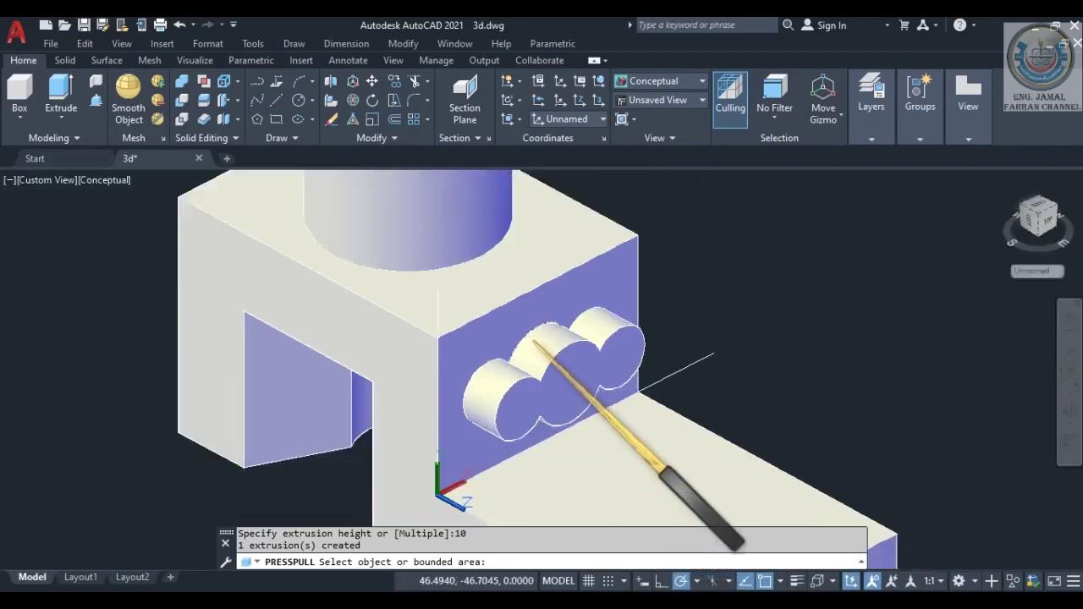
scroll(533, 342, down, 1)
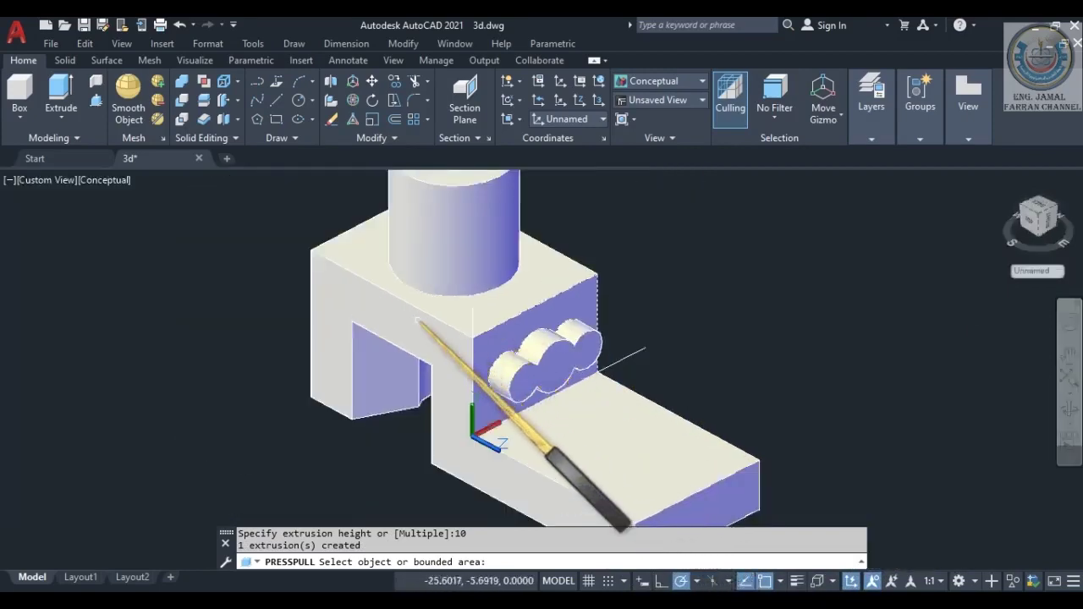
scroll(545, 359, up, 3)
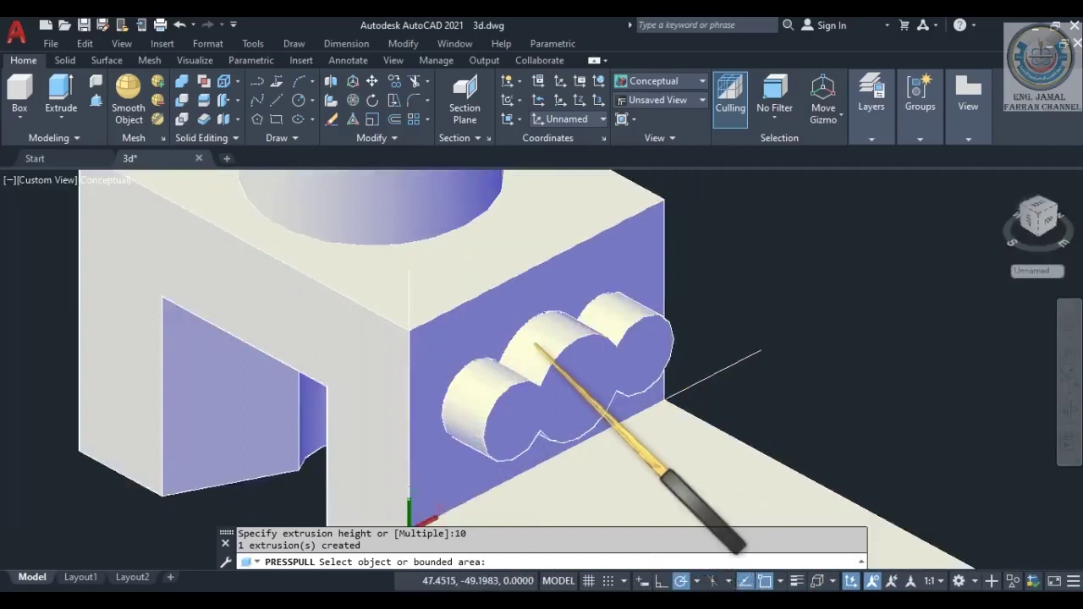
scroll(561, 323, down, 3)
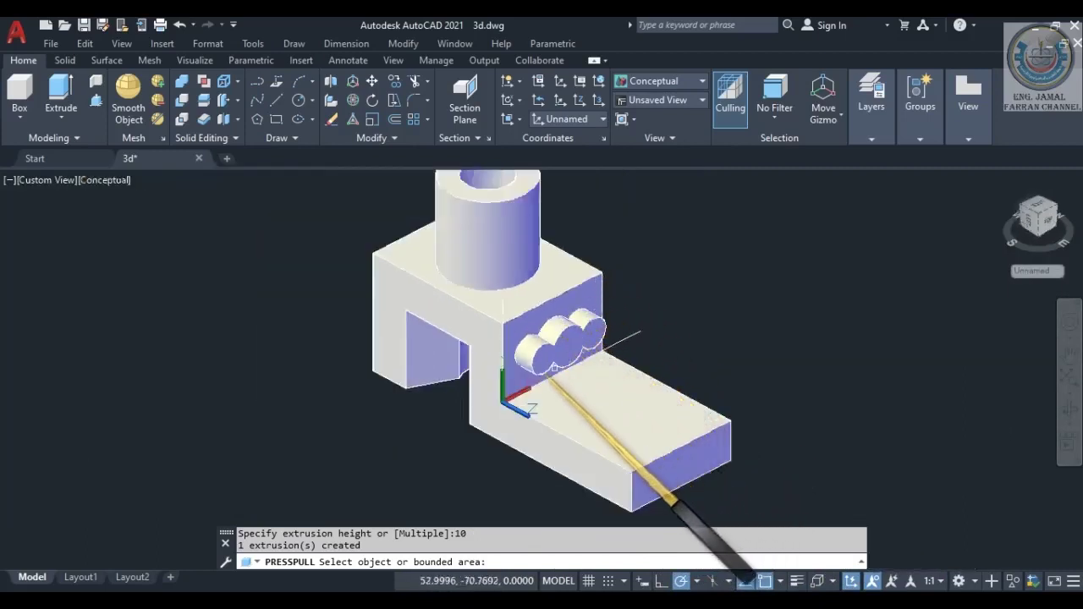
scroll(516, 359, up, 2)
scroll(609, 414, down, 3)
scroll(583, 385, up, 6)
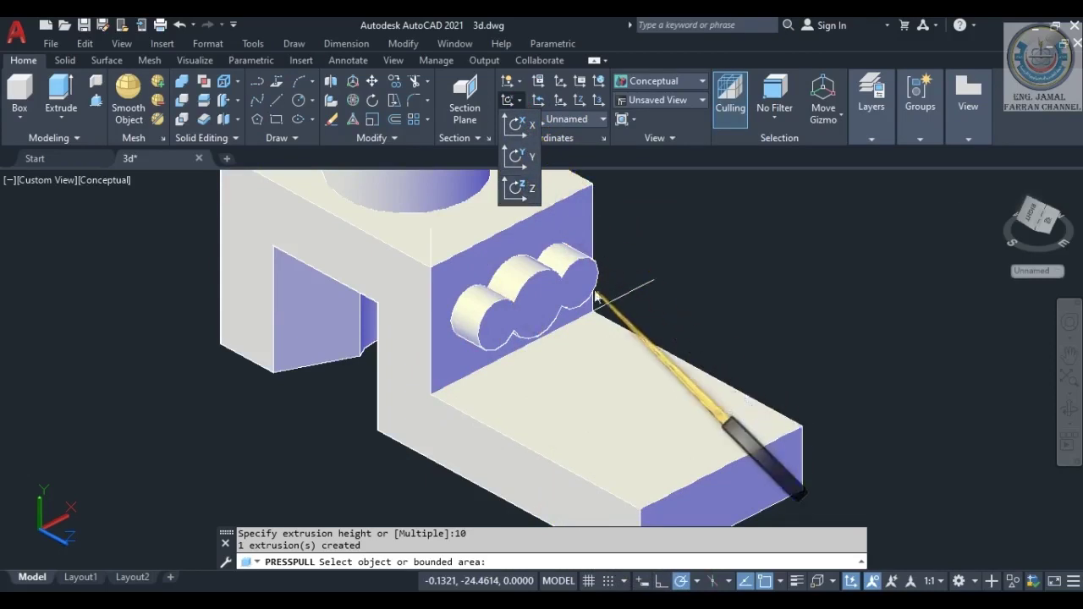
key(alt+Tab)
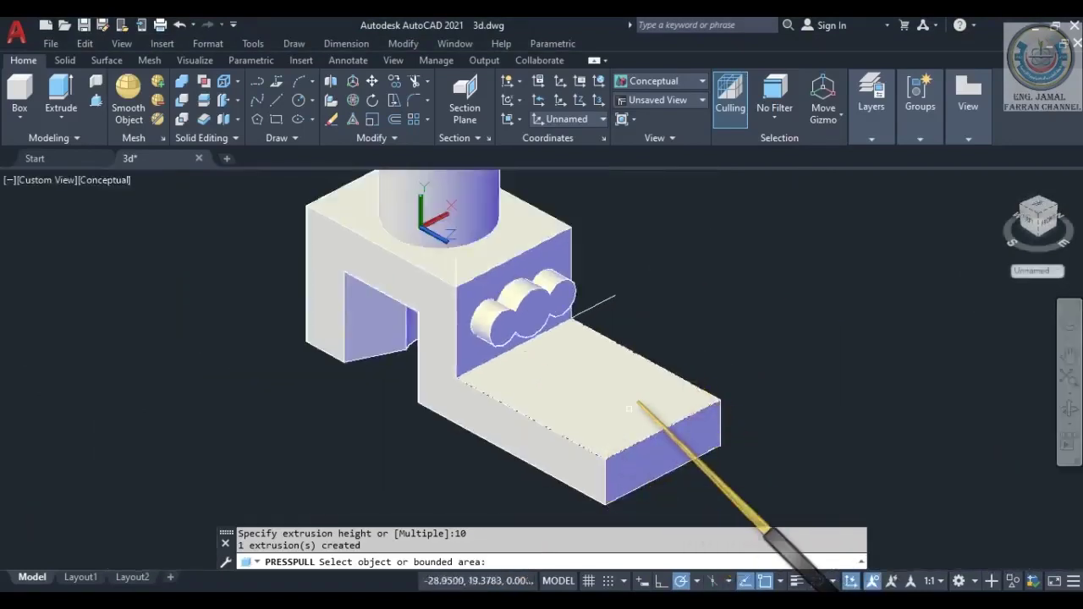
scroll(592, 426, down, 2)
scroll(607, 428, up, 4)
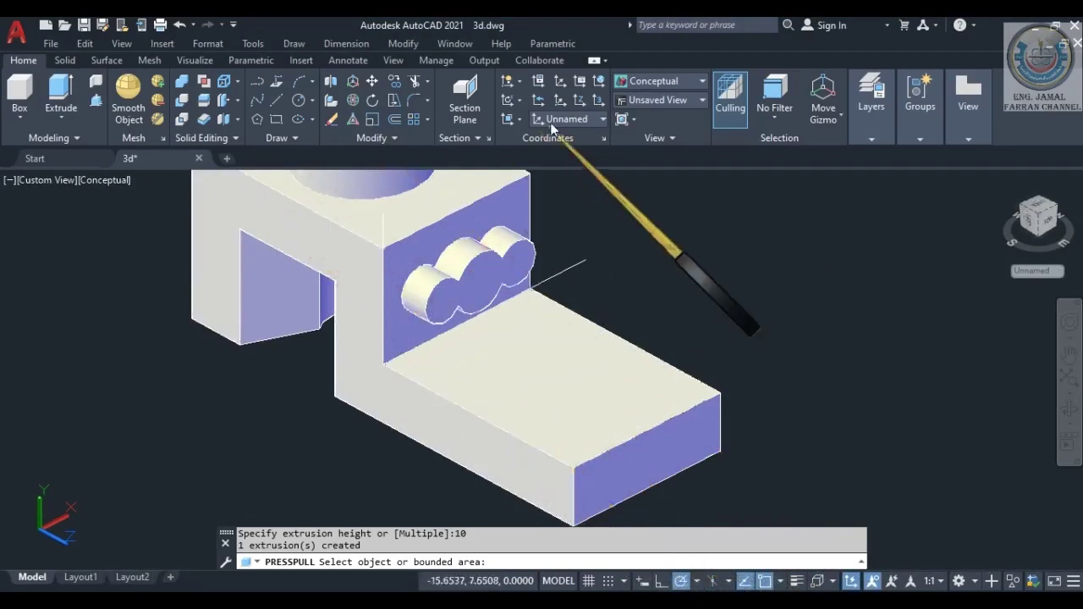
Define a three-point UCS at the lower plate's near front top corner, with X along the front top edge and Y toward the step face.
click(599, 100)
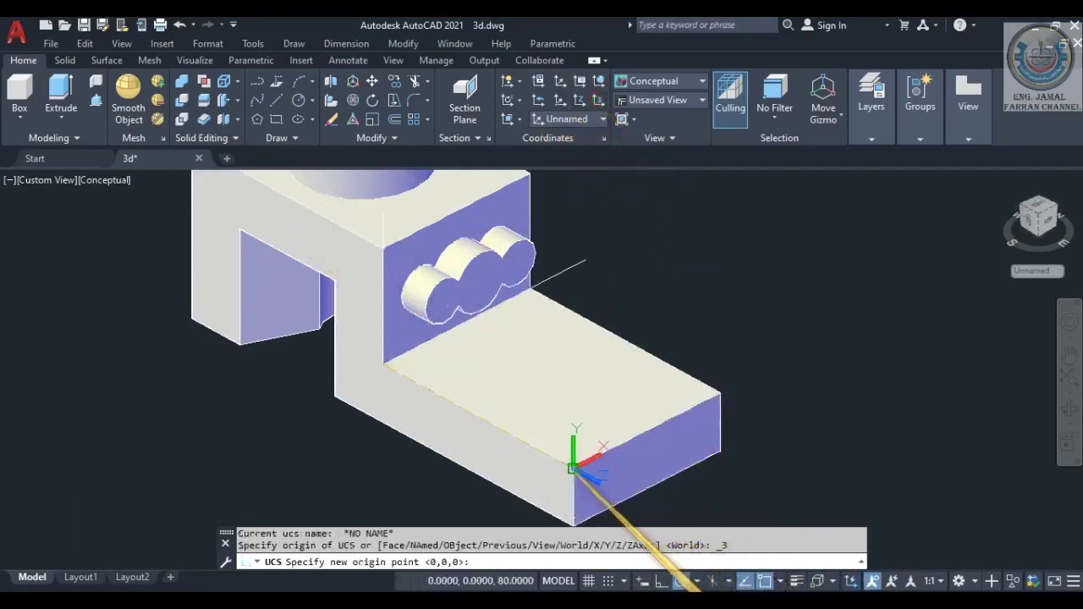
click(573, 467)
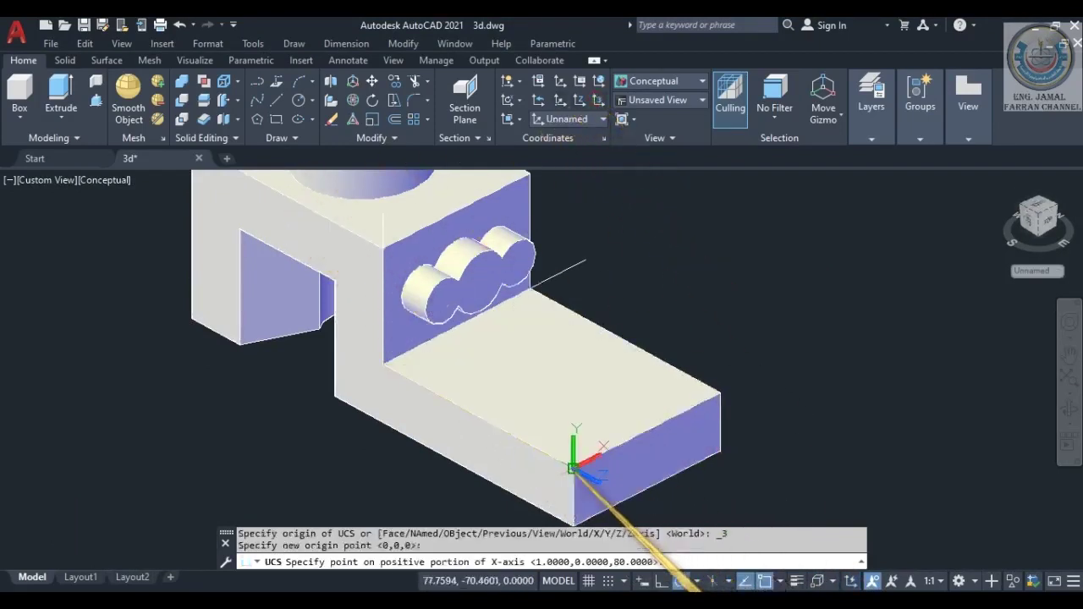
click(719, 391)
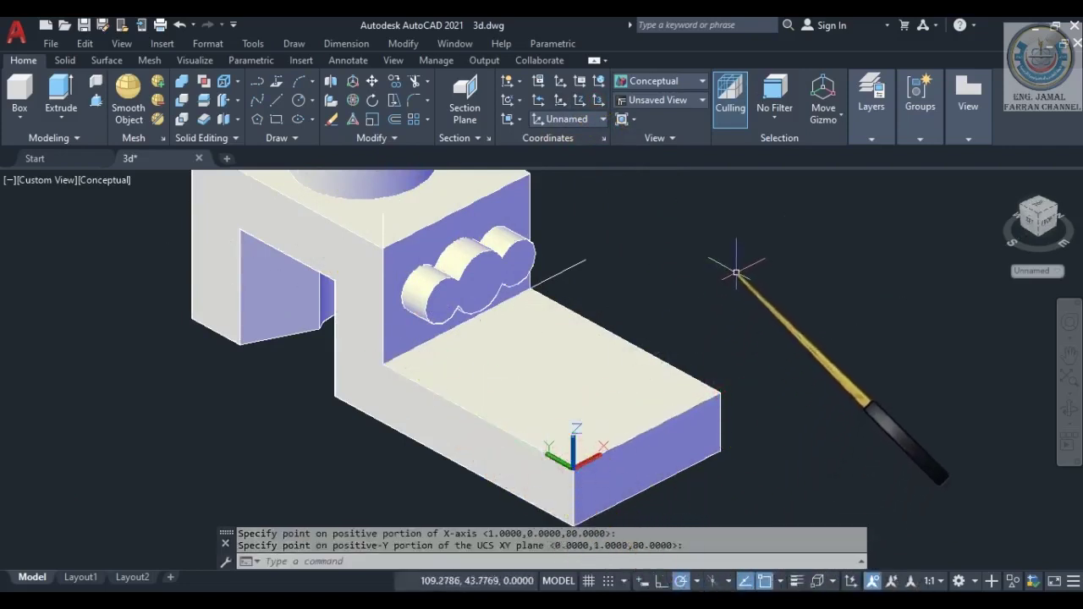
key(Return)
Turn on the grid and rotate the UCS 30 degrees about its X axis.
key(F7)
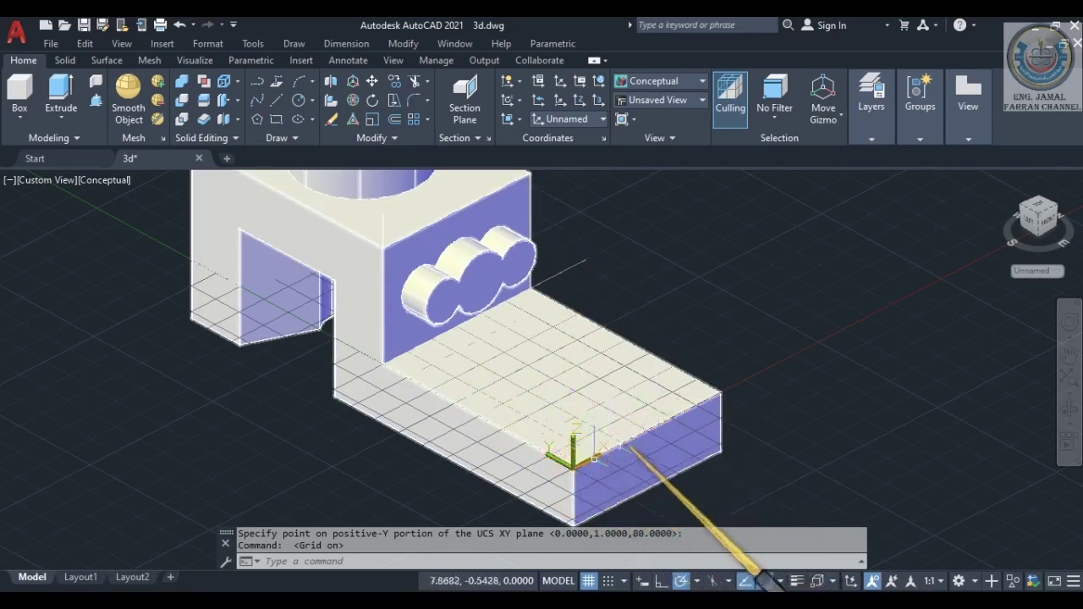
click(517, 124)
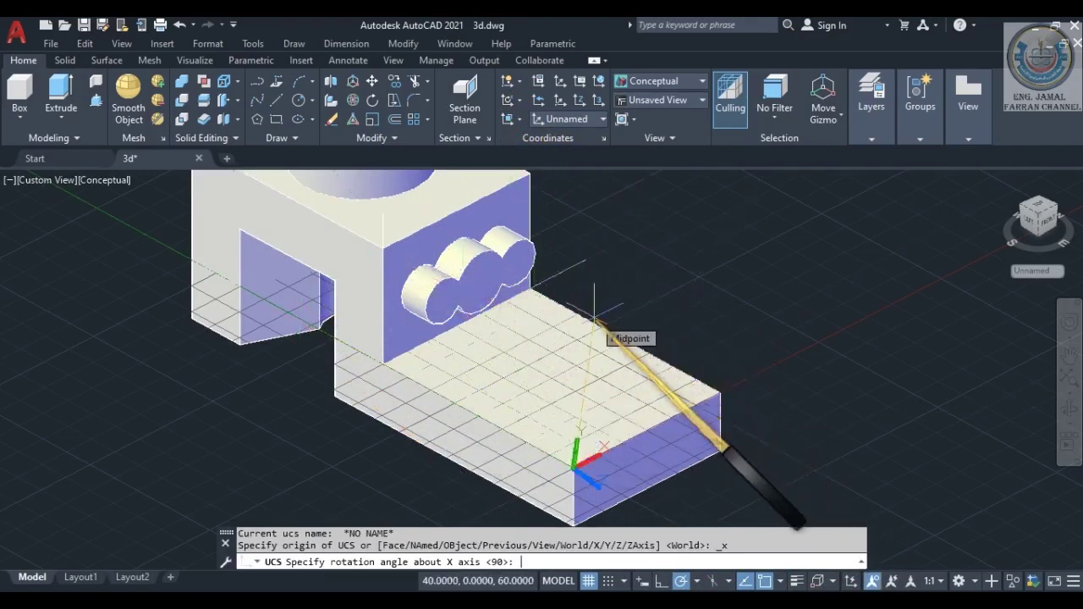
text(30)
key(Return)
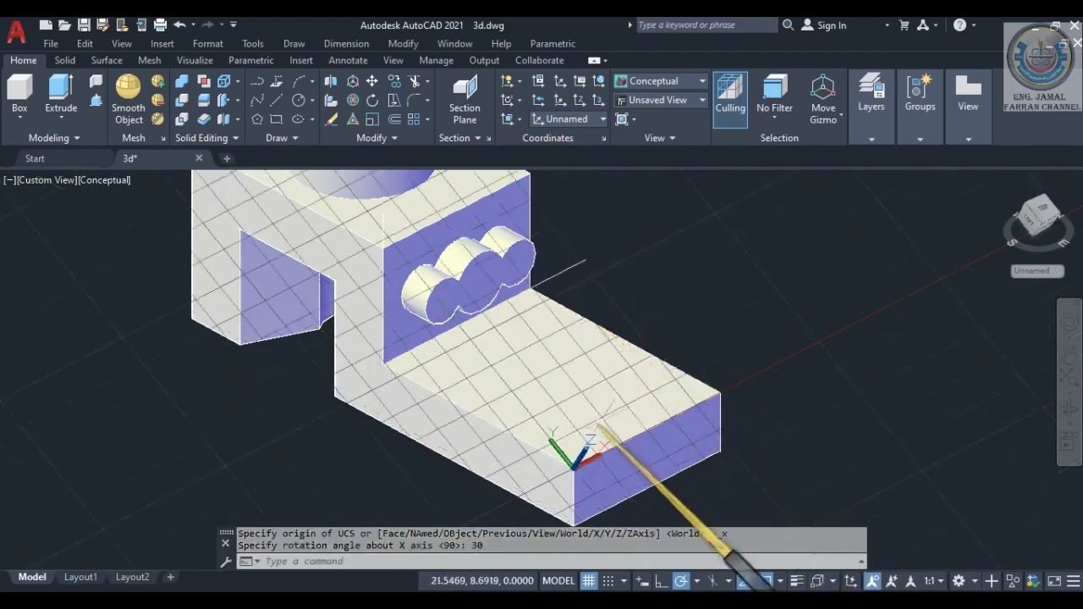
Check how the tilted UCS plane lies against the bracket, and turn the grid off.
scroll(583, 334, up, 3)
scroll(584, 334, down, 5)
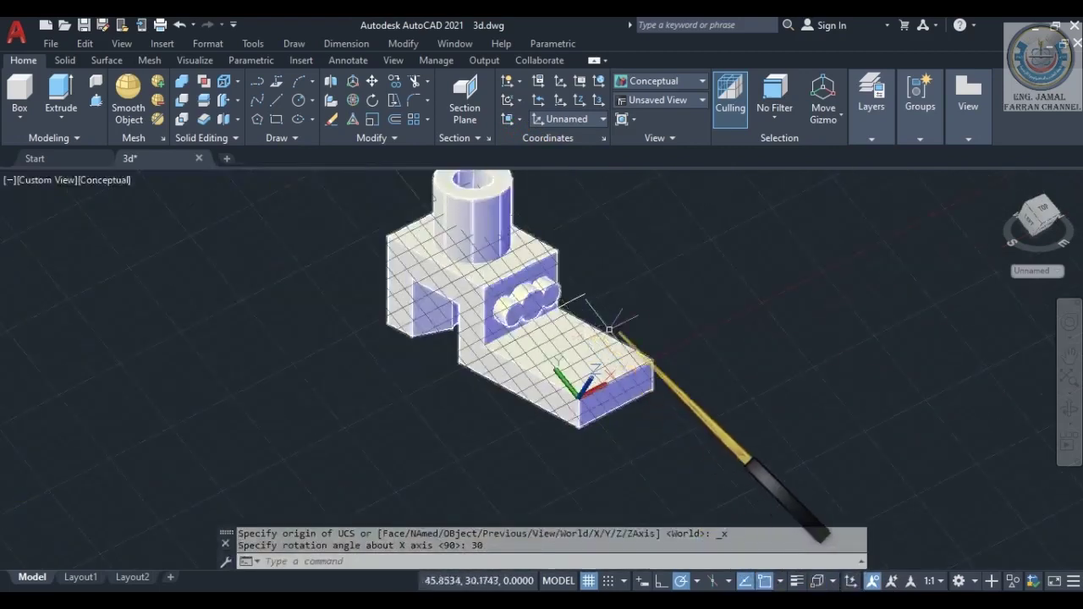
click(1070, 413)
mouse_move(725, 394)
mouse_down()
mouse_move(606, 378)
mouse_move(640, 358)
mouse_move(641, 333)
mouse_move(628, 339)
mouse_move(624, 389)
mouse_move(567, 395)
mouse_up()
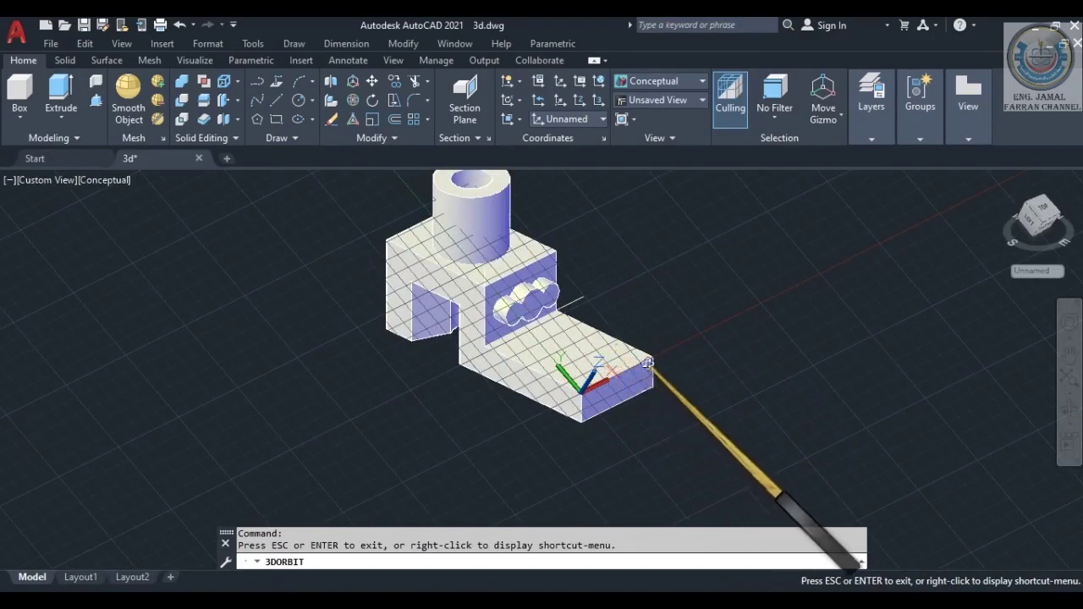
key(Escape)
key(F7)
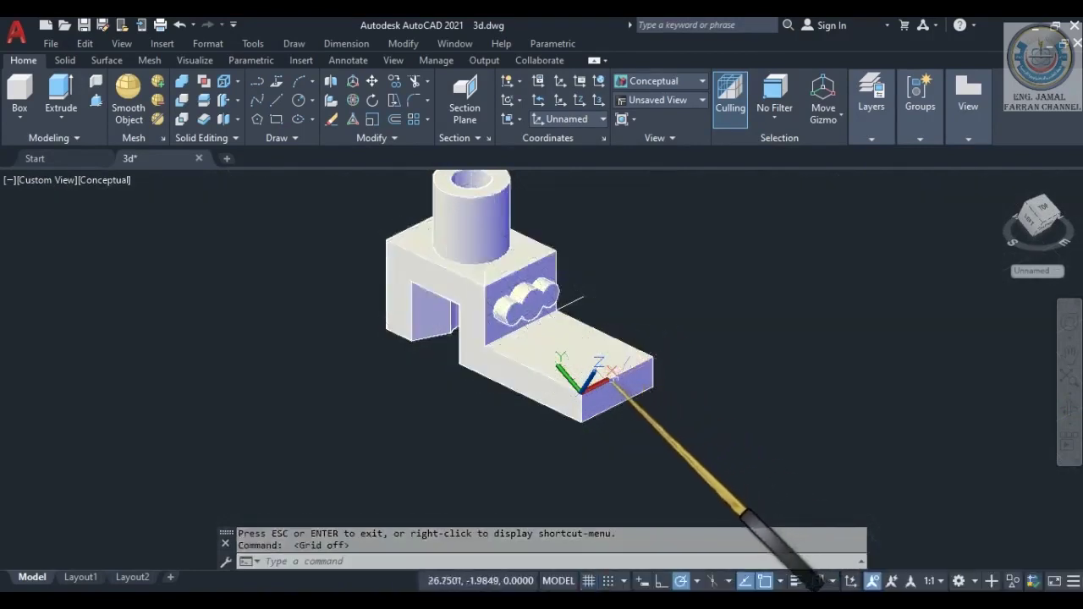
Draw a freehand circle on the tilted UCS plane beside the lower plate.
scroll(610, 372, up, 2)
scroll(587, 375, down, 2)
text(c)
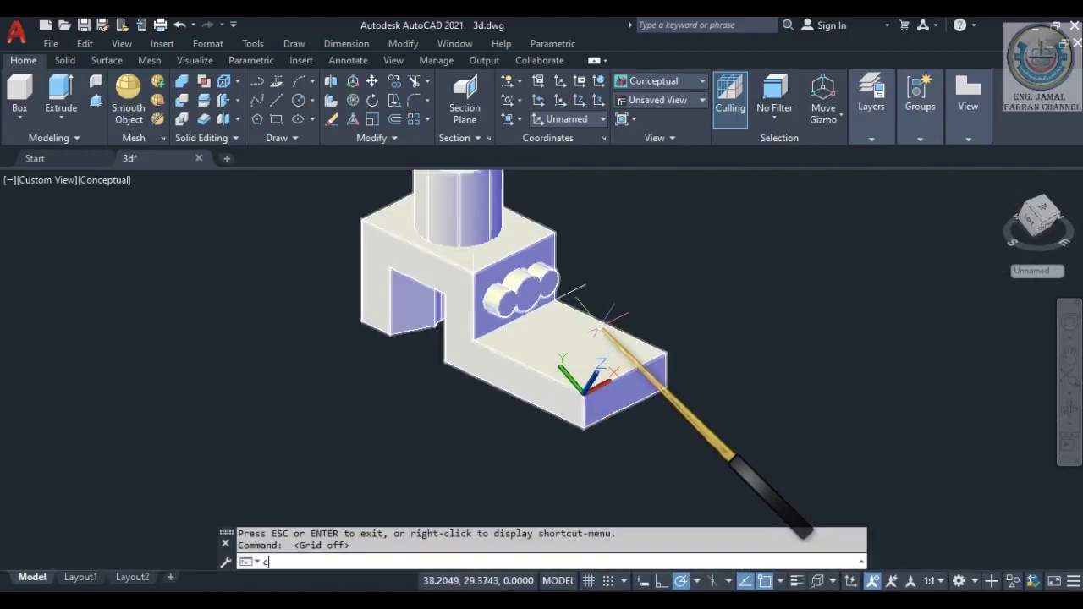
key(Return)
click(653, 297)
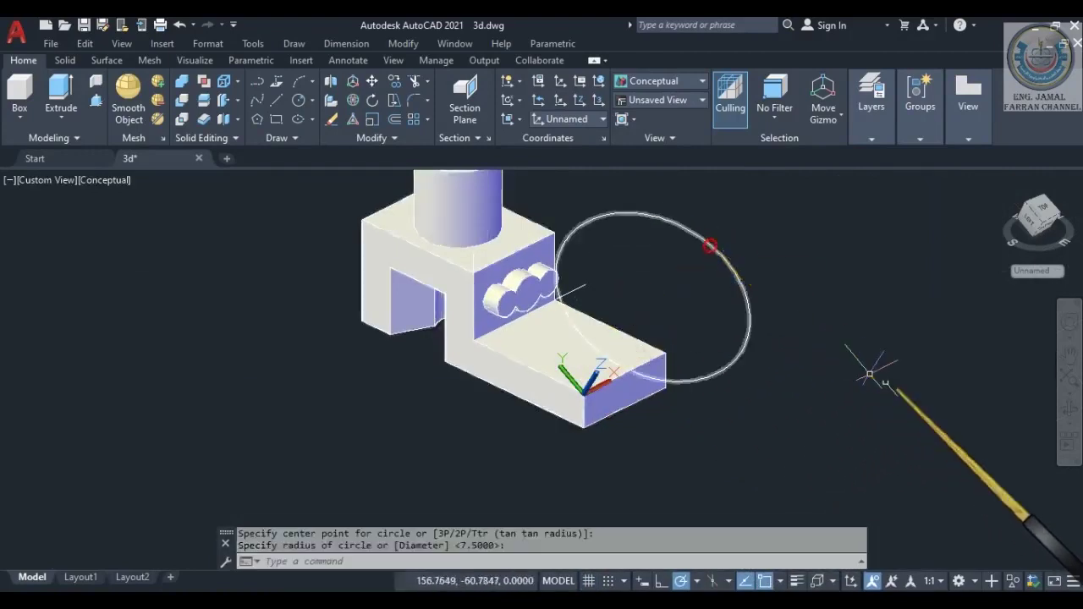
Erase the freehand circle on the tilted UCS plane beside the lower plate.
click(1069, 409)
drag(600, 363, 596, 385)
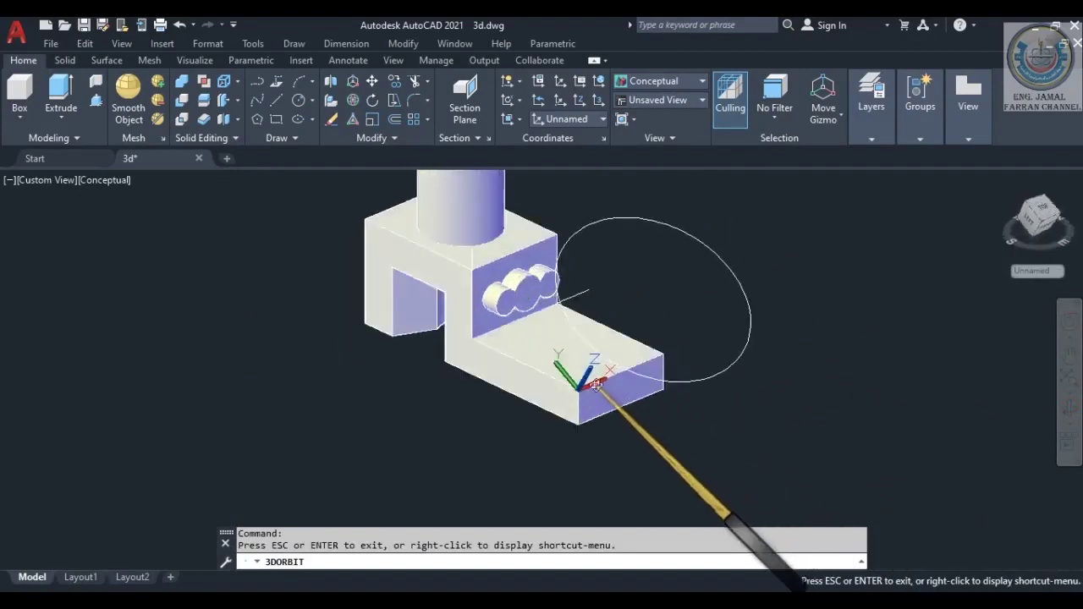
key(Escape)
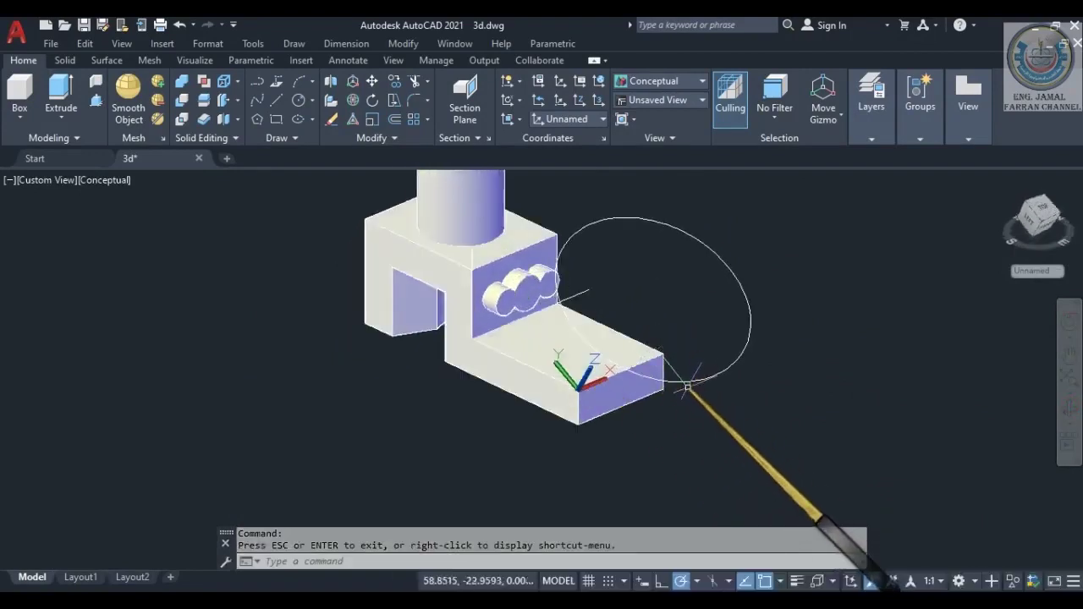
click(688, 383)
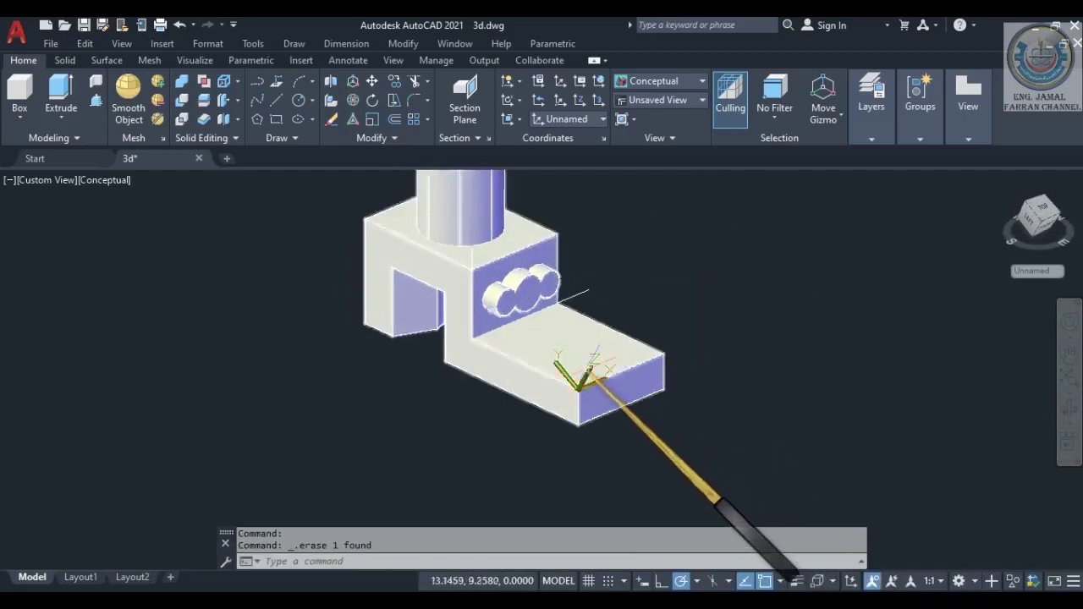
Draw a trial circle of radius 10 centred at 30,30 on the tilted UCS plane, and undo it.
scroll(588, 362, up, 3)
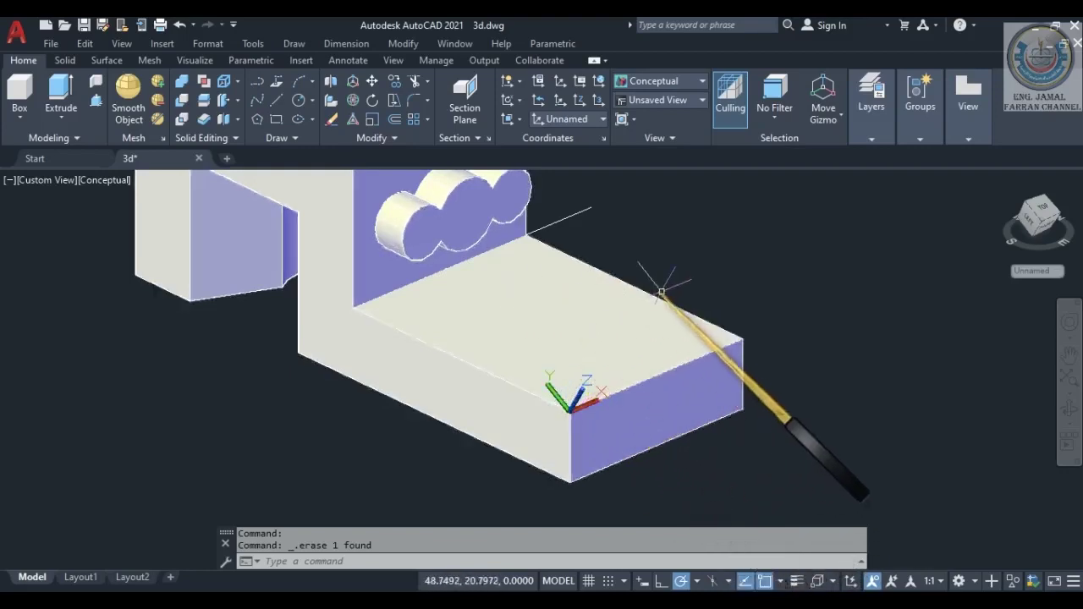
click(298, 99)
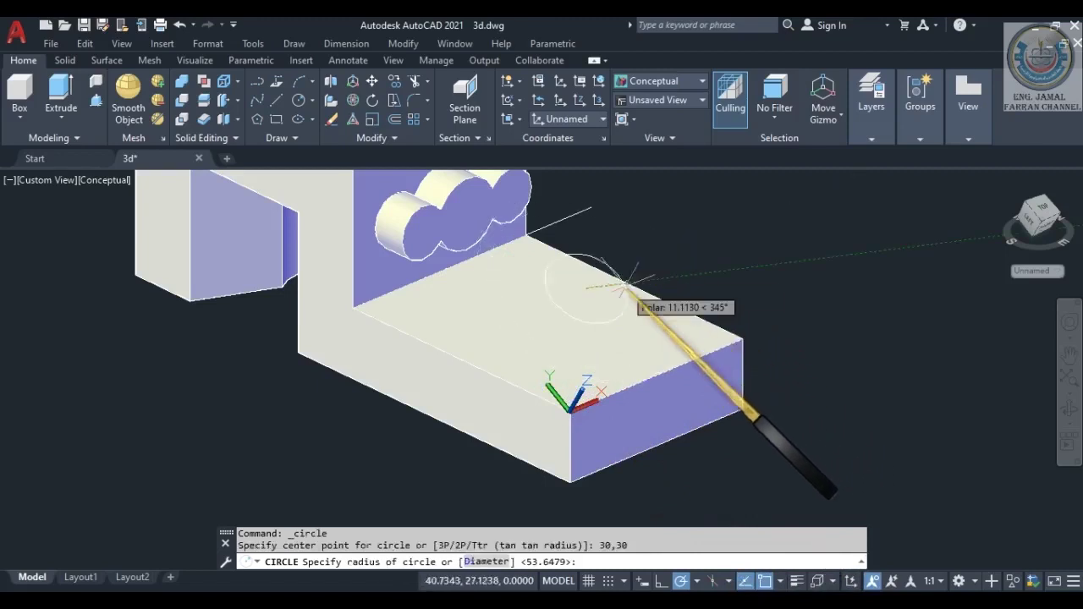
key(Return)
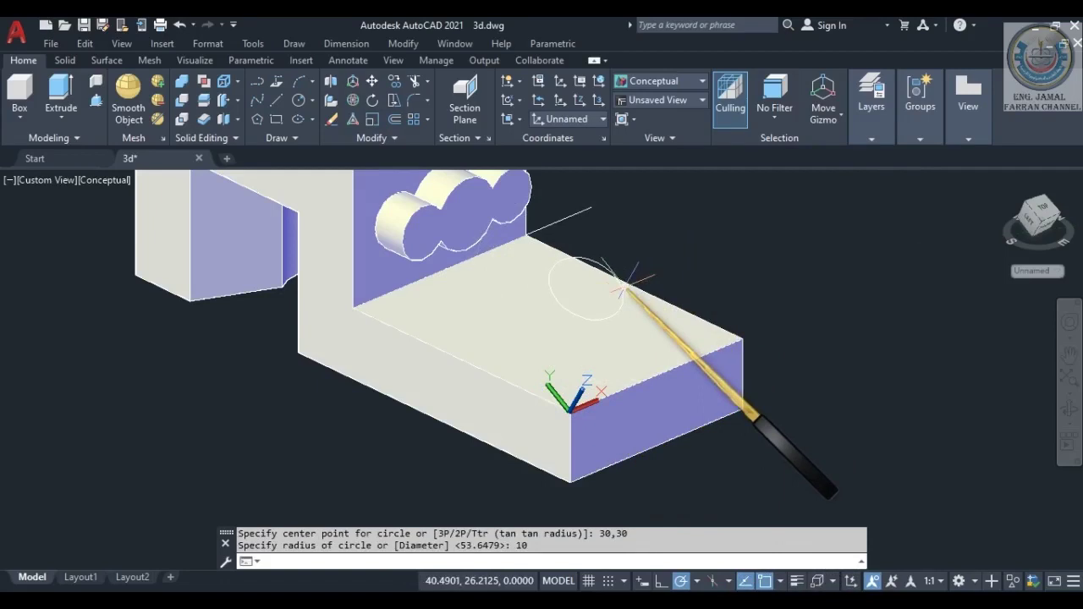
click(1067, 410)
drag(739, 391, 615, 395)
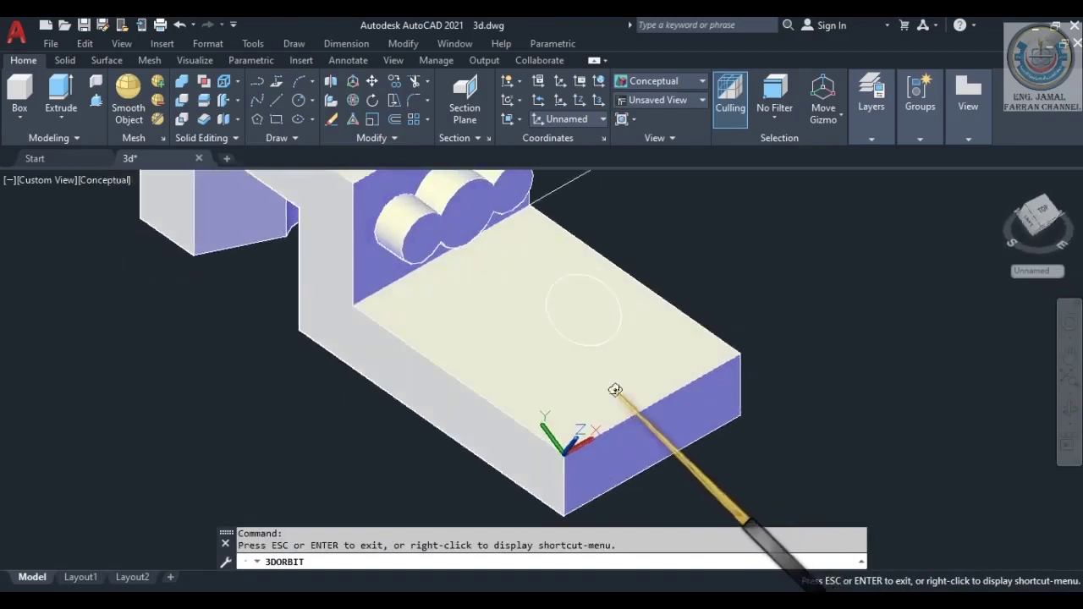
key(Escape)
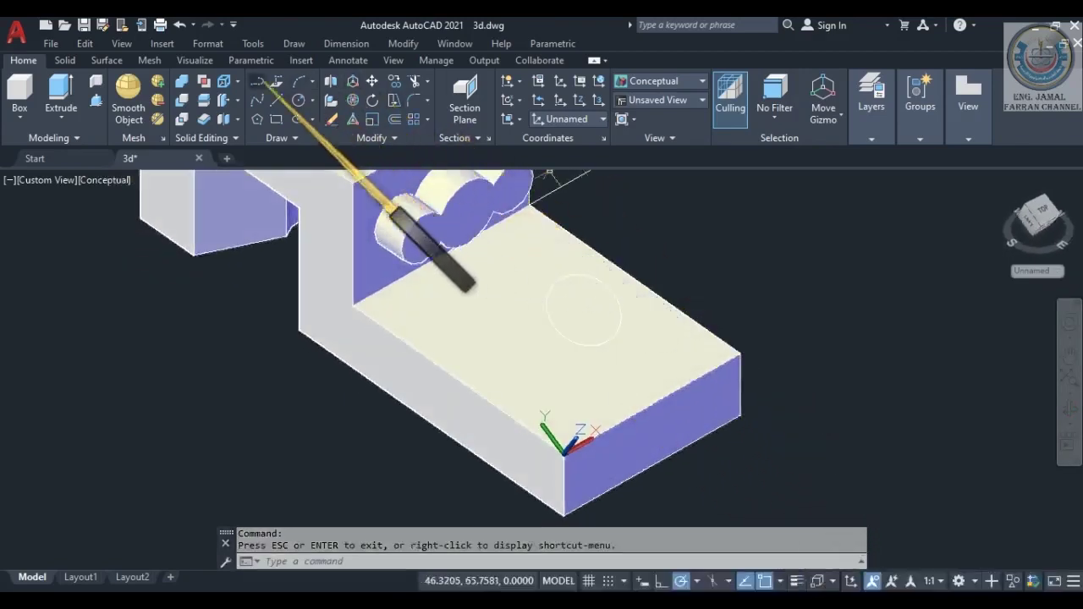
click(178, 24)
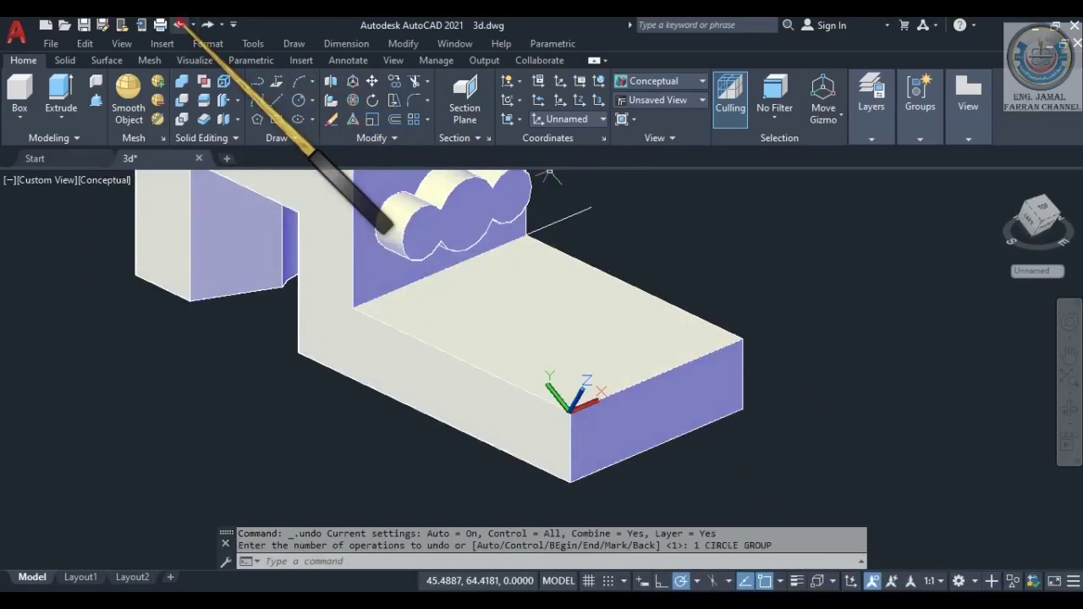
shift+middle_drag(634, 308, 636, 312)
text(l)
key(Return)
click(565, 415)
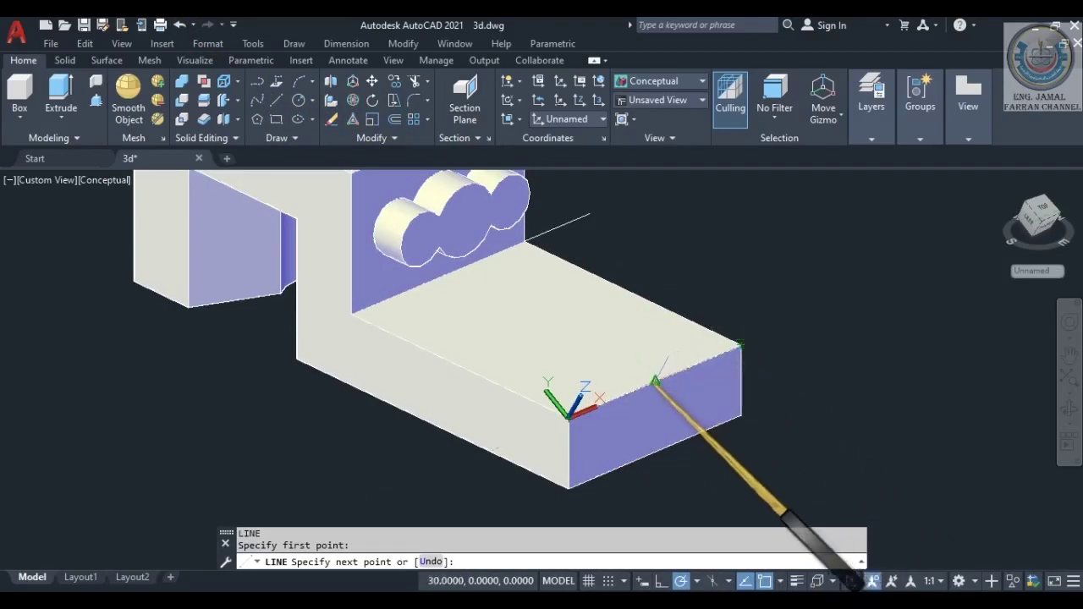
key(Escape)
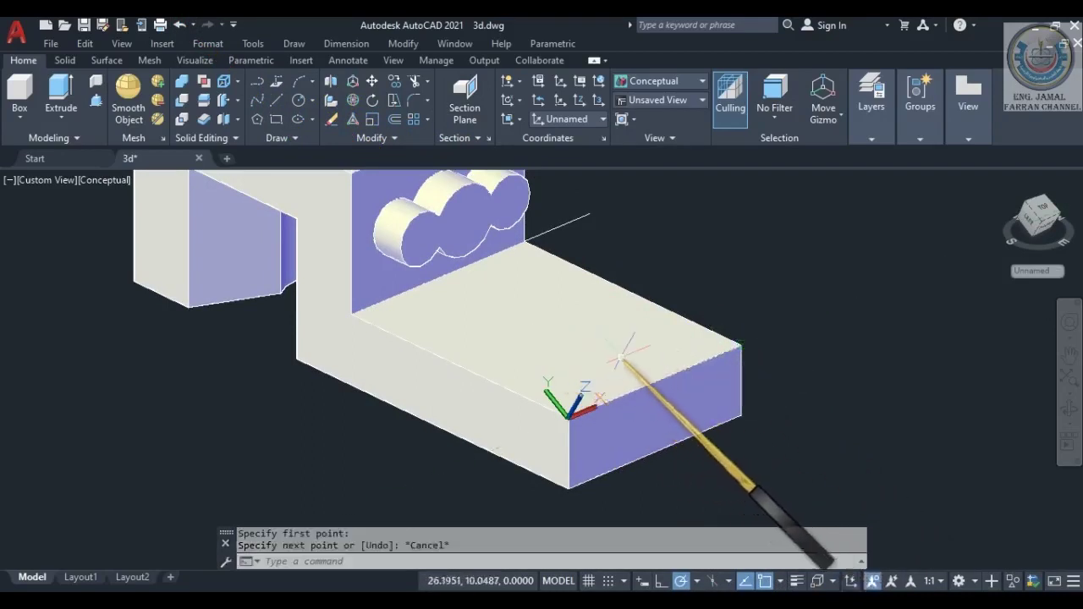
Draw a 30-unit construction line along the tilted Y axis from the midpoint of the lower plate's front top edge.
text(1)
key(Return)
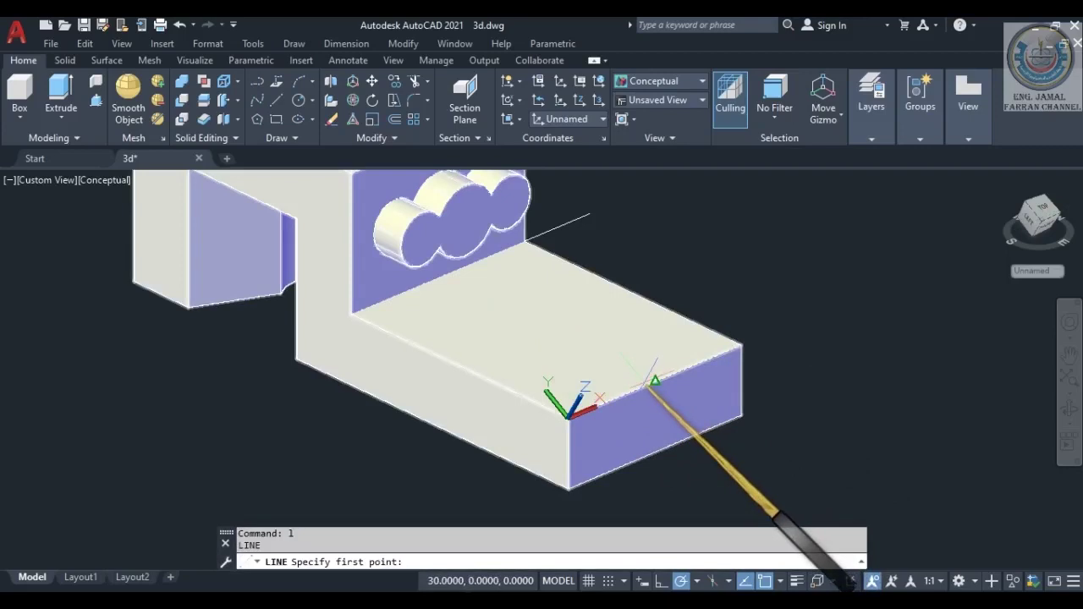
click(655, 381)
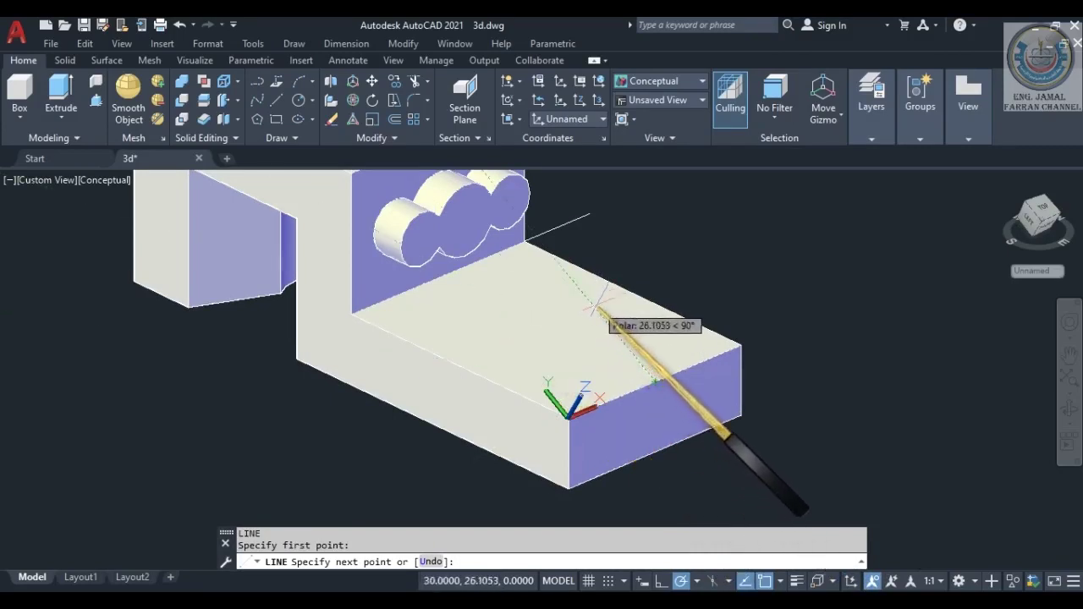
text(30)
key(Return)
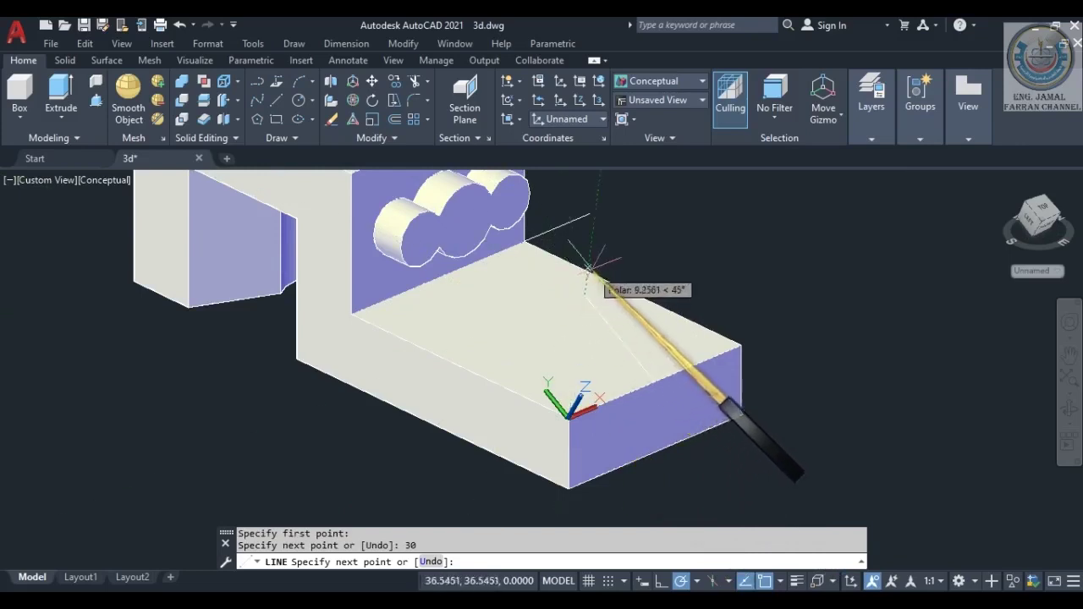
key(Return)
Draw a circle of radius 10 centred on the far end of the construction line.
text(c)
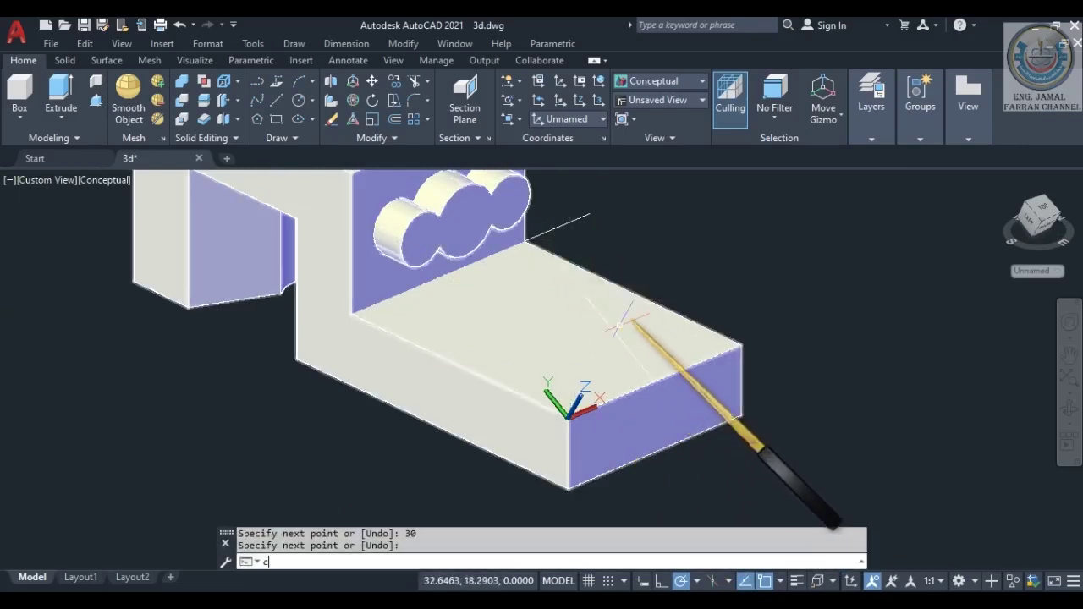
key(Return)
click(583, 293)
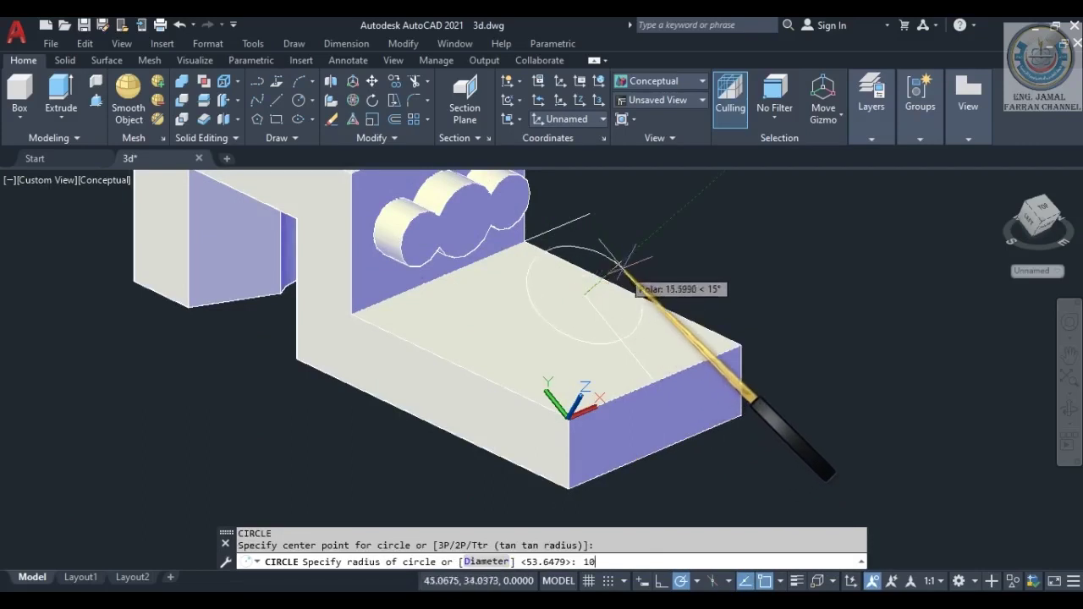
key(Return)
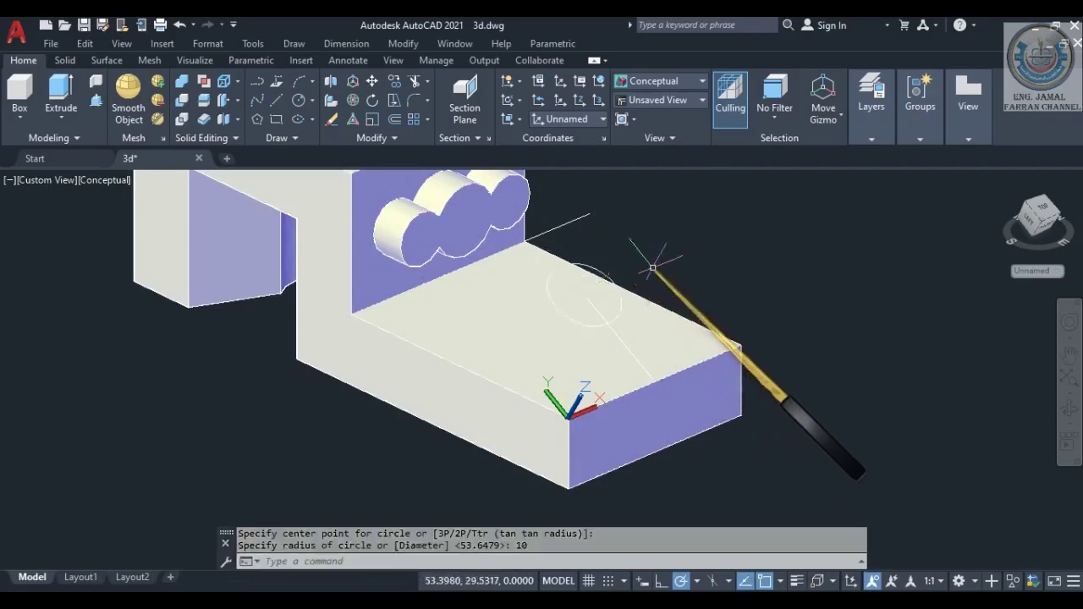
Draw two lines tangent to the circle, one from each end corner of the plate's front top edge.
scroll(669, 304, up, 3)
scroll(652, 315, down, 2)
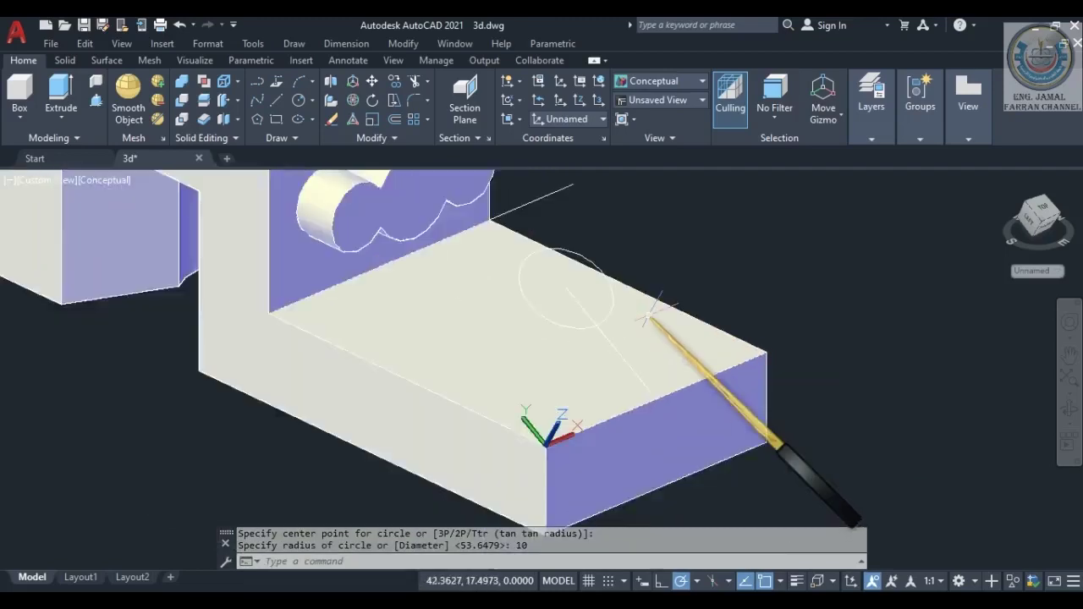
text(l)
key(Return)
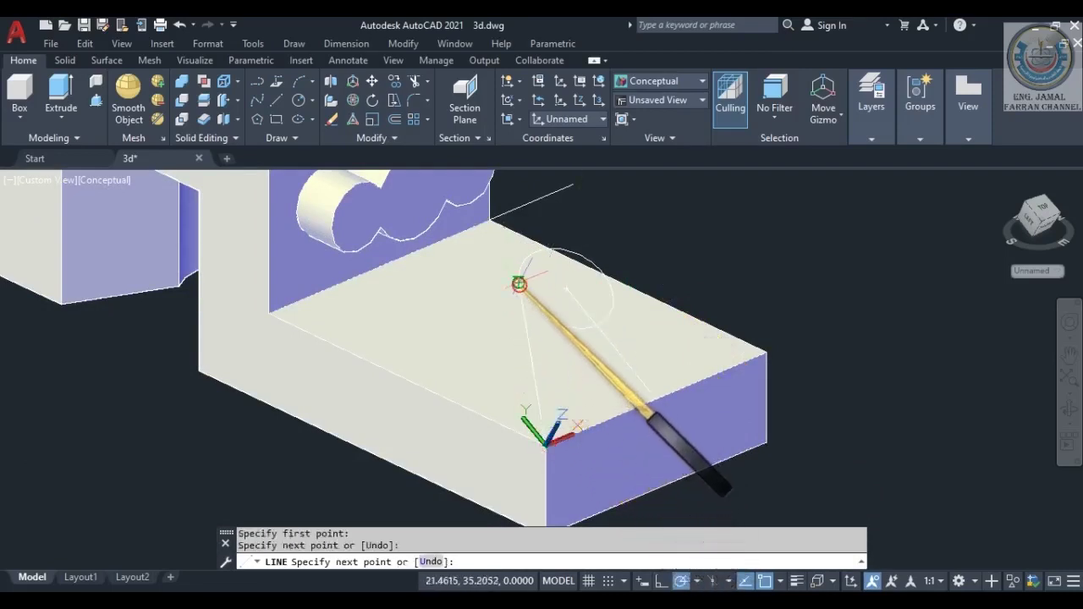
key(Return)
key(Return)
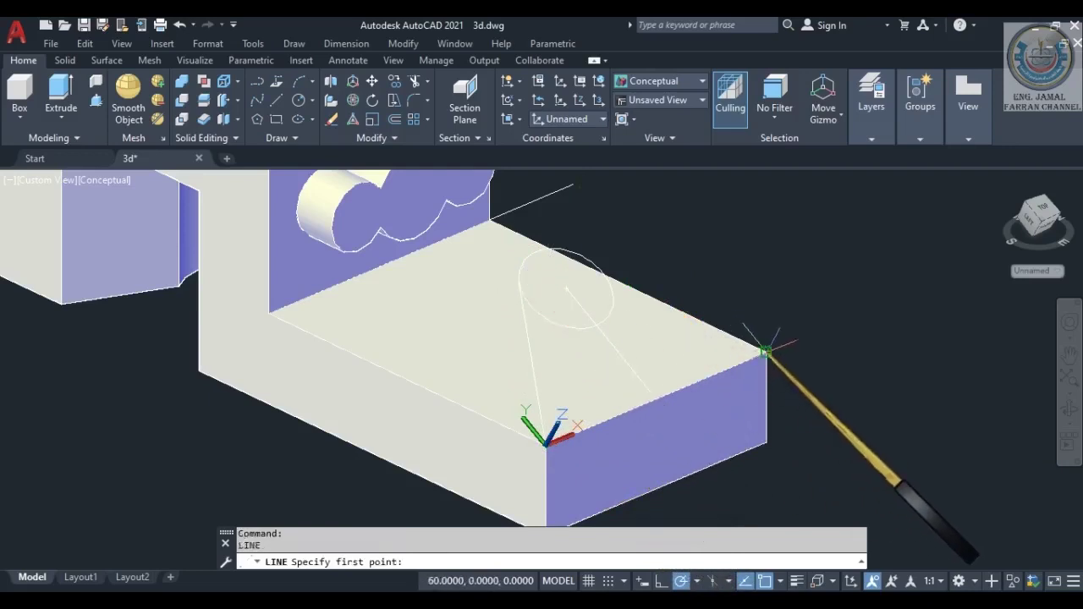
click(764, 351)
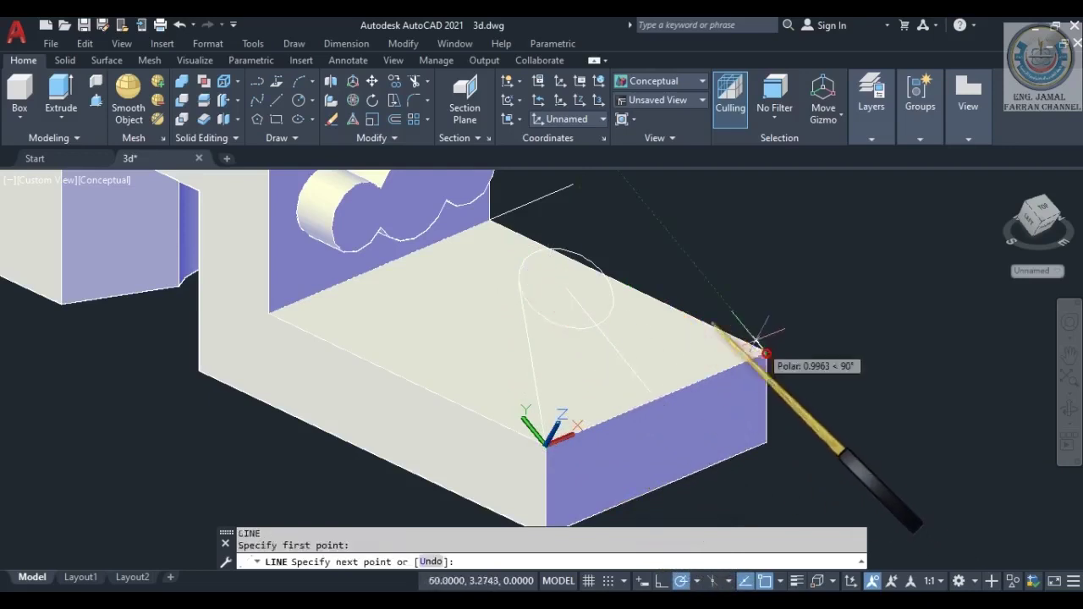
click(580, 254)
key(Return)
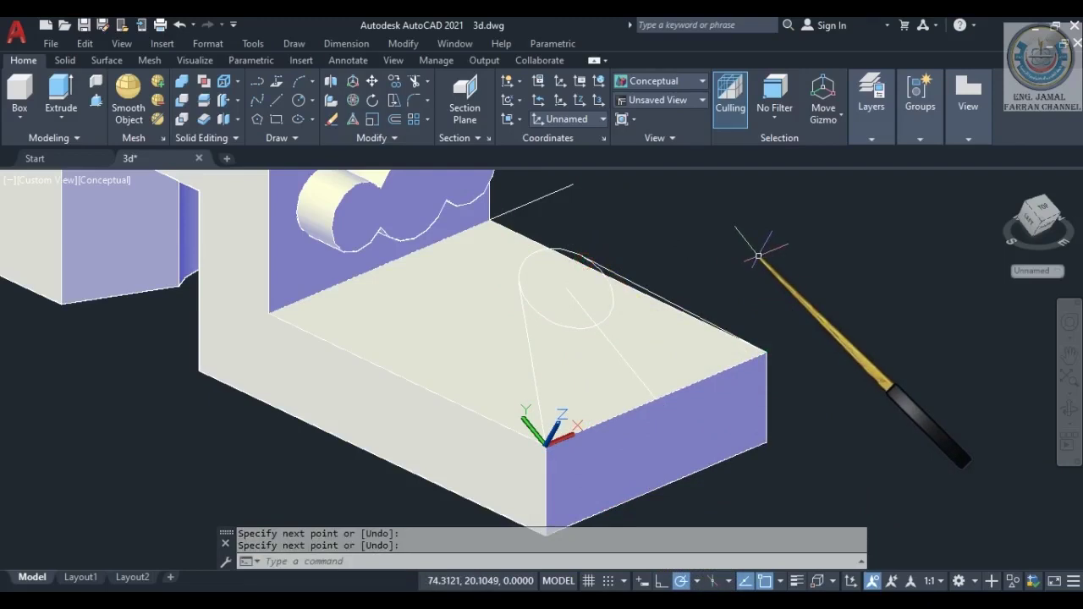
Erase the centre construction line and trim away the circle's arc facing the front edge, between the two tangent lines.
click(1069, 413)
drag(689, 398, 637, 417)
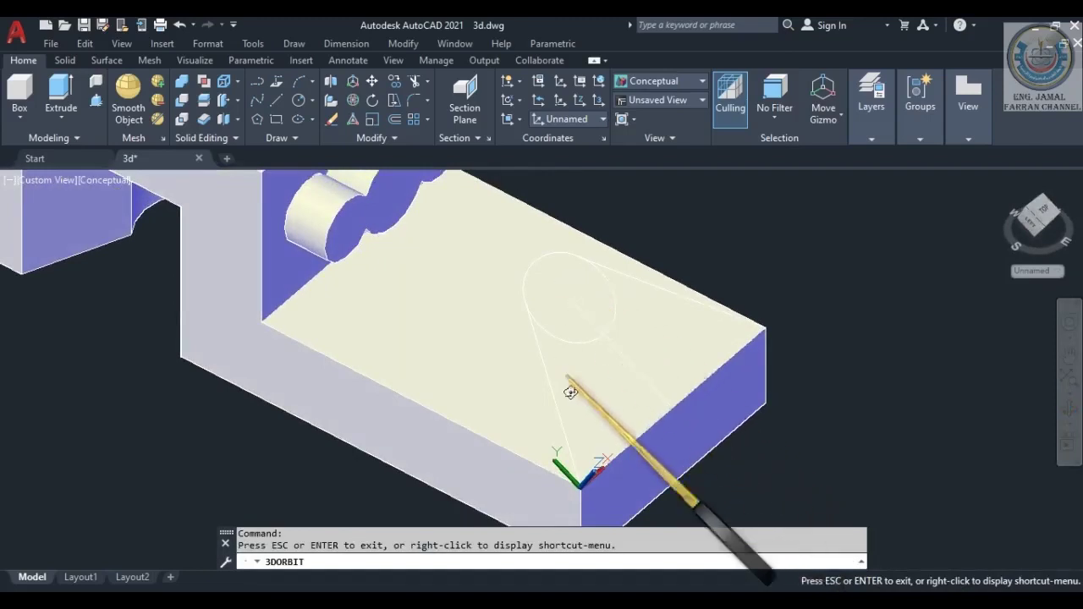
key(Escape)
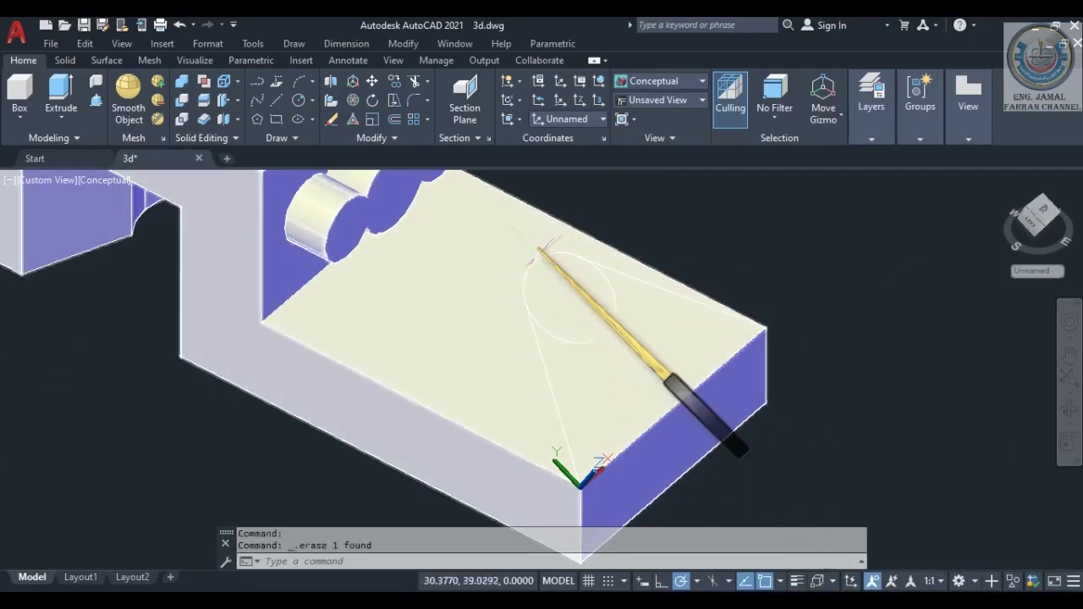
click(415, 81)
click(612, 327)
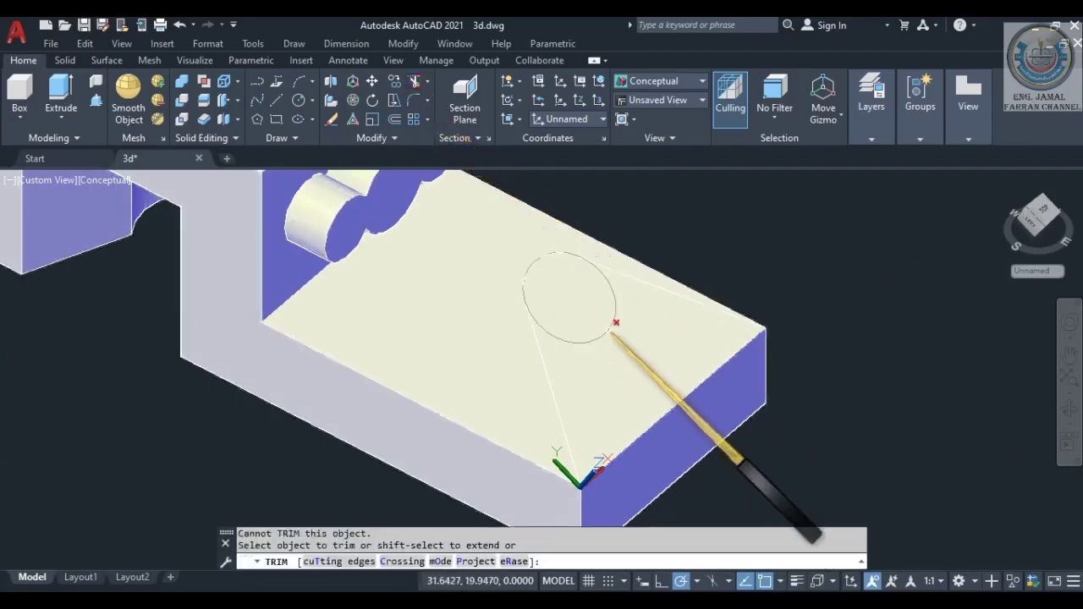
click(606, 331)
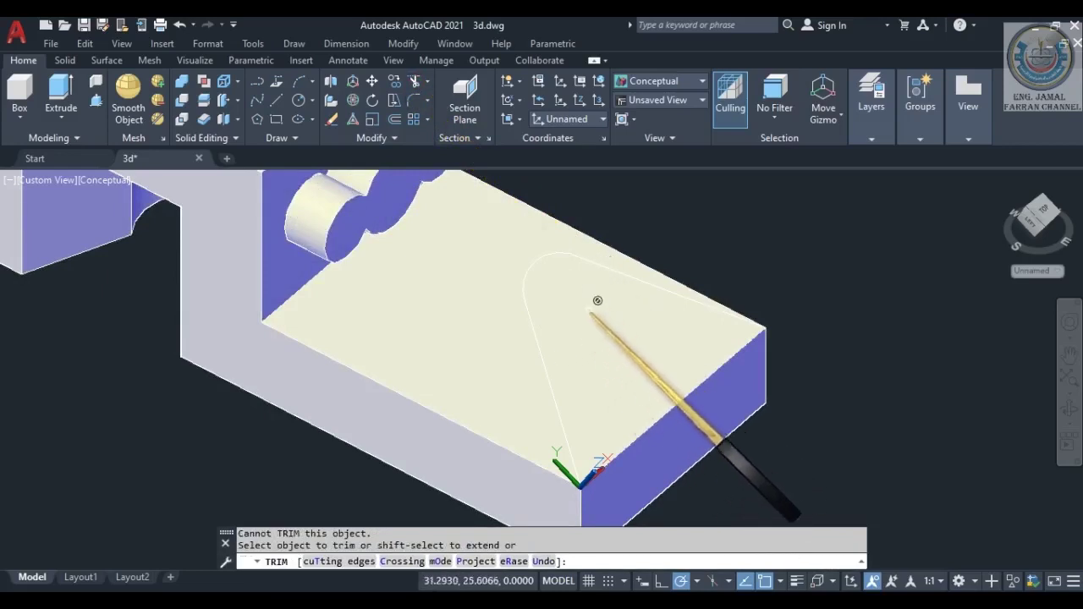
key(Return)
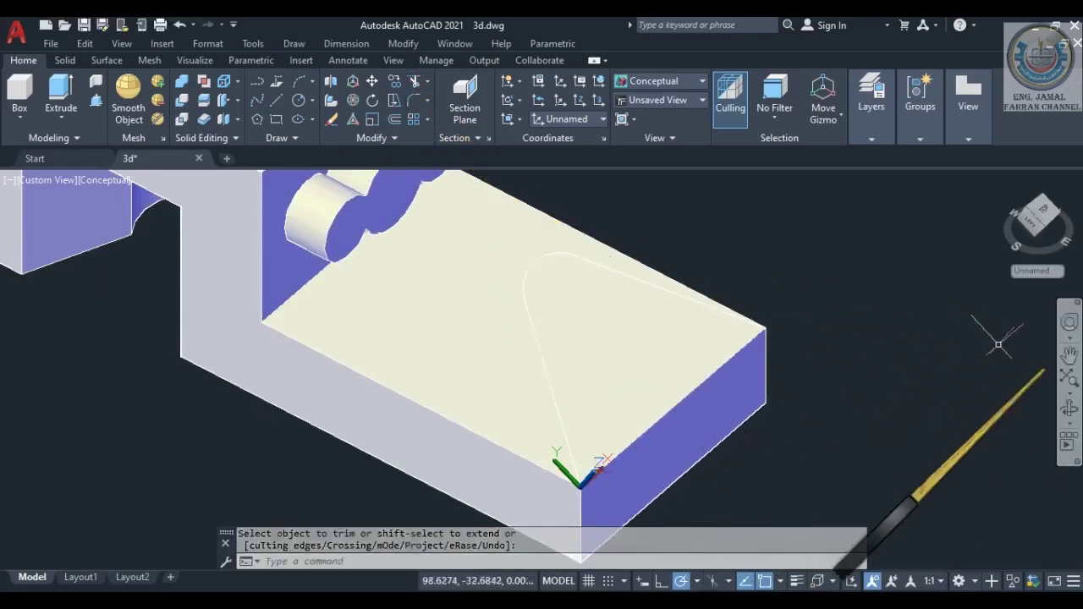
Press-pull the closed rounded tangent profile down through the lower plate and out past its underside as an inclined solid.
click(1071, 406)
drag(583, 367, 634, 324)
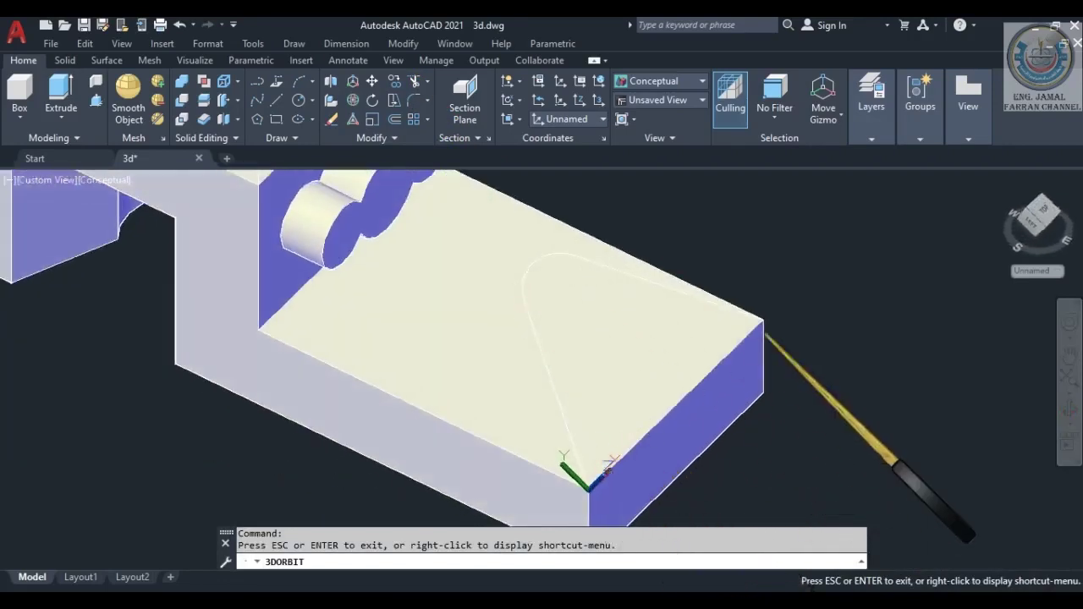
key(Escape)
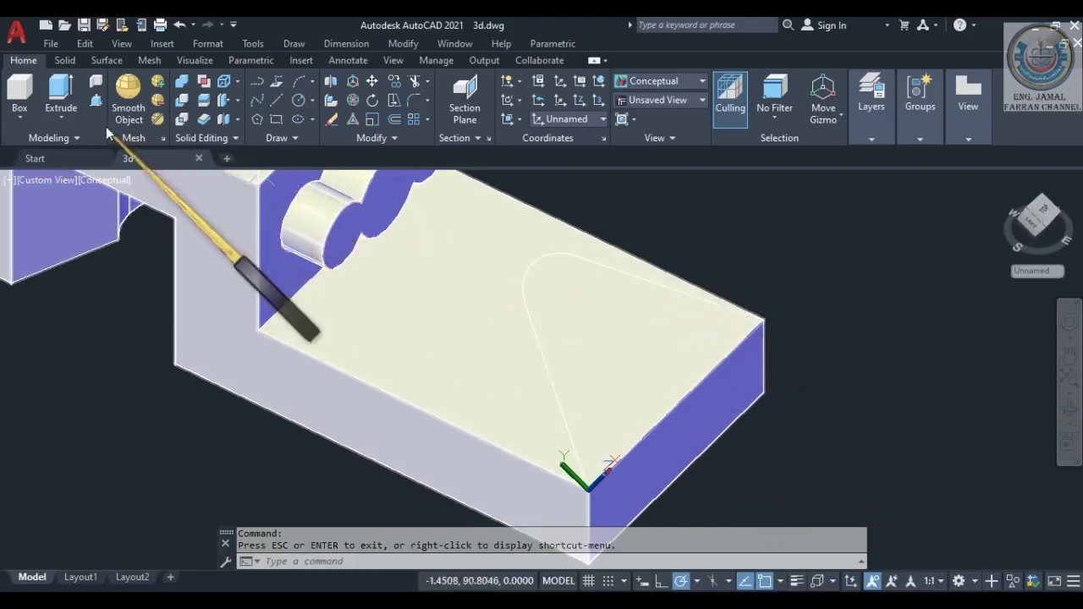
click(95, 100)
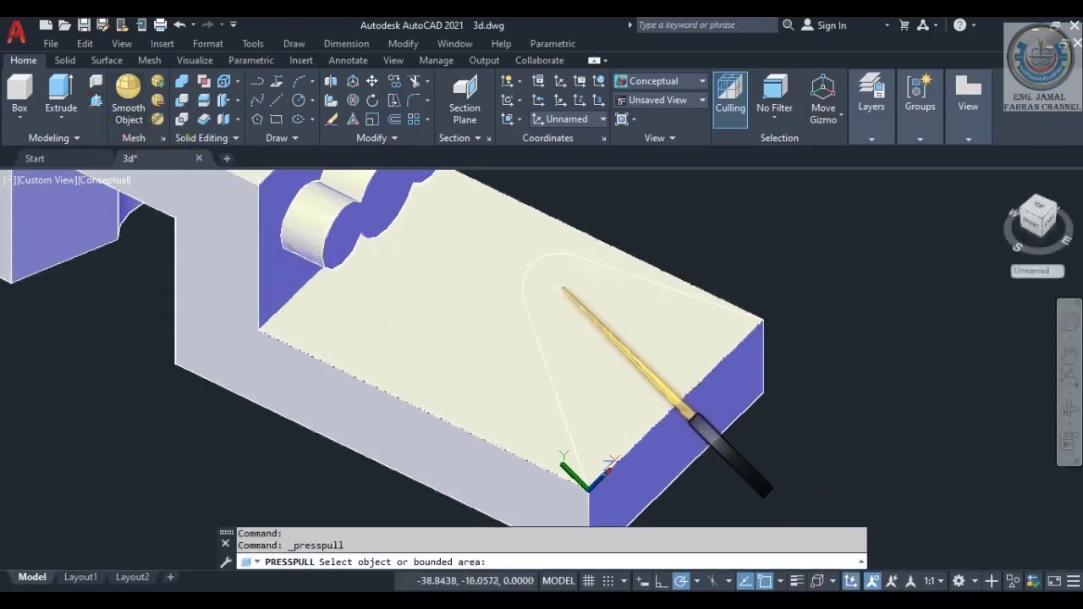
shift+middle_drag(568, 290, 643, 245)
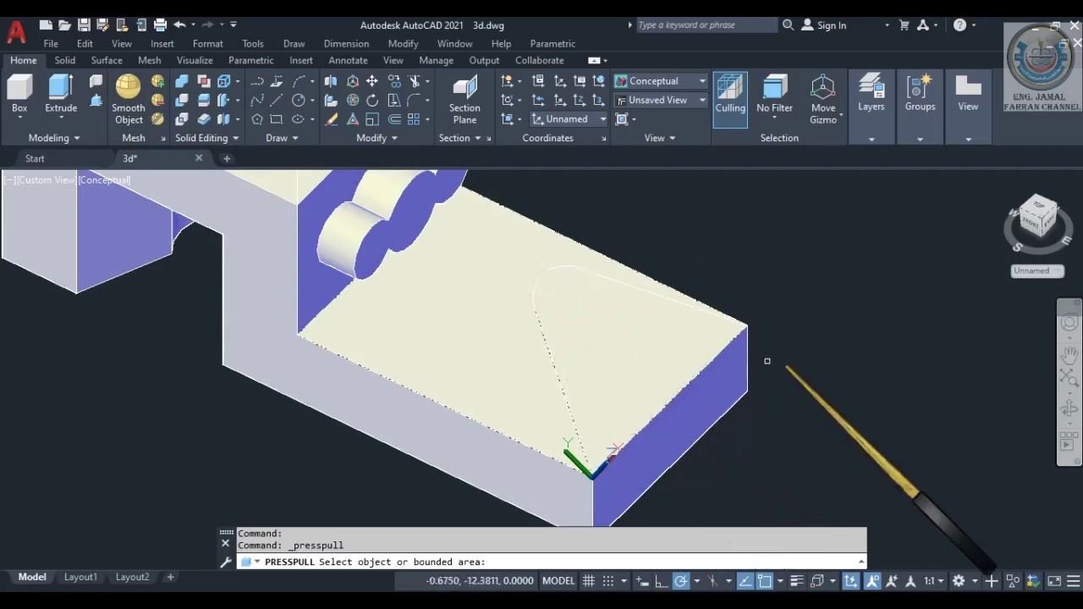
click(1066, 409)
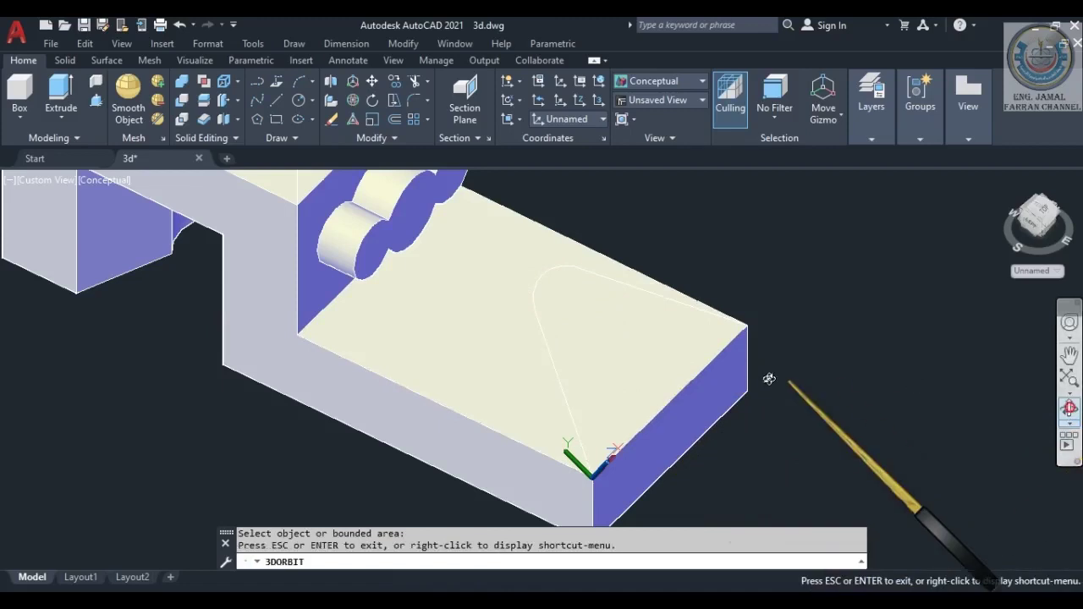
drag(616, 381, 624, 338)
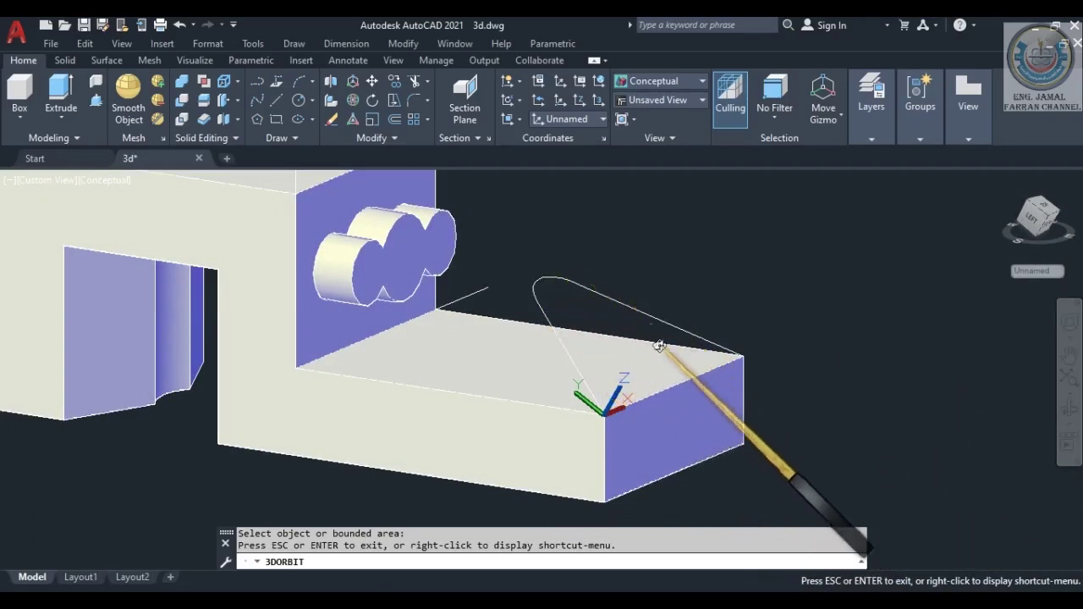
key(Escape)
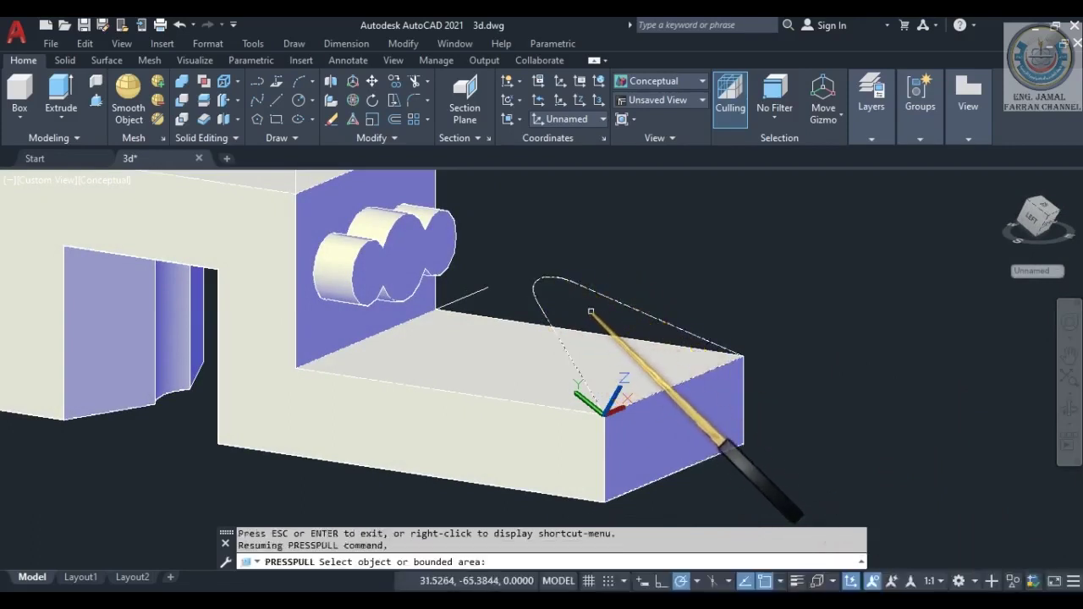
click(592, 312)
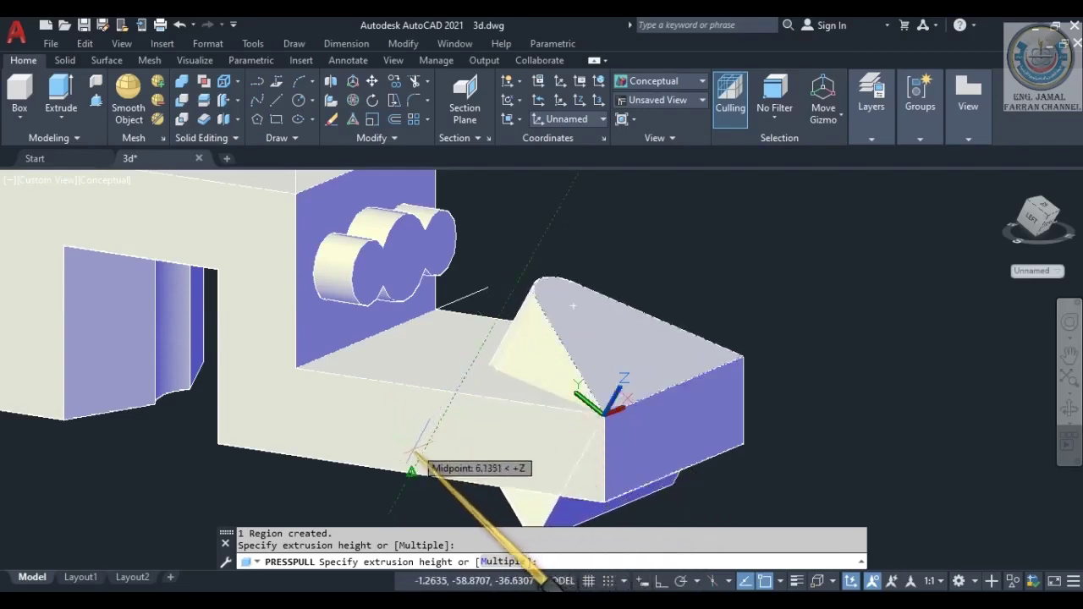
click(381, 488)
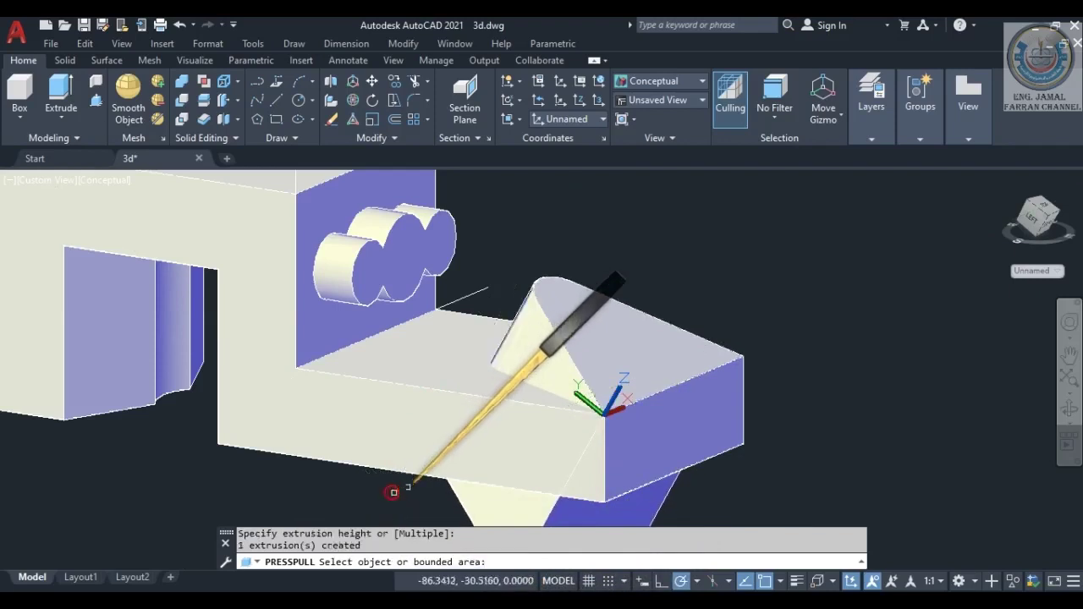
Examine the press-pulled solid from above and below the plate, and end the Presspull command.
scroll(596, 298, up, 2)
scroll(600, 303, down, 4)
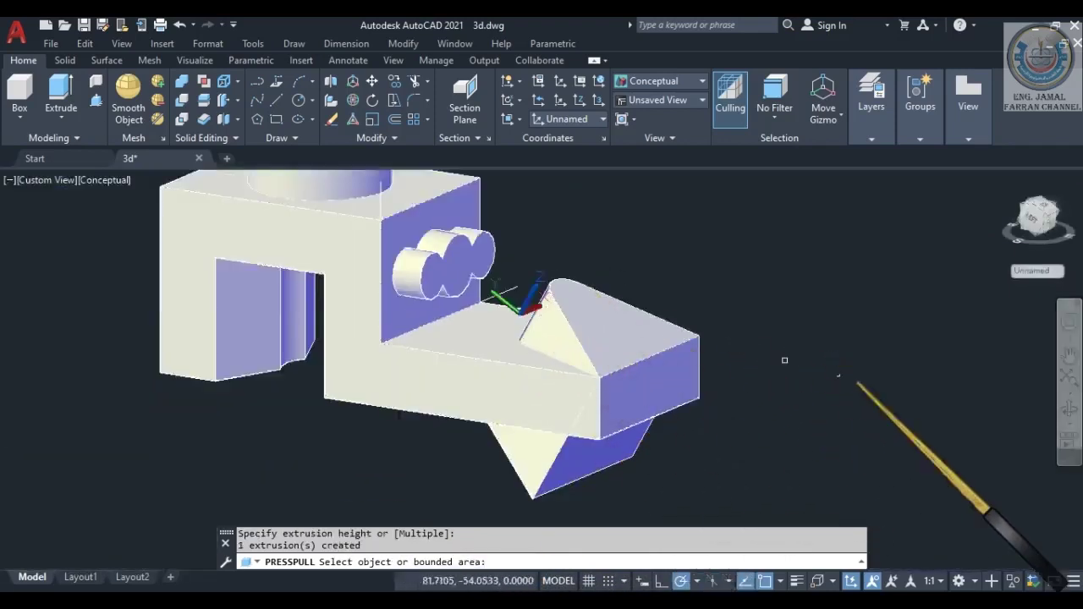
click(1068, 410)
drag(657, 386, 578, 331)
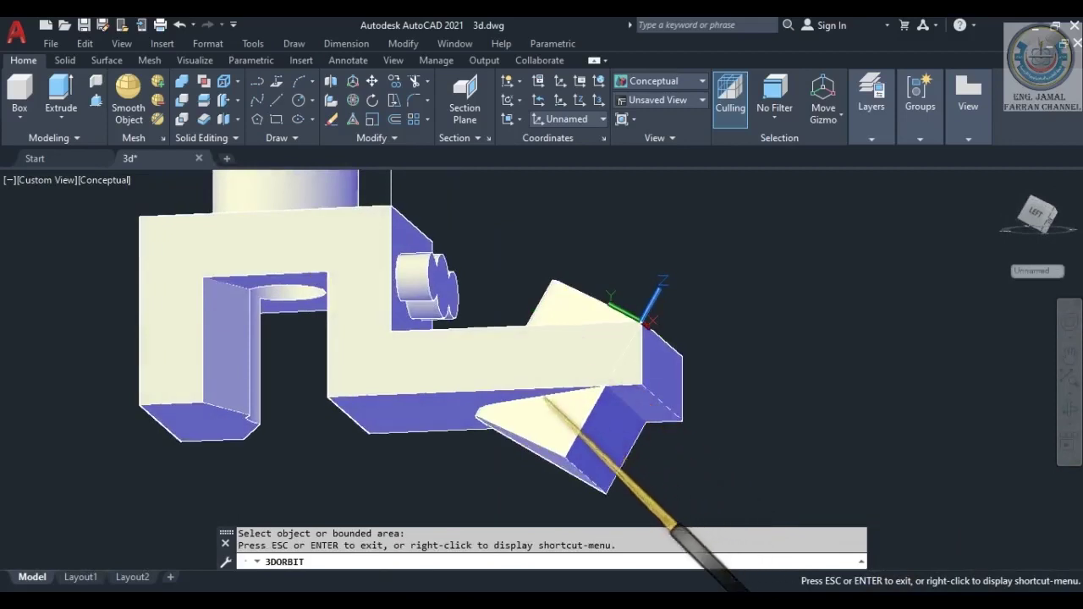
drag(546, 396, 543, 385)
key(Escape)
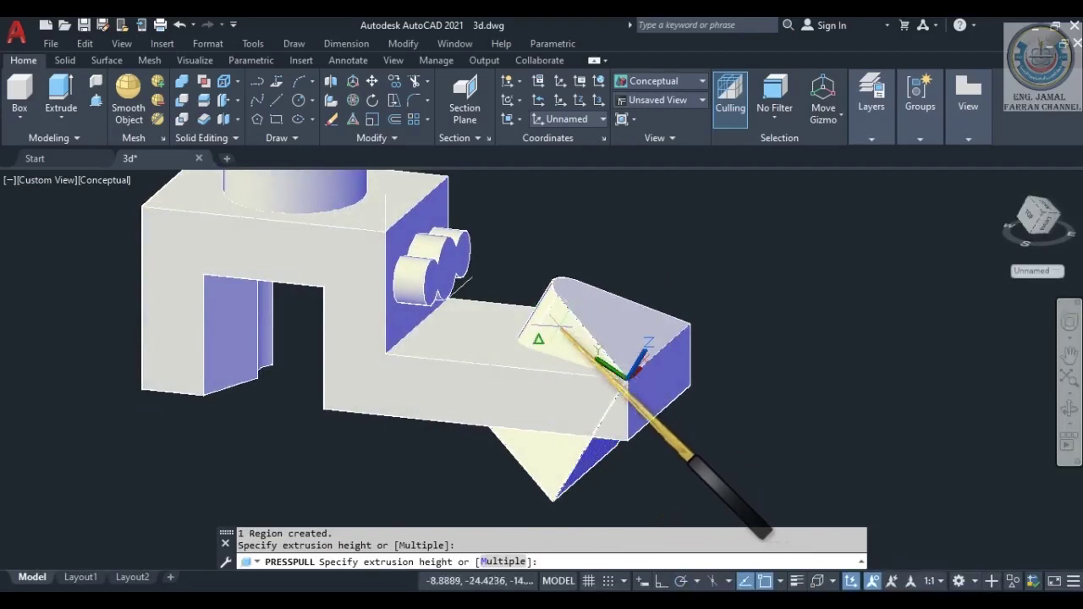
key(Escape)
key(Return)
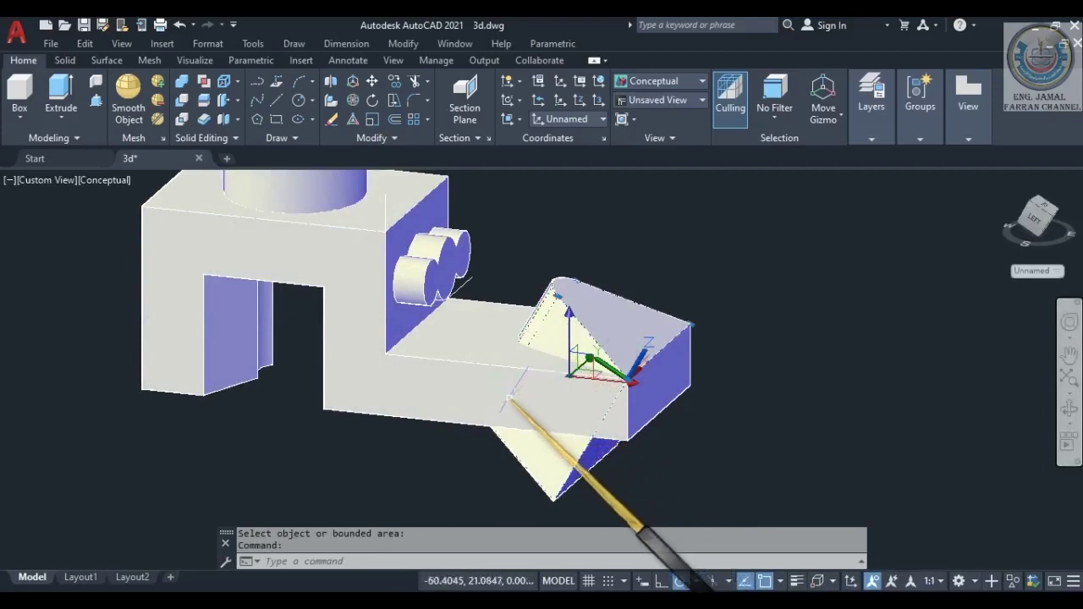
Apply the X-ray visual style and examine where the inclined solid passes through the lower plate.
click(432, 391)
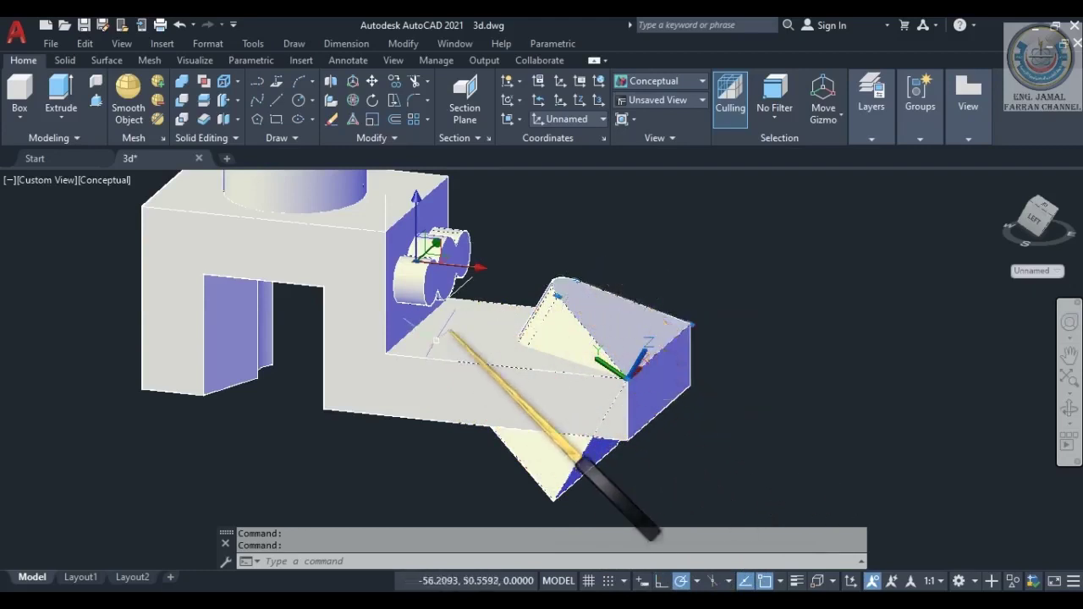
click(575, 280)
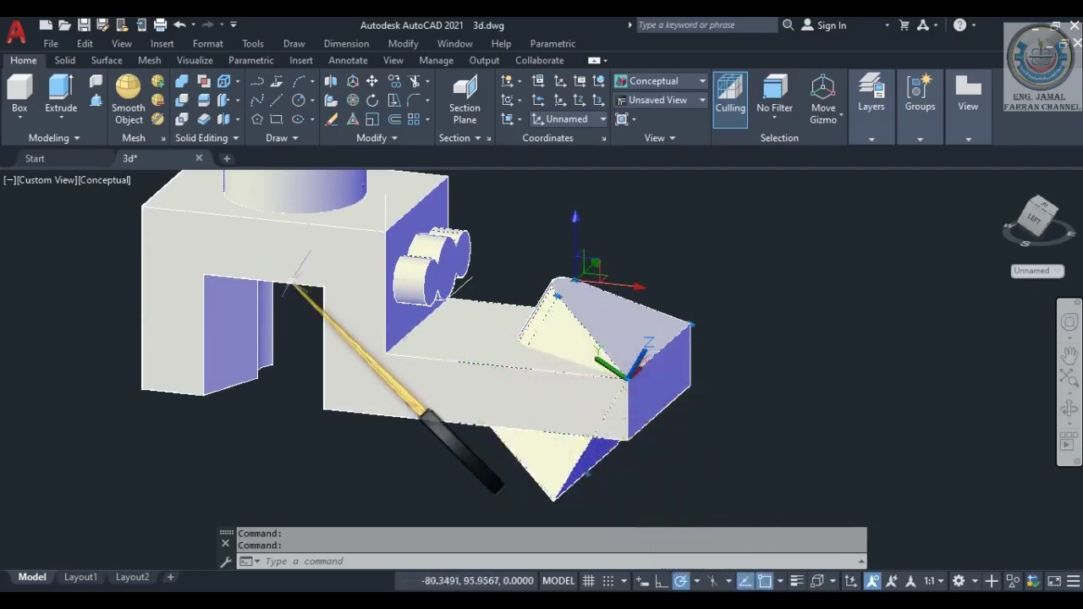
click(101, 180)
click(134, 375)
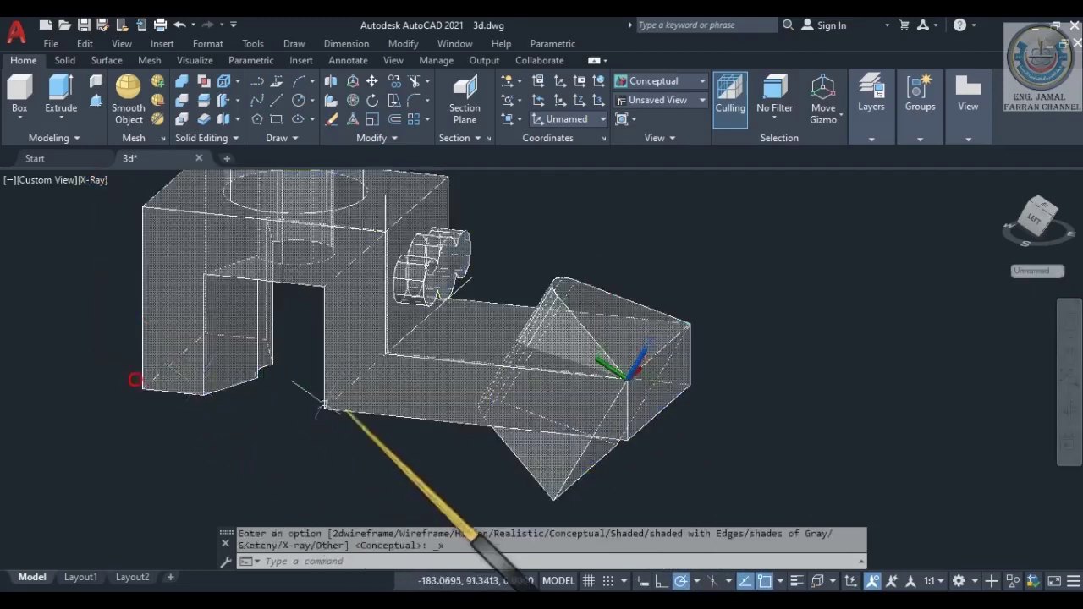
click(1069, 409)
drag(483, 411, 499, 377)
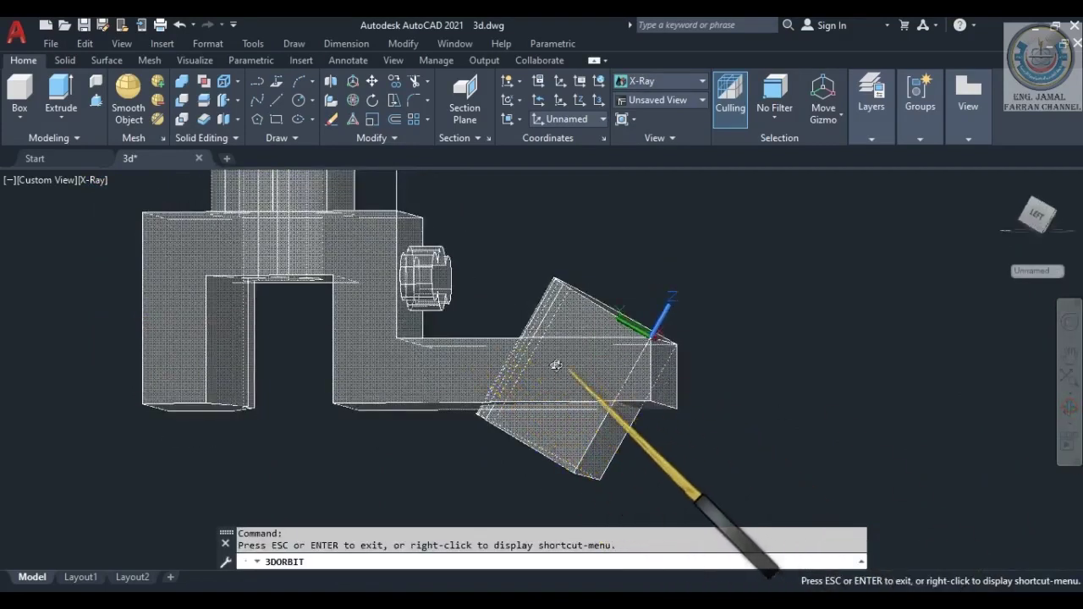
drag(568, 357, 563, 357)
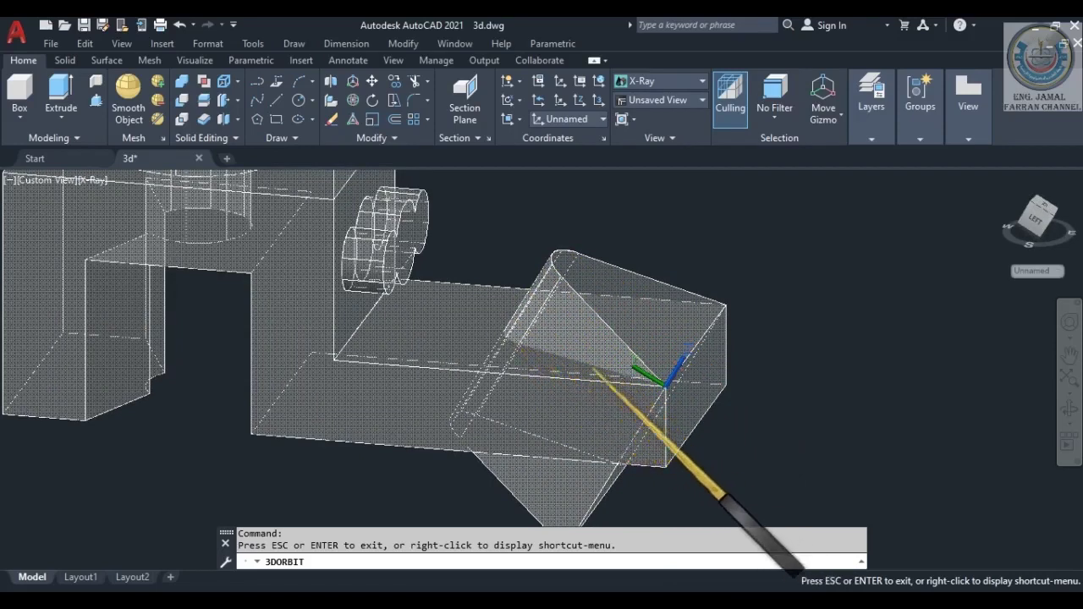
drag(551, 389, 584, 357)
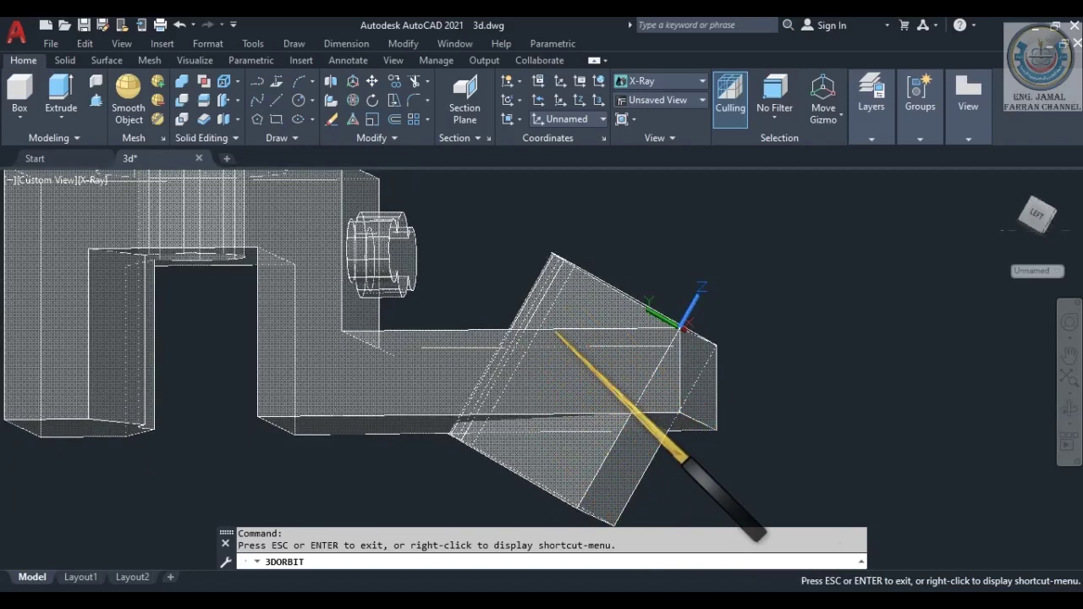
key(Escape)
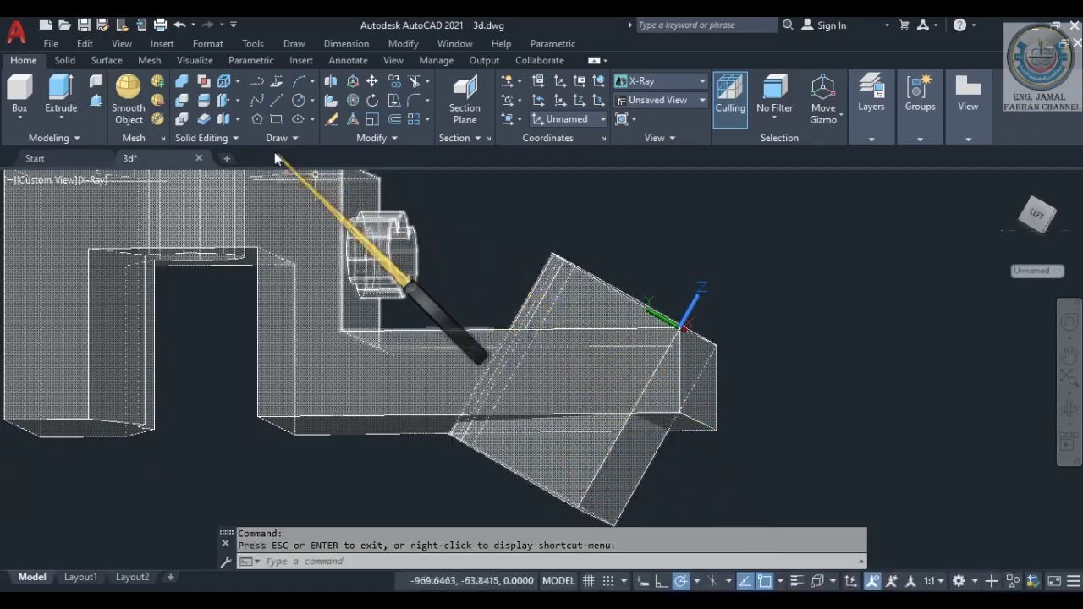
Unite the inclined solid with the bracket and restore the Conceptual visual style.
click(181, 80)
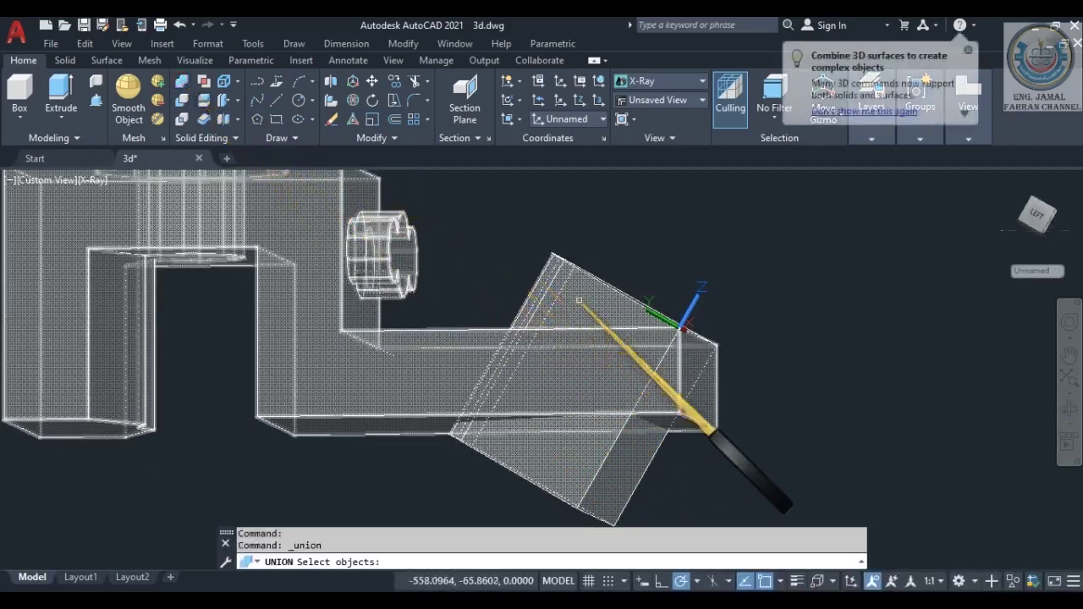
click(582, 302)
click(459, 364)
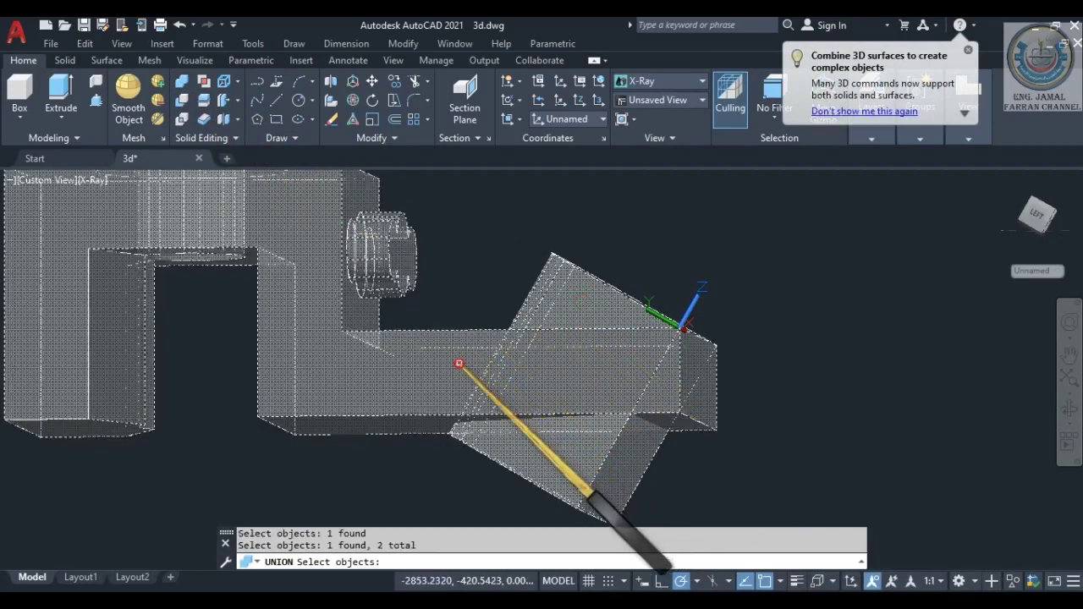
key(Return)
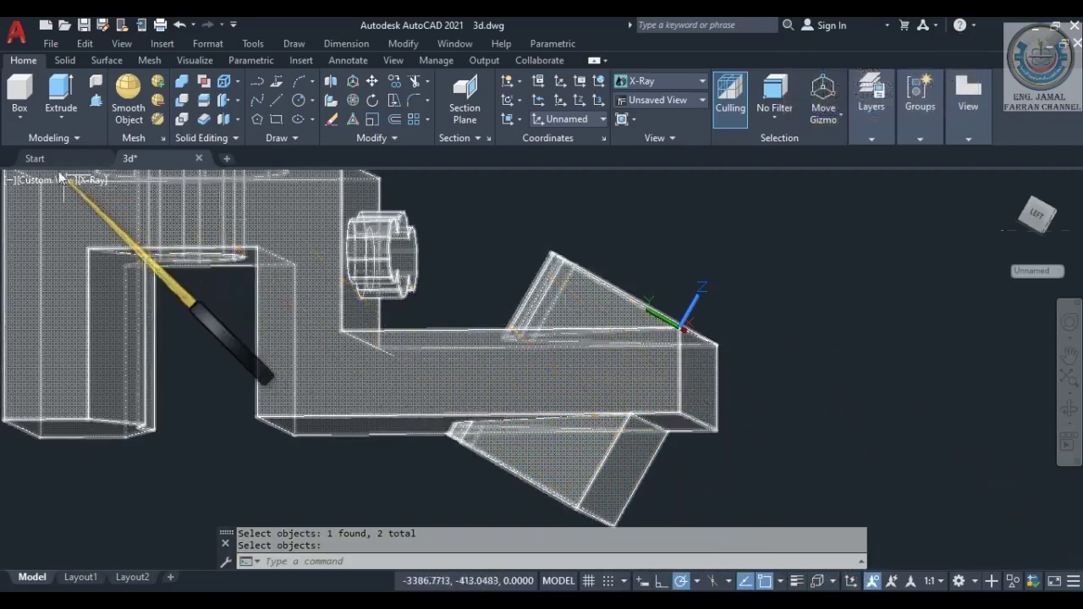
click(88, 180)
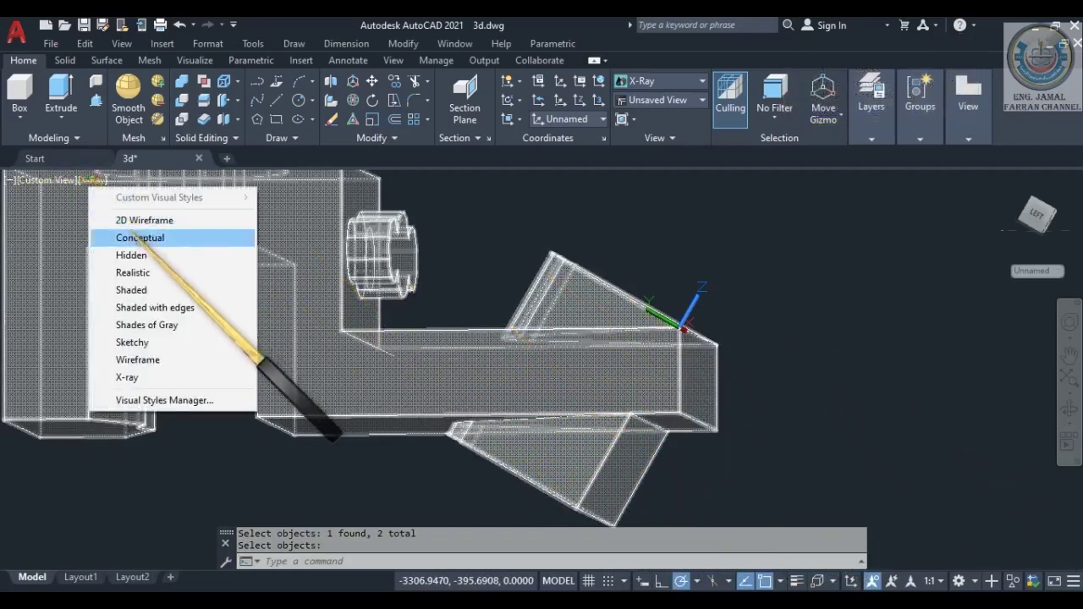
click(97, 234)
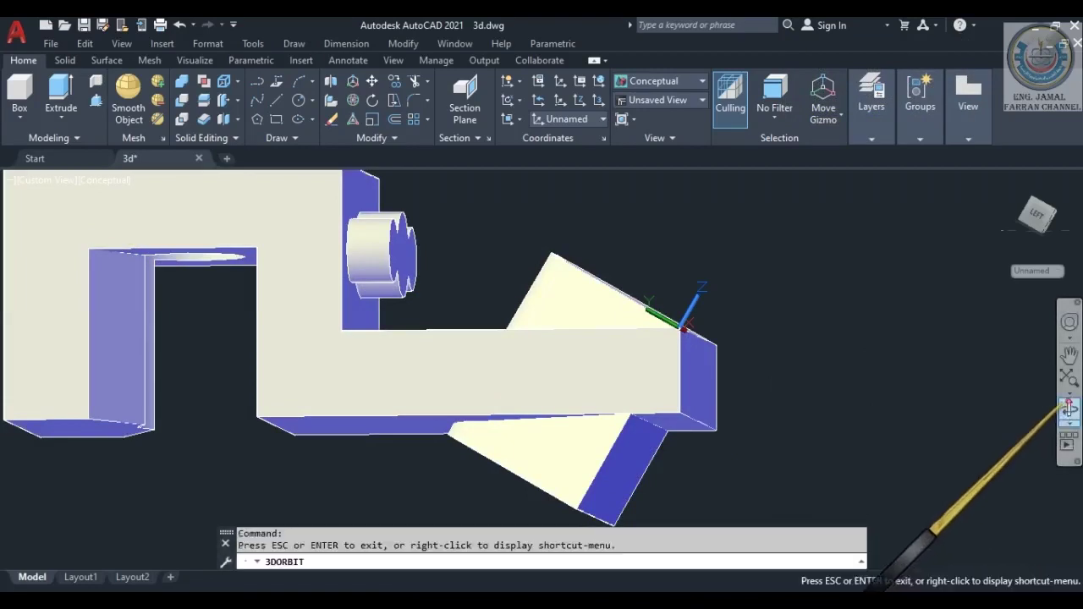
Examine the united bracket from above, the side and below, around the inclined projections on the lower plate.
mouse_move(556, 342)
mouse_down()
mouse_move(526, 421)
mouse_move(530, 386)
mouse_move(573, 319)
mouse_up()
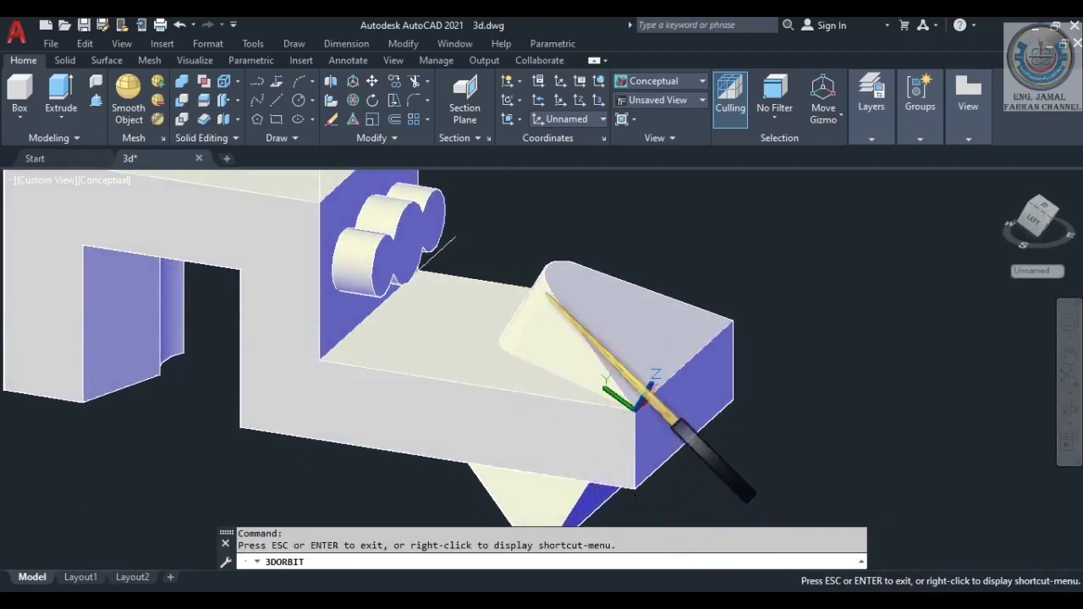
drag(534, 406, 603, 387)
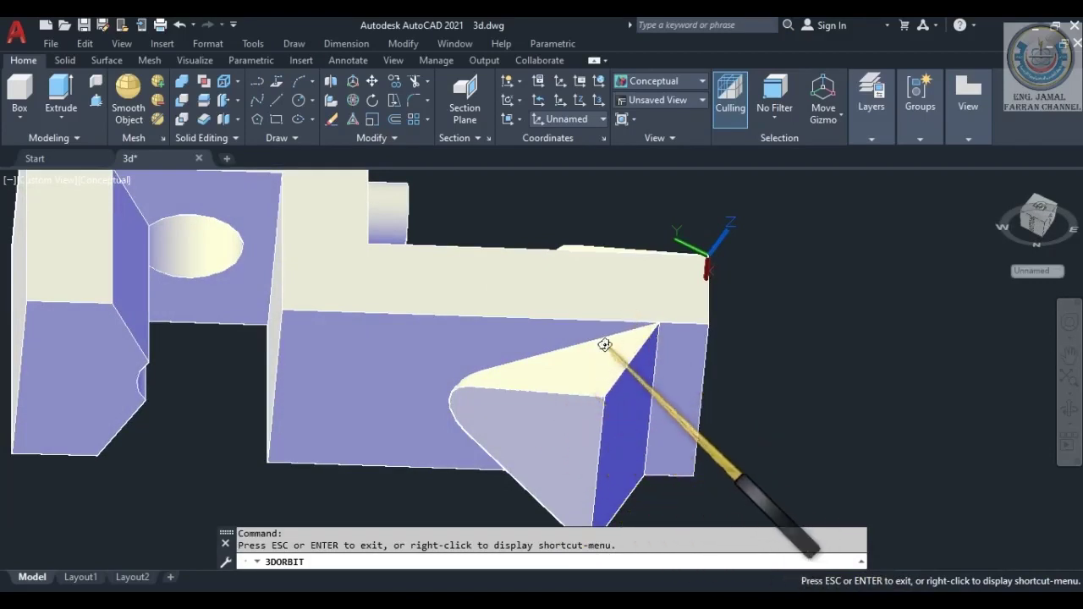
mouse_move(609, 371)
mouse_down()
mouse_move(617, 355)
mouse_move(607, 409)
mouse_up()
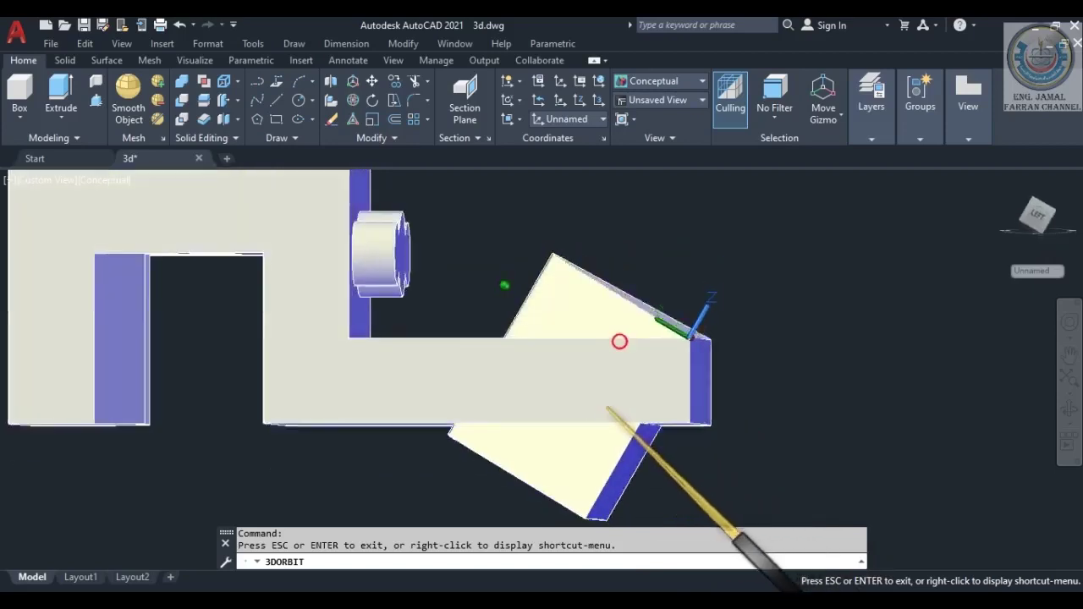
drag(609, 338, 640, 225)
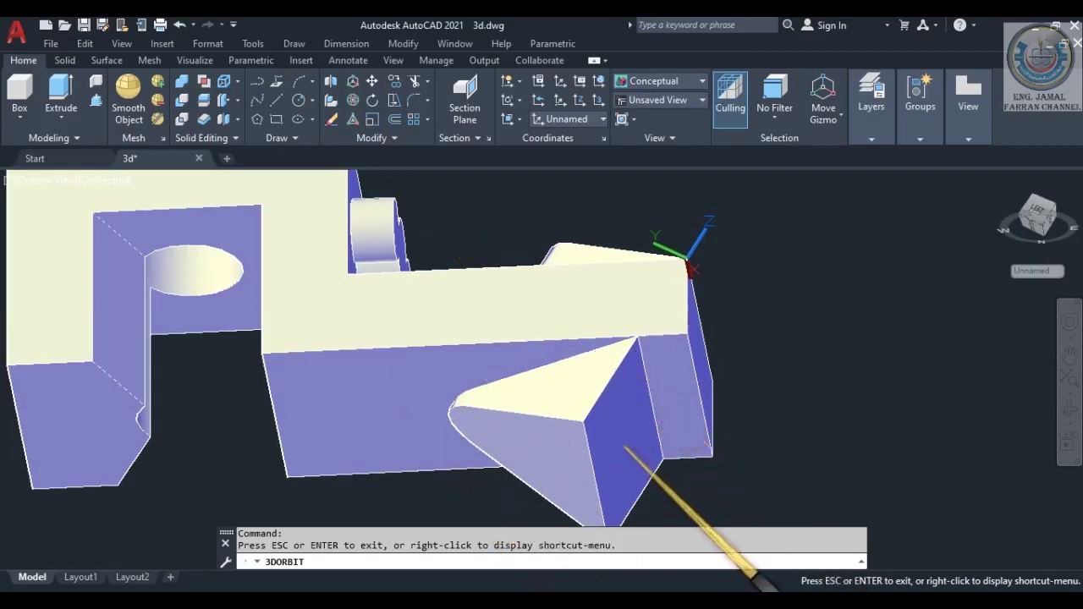
drag(428, 309, 549, 280)
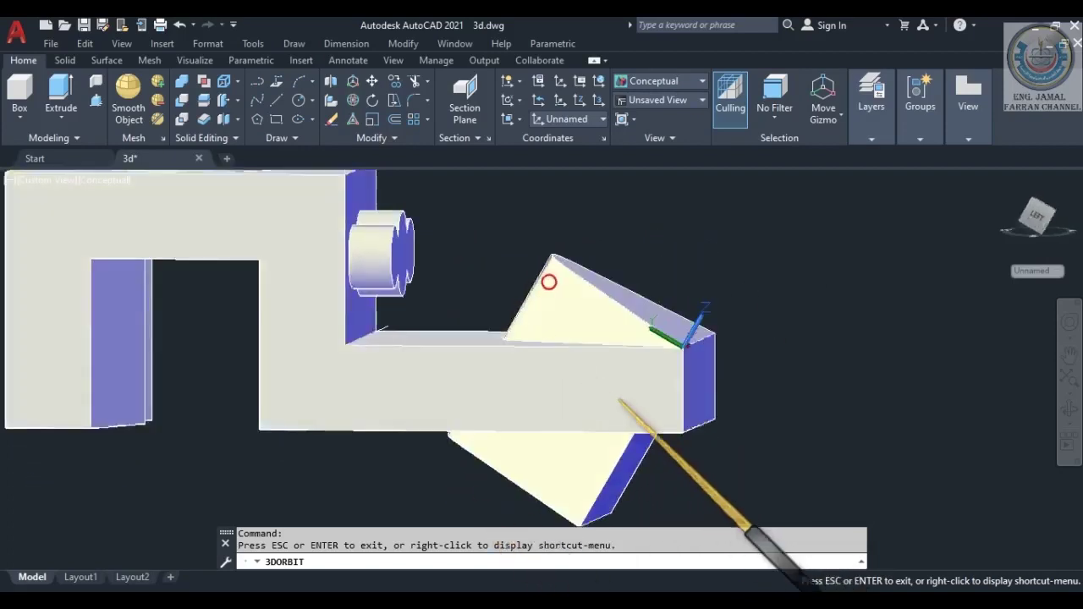
drag(583, 364, 657, 356)
drag(618, 304, 572, 277)
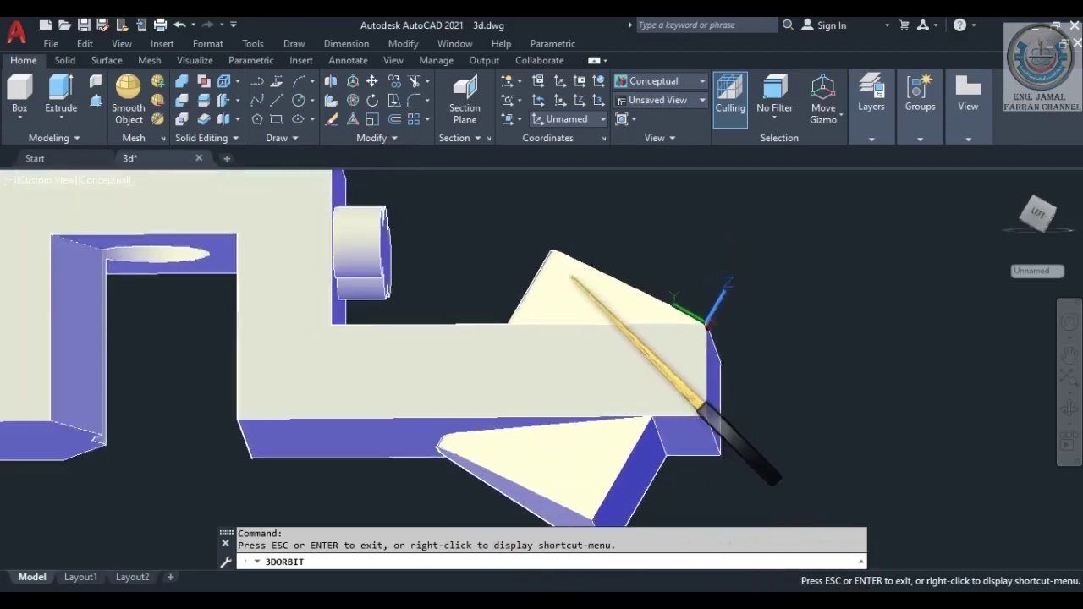
scroll(570, 282, down, 3)
key(Escape)
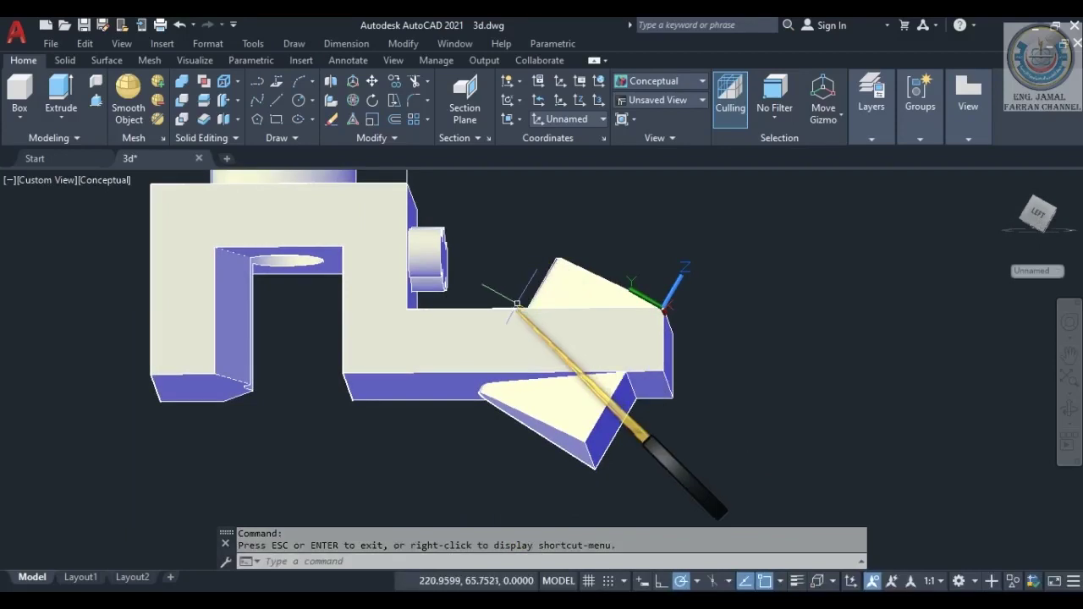
Switch the model to the Front view with the lower plate and its inclined solid in close-up.
click(61, 180)
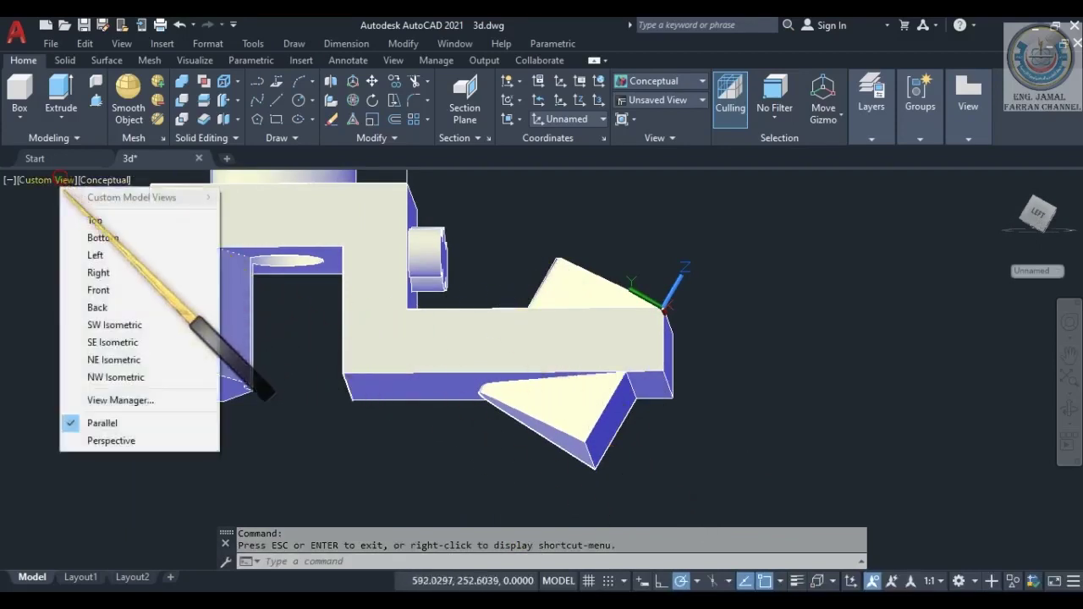
click(100, 290)
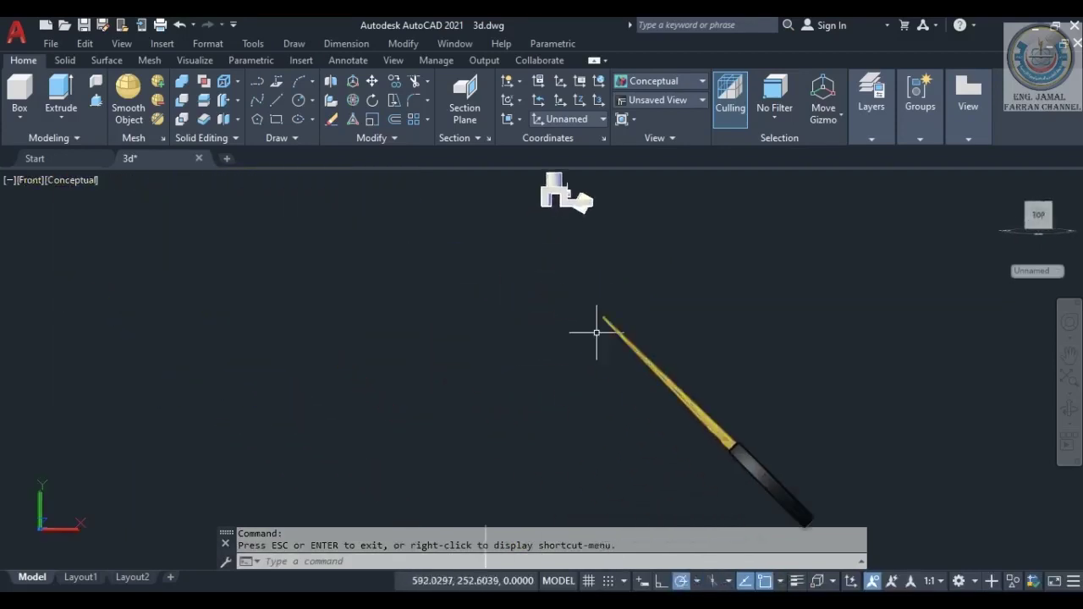
scroll(580, 215, up, 8)
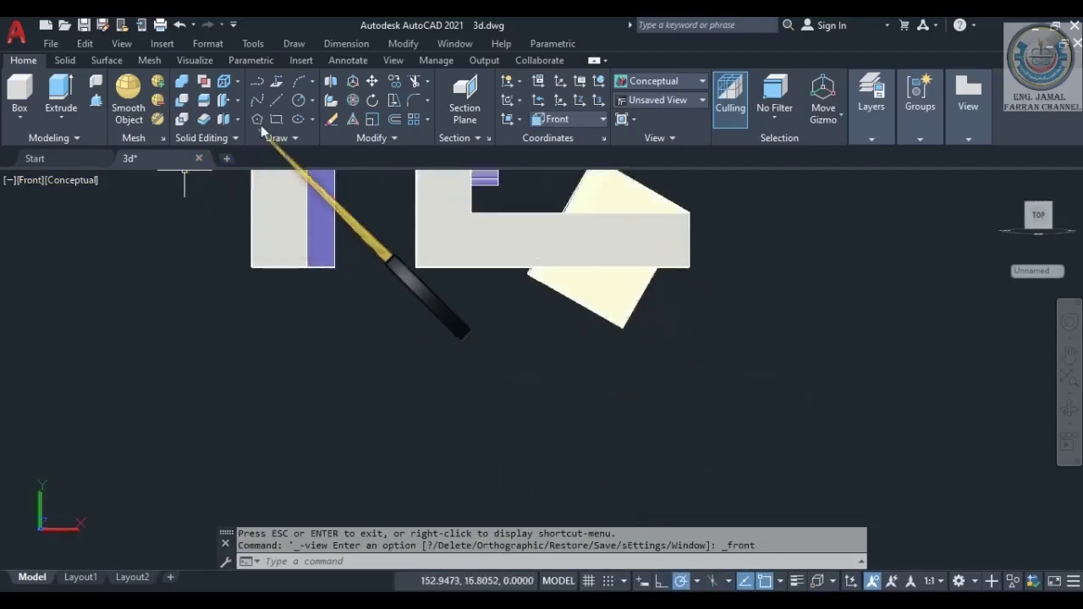
Draw a rectangle wider than the lower plate in the clear space below the inclined solid.
click(276, 100)
click(437, 369)
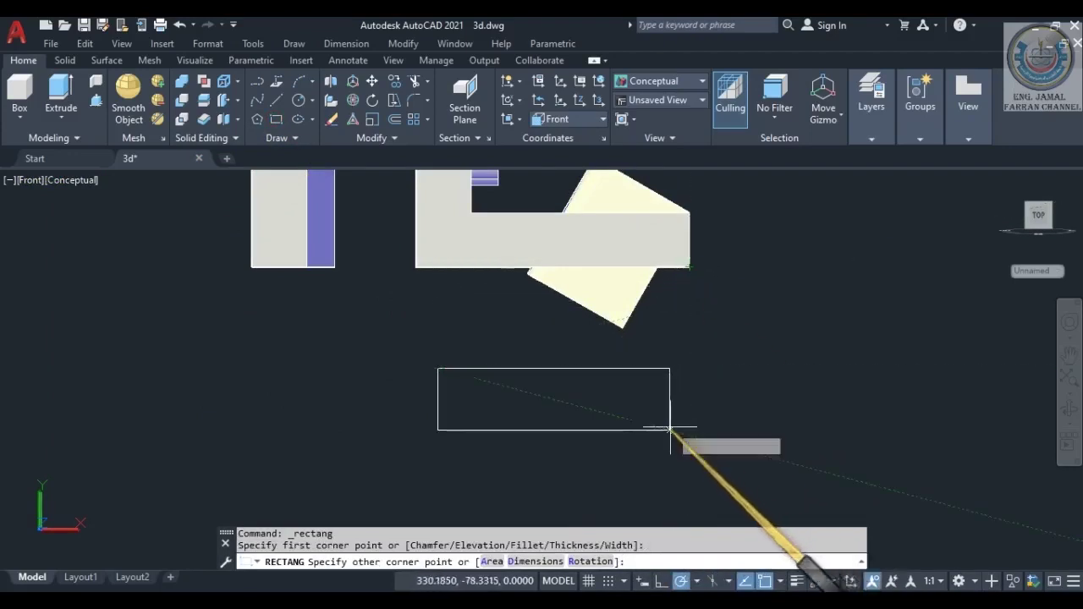
click(781, 506)
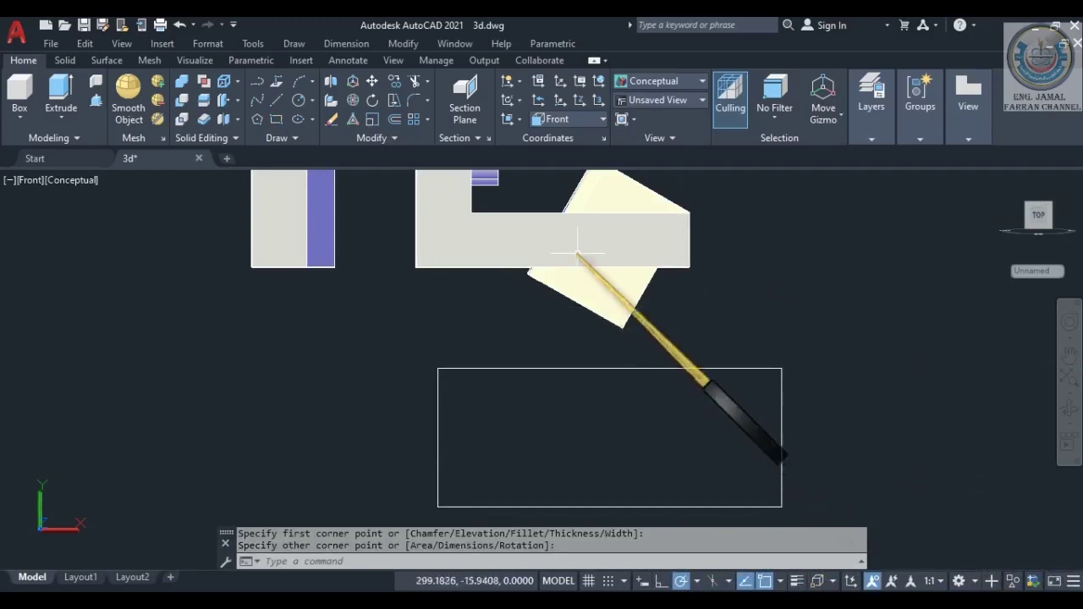
Press-pull the rectangle below the bracket toward the front into a block about 94 units deep.
click(1070, 409)
drag(729, 330, 489, 346)
right_click(395, 325)
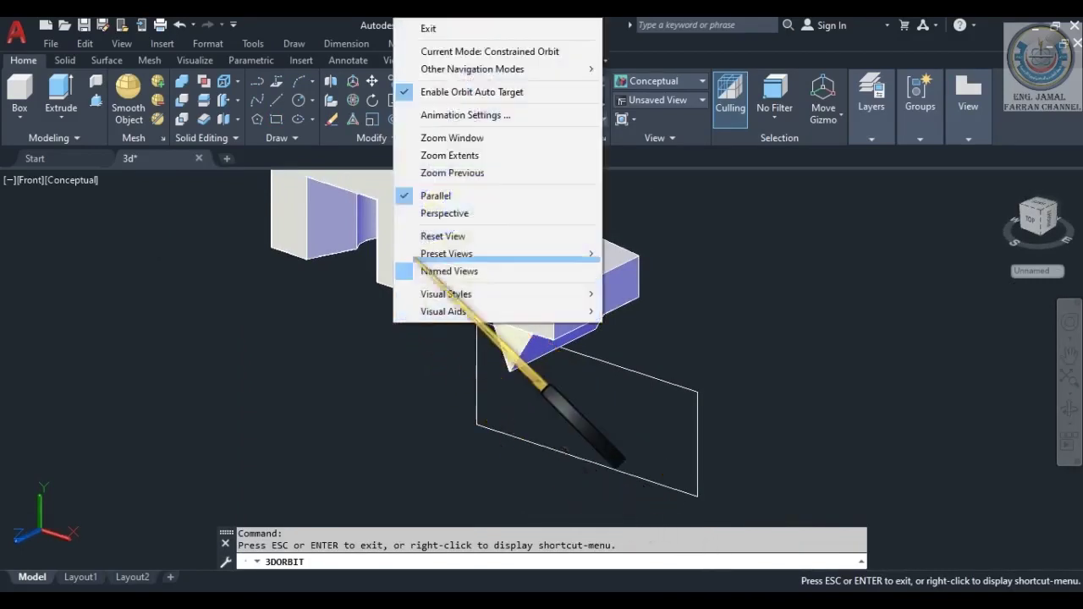
click(423, 28)
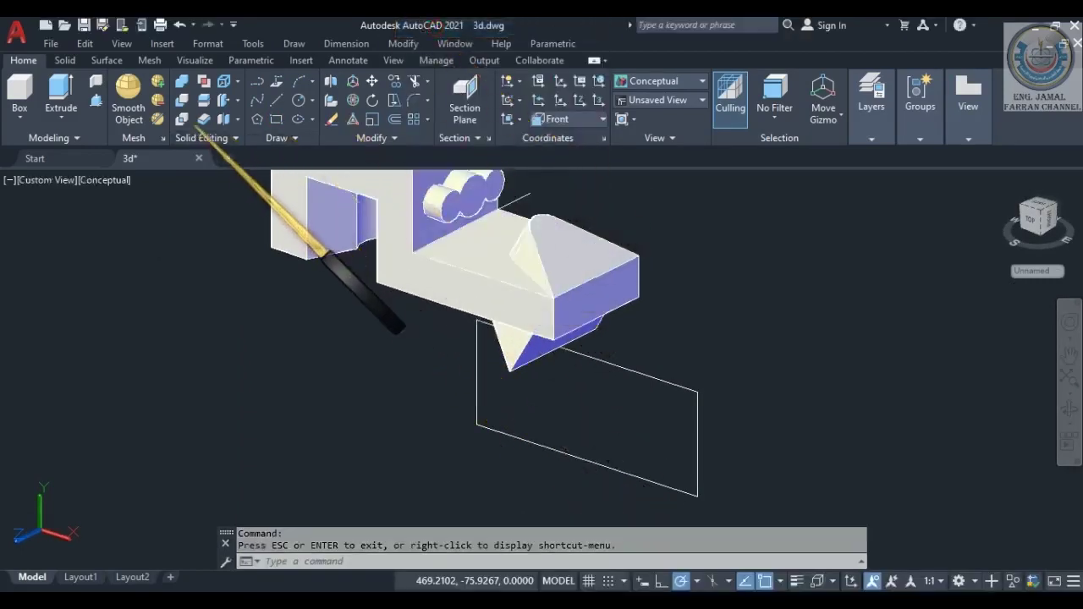
key(ctrl+shift+e)
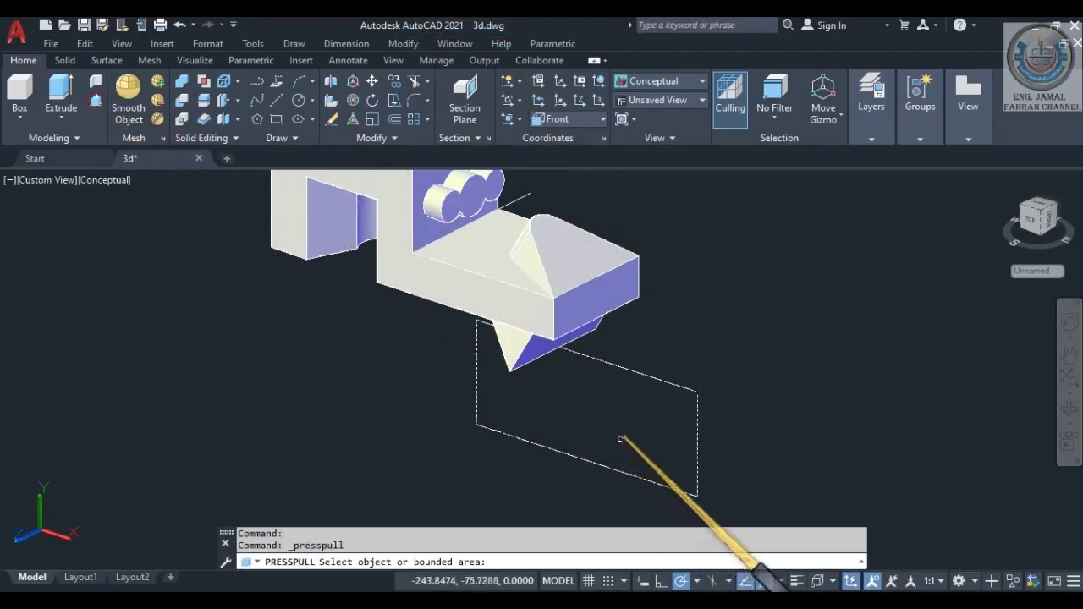
click(634, 429)
click(445, 458)
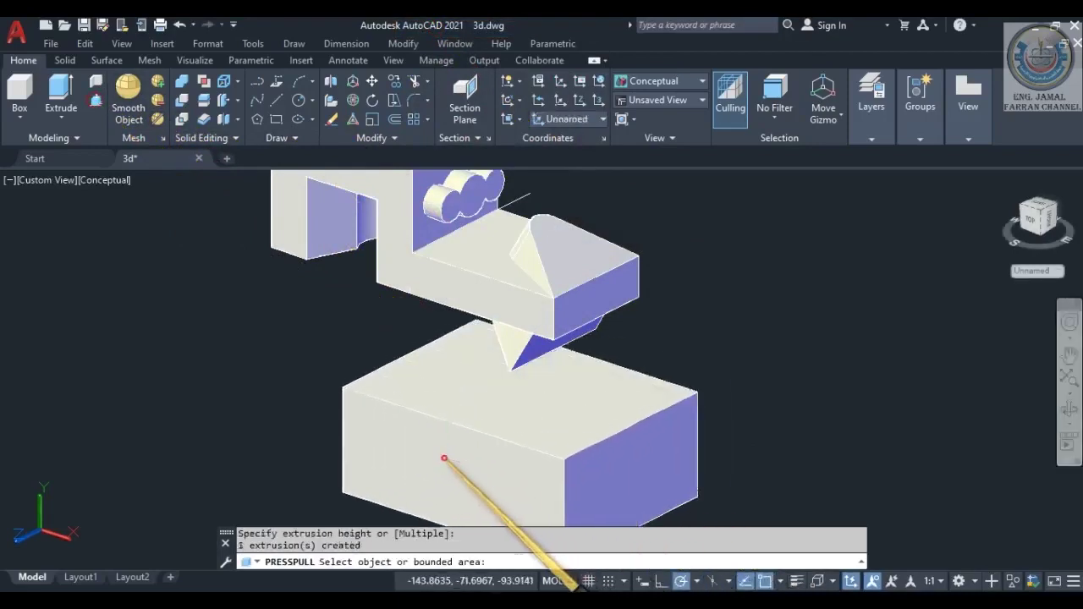
key(Return)
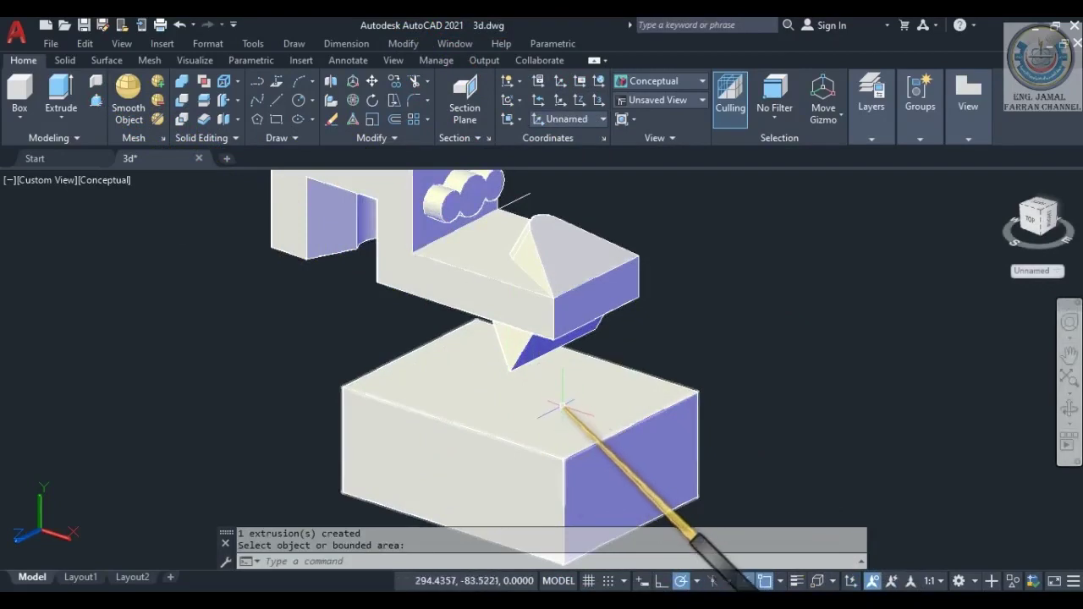
Move the block so its upper front corner meets the lower front corner at the free end of the lower plate.
click(373, 80)
click(527, 409)
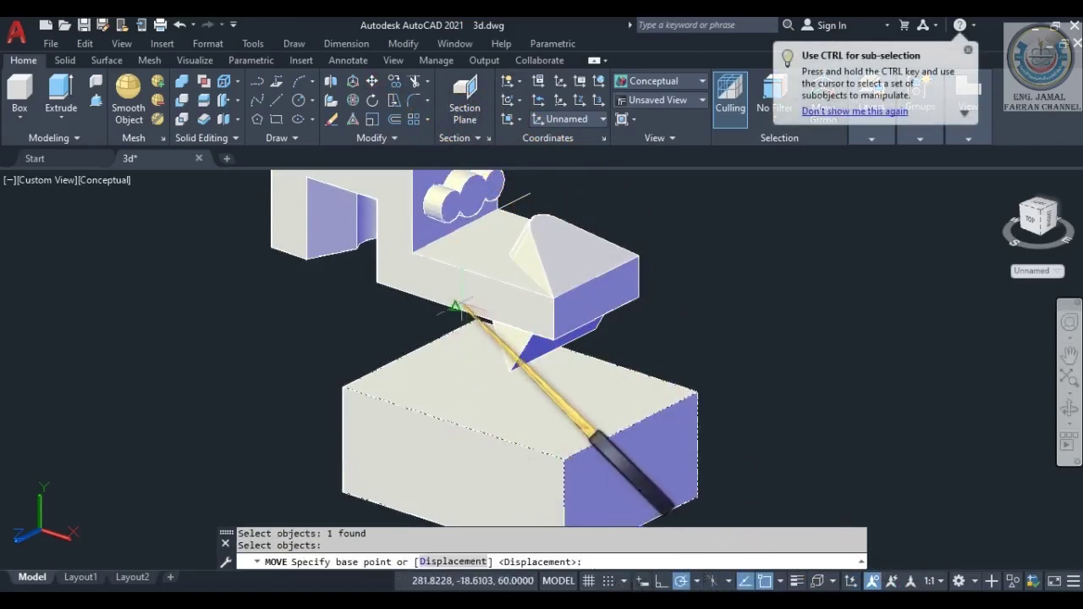
click(562, 461)
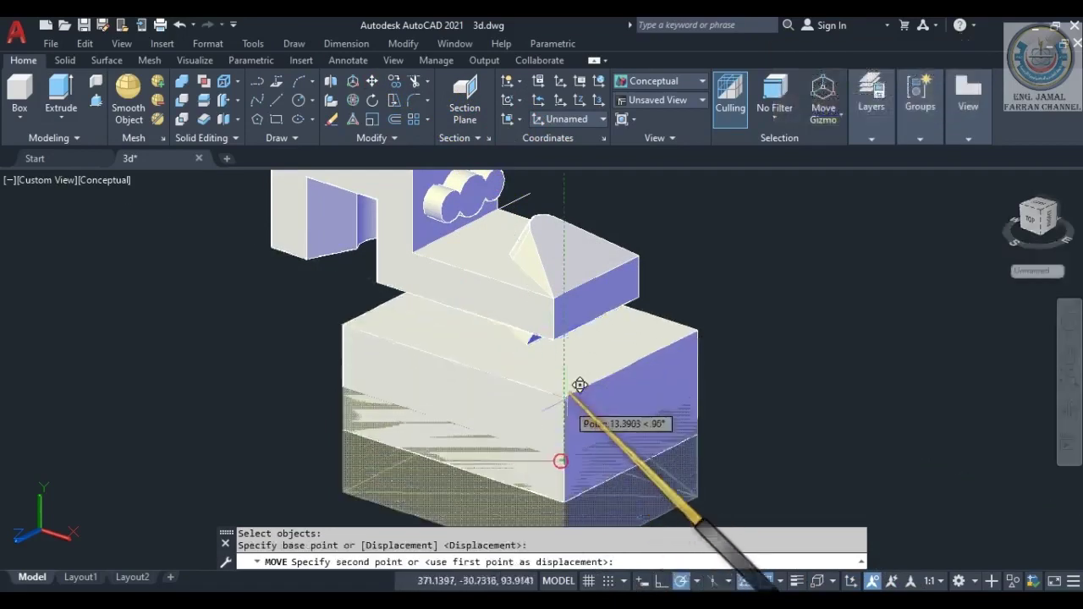
click(557, 325)
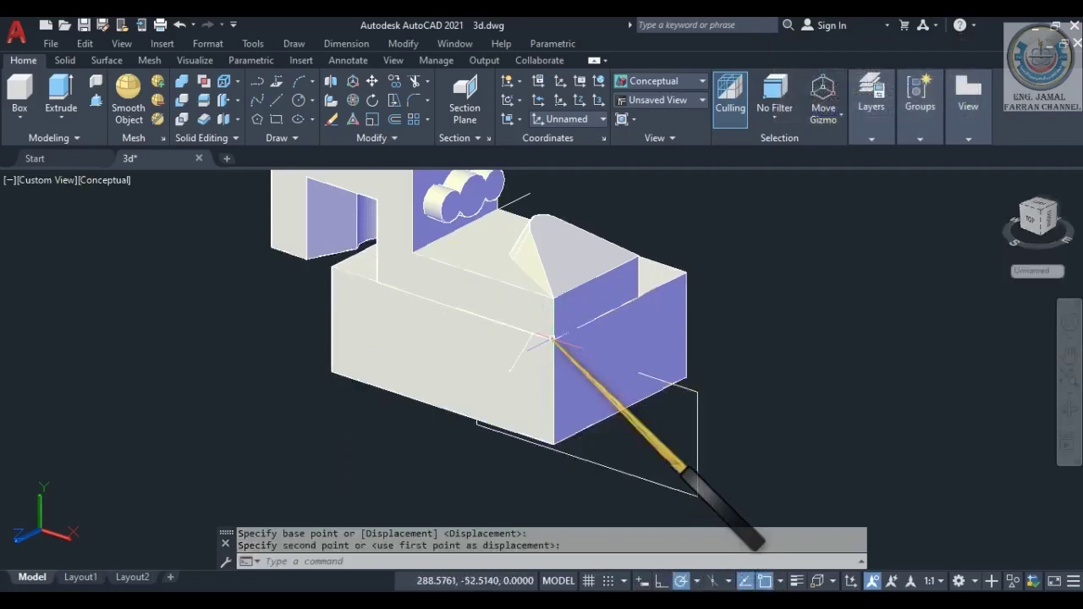
Subtract the block from the bracket to cut away the inclined projection beneath the lower plate.
click(1068, 407)
mouse_move(525, 386)
mouse_down()
mouse_move(624, 302)
mouse_move(566, 392)
mouse_move(551, 394)
mouse_move(534, 437)
mouse_move(508, 375)
mouse_up()
drag(507, 285, 501, 315)
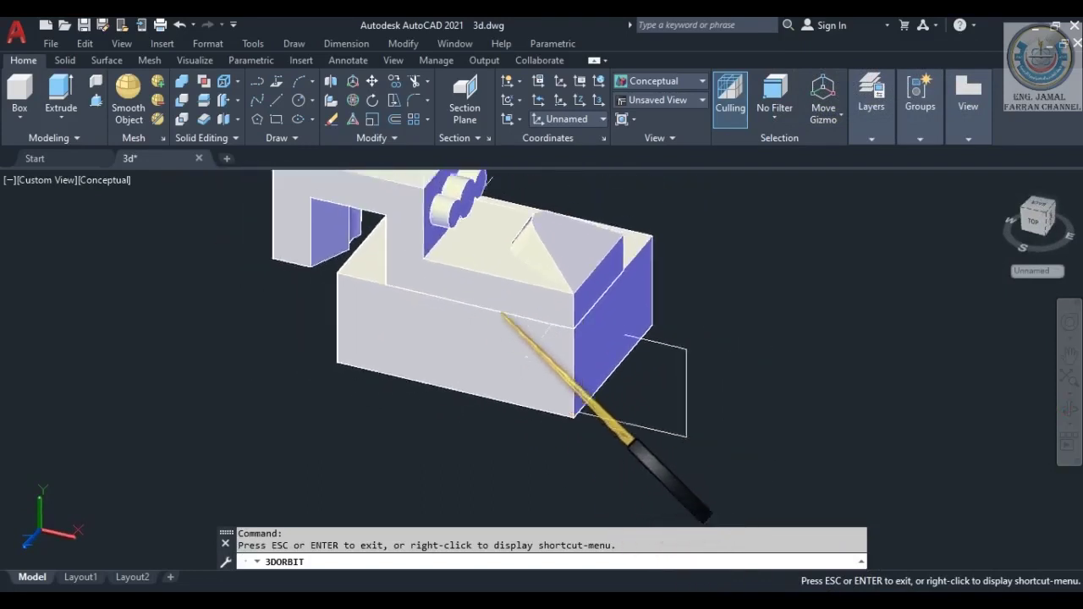
key(Escape)
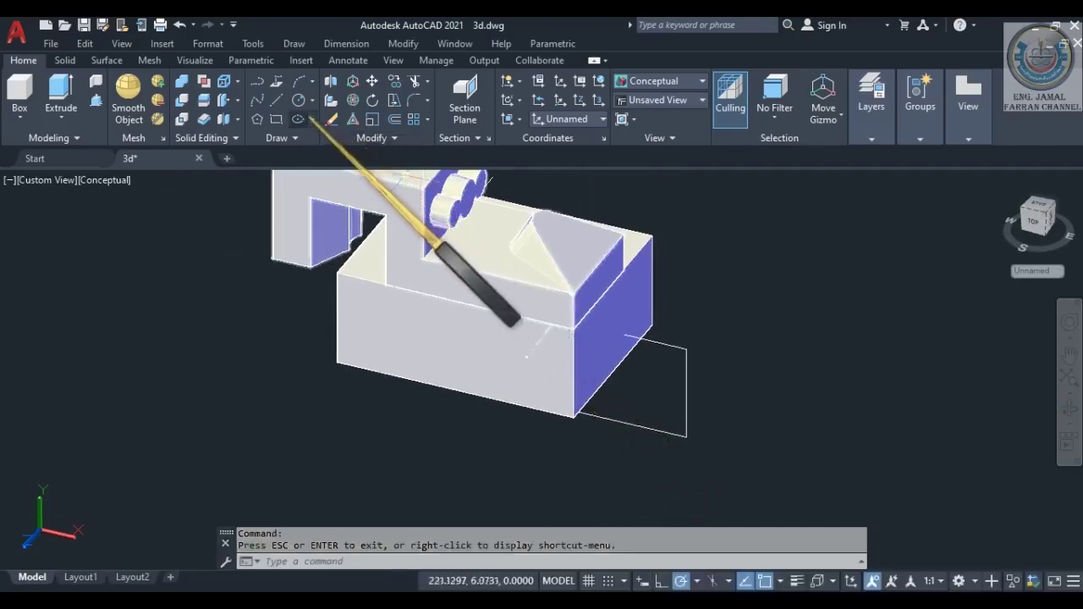
key(Escape)
click(180, 100)
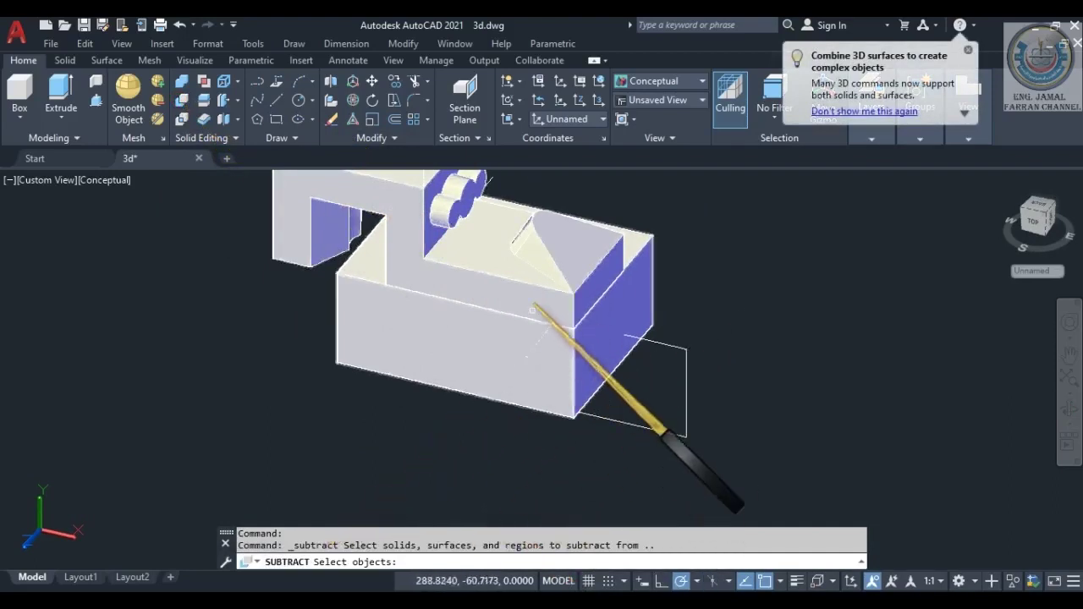
click(517, 252)
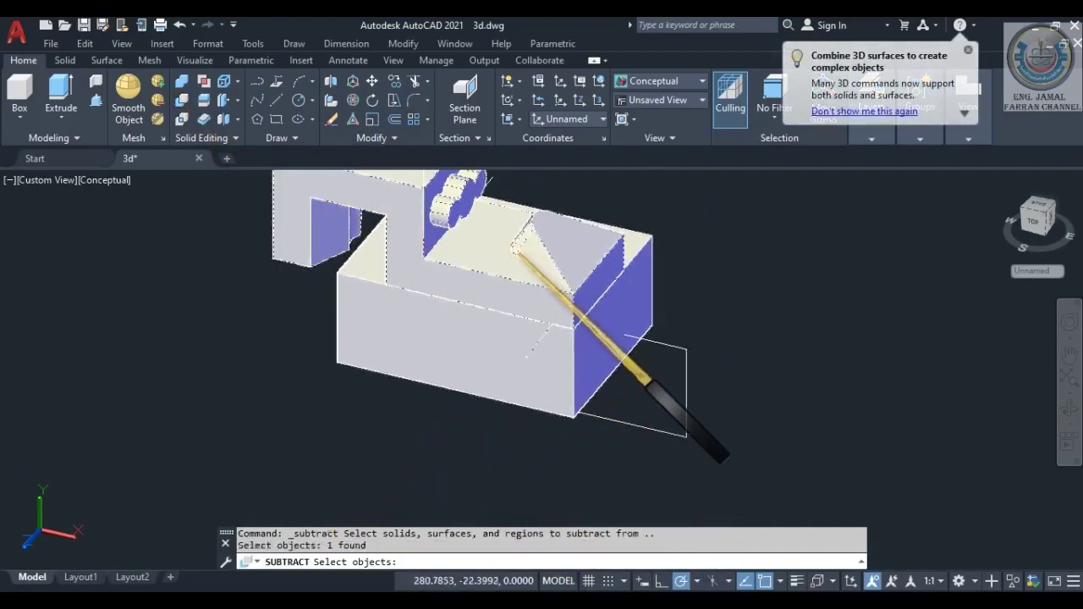
key(Return)
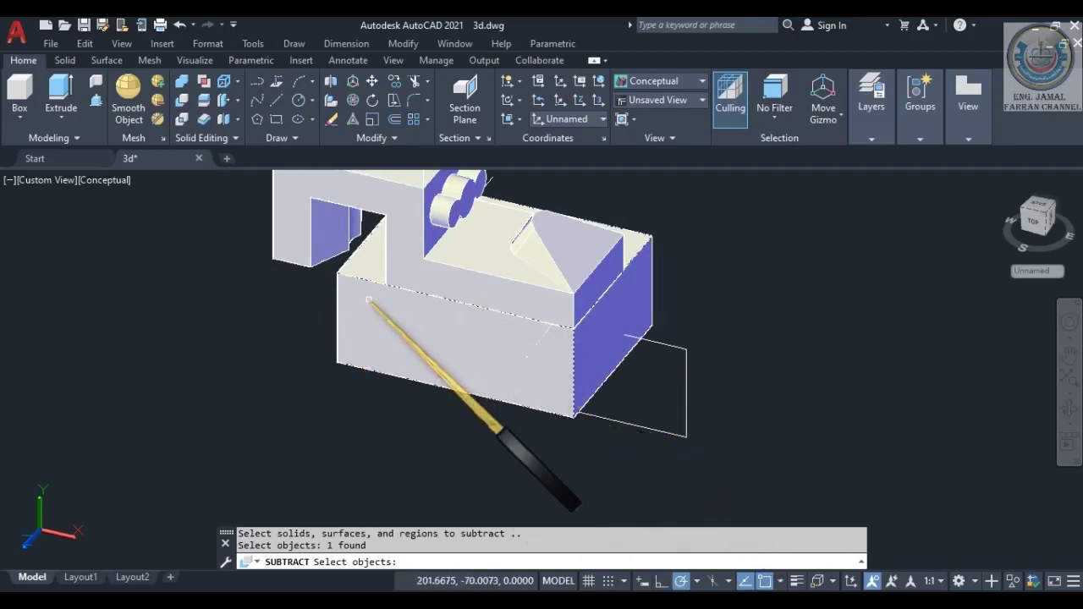
key(Return)
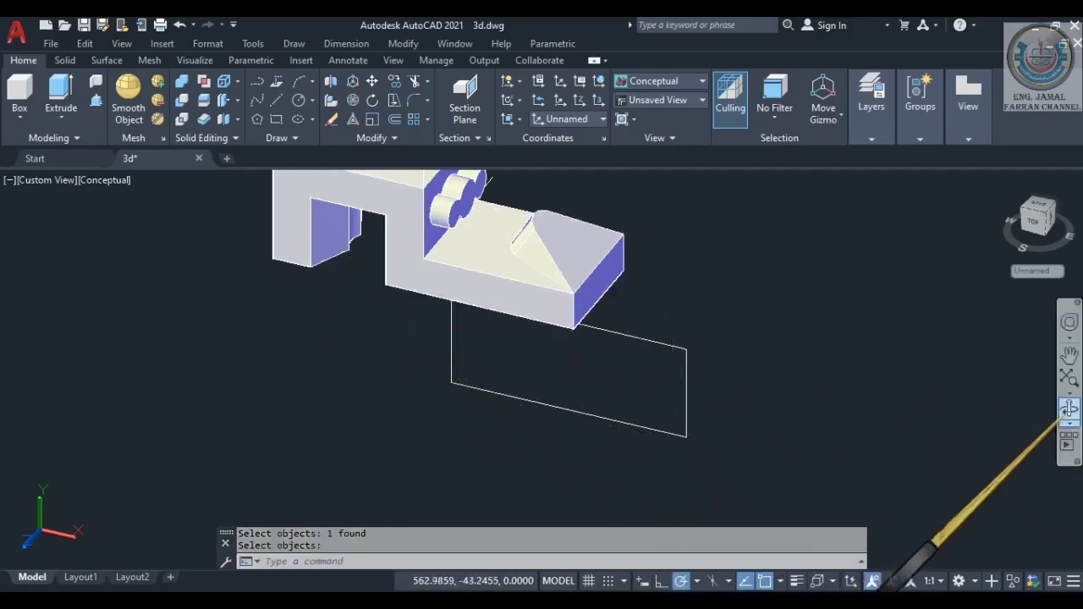
Examine the trimmed bracket from several angles, checking the underside of the lower plate and the inclined projection above it.
click(1068, 407)
drag(616, 347, 476, 303)
drag(530, 437, 503, 314)
drag(500, 273, 502, 322)
drag(484, 390, 496, 247)
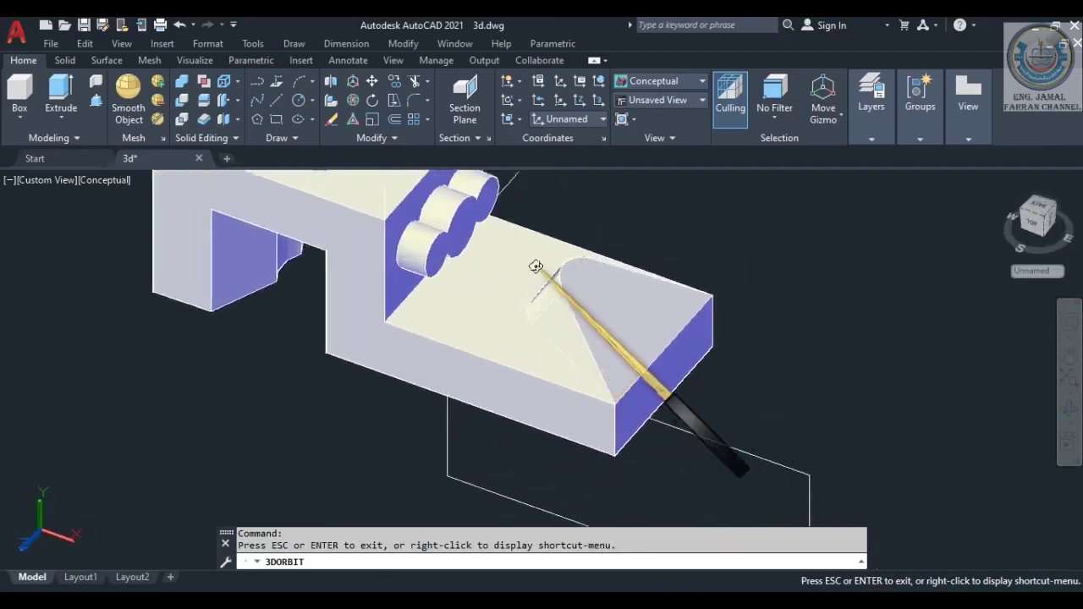
mouse_move(561, 302)
mouse_down()
mouse_move(565, 248)
mouse_move(547, 305)
mouse_move(544, 223)
mouse_move(541, 283)
mouse_move(556, 284)
mouse_up()
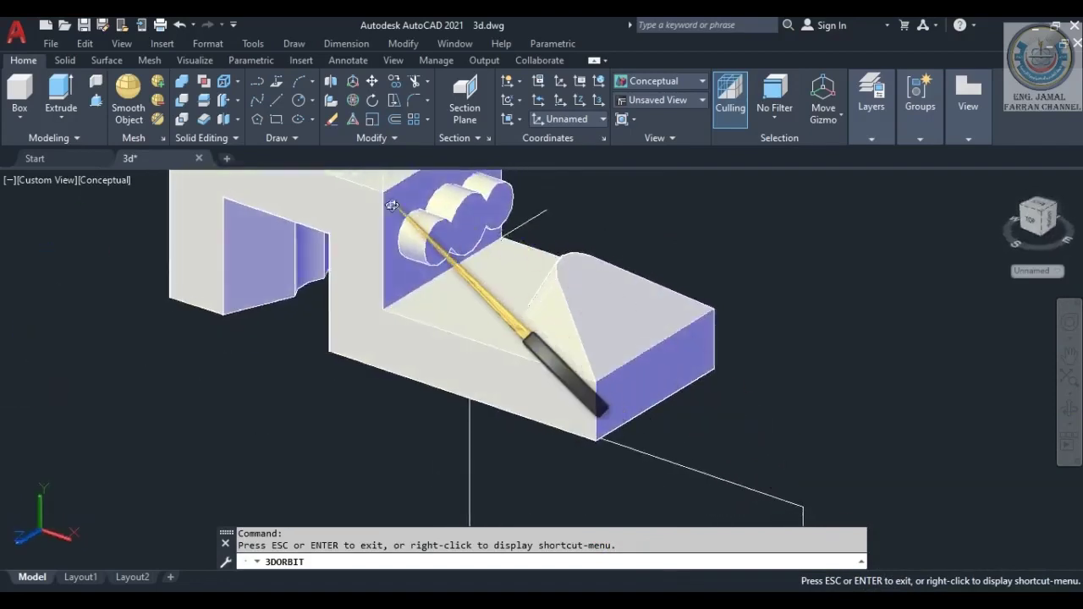
drag(454, 381, 393, 224)
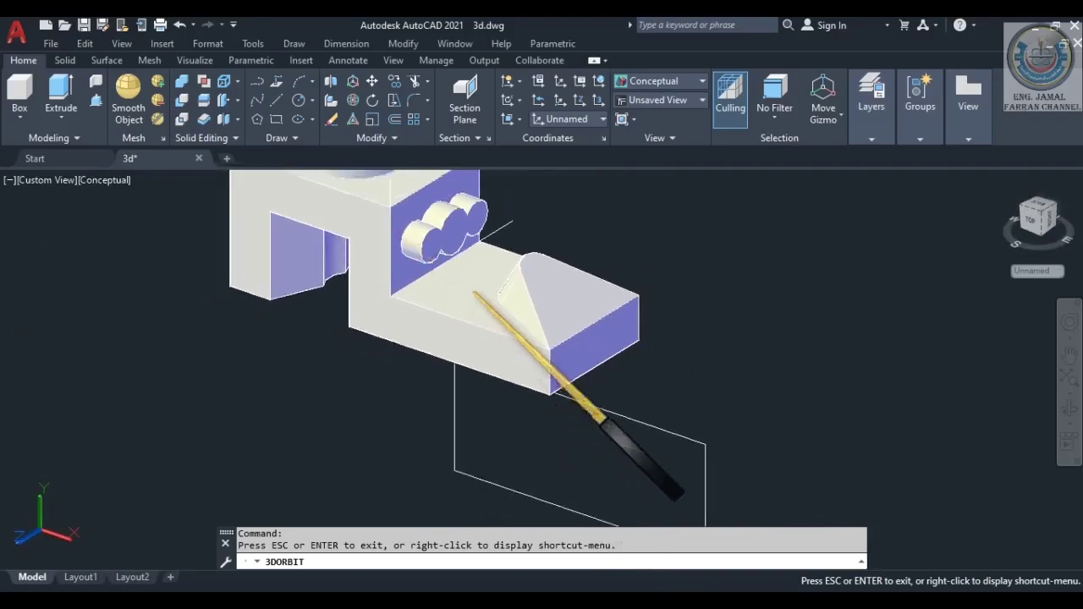
drag(513, 283, 536, 283)
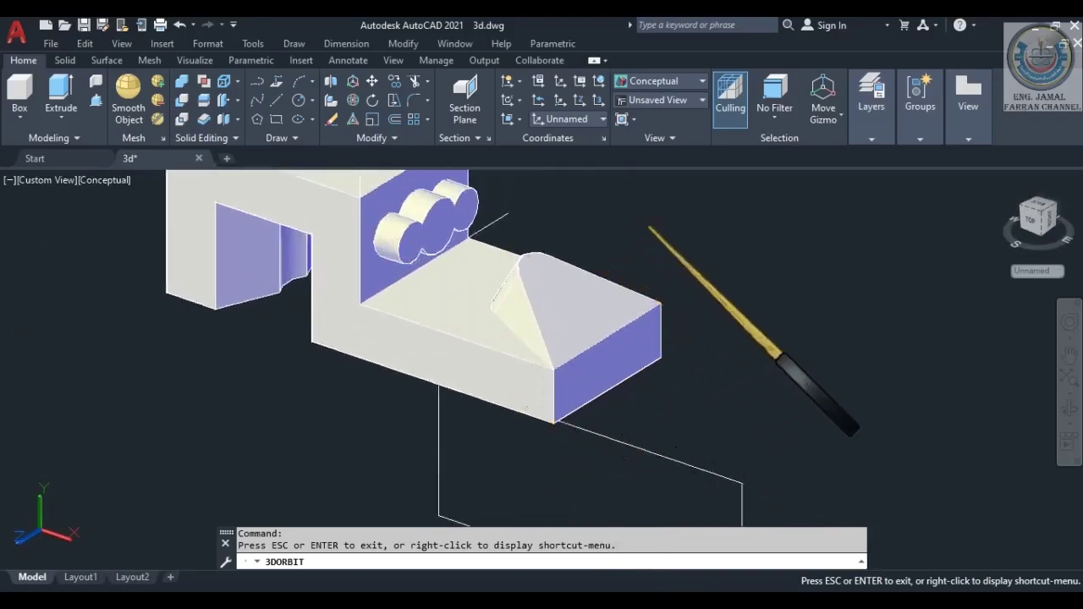
key(Escape)
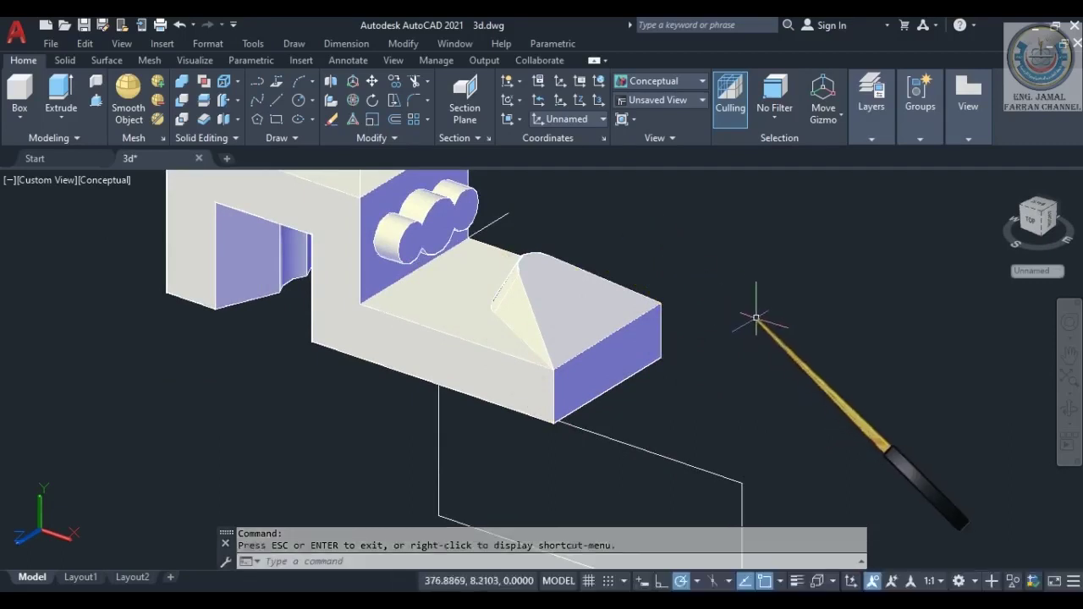
Turn on Dynamic UCS and toggle the grid display on and back off.
click(850, 580)
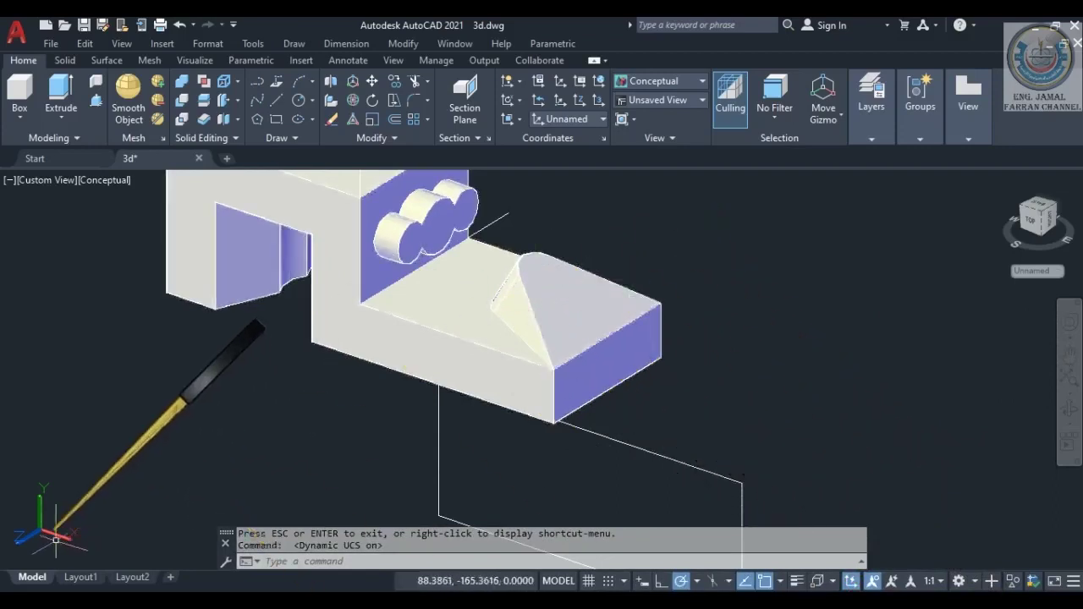
key(F7)
key(F7)
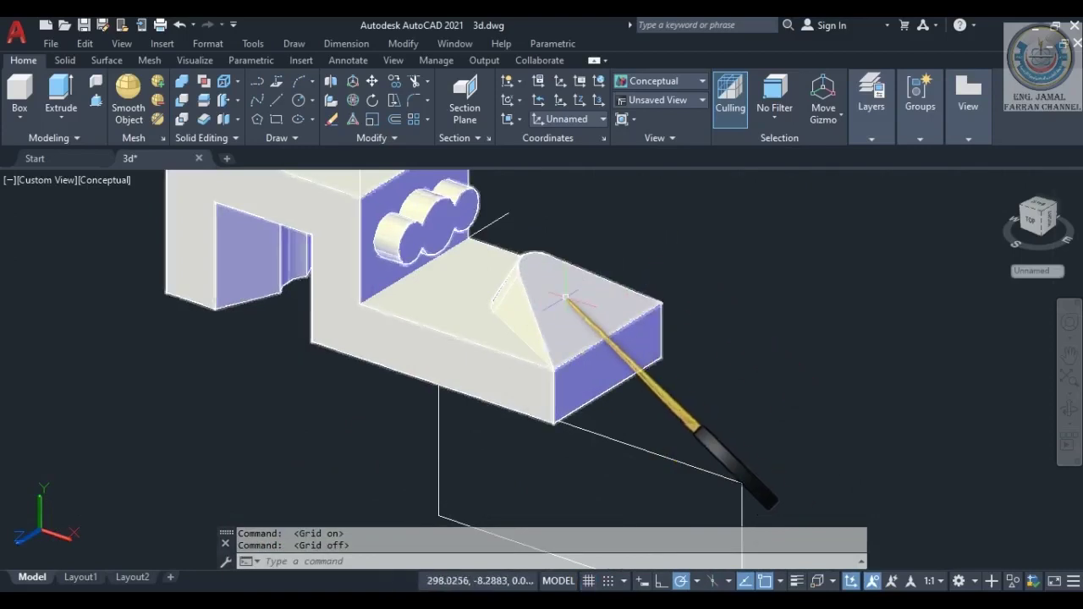
Draw a circle of radius 5 on the inclined face, centred on the centre of its rounded end.
scroll(555, 244, up, 2)
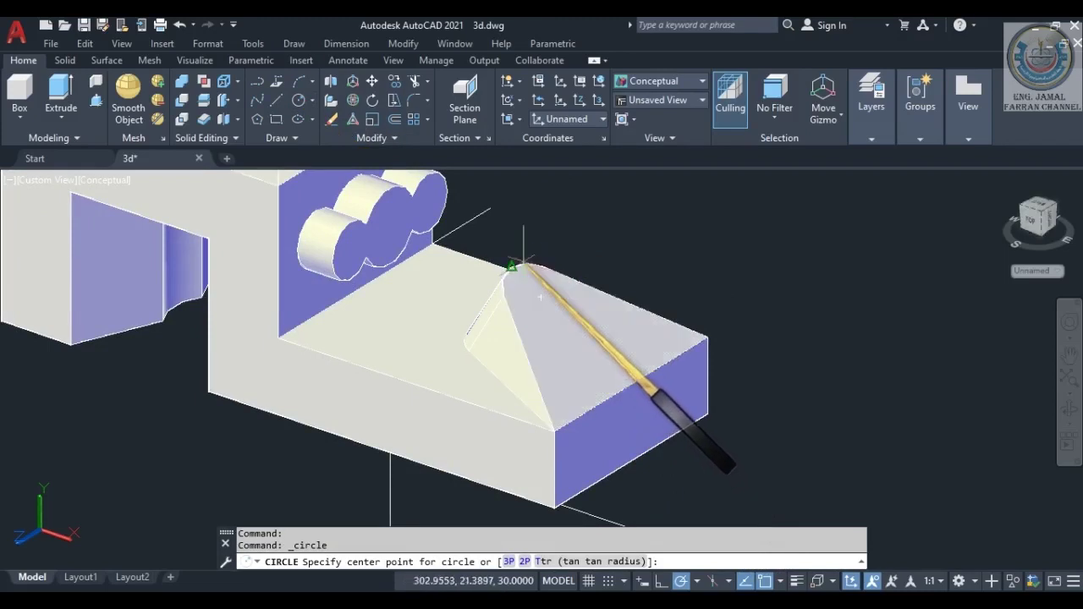
scroll(531, 264, up, 3)
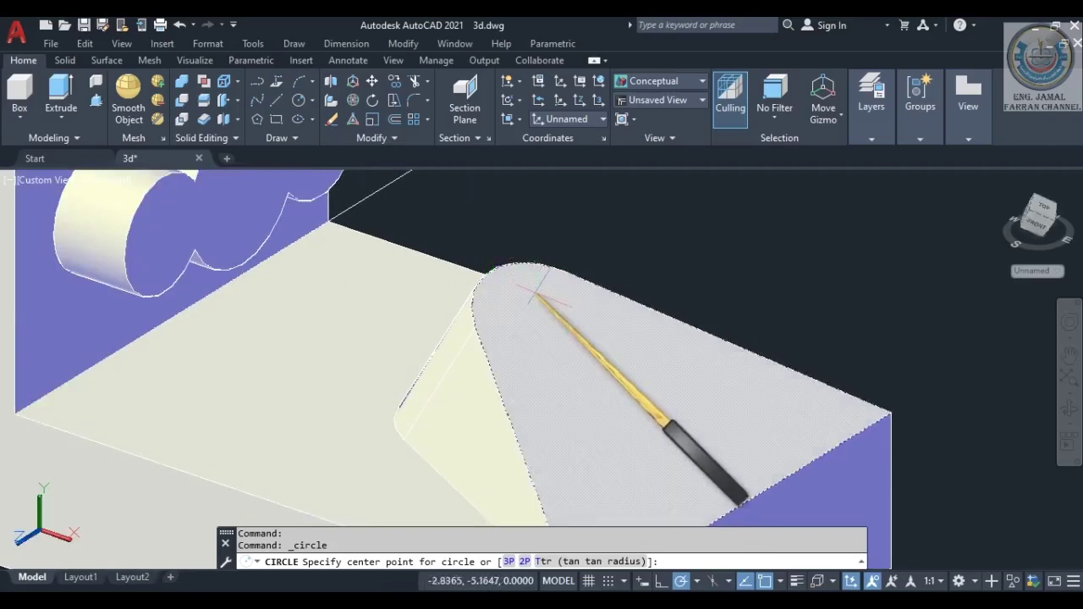
shift+right_click(536, 294)
click(577, 397)
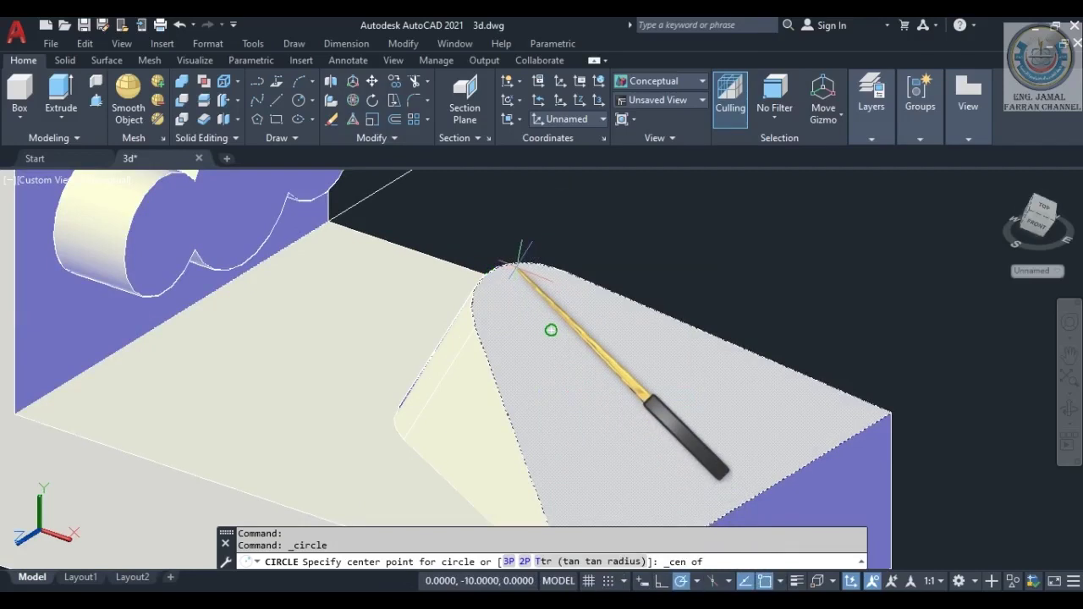
click(518, 267)
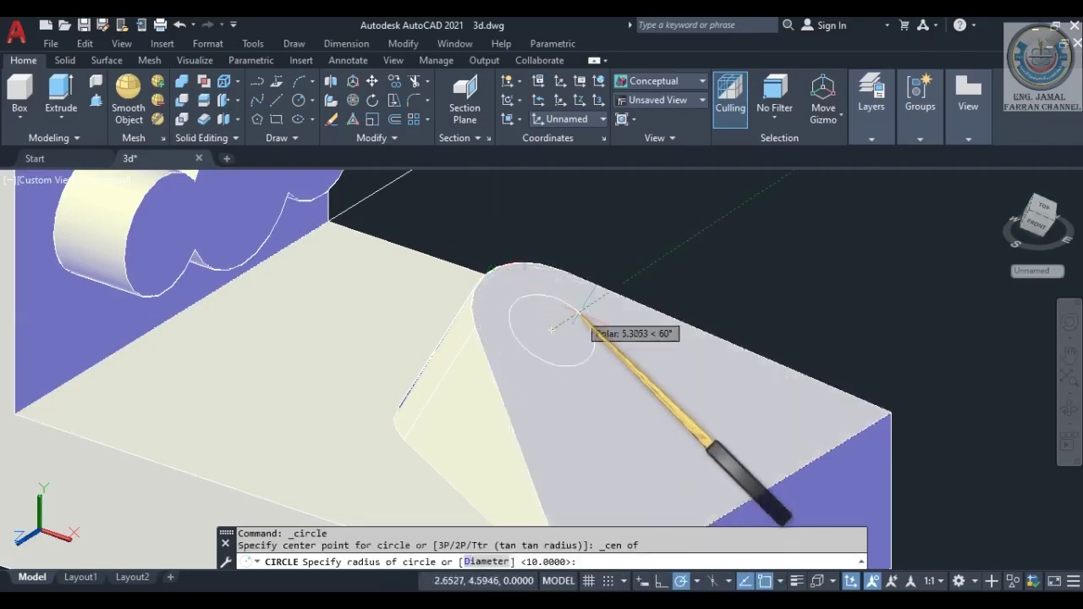
scroll(578, 315, down, 2)
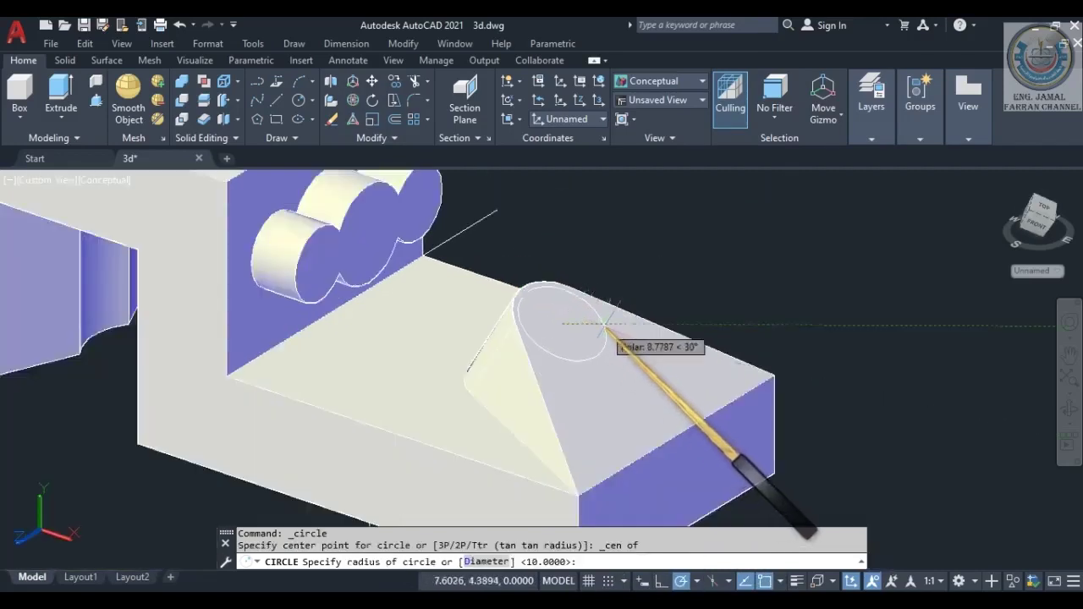
text(5)
key(Return)
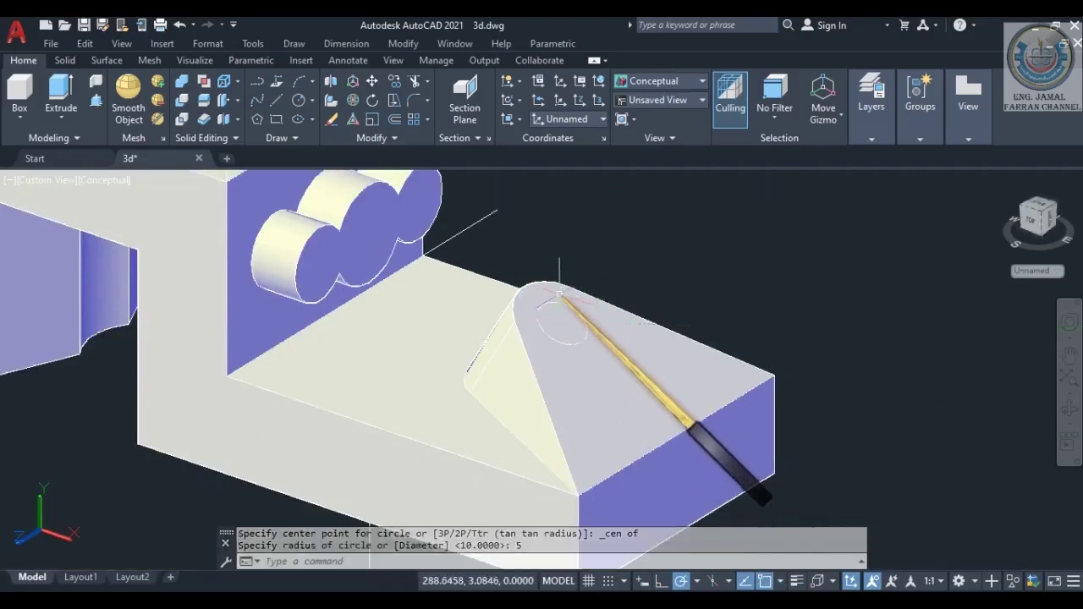
Press-pull the circle into the inclined projection to cut a round hole.
scroll(538, 316, up, 2)
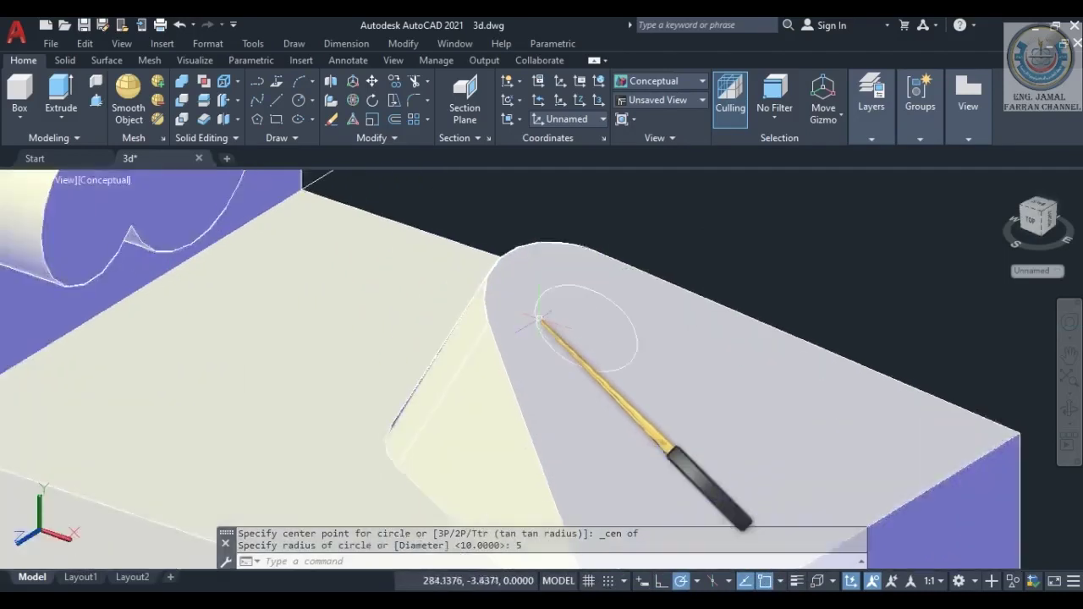
scroll(538, 316, down, 4)
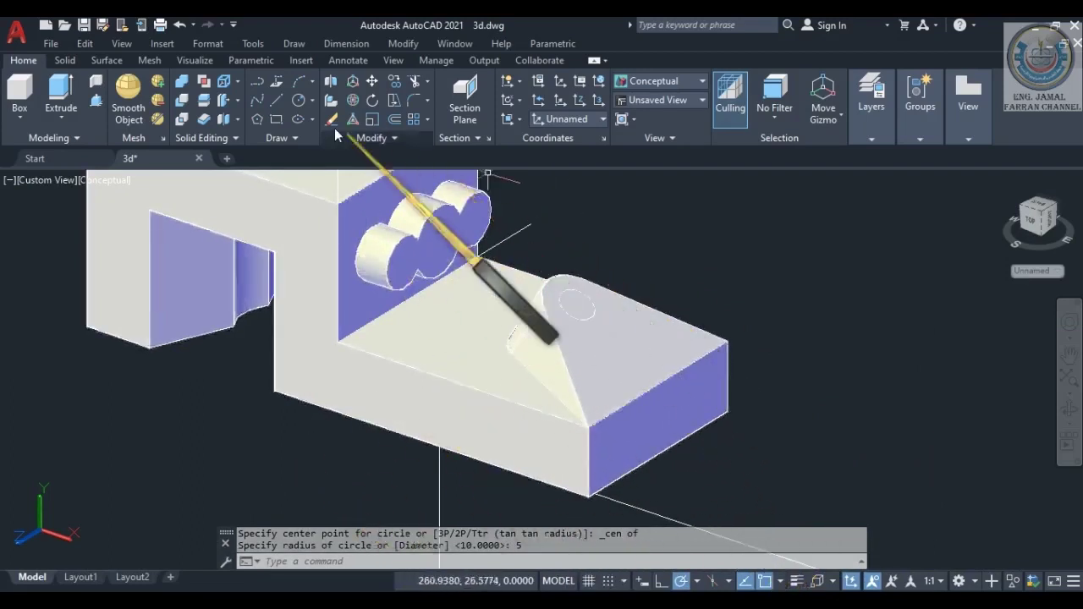
click(95, 82)
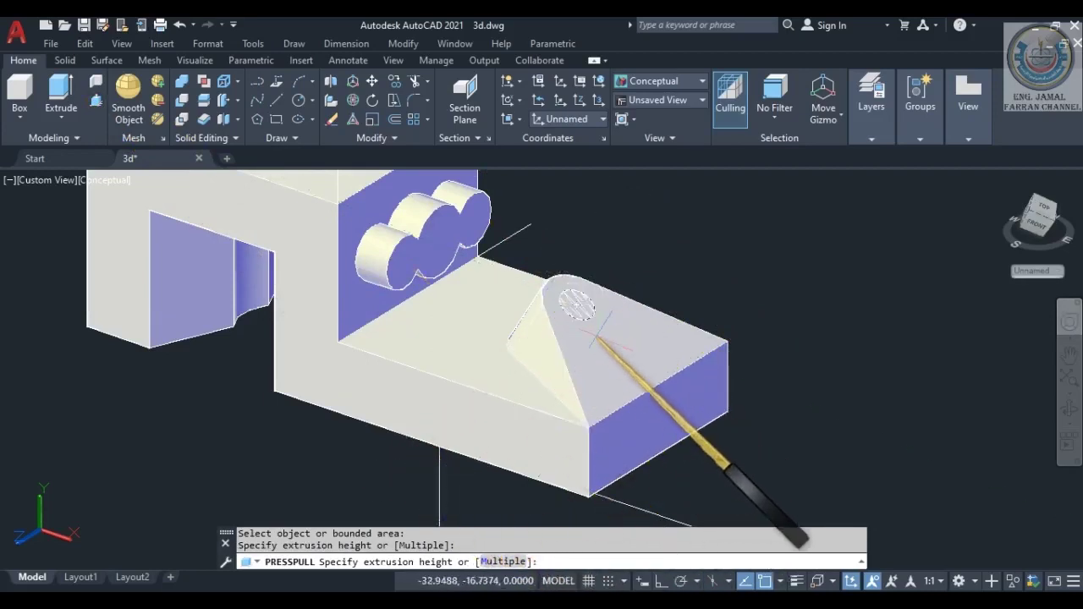
click(356, 489)
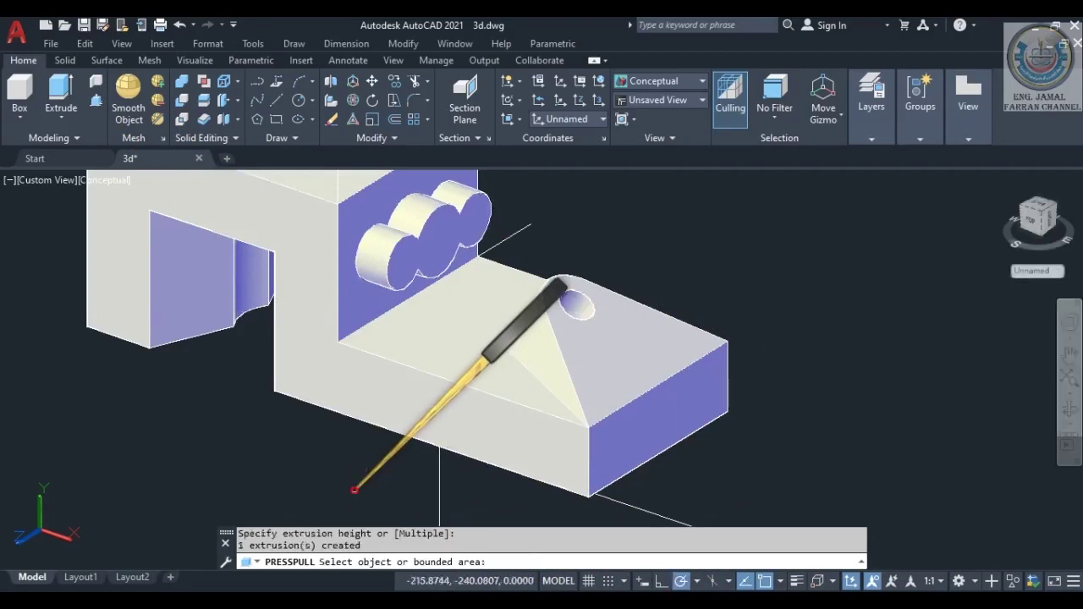
Examine the round hole in the inclined face together with the rest of the bracket from different angles.
click(1069, 409)
drag(652, 363, 563, 353)
scroll(580, 398, up, 3)
scroll(579, 396, down, 3)
drag(612, 411, 495, 324)
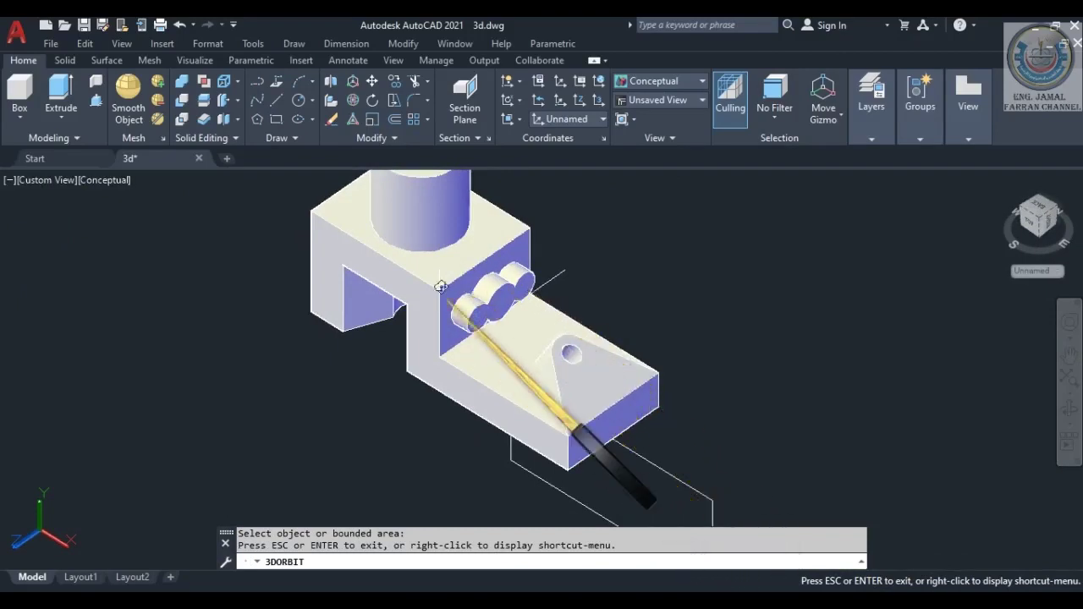
scroll(482, 372, down, 3)
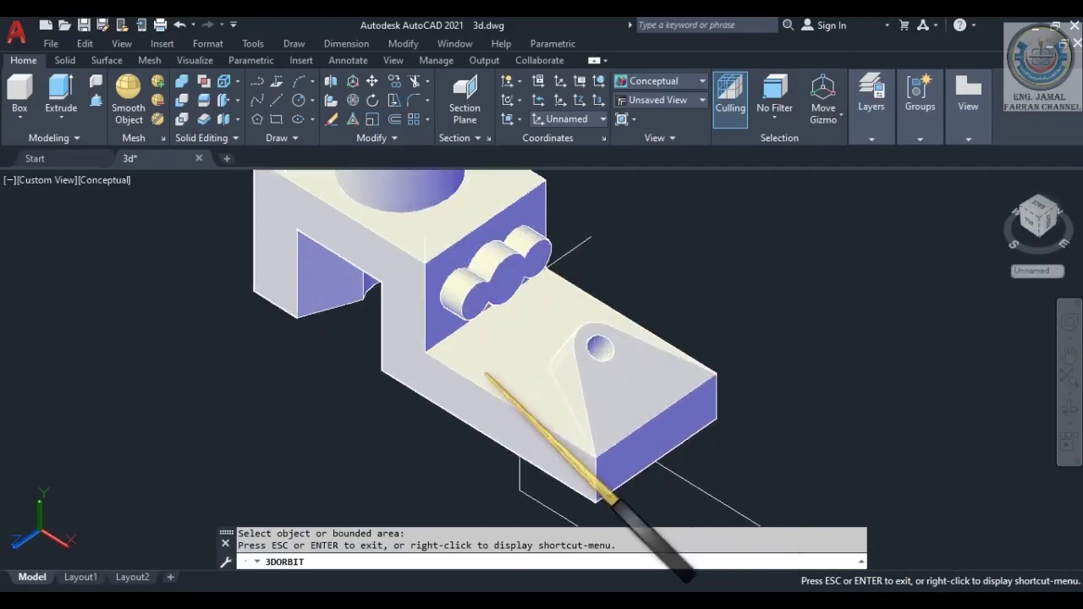
Finish orbiting around the bracket and end the resumed Press-pull command.
drag(482, 373, 467, 245)
scroll(468, 245, up, 3)
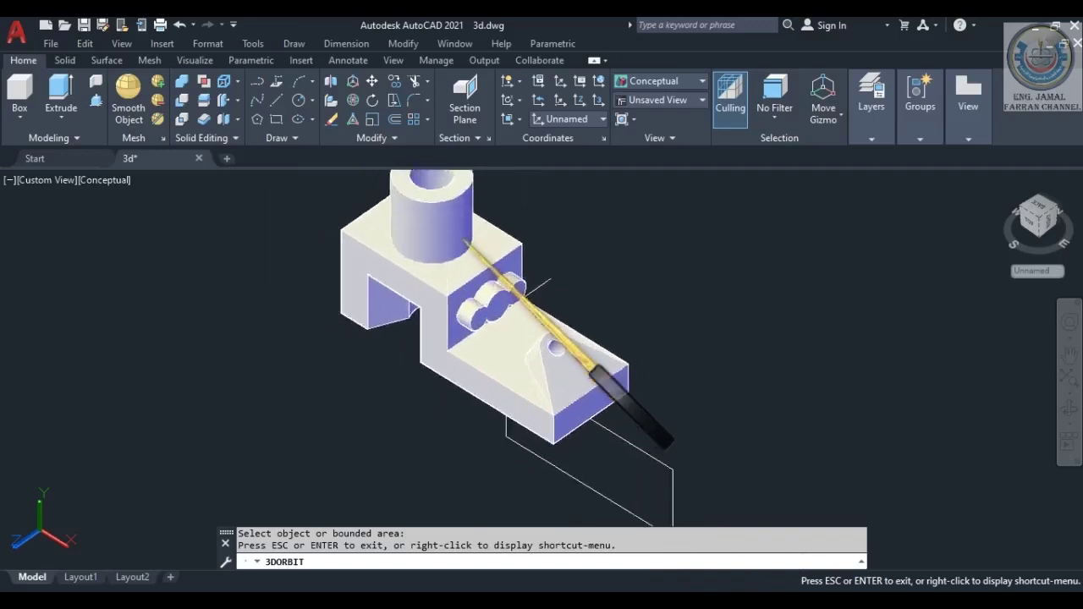
key(Escape)
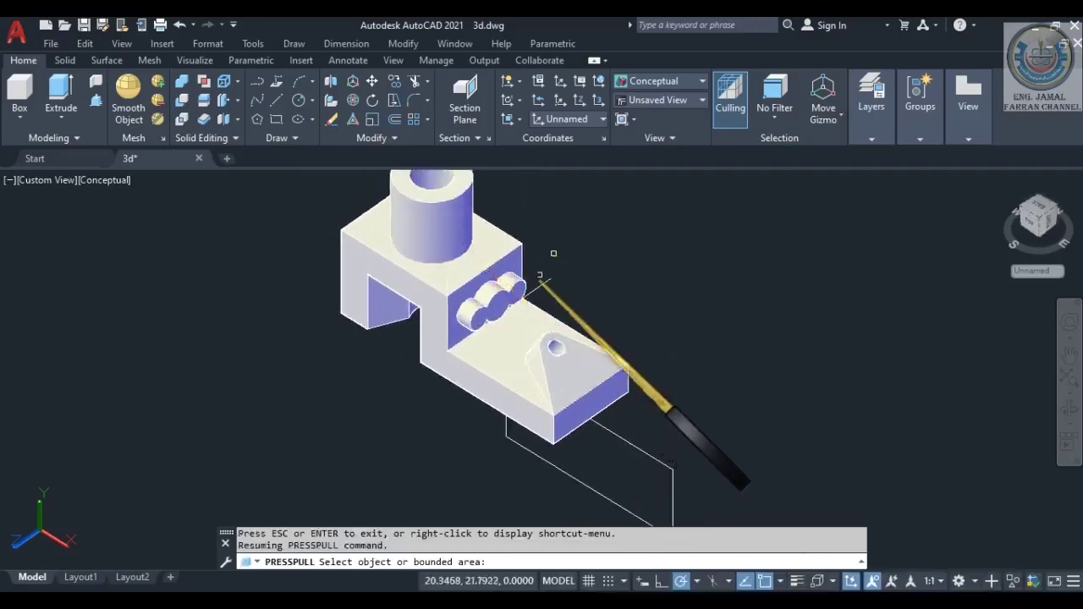
key(Return)
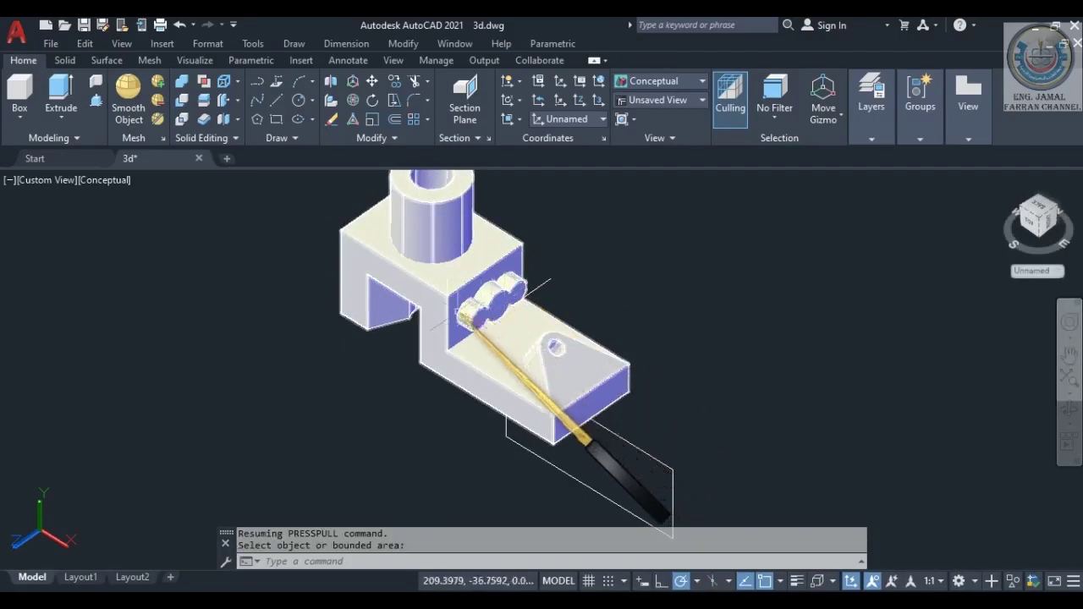
scroll(461, 311, up, 3)
scroll(450, 264, down, 3)
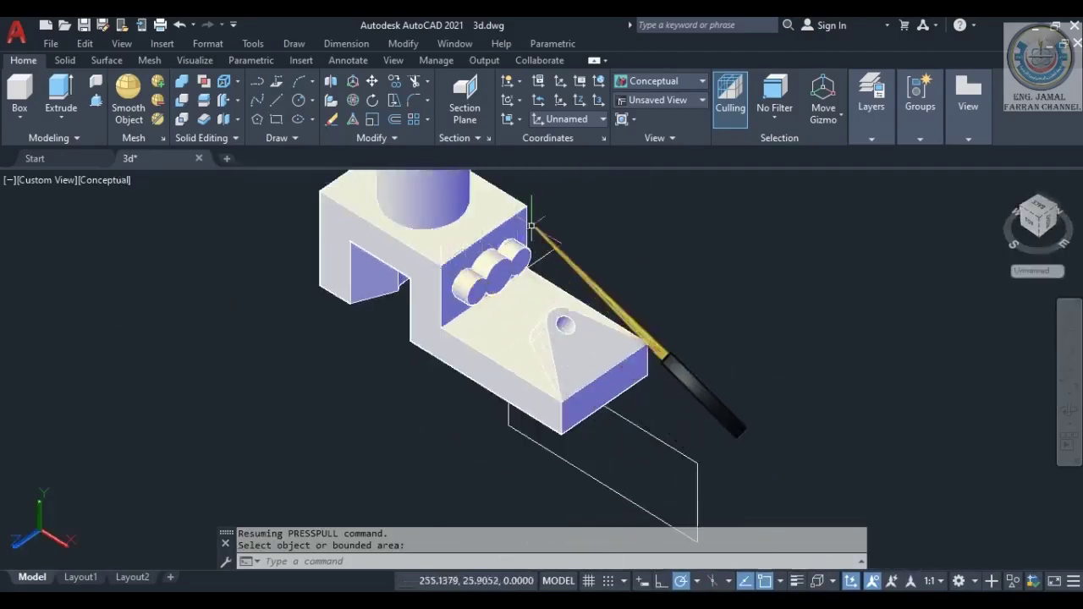
Fillet the top edge of the upper block, above the three rounded bosses, with a radius of 5.
scroll(483, 242, up, 5)
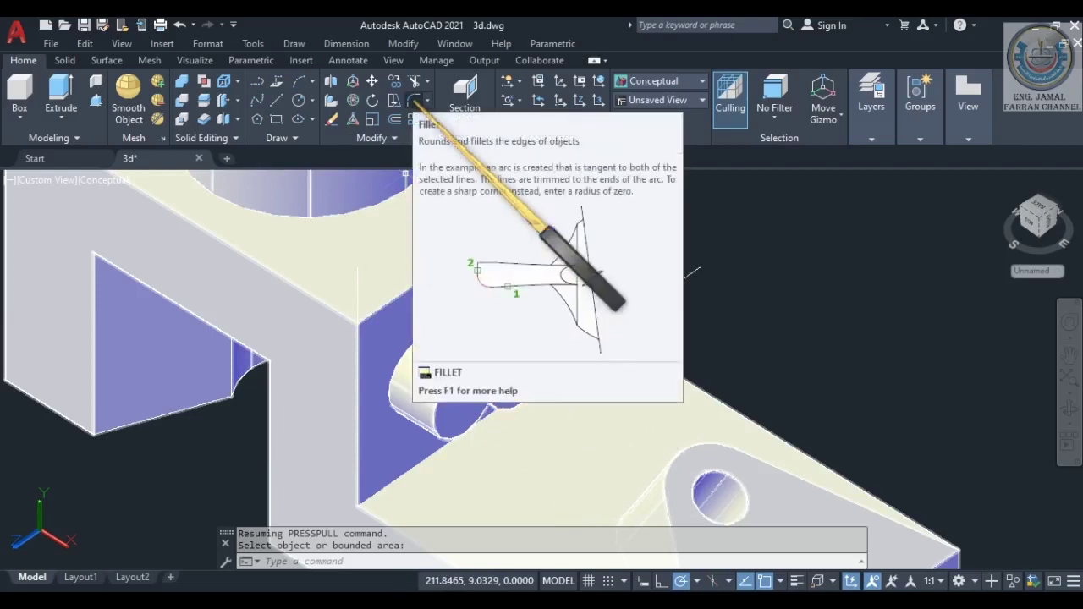
click(414, 100)
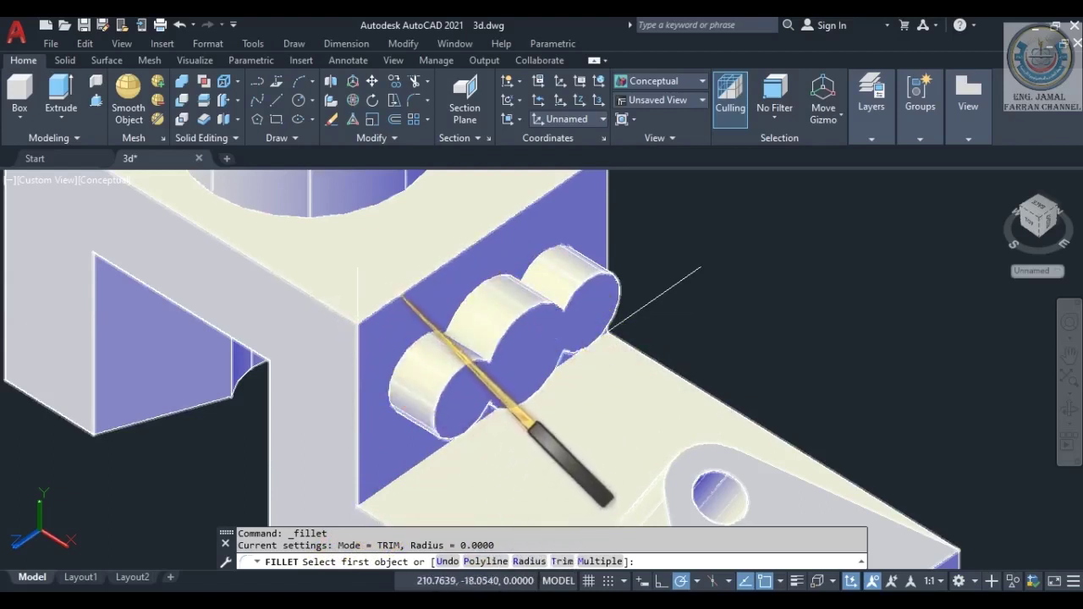
click(406, 291)
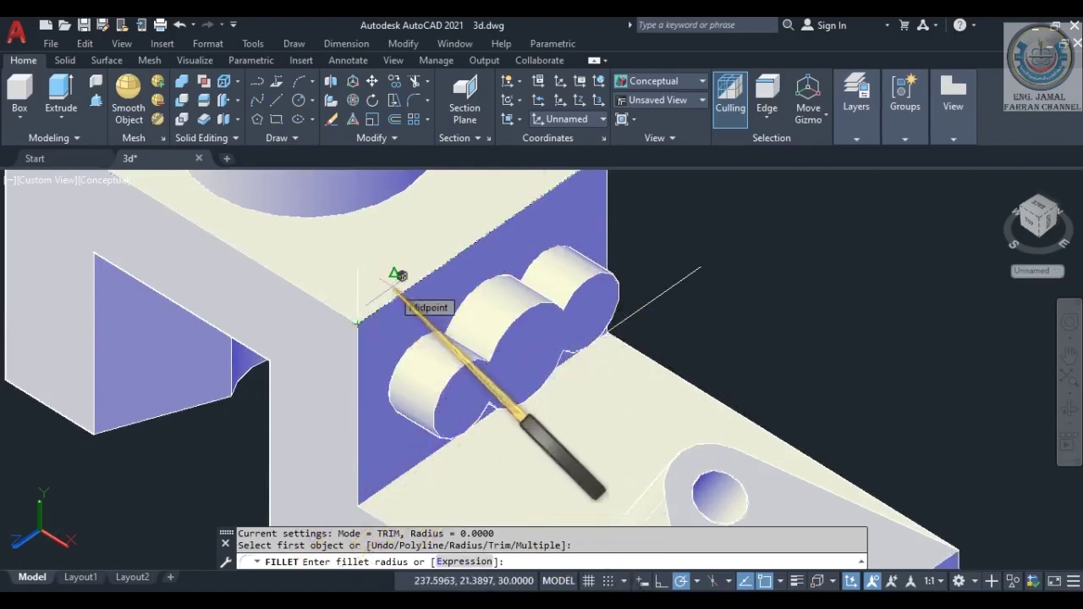
key(Return)
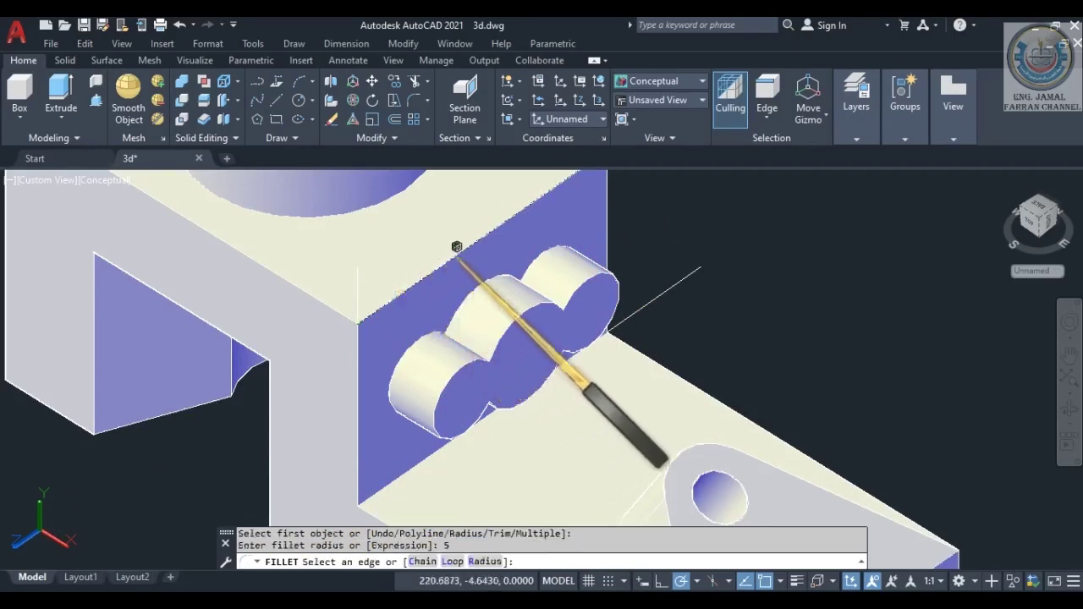
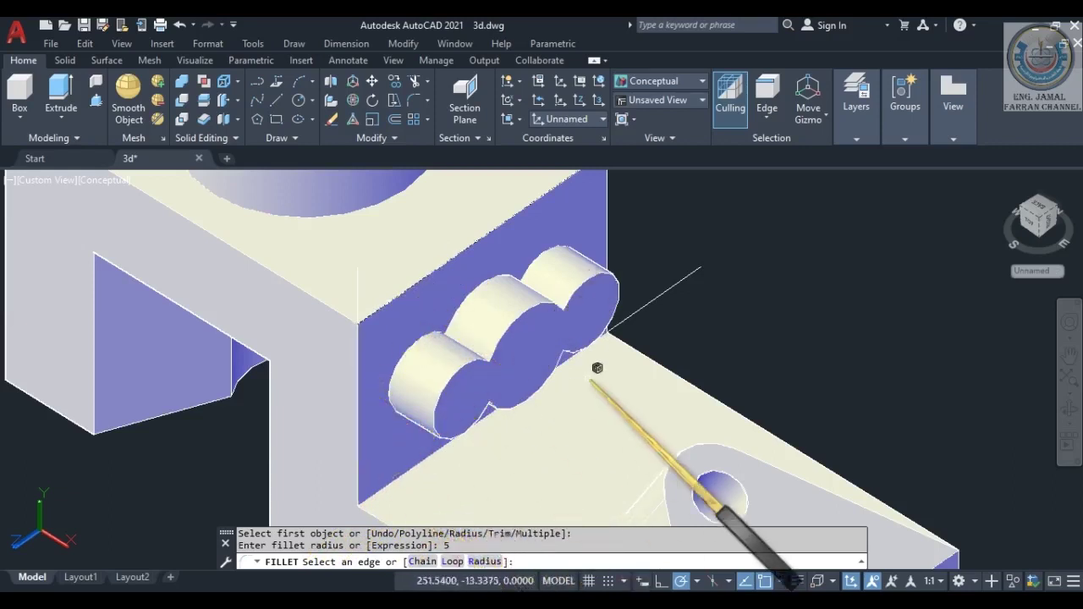
click(362, 265)
key(Return)
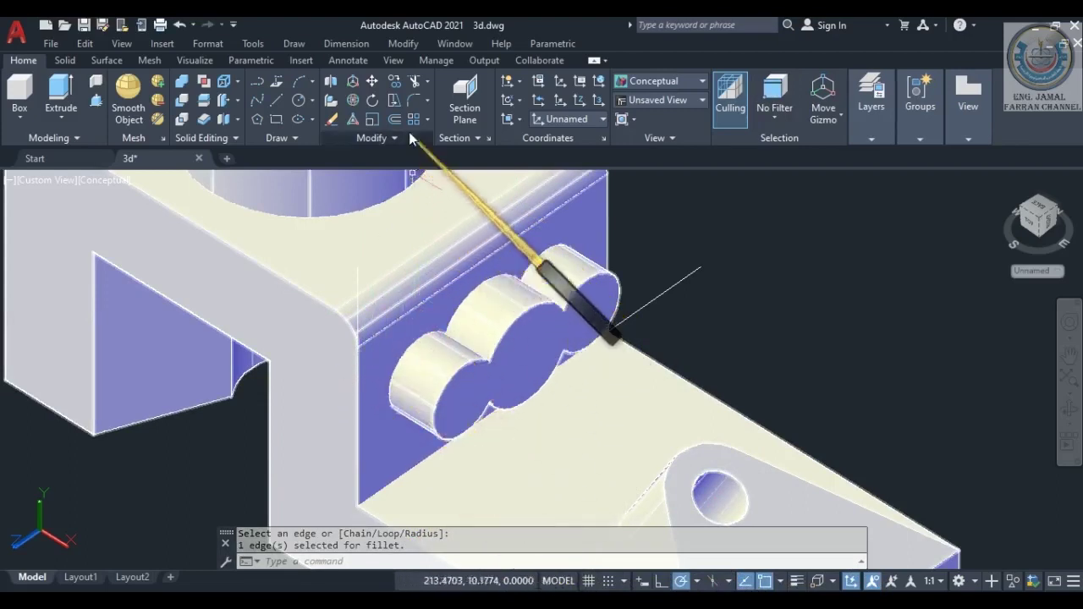
click(413, 100)
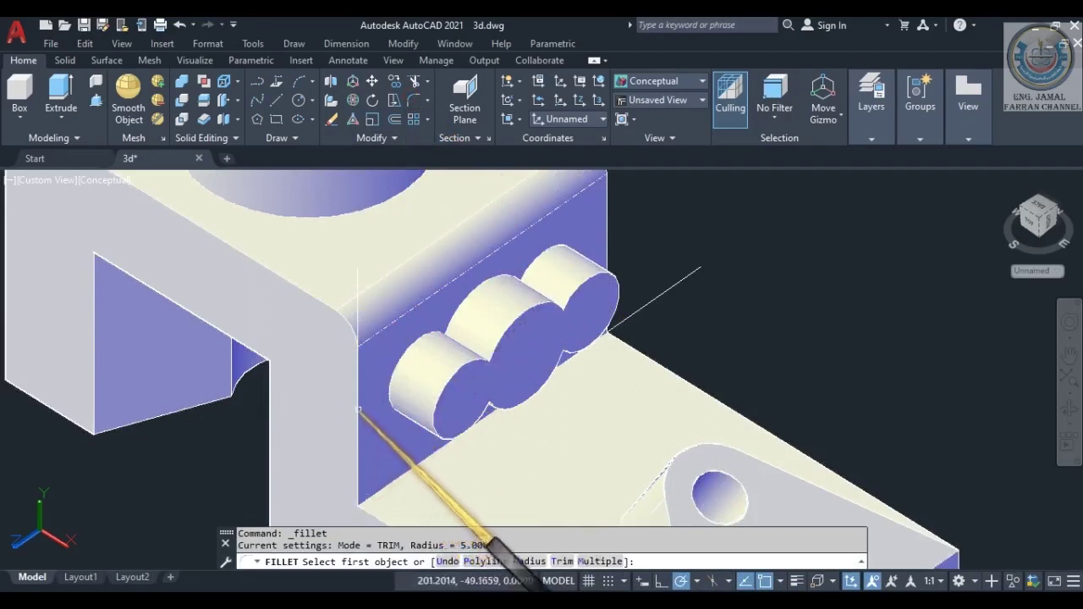
click(358, 409)
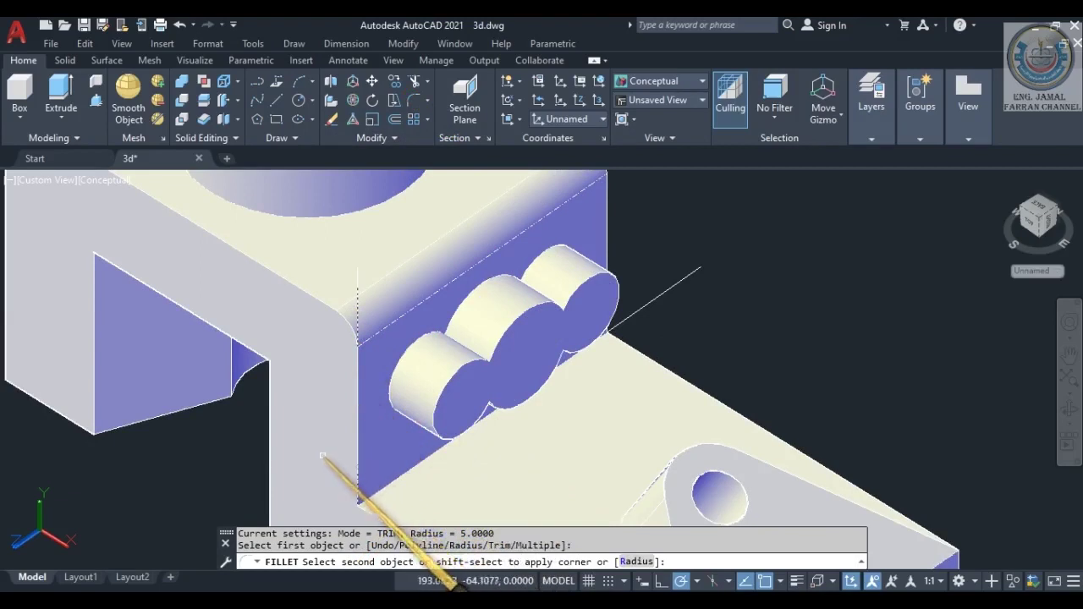
key(Escape)
scroll(434, 424, down, 3)
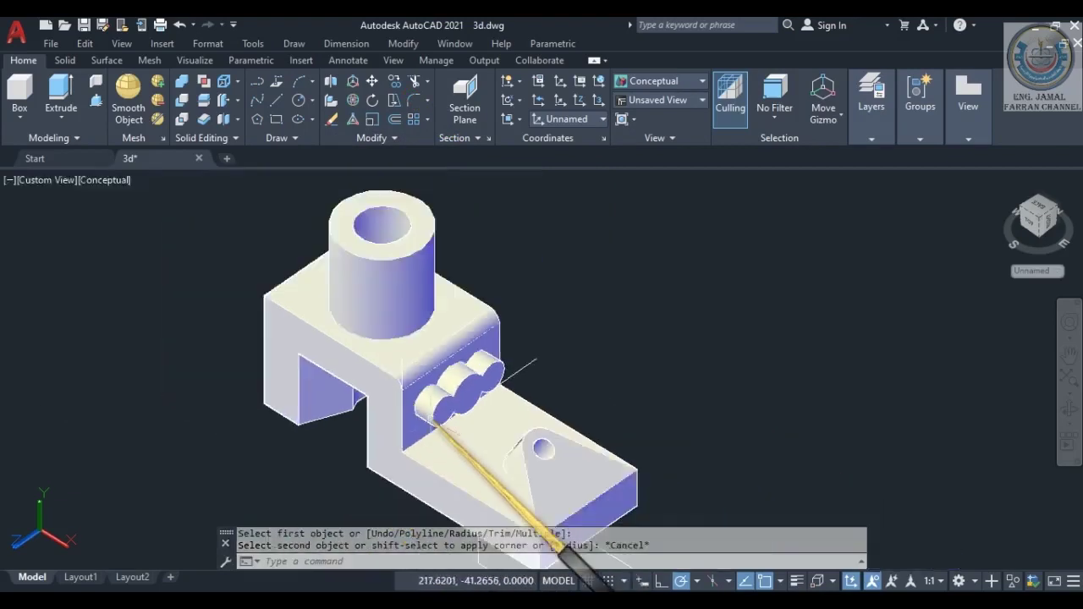
Move the bracket solid along the gizmo's green axis, away from the leftover 2D profiles.
scroll(343, 348, down, 2)
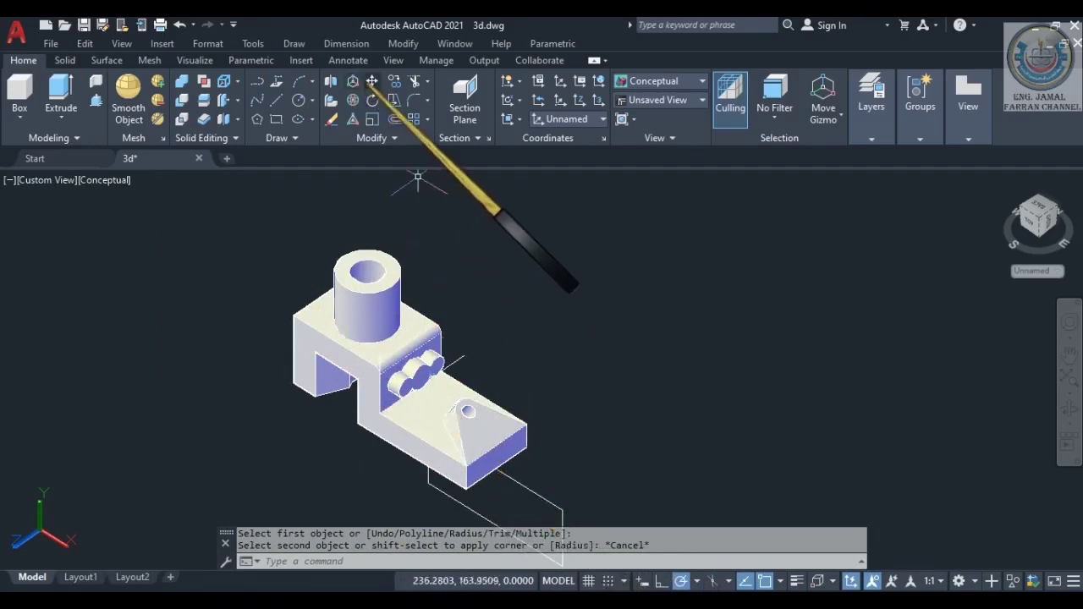
click(456, 406)
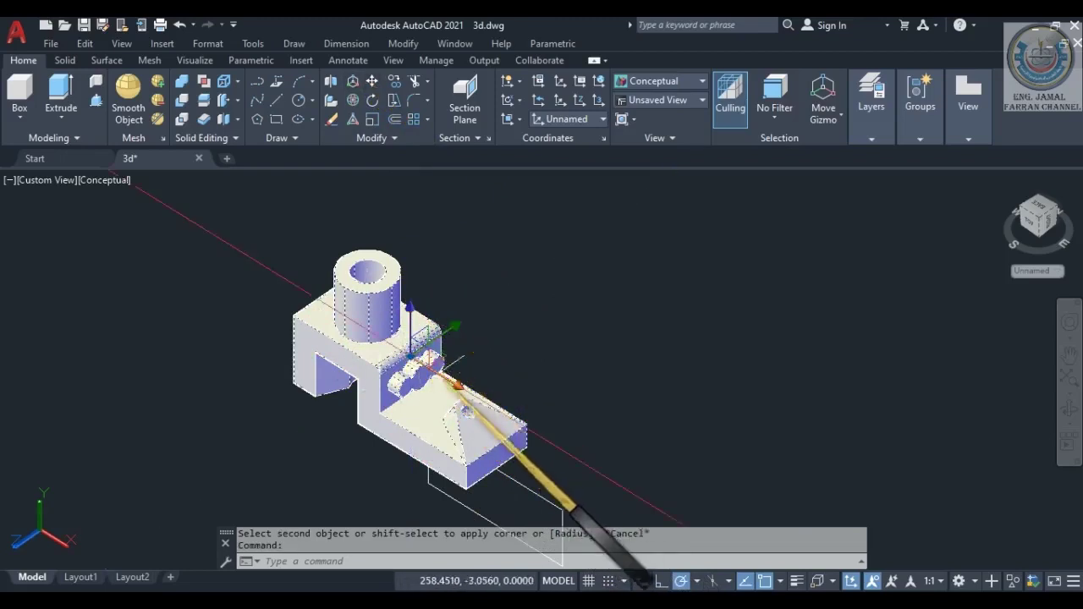
click(455, 327)
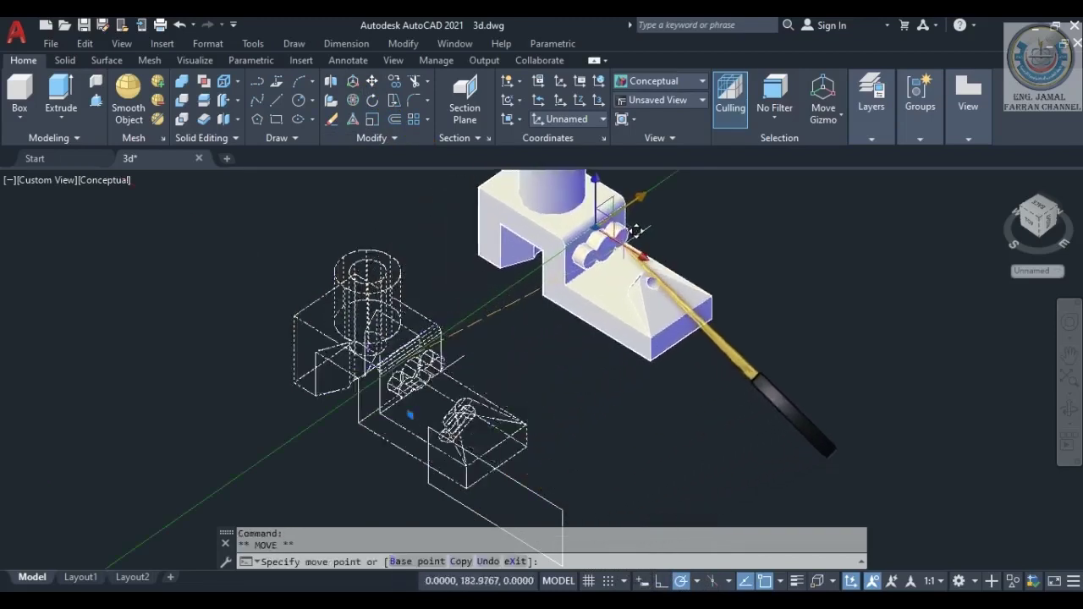
click(637, 233)
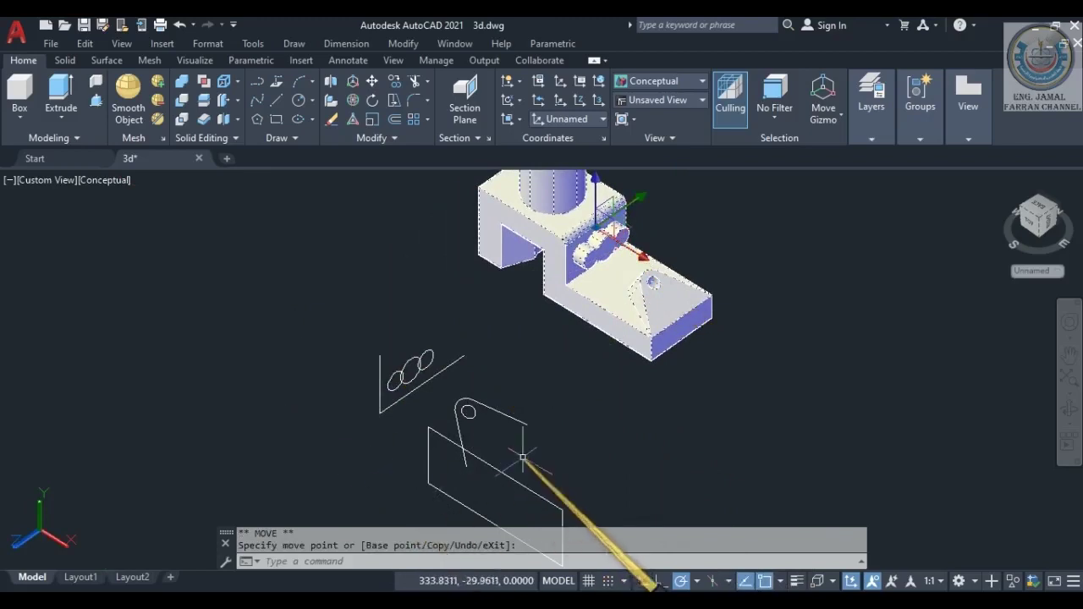
key(Escape)
Erase the leftover 2D profile lines and circles beside the bracket, along with the stray circle farther away.
click(500, 331)
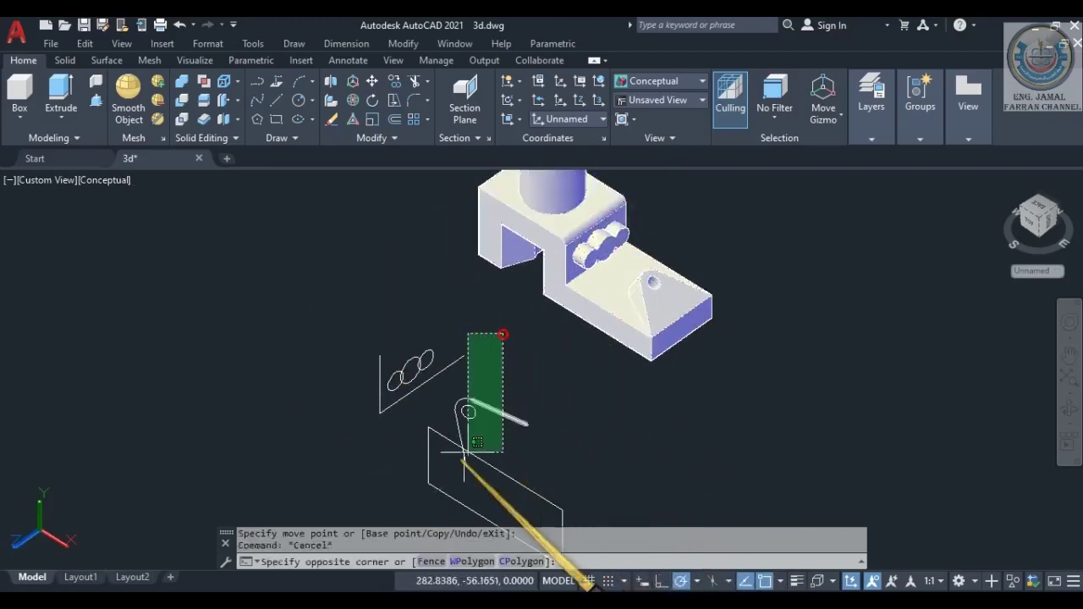
click(338, 463)
key(Delete)
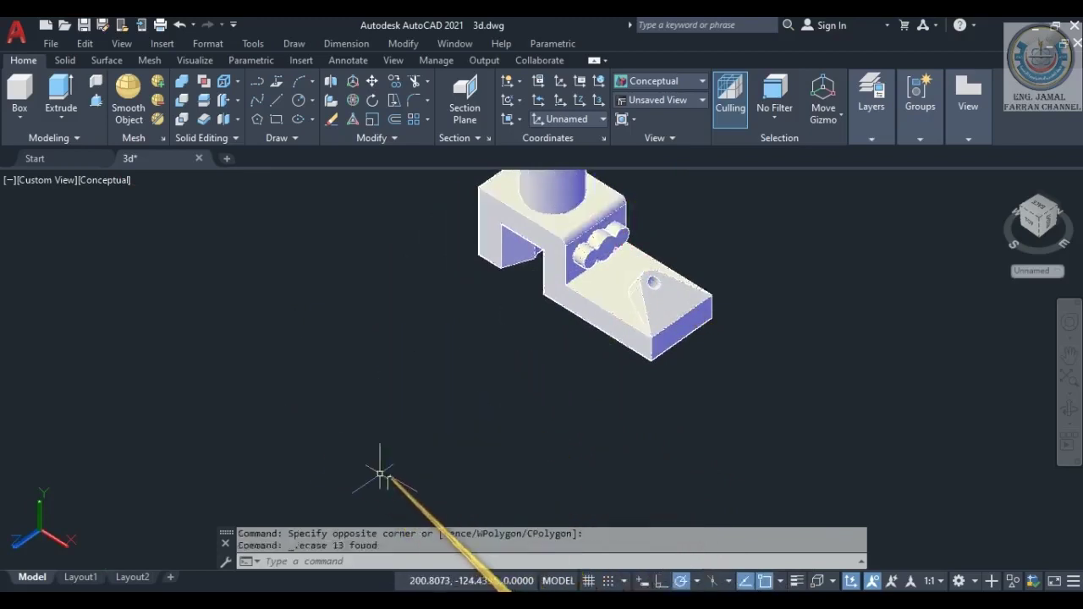
middle_drag(375, 476, 515, 416)
scroll(551, 406, down, 5)
scroll(599, 360, up, 4)
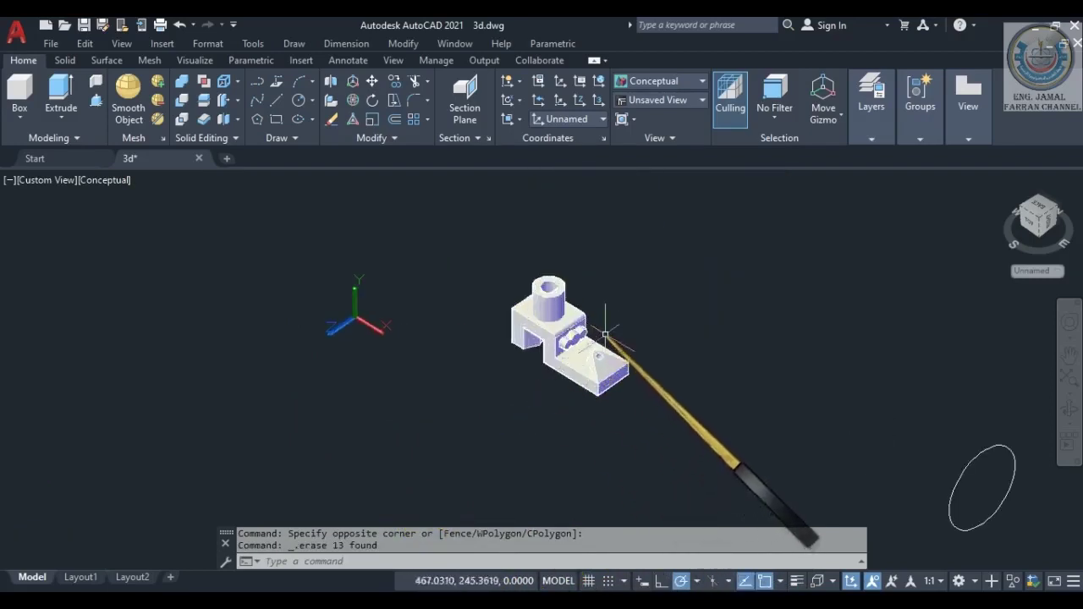
scroll(939, 469, down, 3)
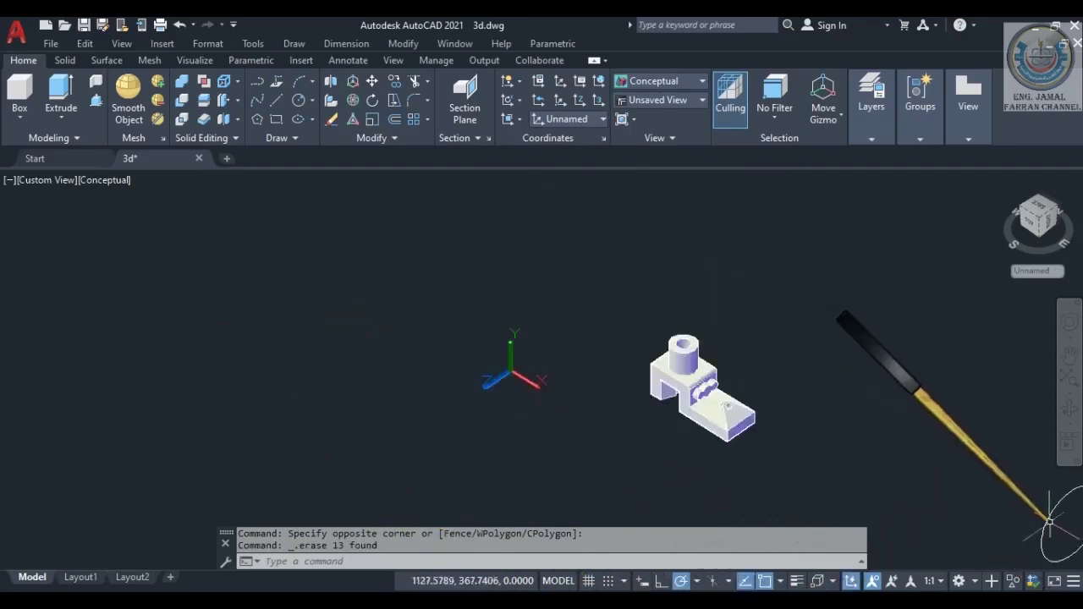
key(Delete)
scroll(756, 411, up, 4)
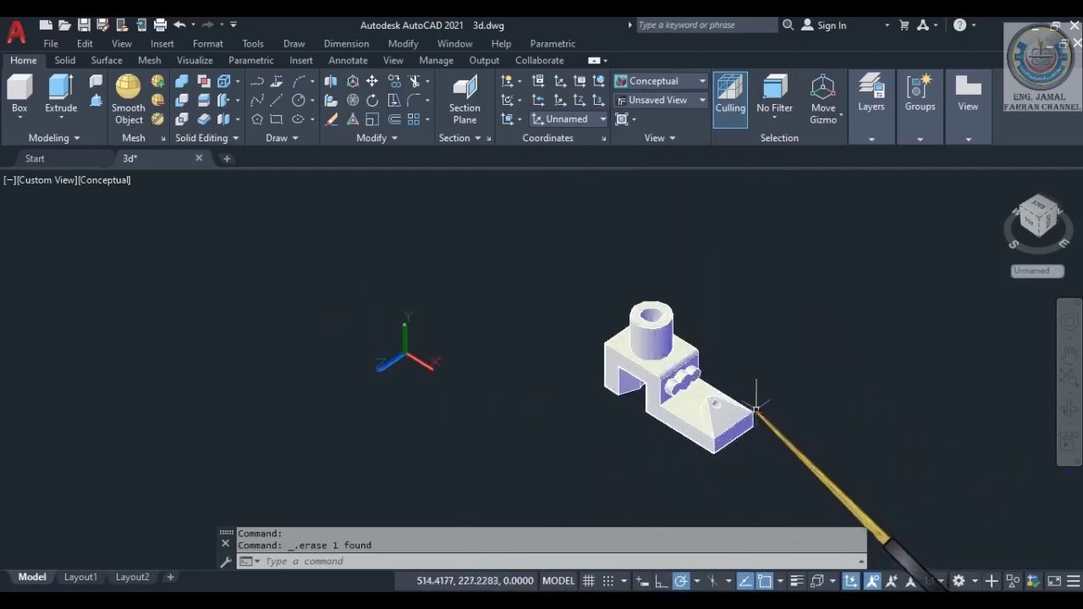
Fillet the inner corner edge between the upper block's vertical face and the base plate with a radius of 5.
scroll(584, 381, up, 5)
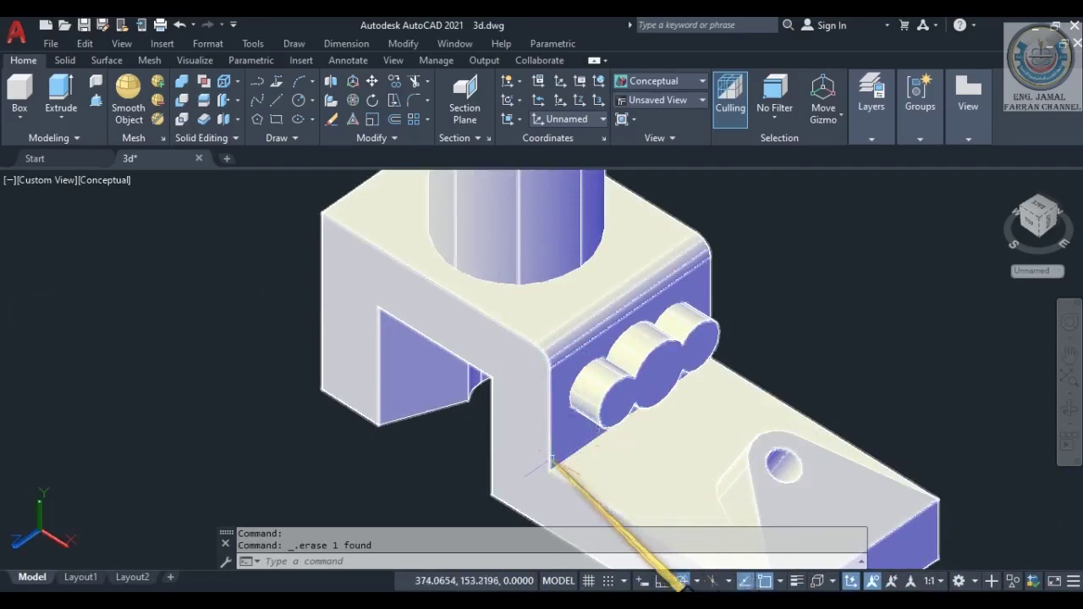
scroll(571, 495, up, 4)
scroll(572, 498, up, 3)
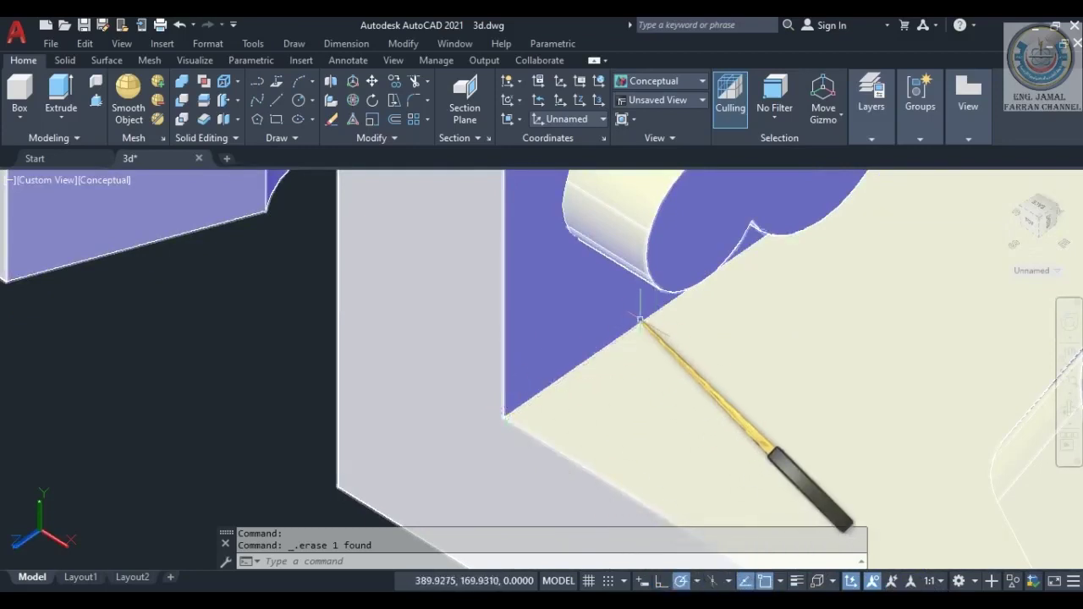
click(413, 100)
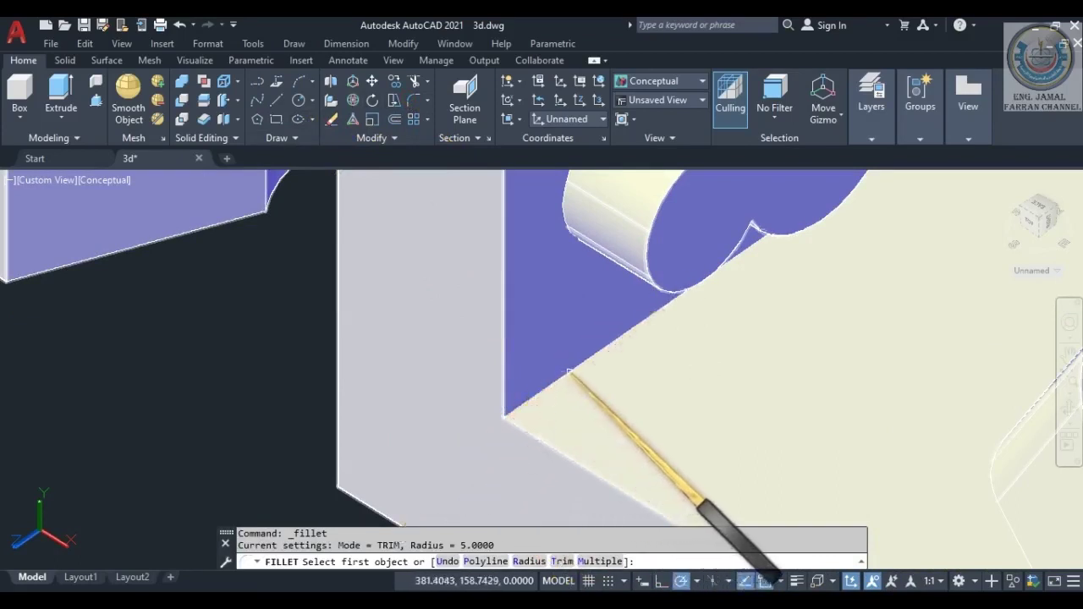
click(573, 368)
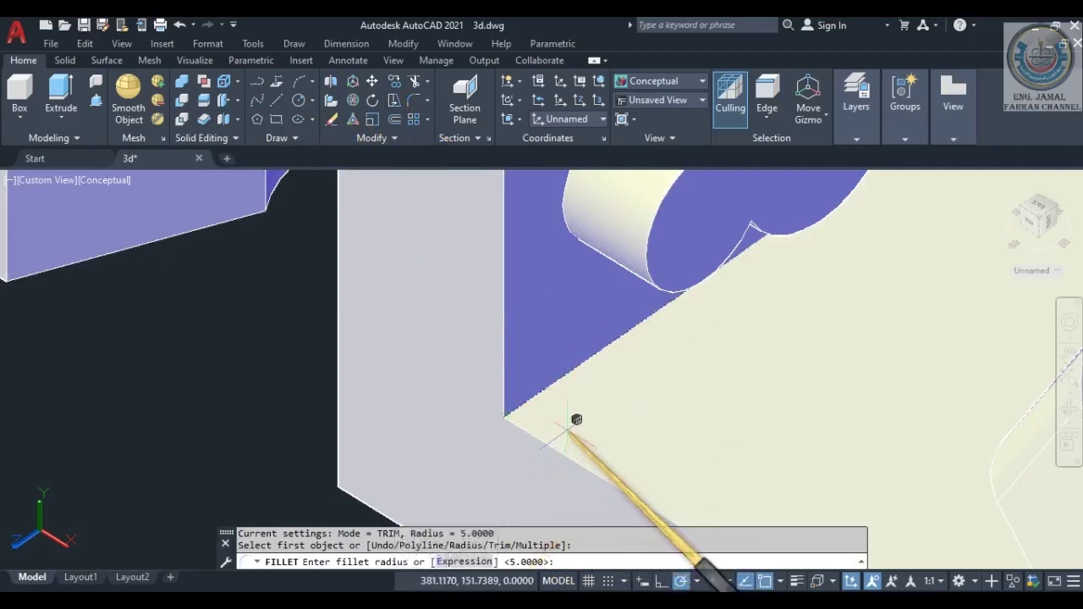
key(Return)
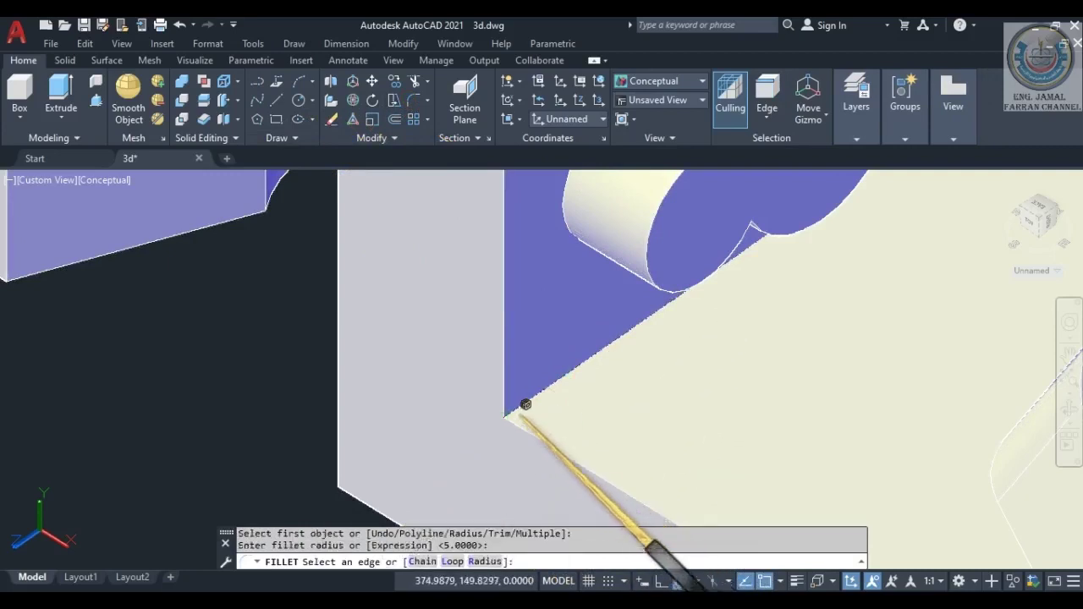
scroll(556, 395, down, 5)
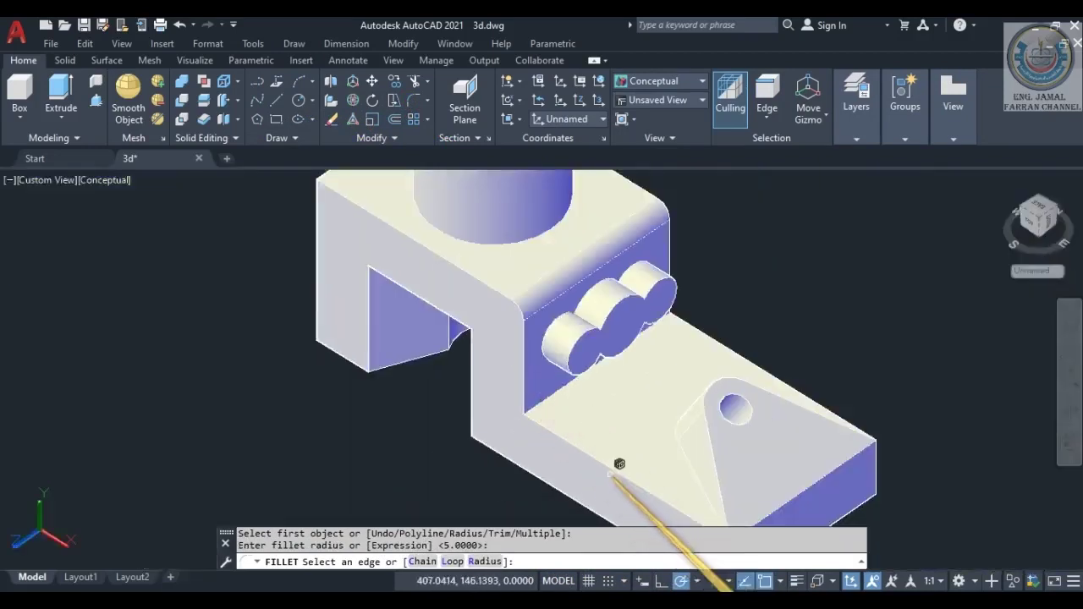
click(577, 383)
scroll(443, 416, up, 3)
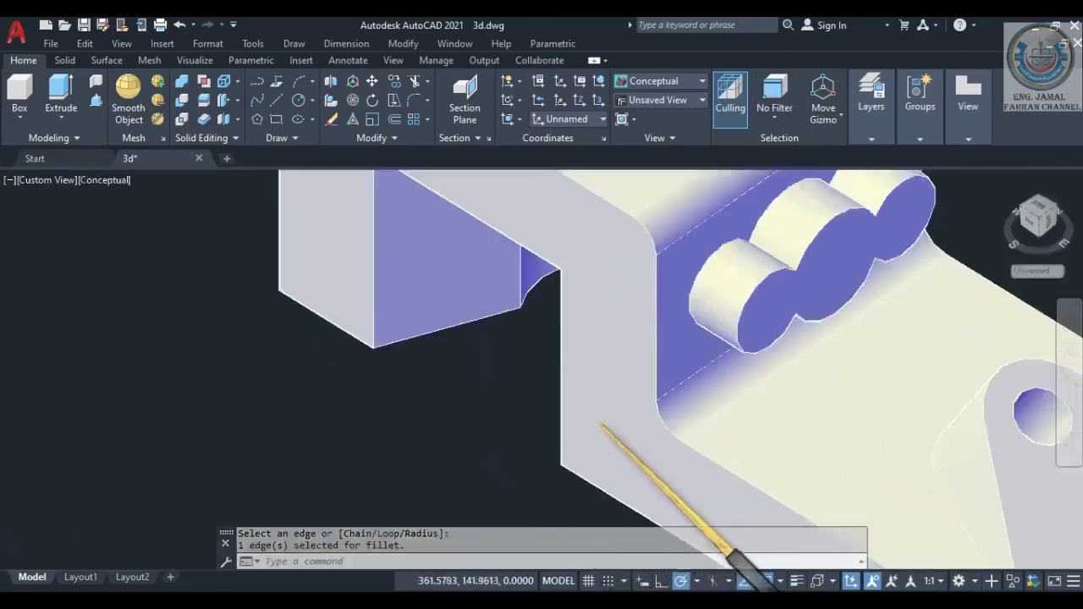
Fillet the upper edge at the base plate's free end, below the inclined face, with a radius of 5.
scroll(767, 492, down, 6)
scroll(767, 491, up, 4)
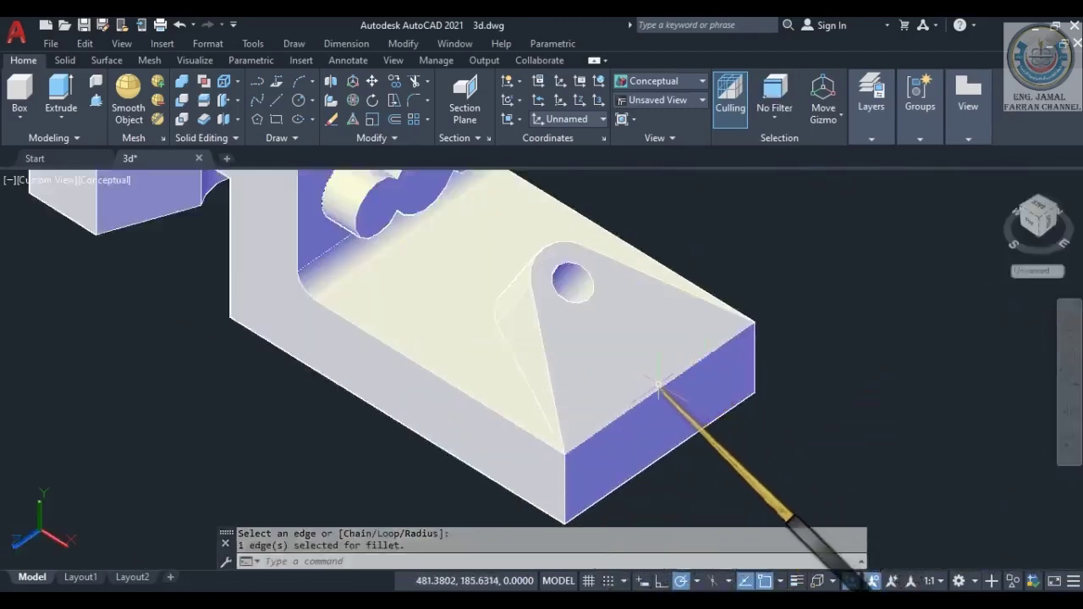
key(Return)
key(Return)
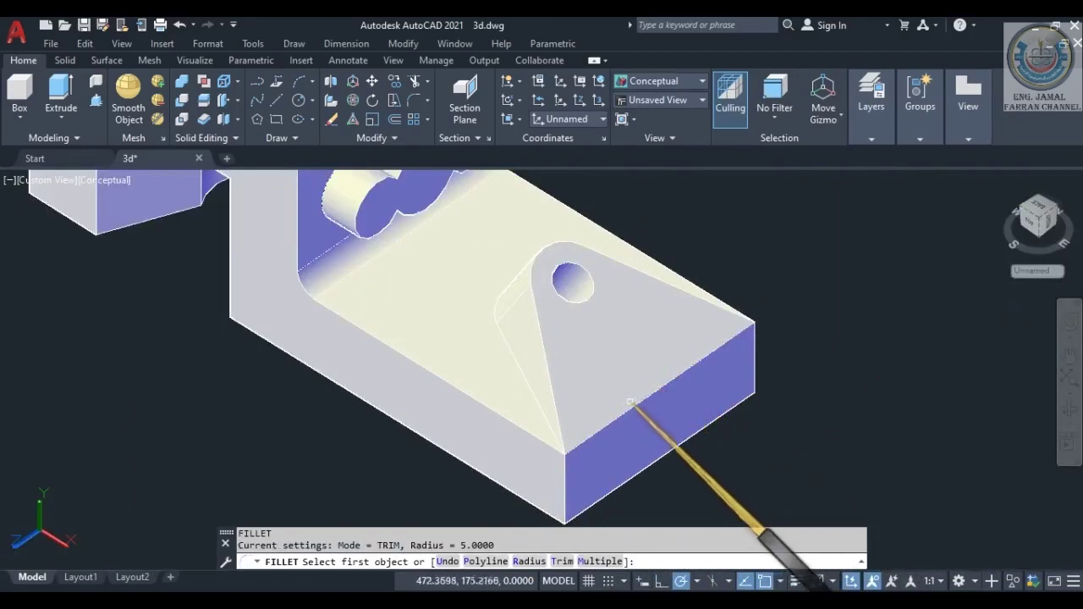
click(629, 411)
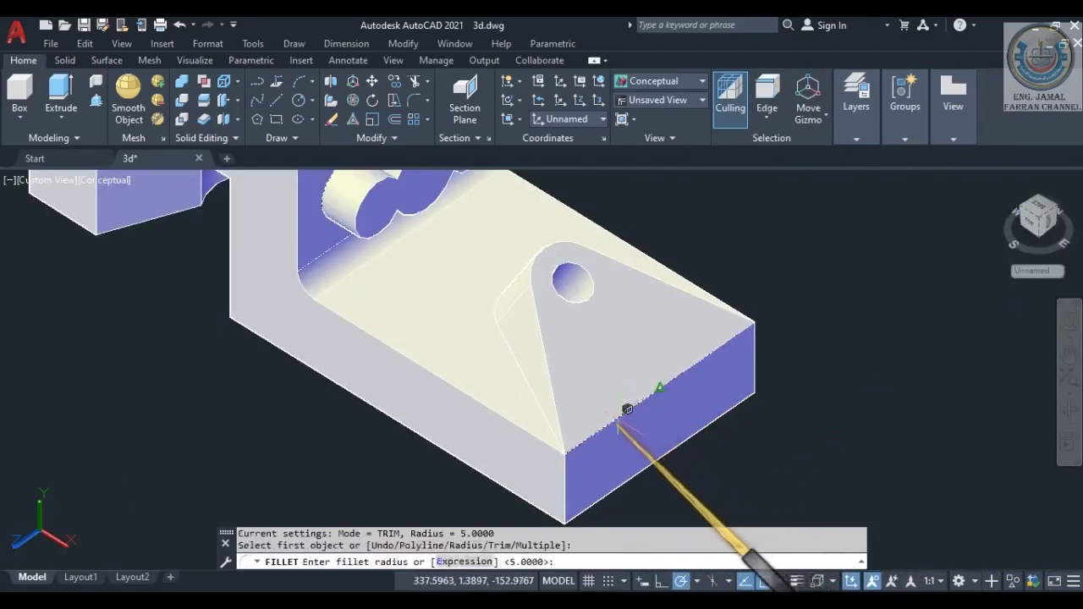
key(Return)
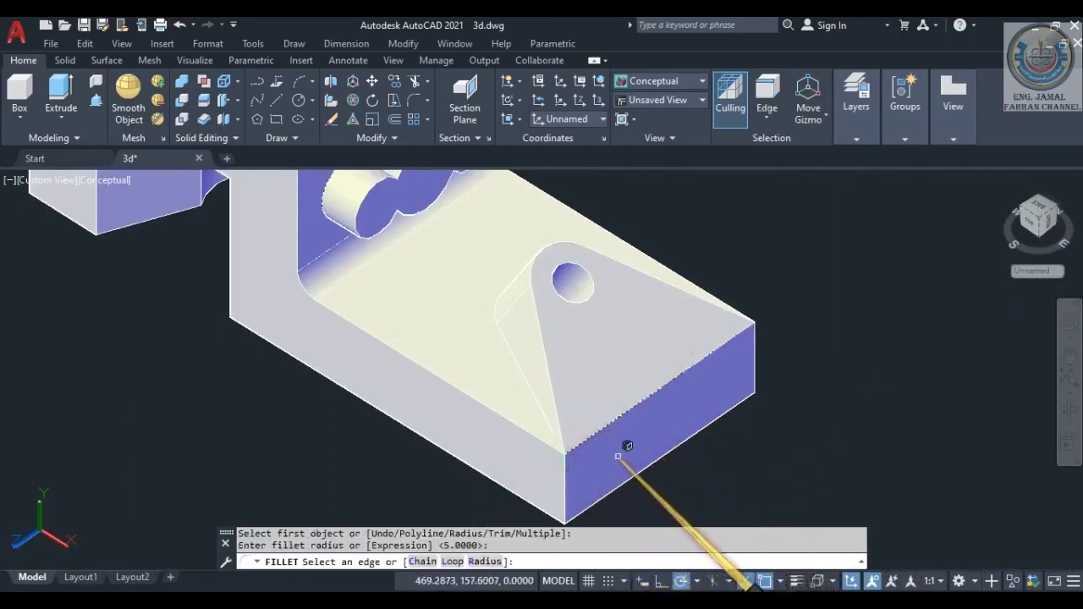
key(Return)
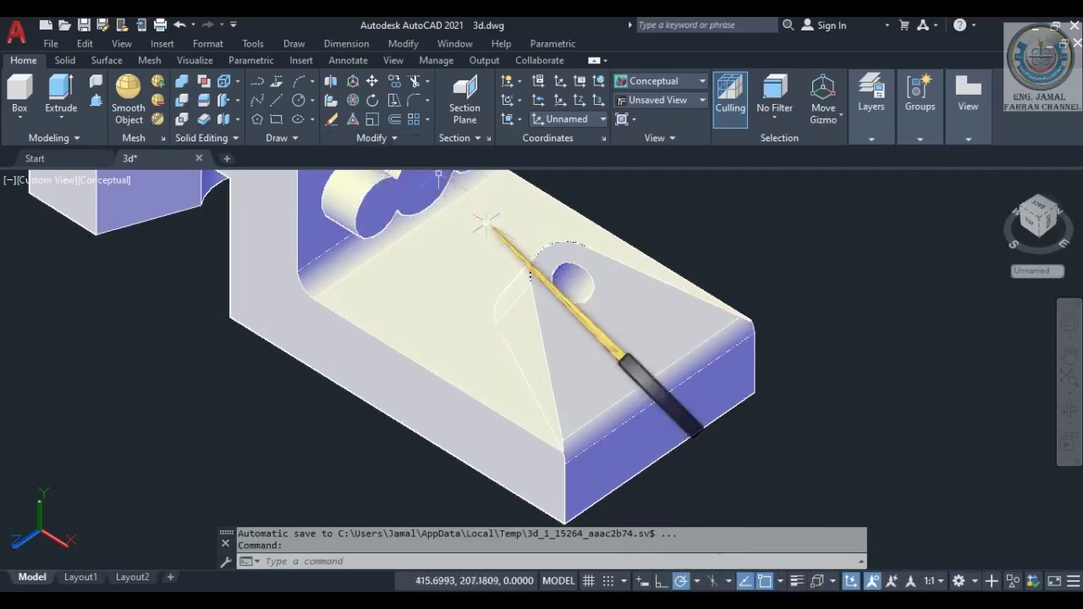
Fillet the three connected edges where the inclined wedge's side and rounded walls meet the base plate's top face with a radius of 5.
key(Return)
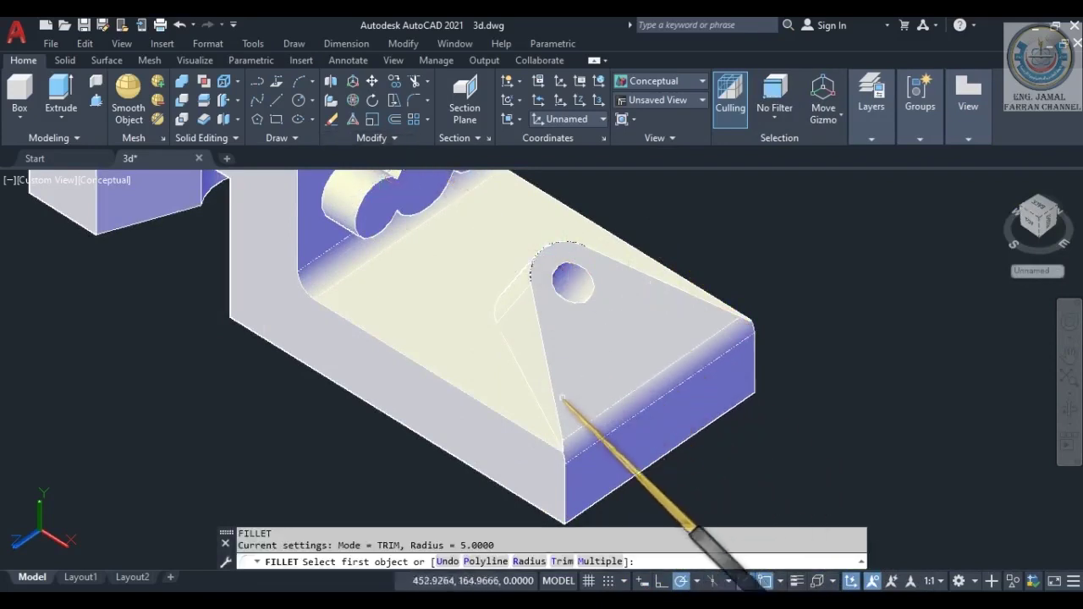
click(533, 396)
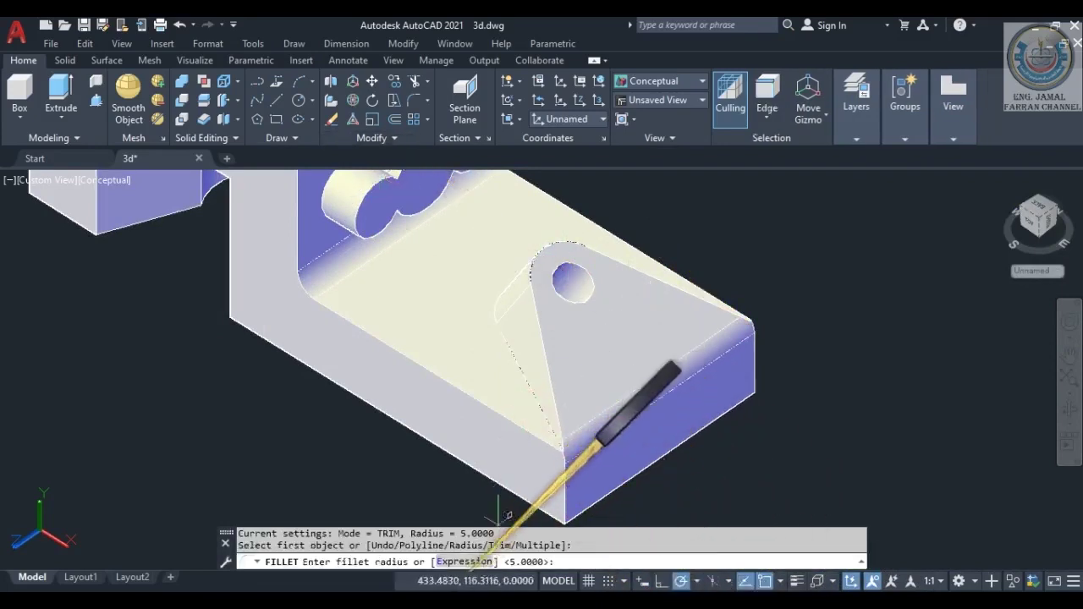
key(Return)
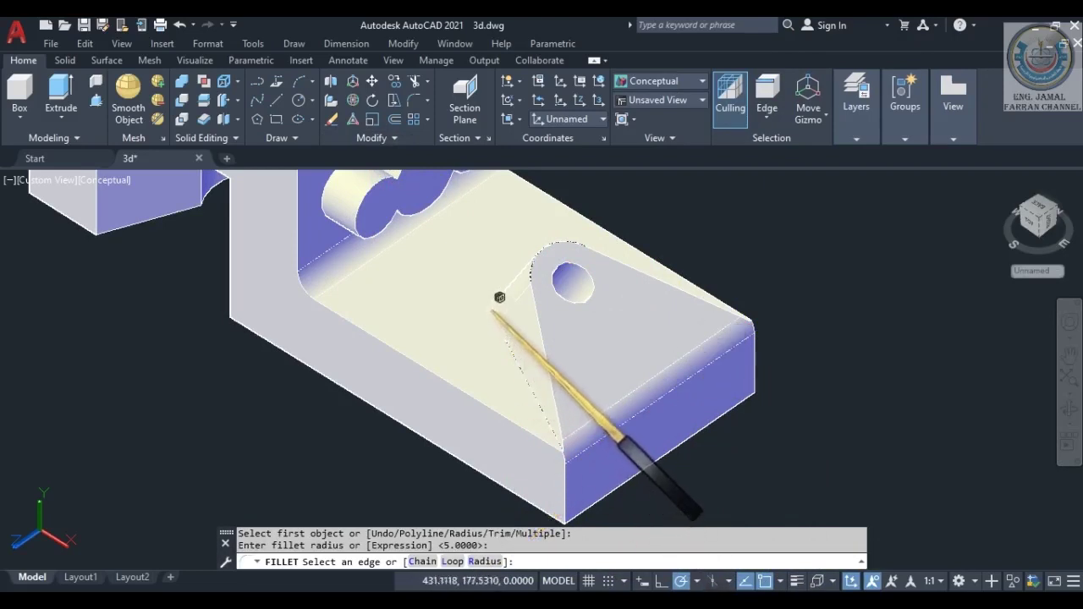
middle_drag(648, 290, 610, 270)
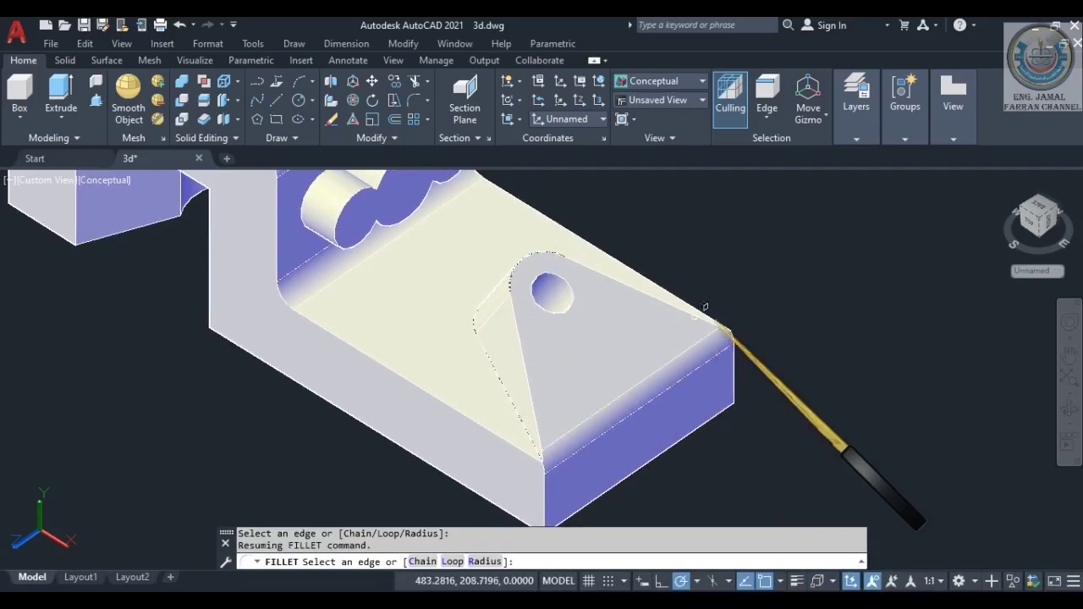
click(1068, 411)
drag(590, 319, 445, 327)
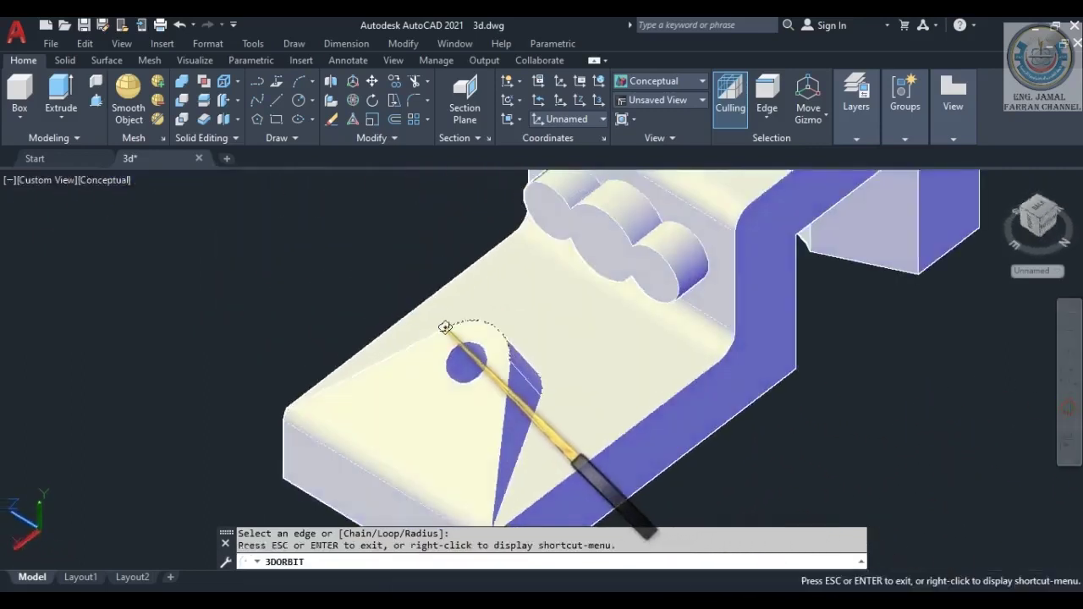
key(Escape)
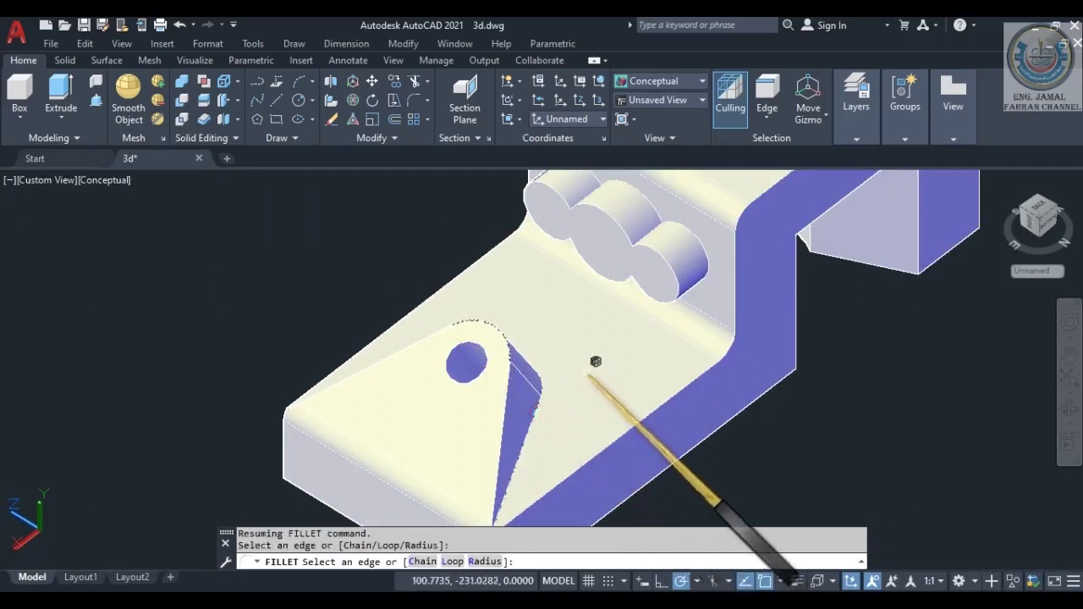
key(Return)
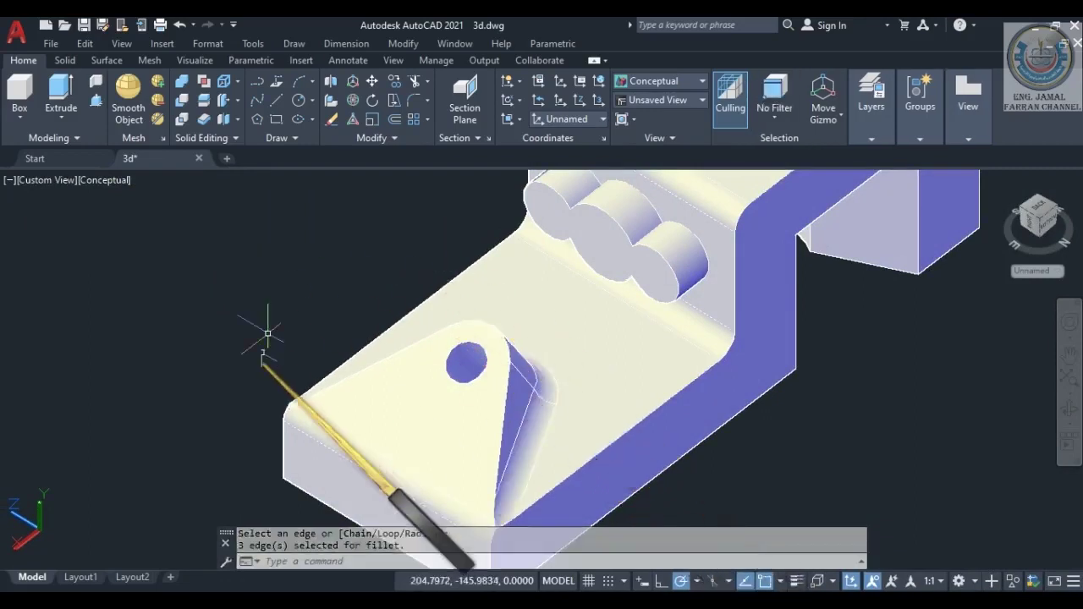
Try a fillet of radius 5 on the rim of the hole in the inclined face, and undo it.
scroll(458, 414, up, 2)
scroll(465, 398, up, 1)
scroll(426, 316, down, 2)
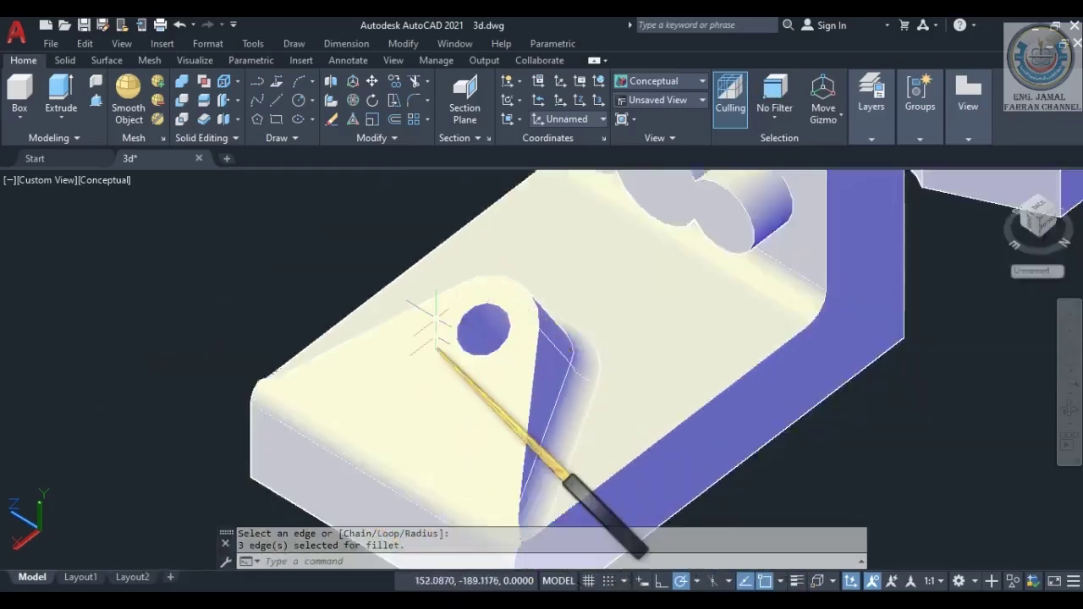
click(1068, 409)
drag(516, 406, 353, 370)
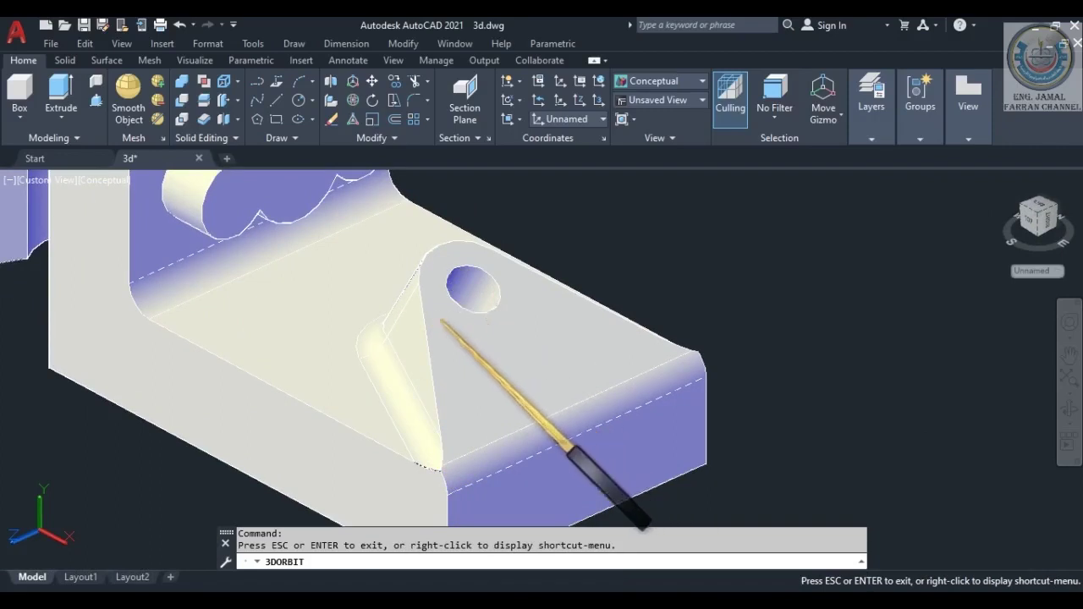
key(Escape)
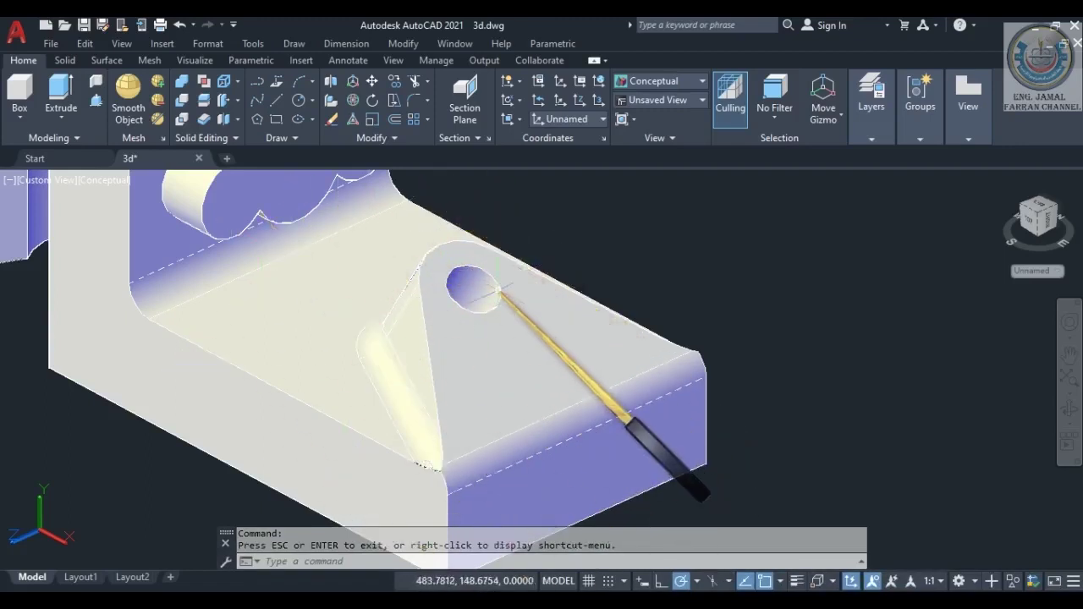
click(413, 100)
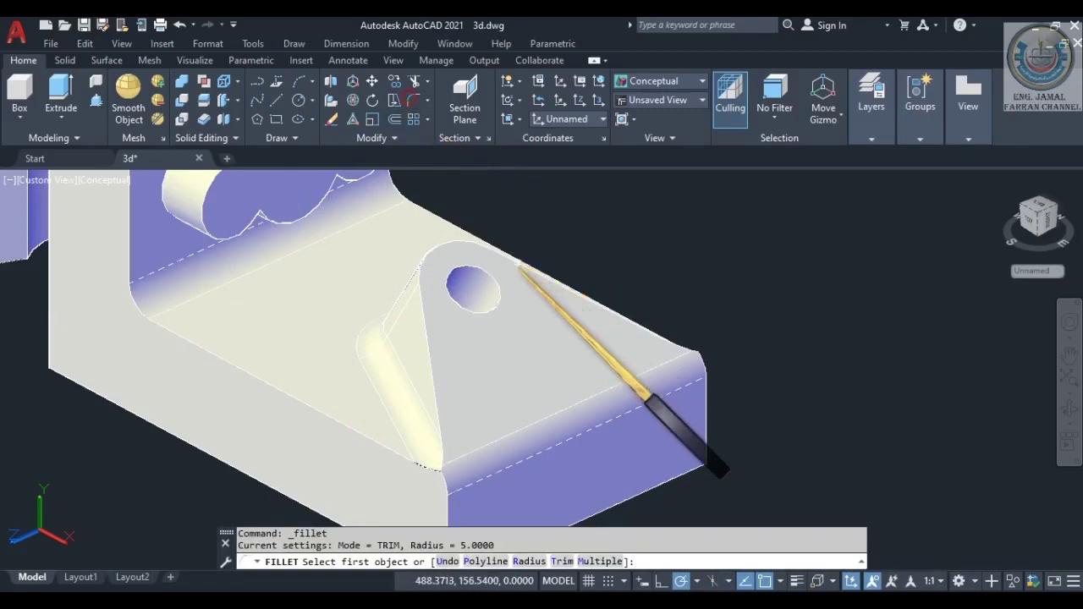
click(487, 275)
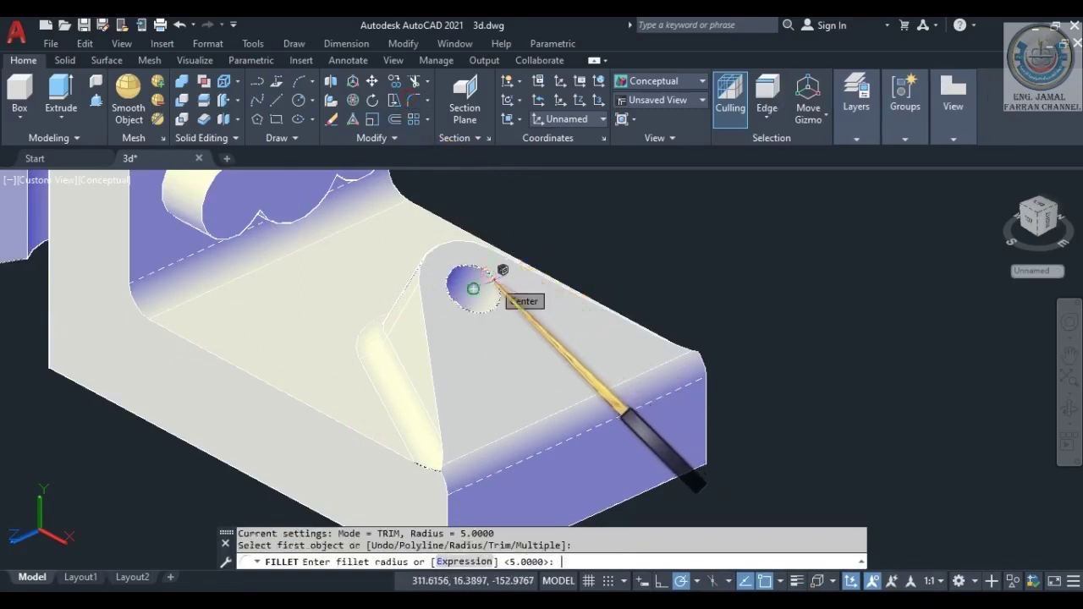
key(Return)
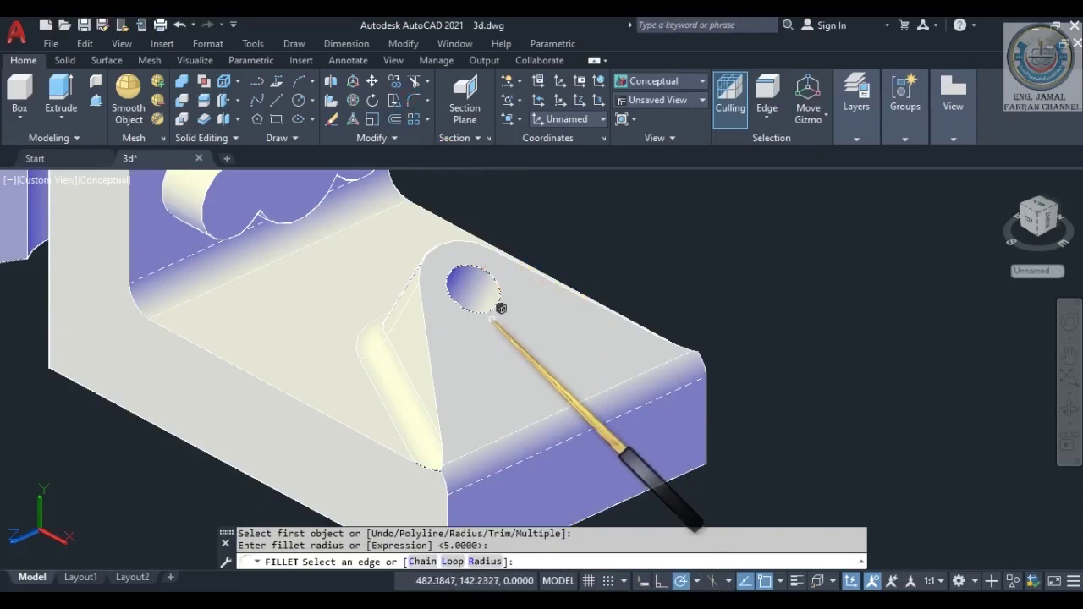
click(497, 311)
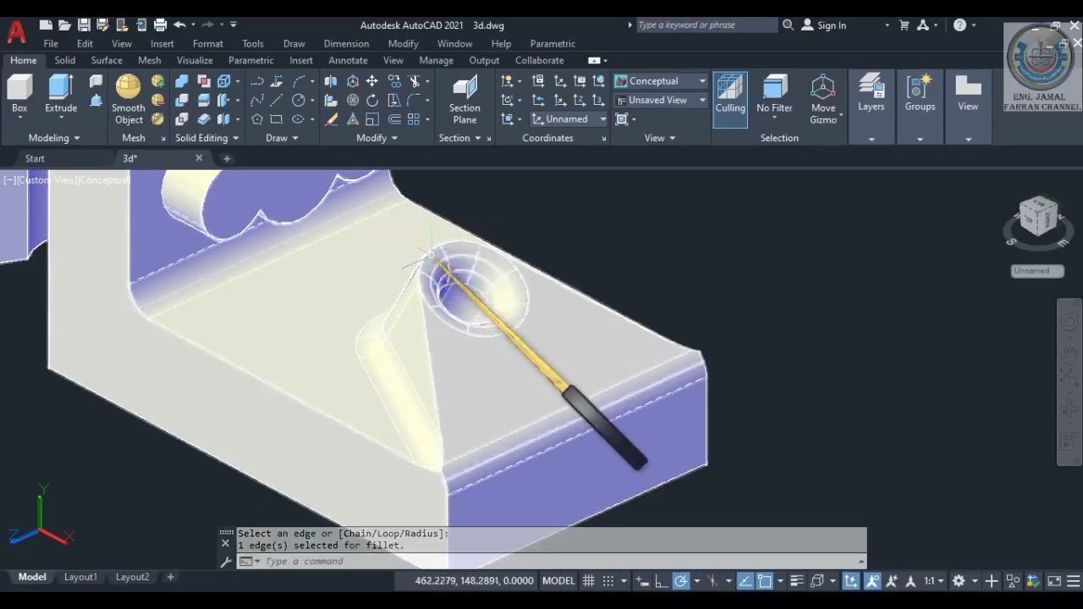
scroll(429, 265, up, 5)
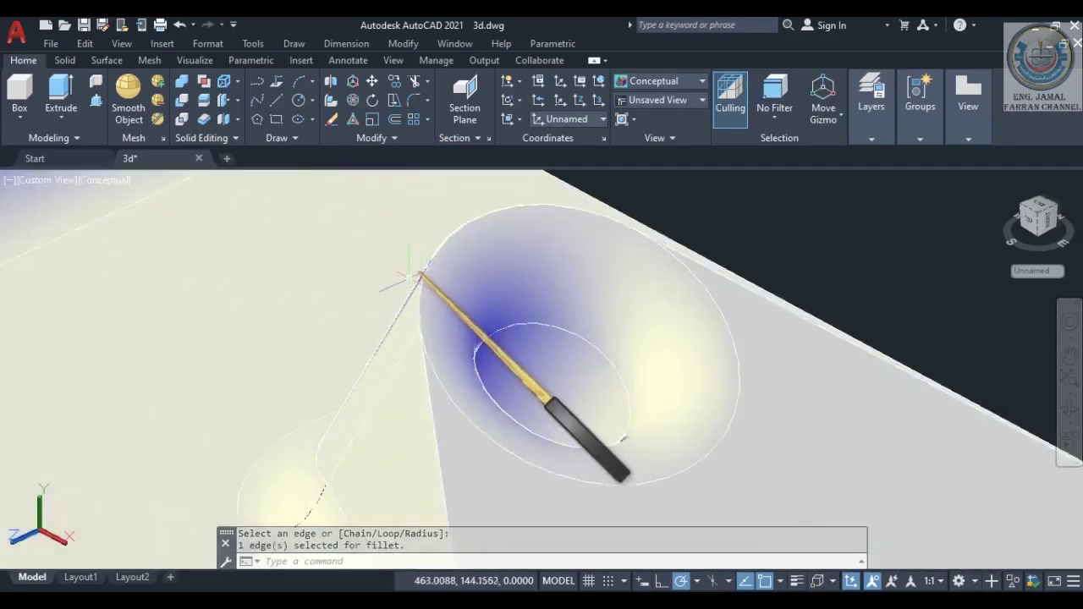
scroll(417, 273, down, 5)
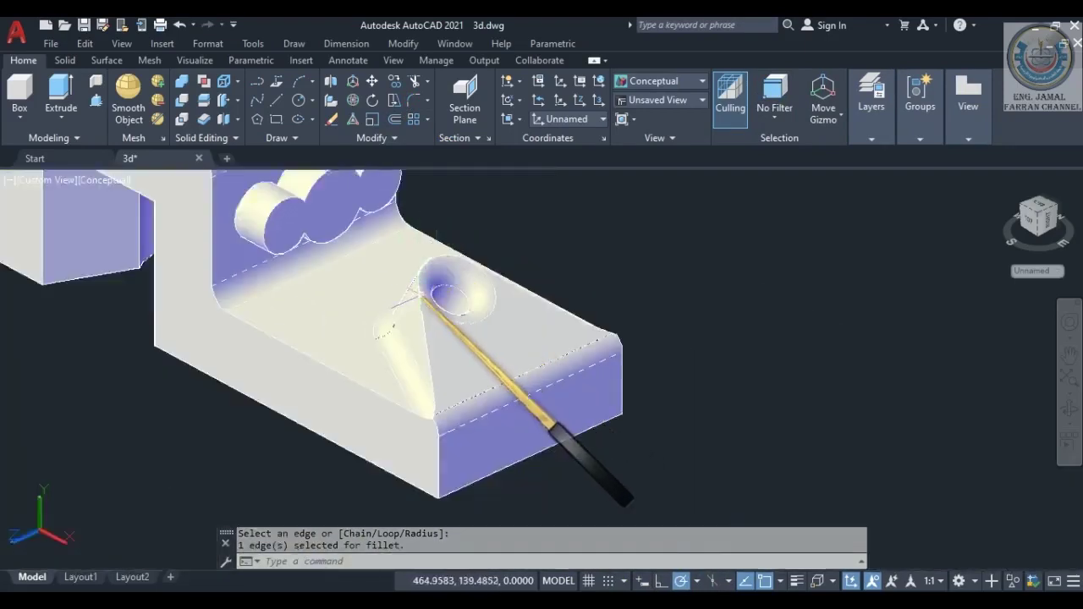
click(179, 24)
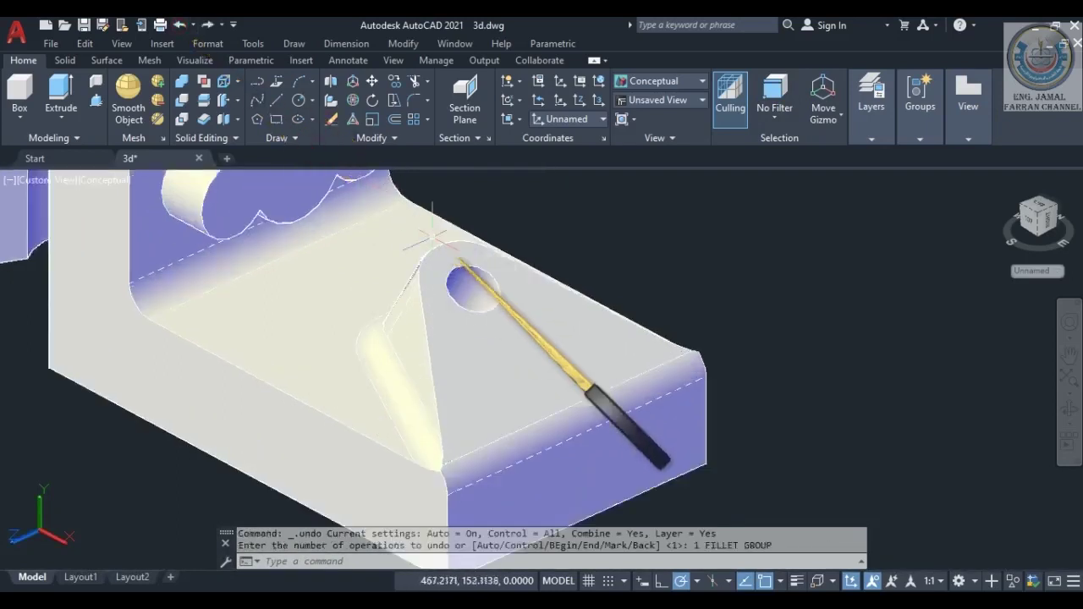
Try to fillet the rim of the hole in the inclined face with a radius of 100.
click(414, 99)
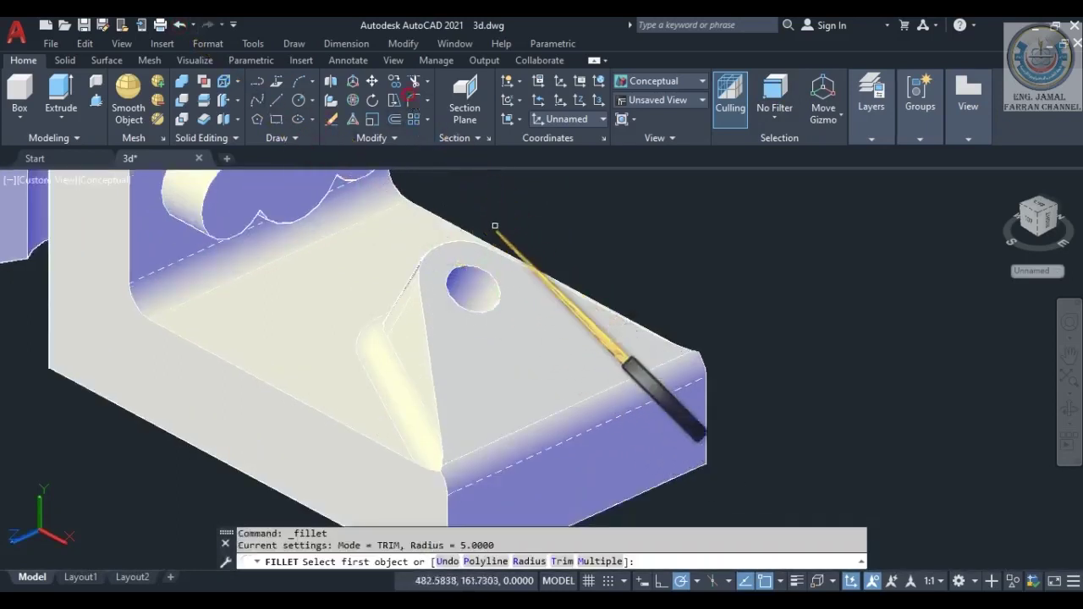
click(491, 266)
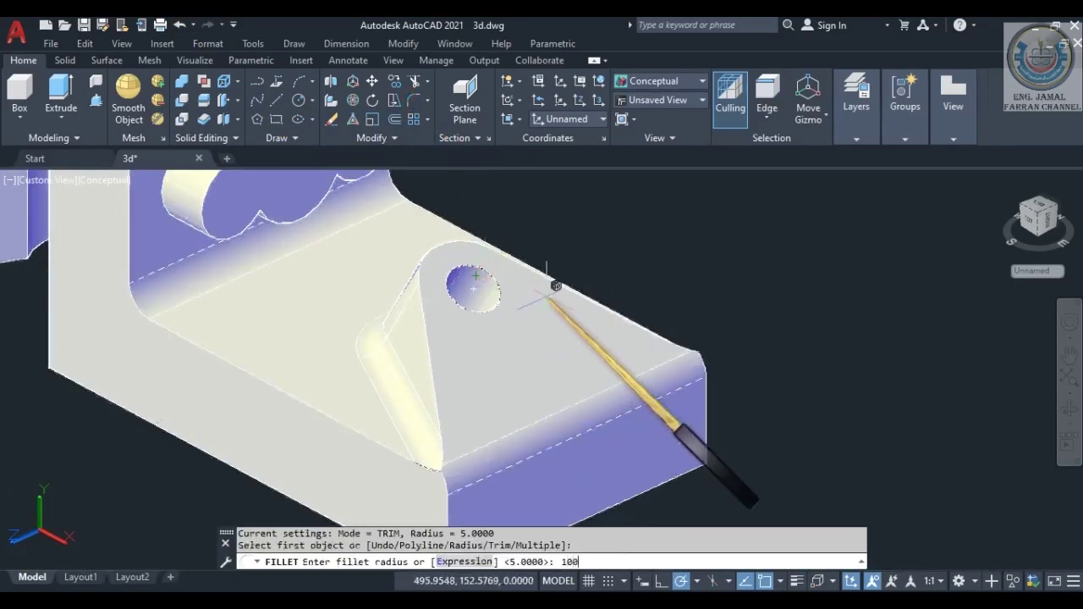
key(Return)
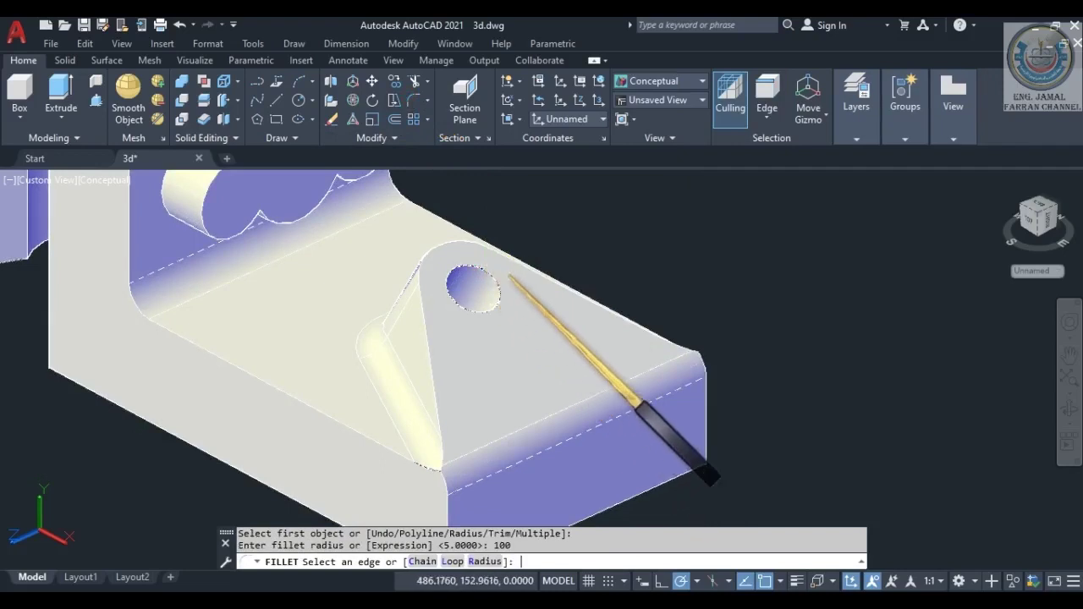
key(Return)
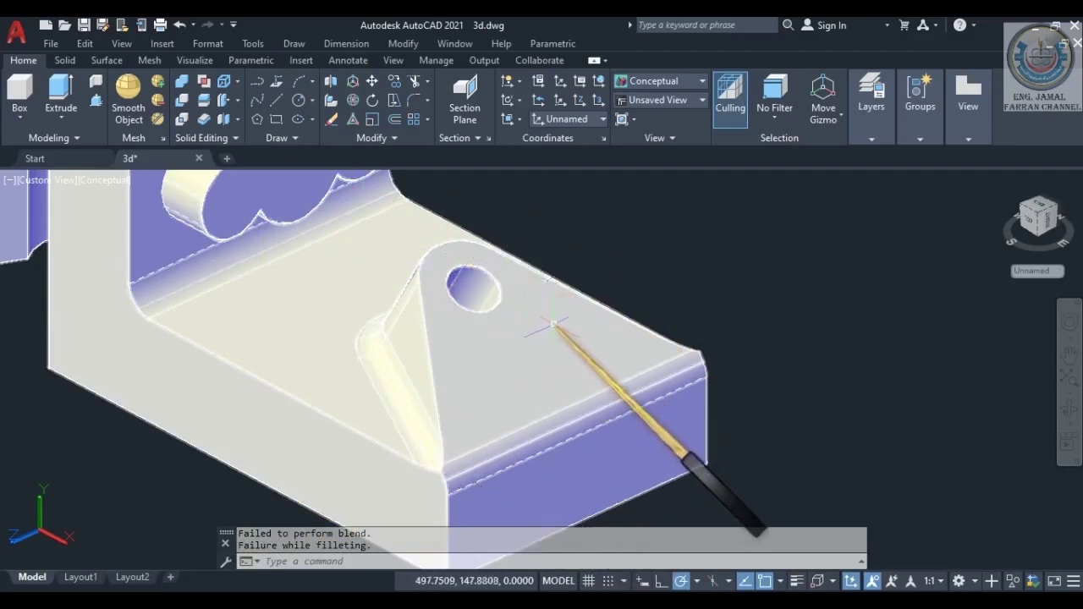
Examine the filleted bracket from all sides with Orbit and Free Orbit, including the underside and back of the upper block.
scroll(554, 323, up, 4)
scroll(565, 319, down, 10)
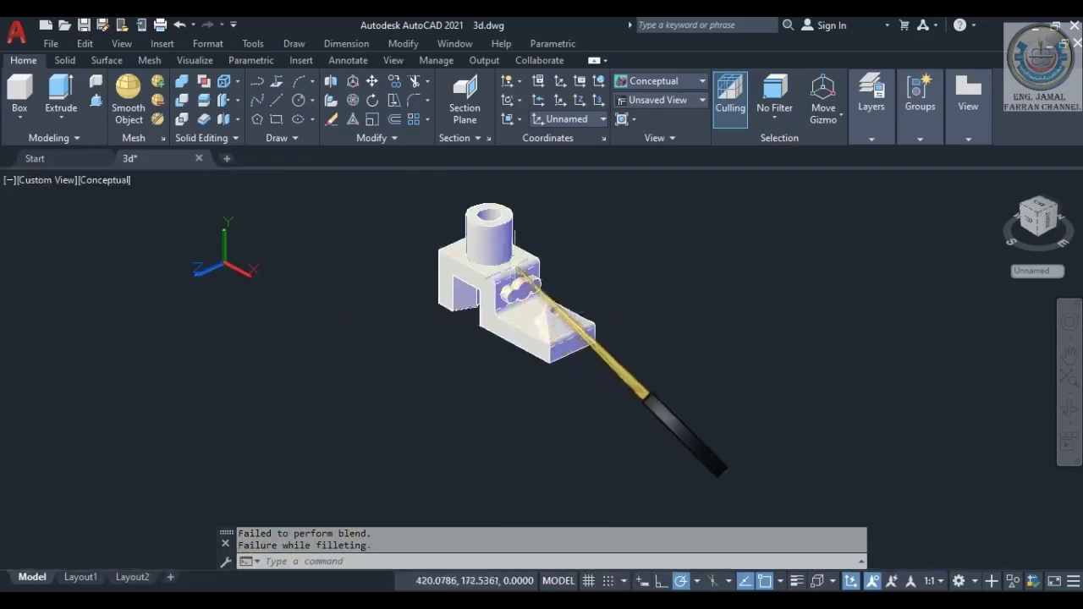
scroll(516, 269, up, 5)
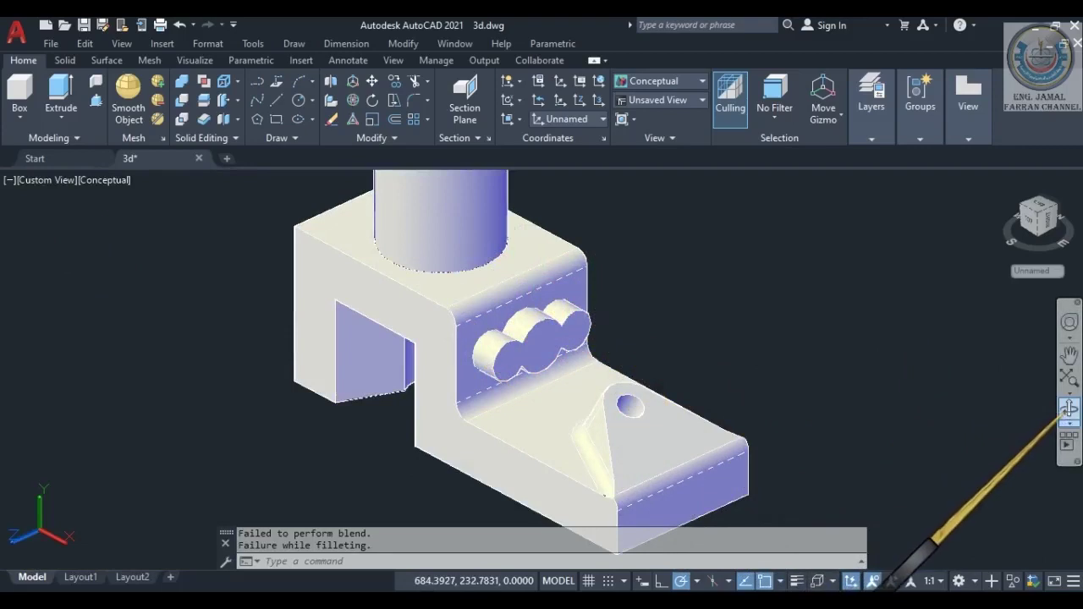
click(1069, 410)
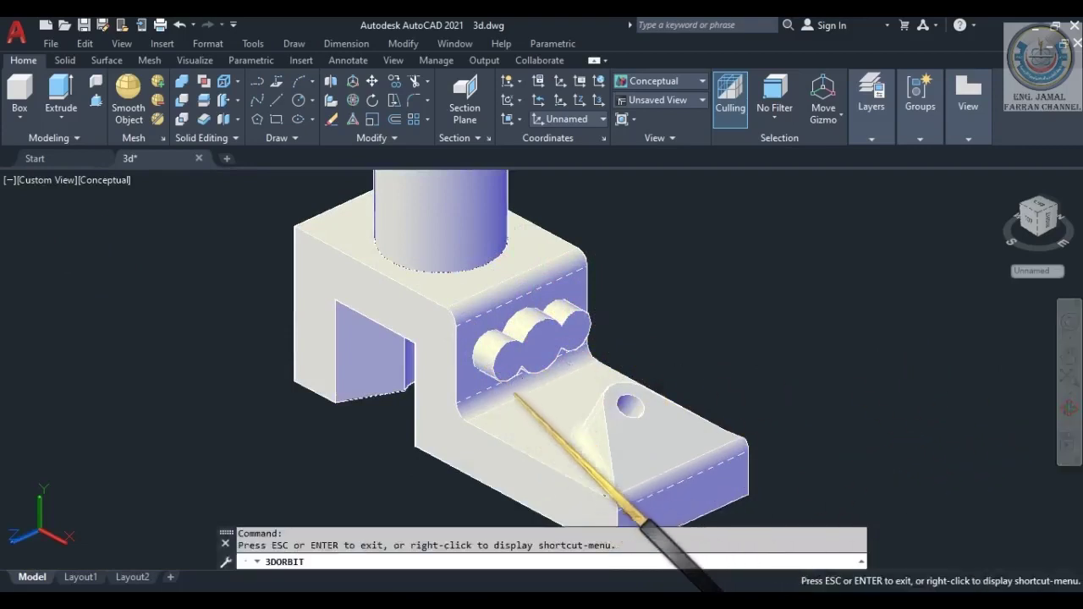
scroll(517, 385, down, 4)
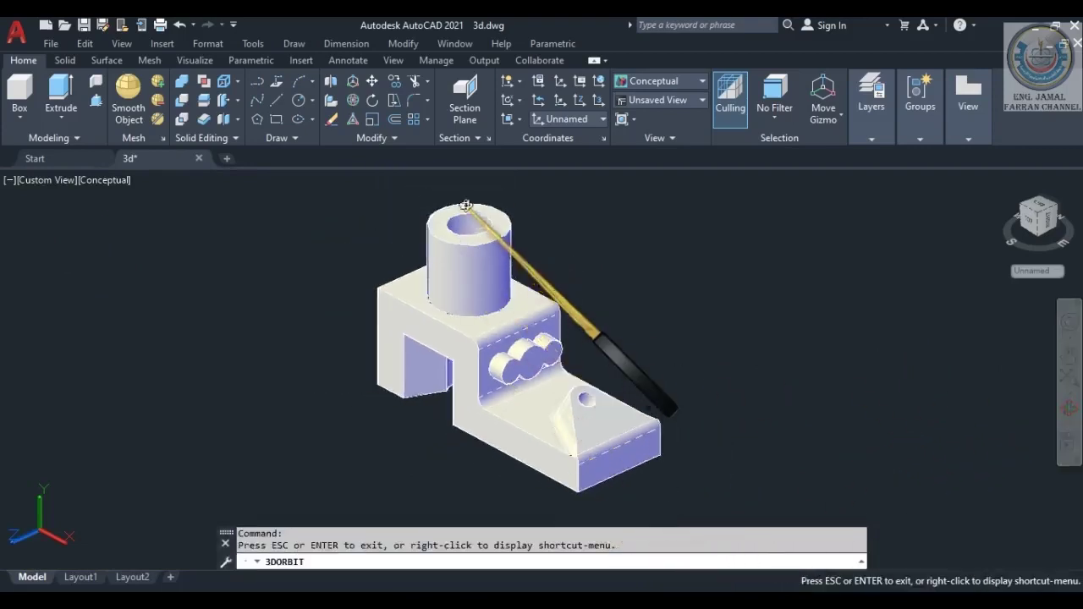
scroll(465, 206, up, 2)
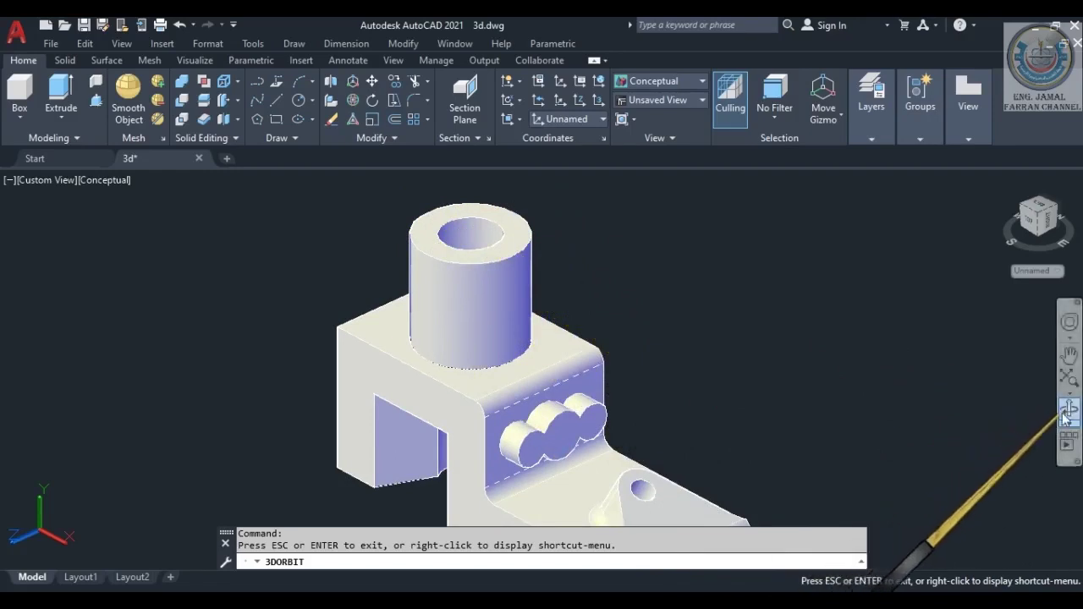
drag(512, 302, 466, 237)
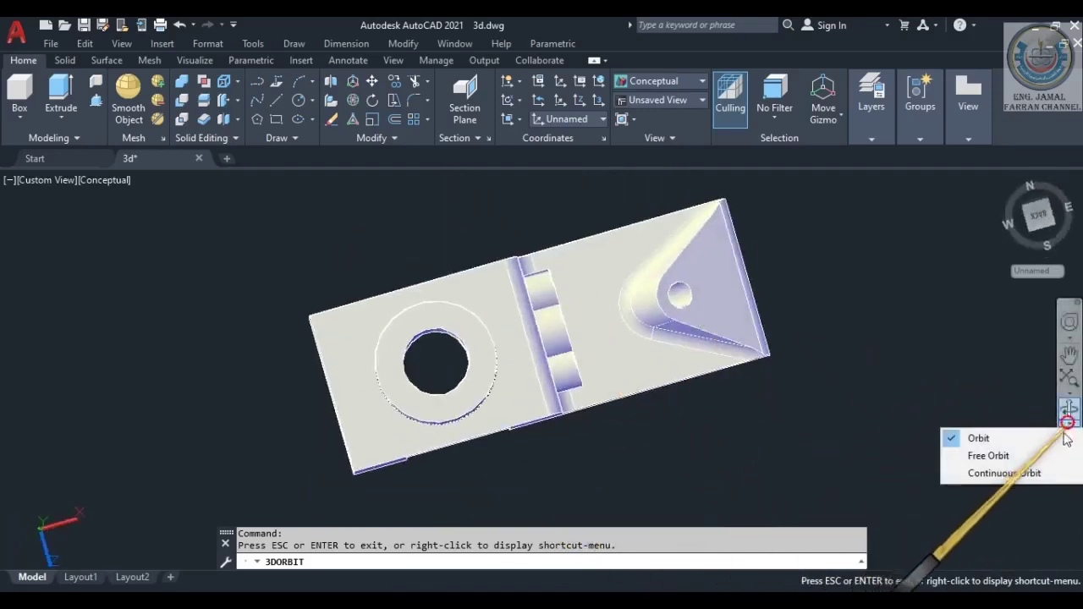
click(986, 456)
drag(682, 427, 522, 409)
scroll(522, 410, down, 3)
scroll(522, 410, down, 3)
drag(515, 350, 458, 343)
scroll(458, 343, up, 5)
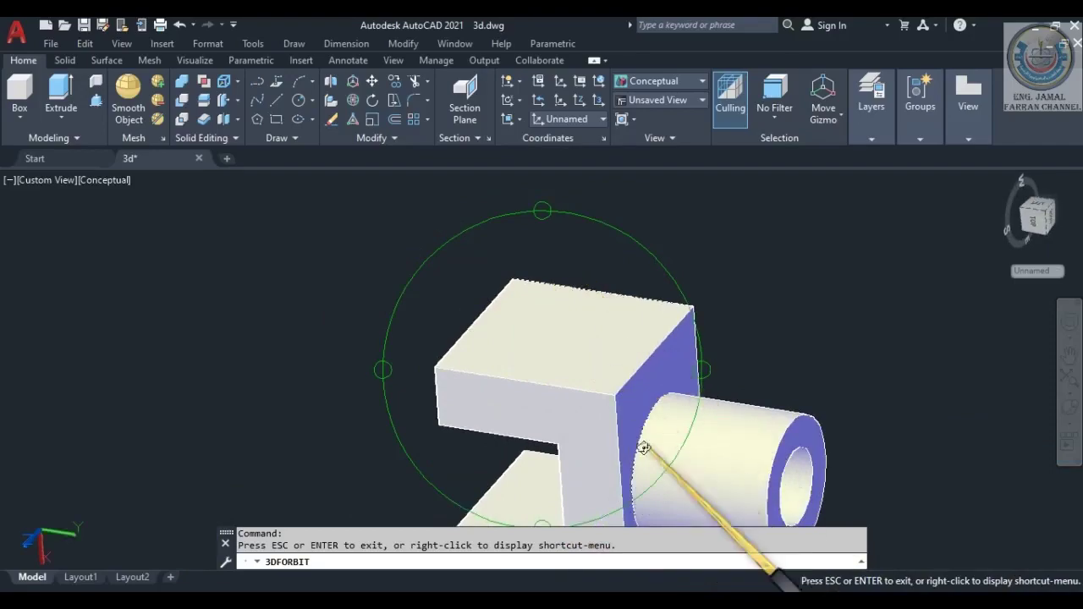
Switch to 90.jpg in Paint and mark in red the square outline and rounded arc at the R40 end, plus the base's rounded corner.
key(alt+Tab)
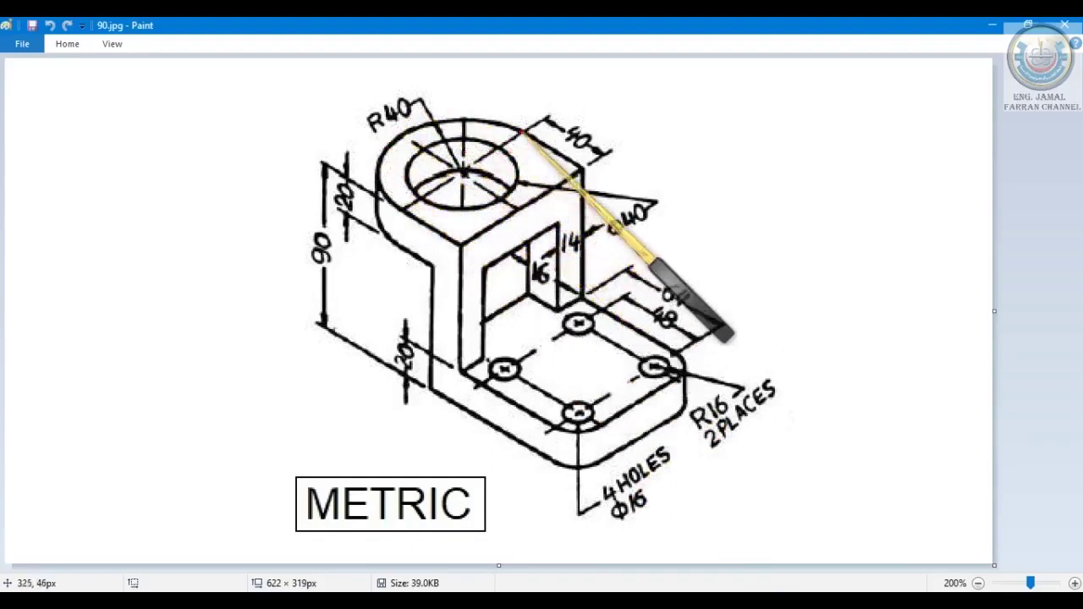
mouse_move(514, 120)
mouse_down()
mouse_move(458, 88)
mouse_move(339, 158)
mouse_move(366, 191)
mouse_move(389, 205)
mouse_up()
mouse_move(339, 166)
mouse_down()
mouse_move(331, 224)
mouse_move(400, 249)
mouse_up()
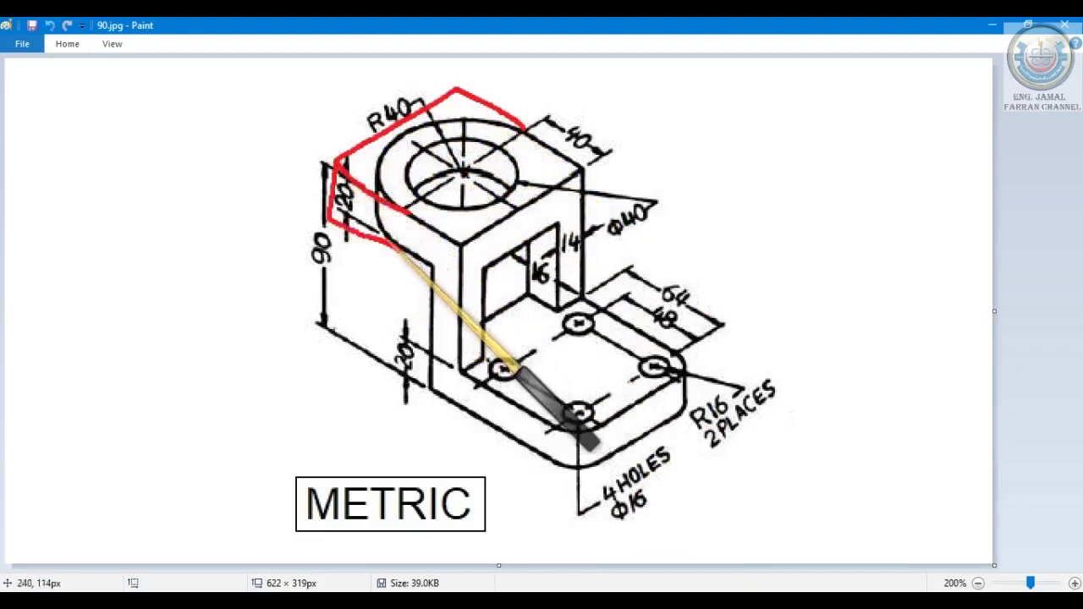
mouse_move(366, 172)
mouse_down()
mouse_move(346, 216)
mouse_move(338, 165)
mouse_move(336, 200)
mouse_up()
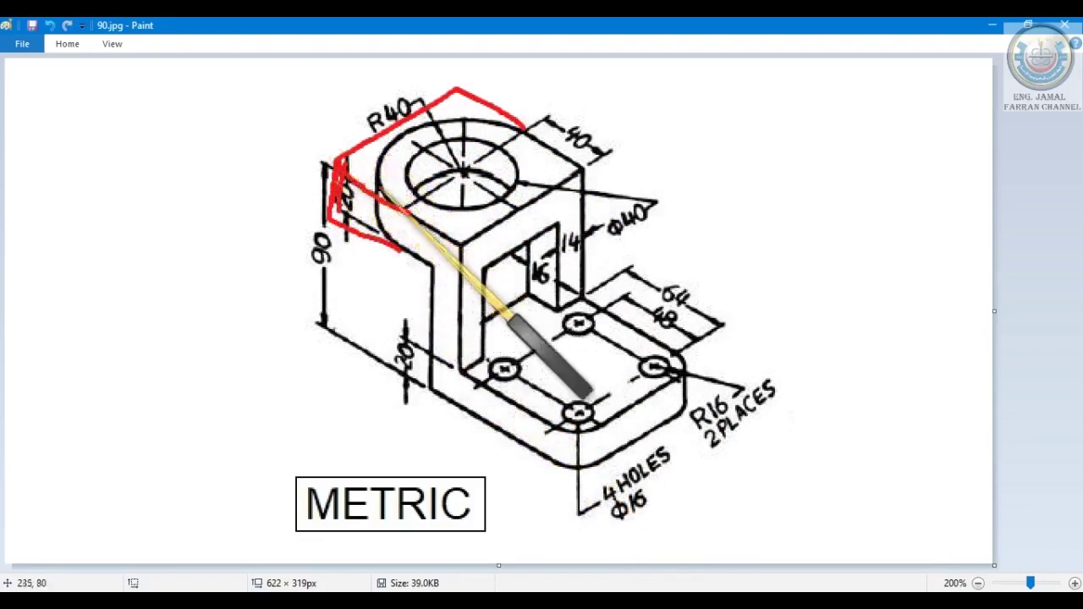
mouse_move(392, 135)
mouse_down()
mouse_move(411, 217)
mouse_move(402, 129)
mouse_move(470, 120)
mouse_move(505, 131)
mouse_up()
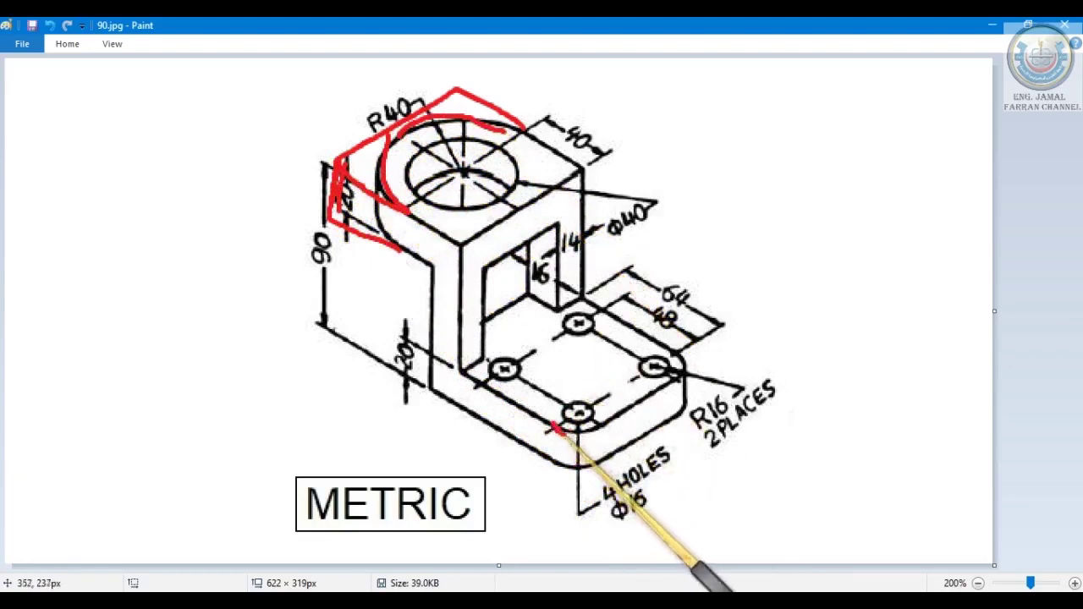
drag(594, 435, 587, 440)
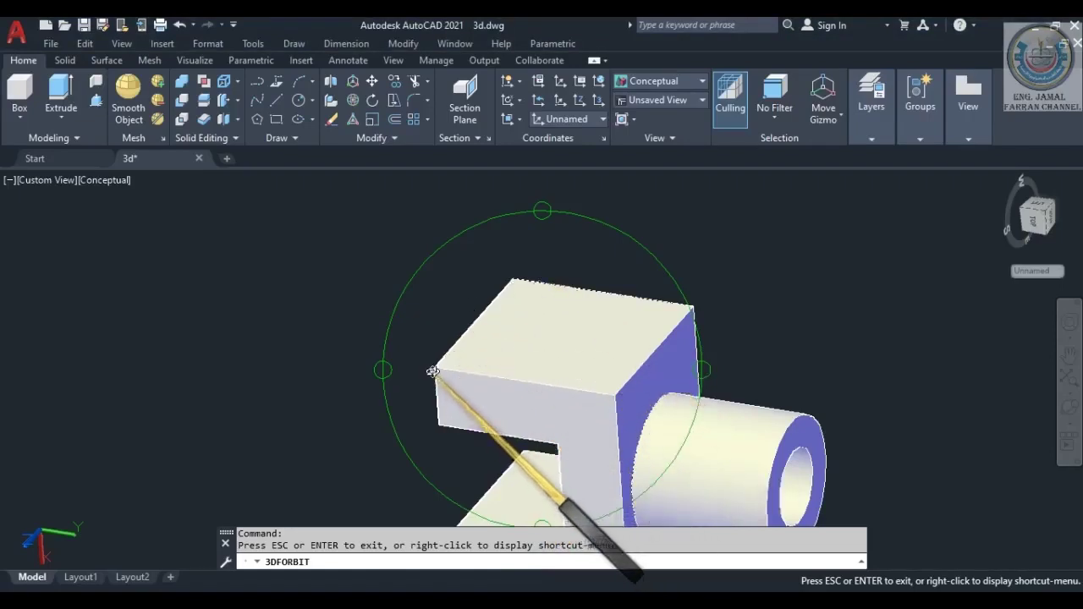
Fillet the two corner edges at the free end of the upper block with a radius of 30.
key(Escape)
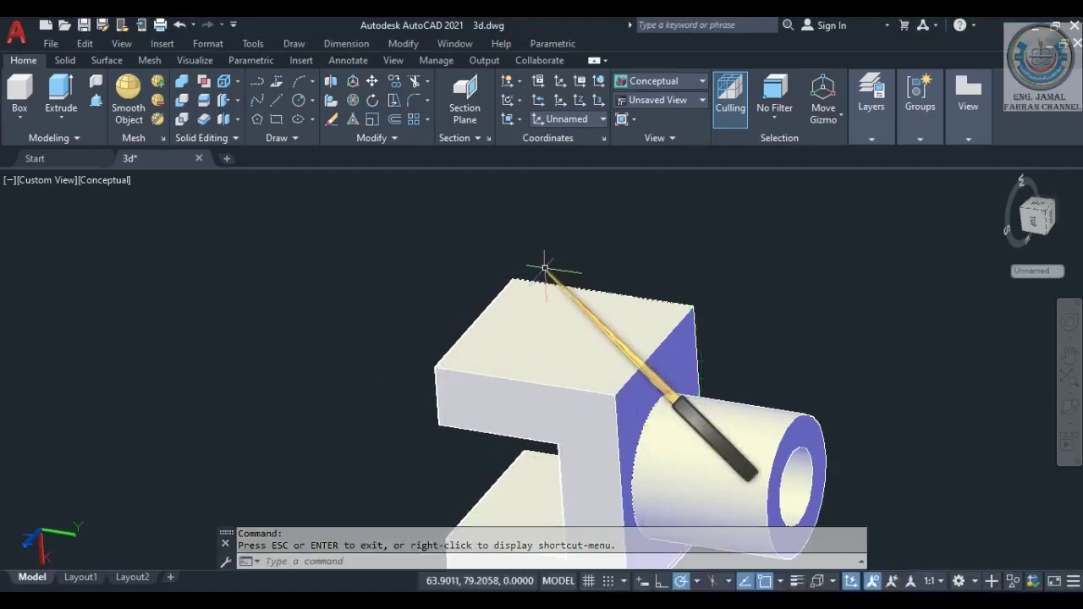
click(413, 102)
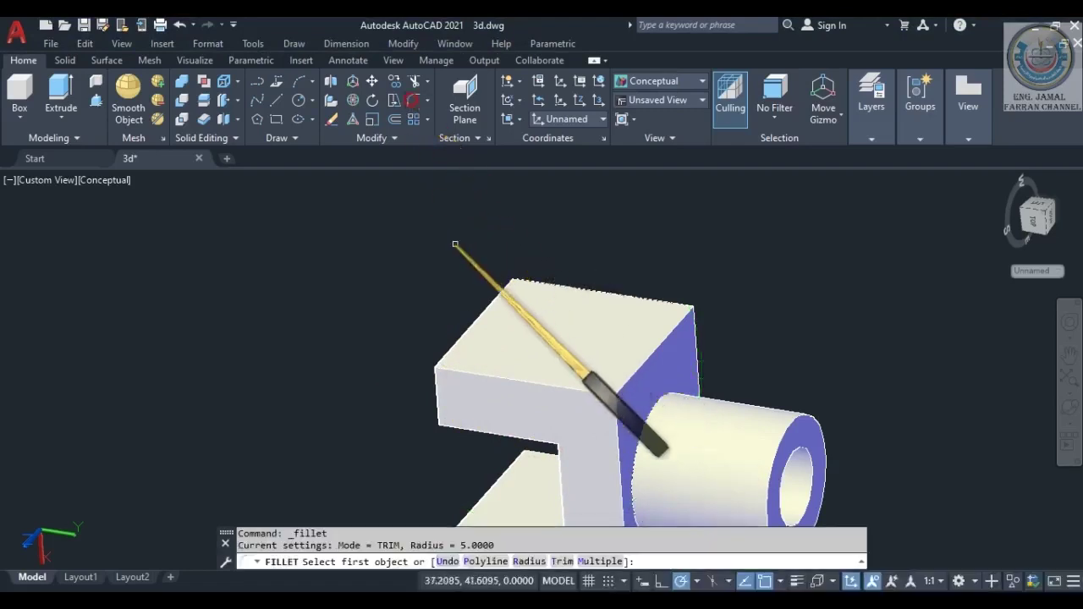
click(435, 392)
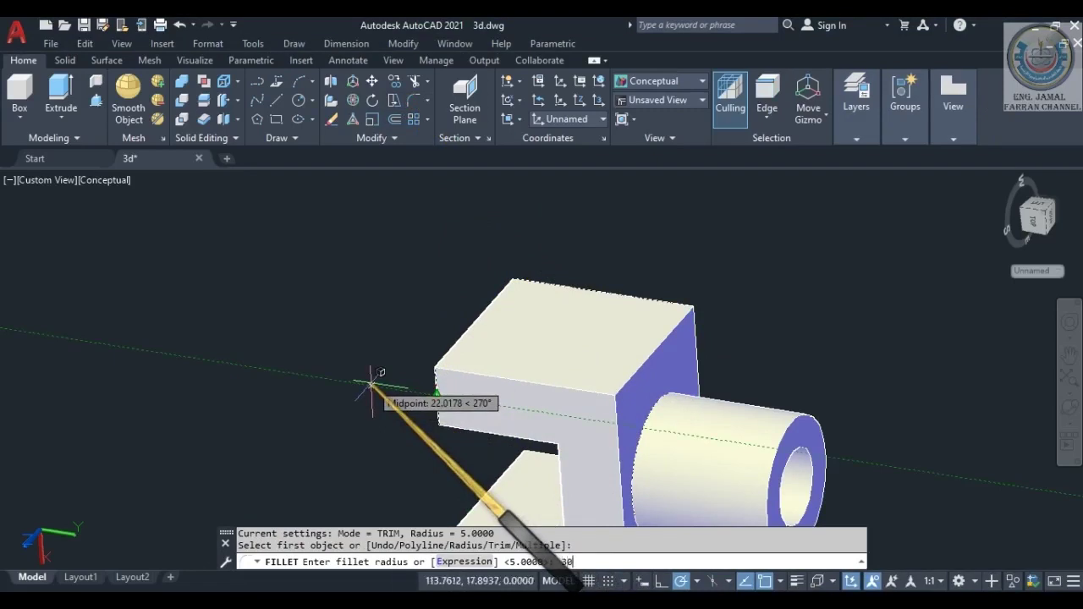
text(30)
key(Return)
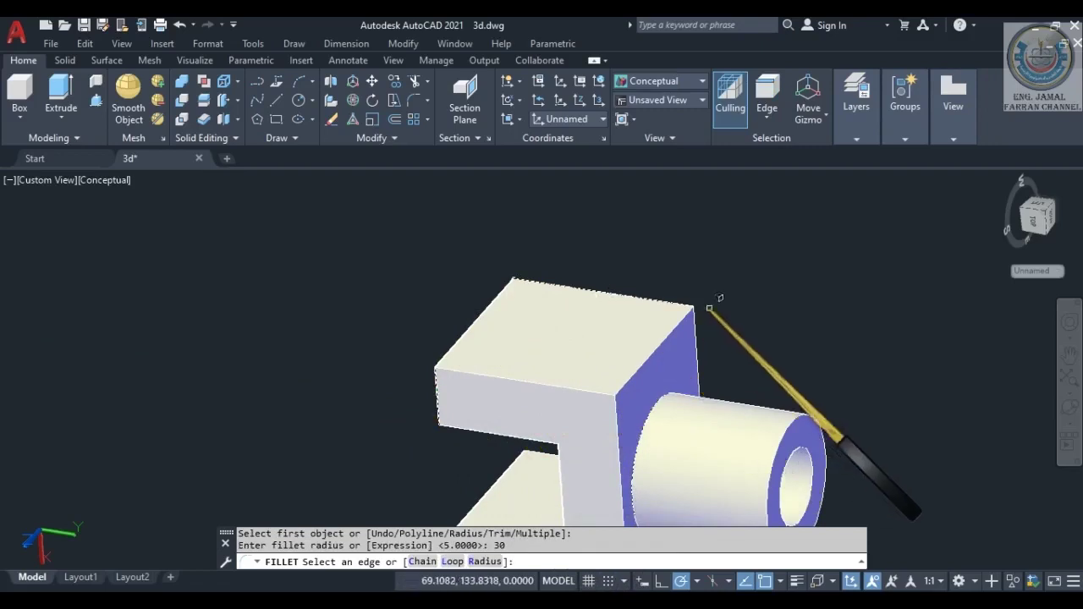
click(1070, 407)
mouse_move(648, 318)
mouse_down()
mouse_move(592, 462)
mouse_move(653, 302)
mouse_move(725, 315)
mouse_move(525, 370)
mouse_move(590, 363)
mouse_move(667, 310)
mouse_up()
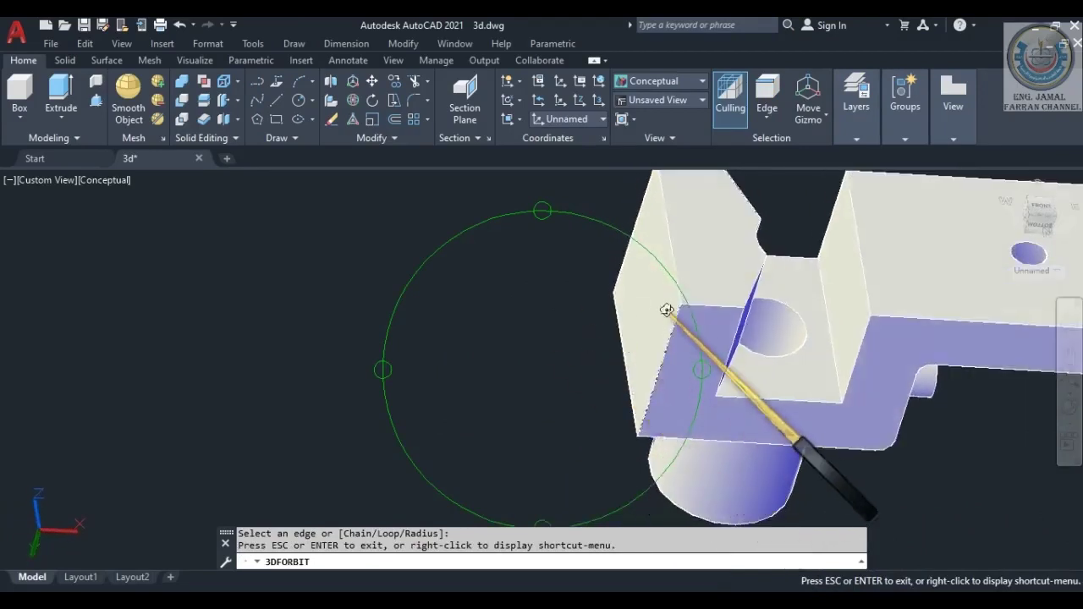
key(Escape)
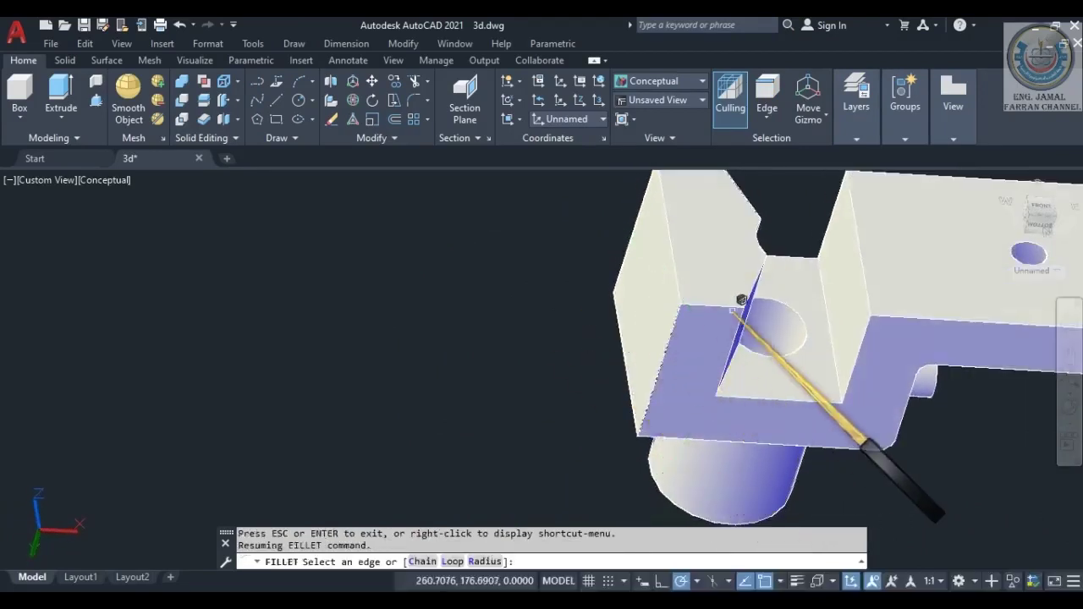
scroll(474, 380, down, 4)
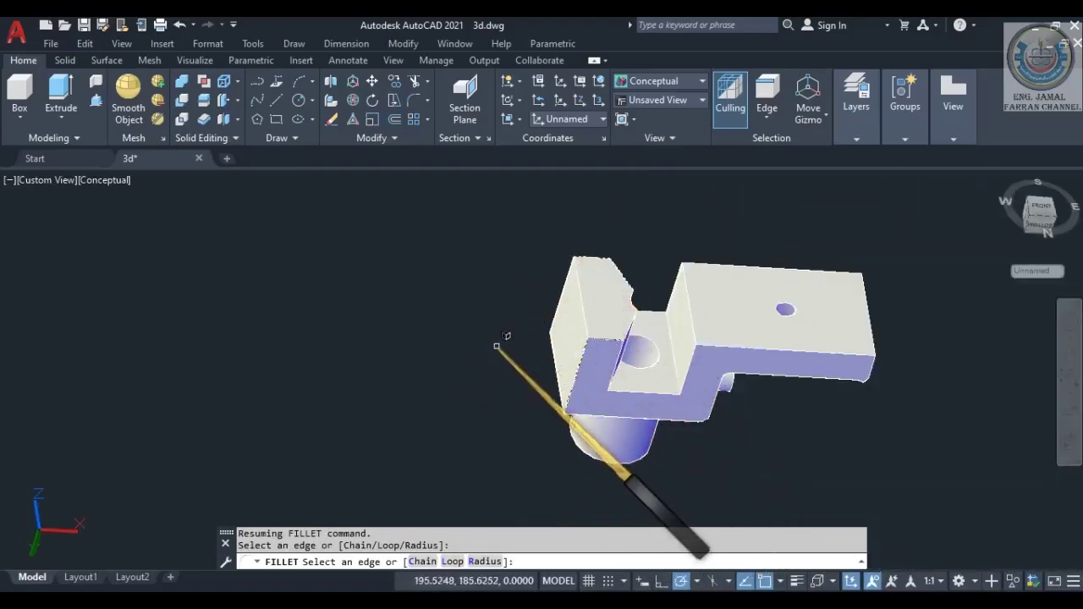
key(Return)
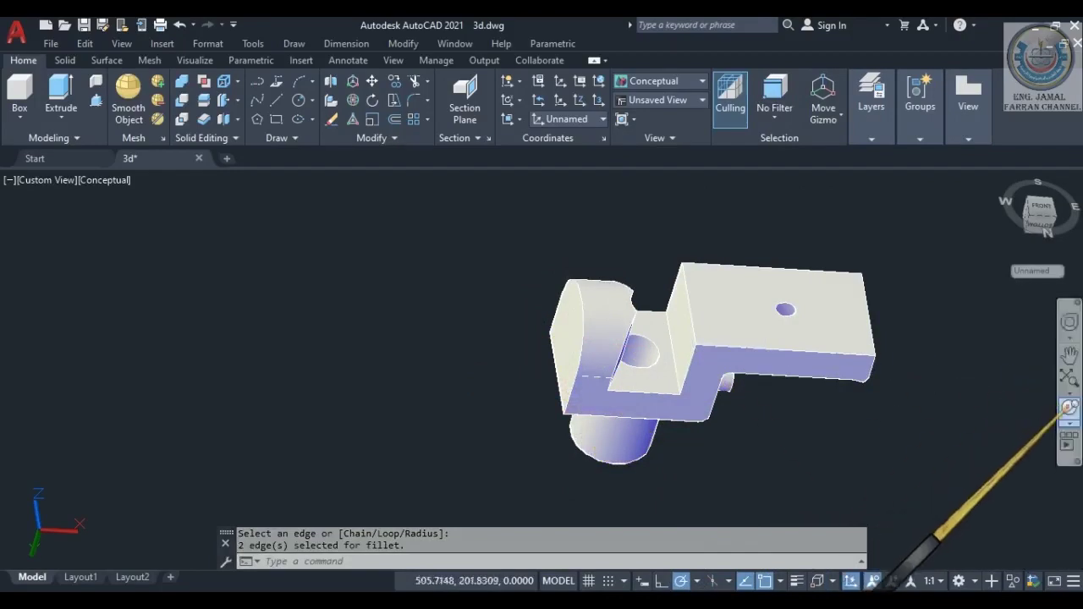
Erase the fillet in the inner corner between the upright face with the three joined cylinders and the base plate.
click(1068, 408)
drag(581, 387, 697, 290)
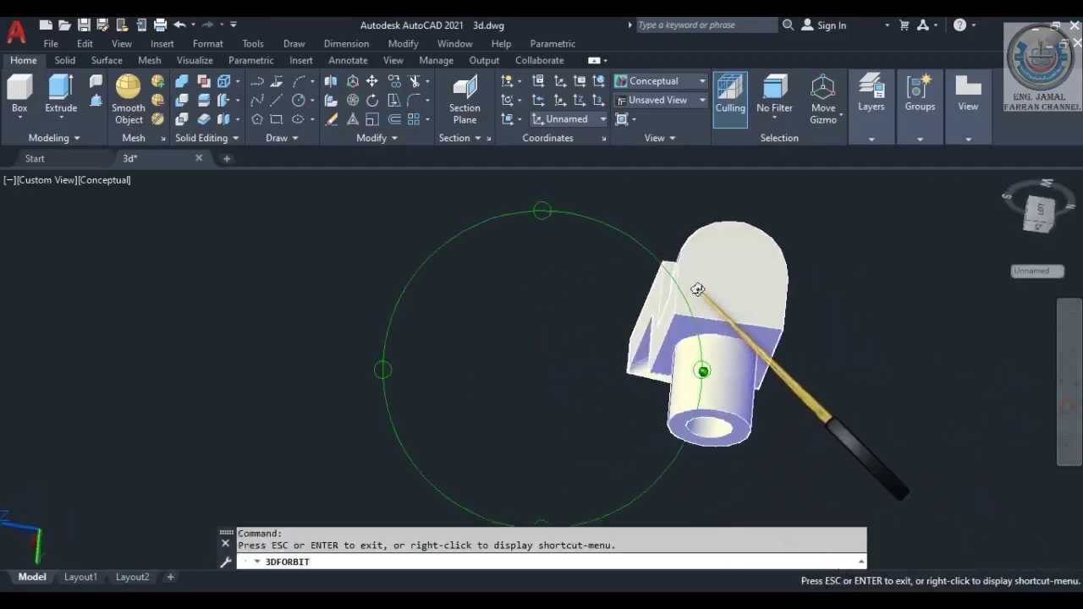
drag(595, 375, 503, 302)
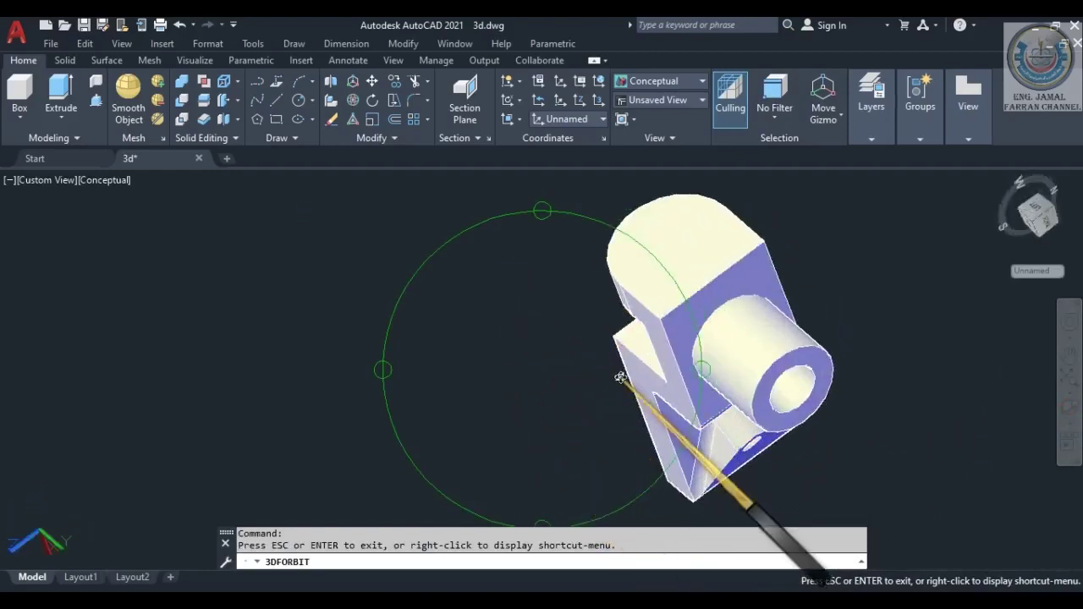
drag(647, 383, 513, 391)
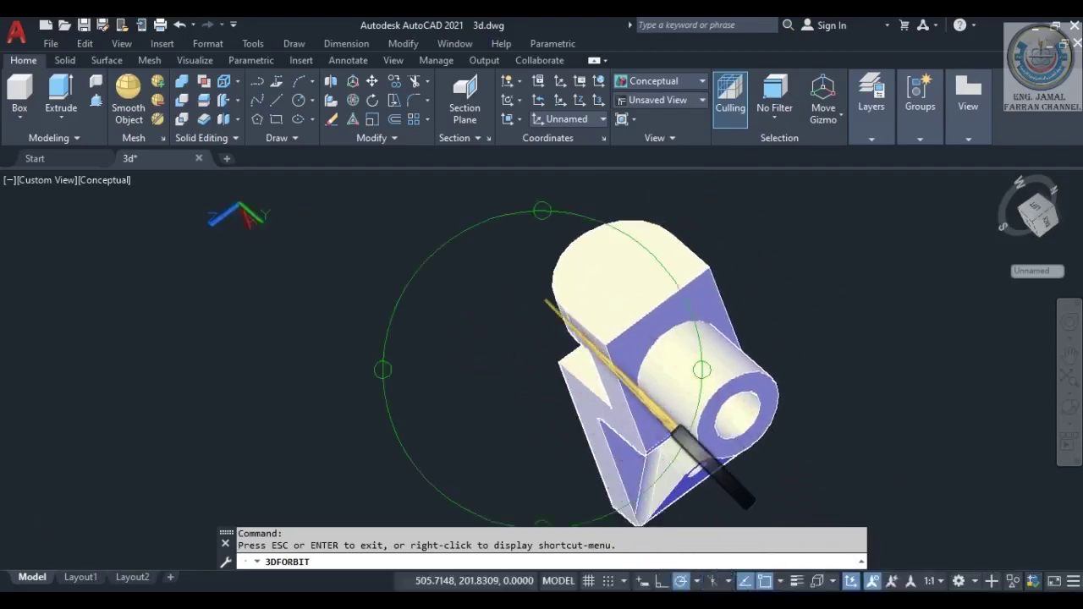
drag(610, 389, 651, 372)
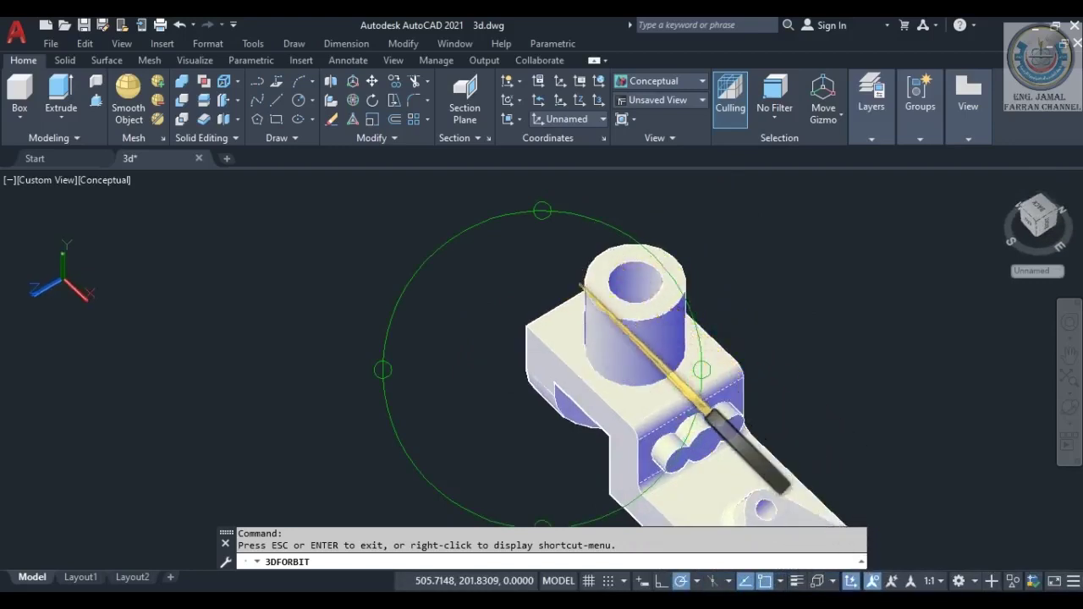
drag(585, 386, 544, 471)
drag(568, 330, 435, 384)
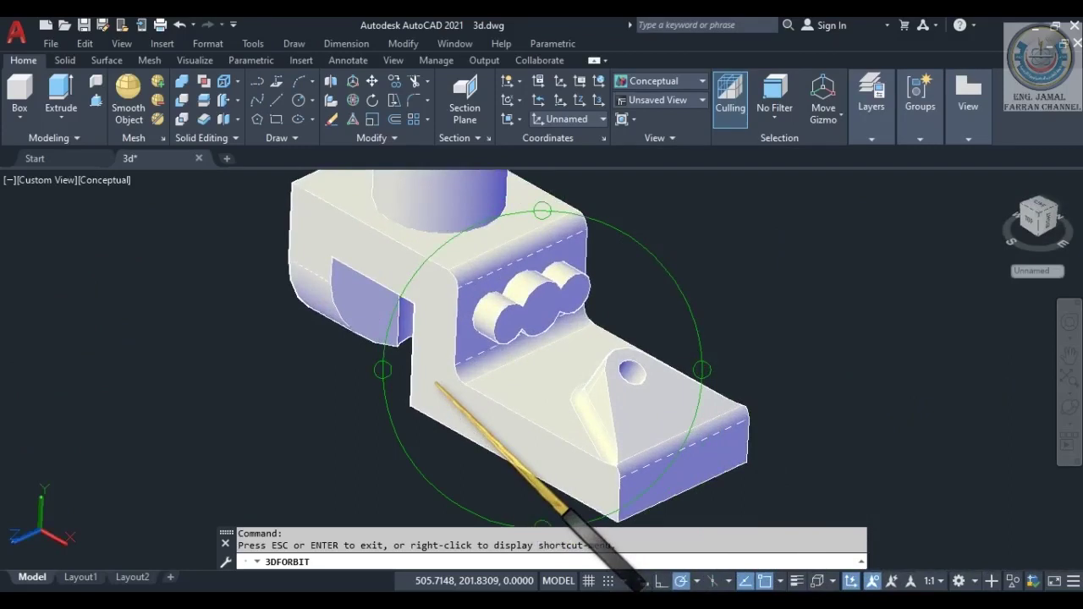
key(Escape)
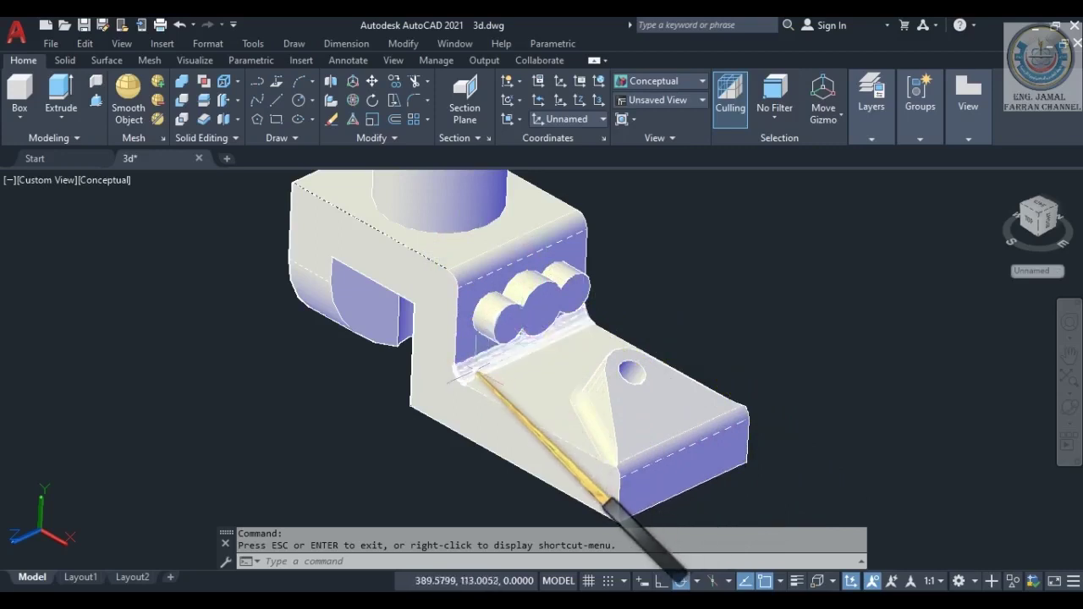
ctrl+click(472, 374)
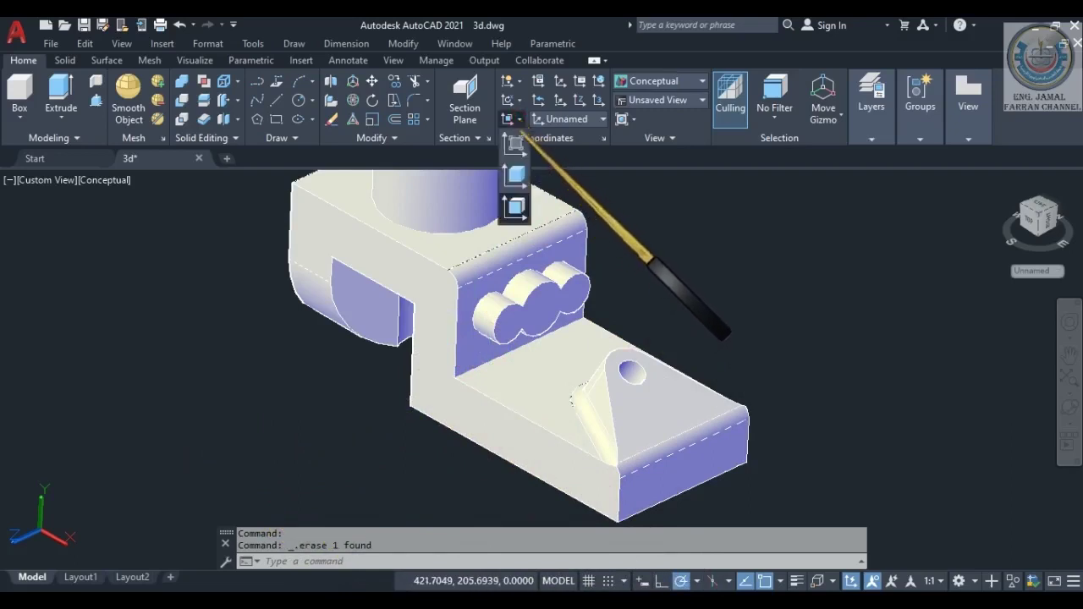
Align the UCS to the current view and draw a right triangle beside the bracket, 20 high and about 30 wide.
click(515, 207)
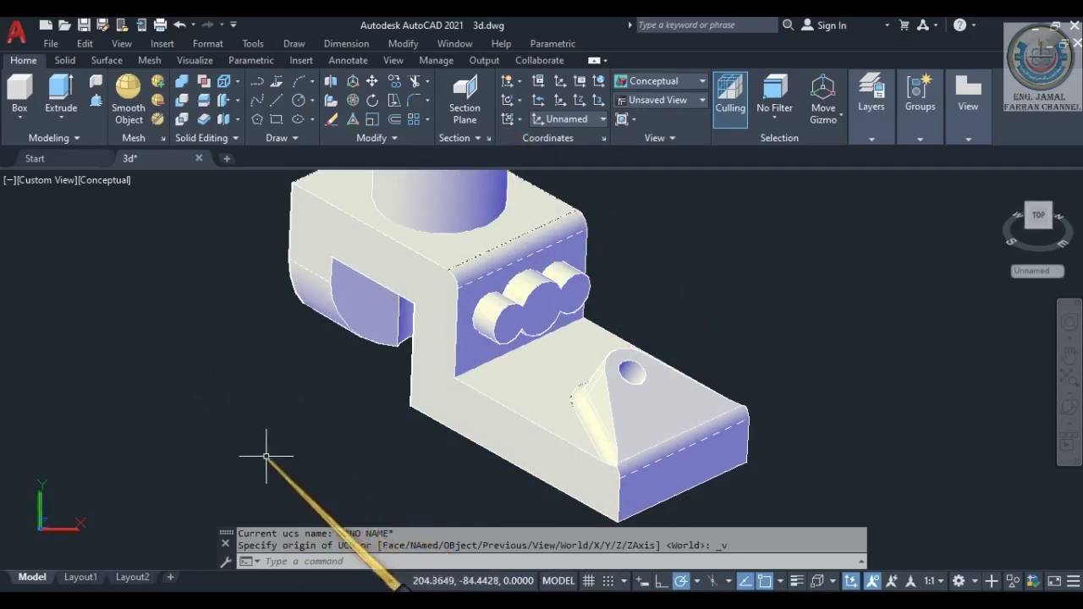
text(L)
key(Return)
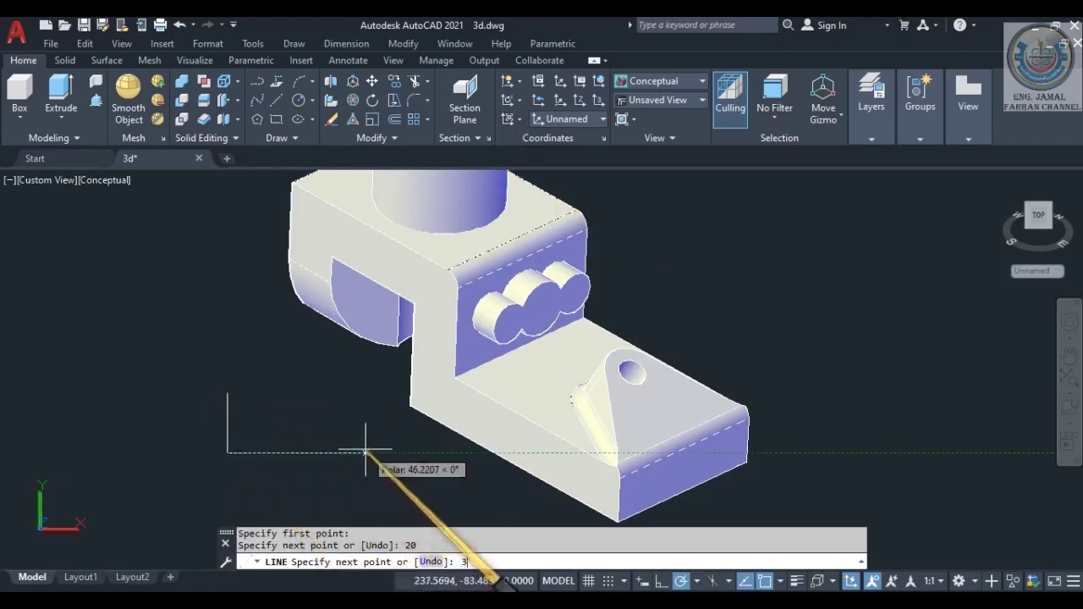
click(227, 393)
key(Return)
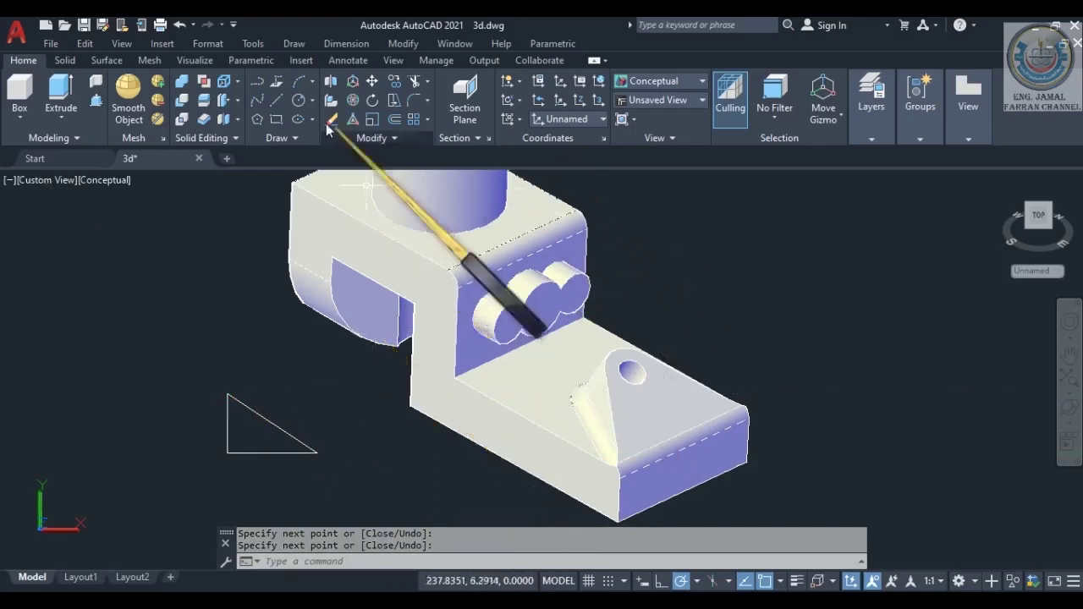
Presspull the triangle's bounded area to a height of 10 to form a solid wedge.
click(95, 80)
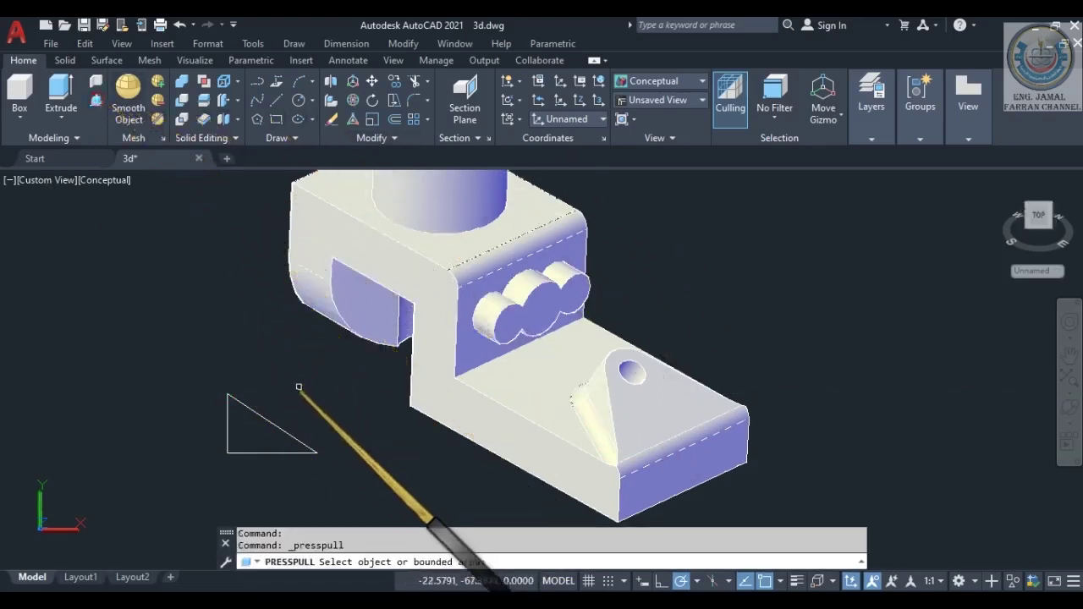
click(257, 431)
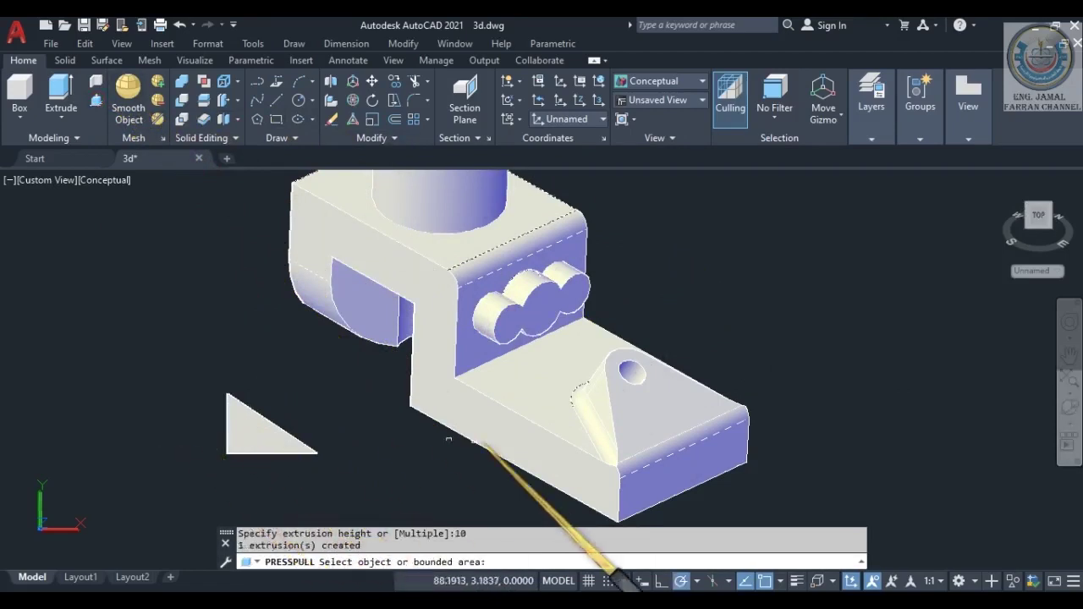
click(1068, 407)
drag(506, 358, 474, 267)
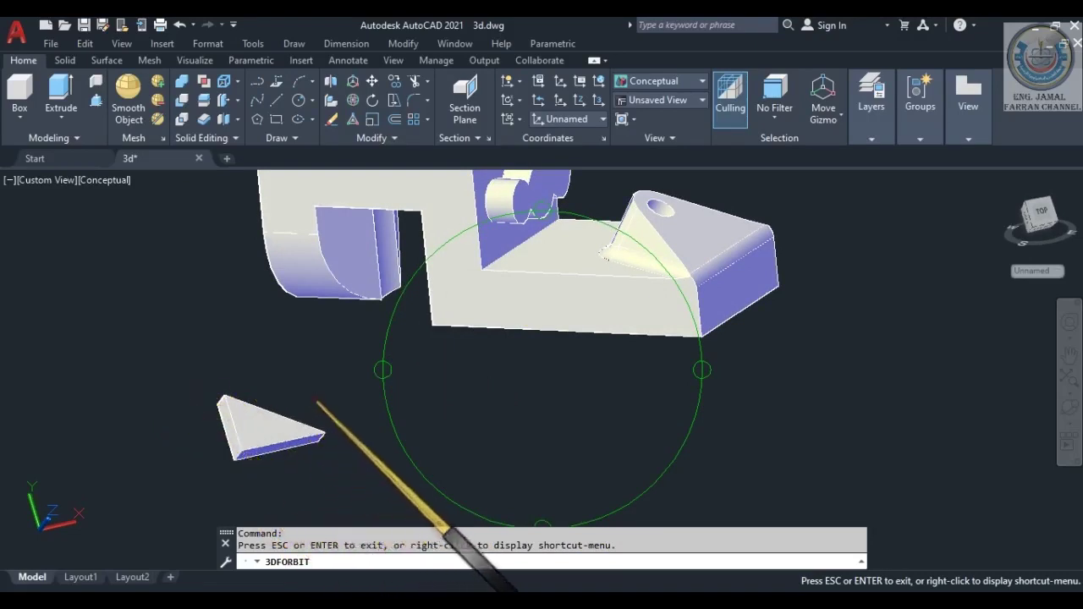
drag(318, 402, 259, 434)
drag(491, 392, 459, 311)
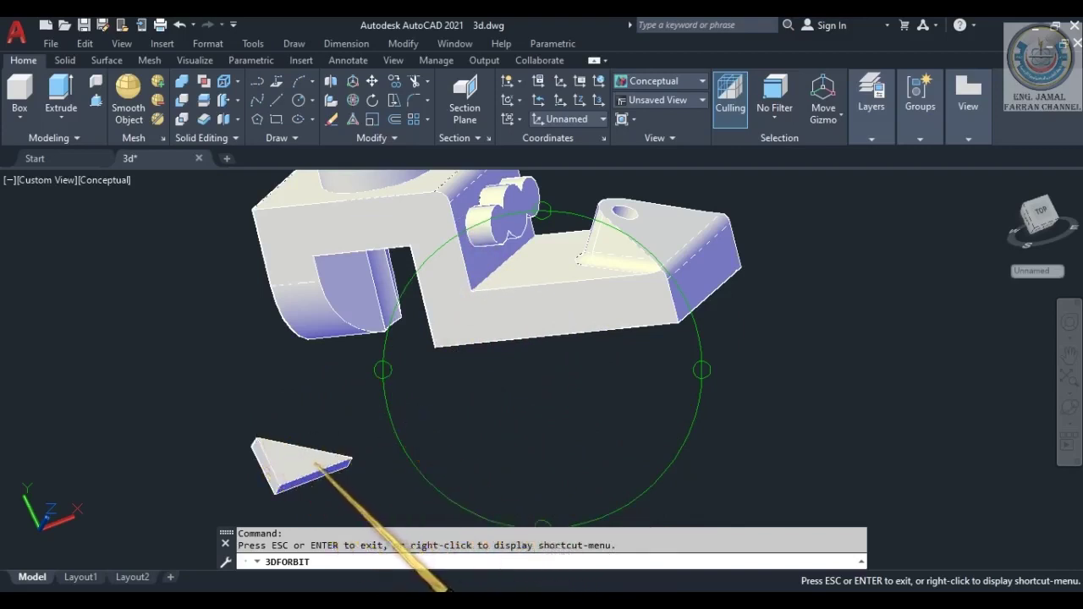
key(Escape)
Compare the wedge's right-angled corner with the bracket's inner corner between the upright face and the base plate.
scroll(292, 493, up, 4)
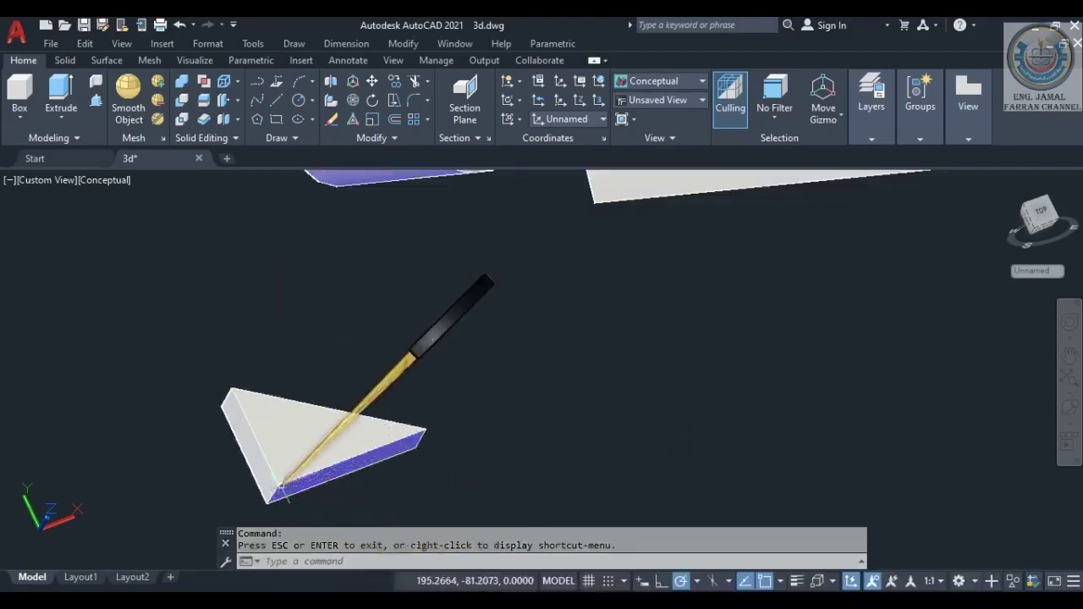
scroll(366, 455, down, 4)
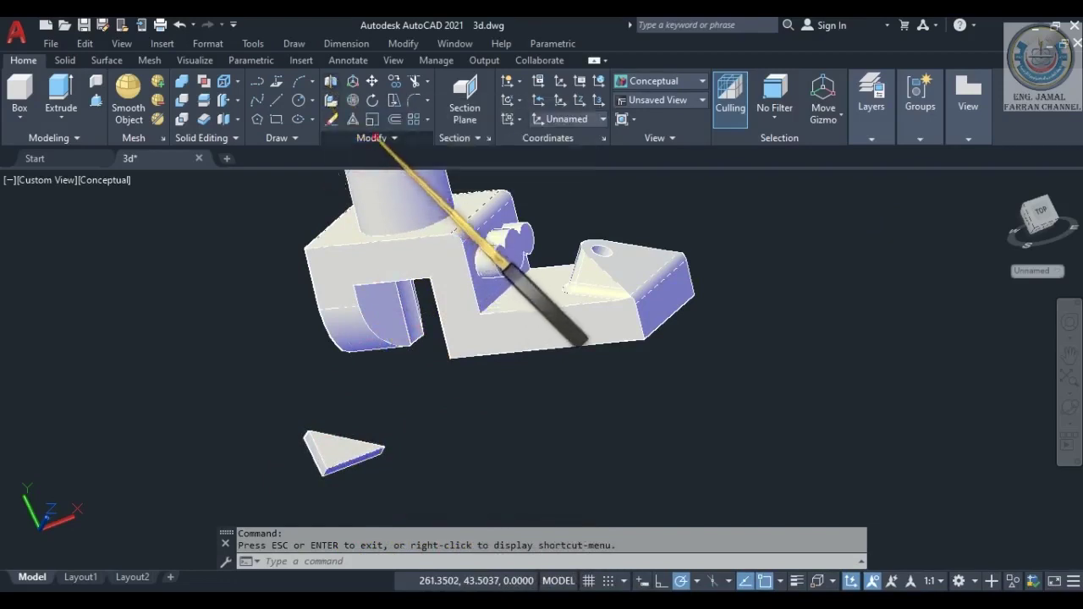
click(372, 137)
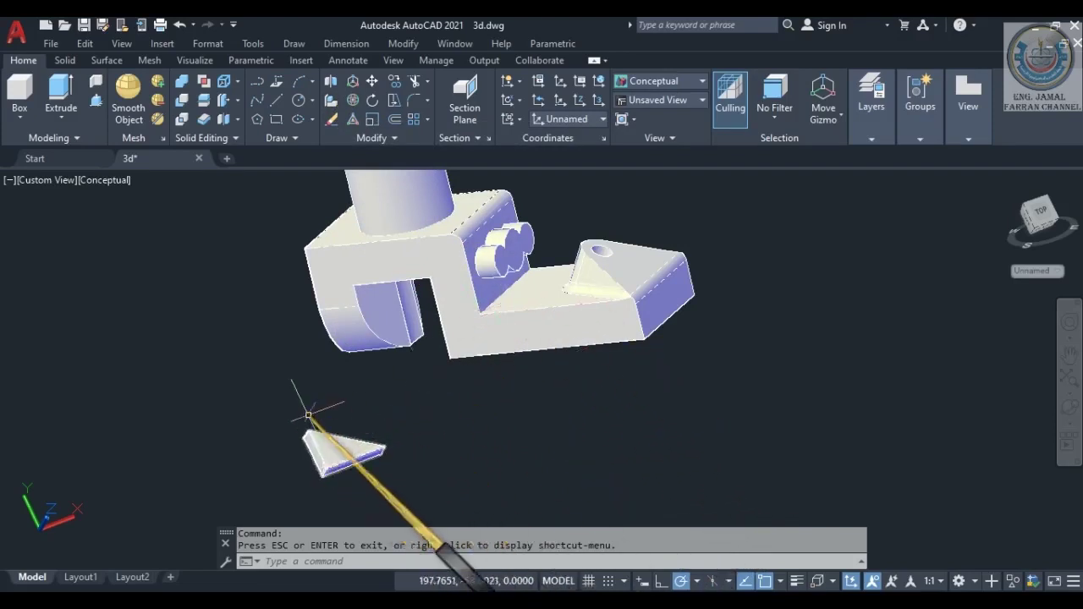
scroll(482, 295, up, 3)
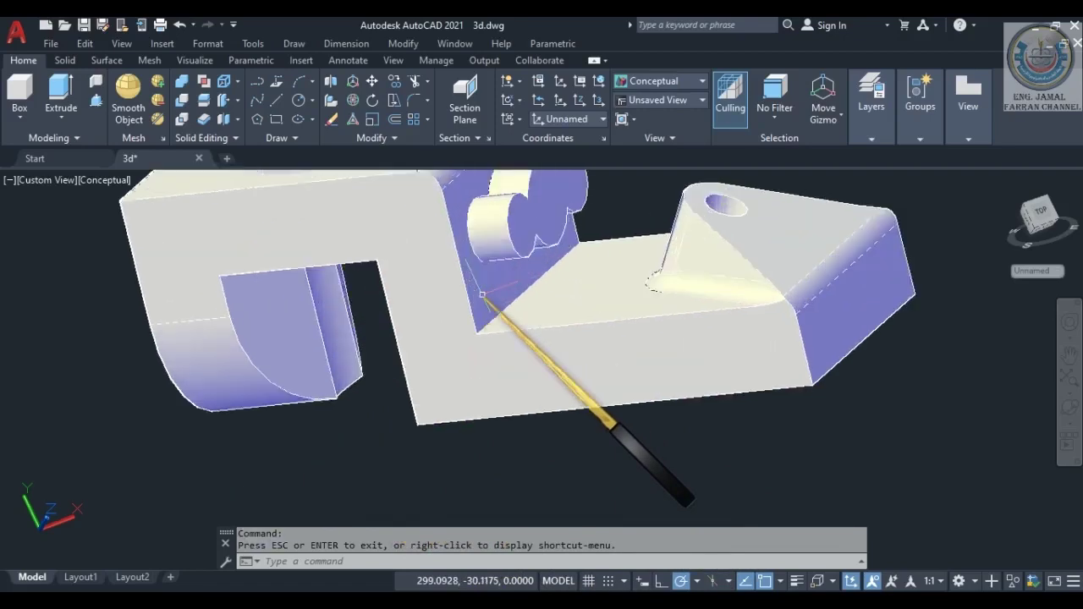
scroll(482, 294, down, 3)
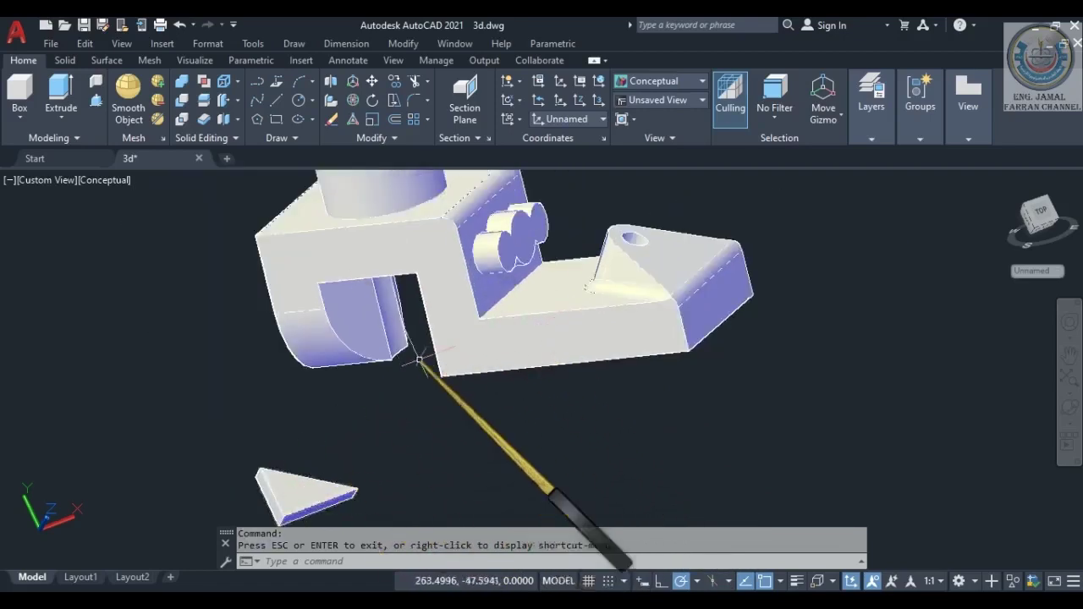
scroll(415, 338, up, 2)
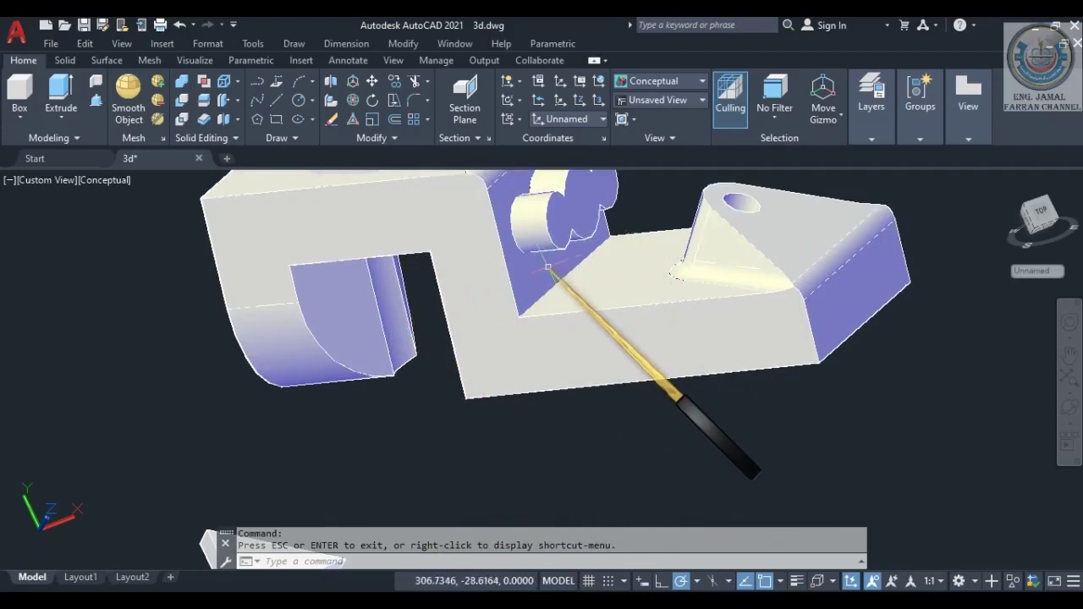
scroll(547, 269, down, 4)
scroll(448, 380, up, 2)
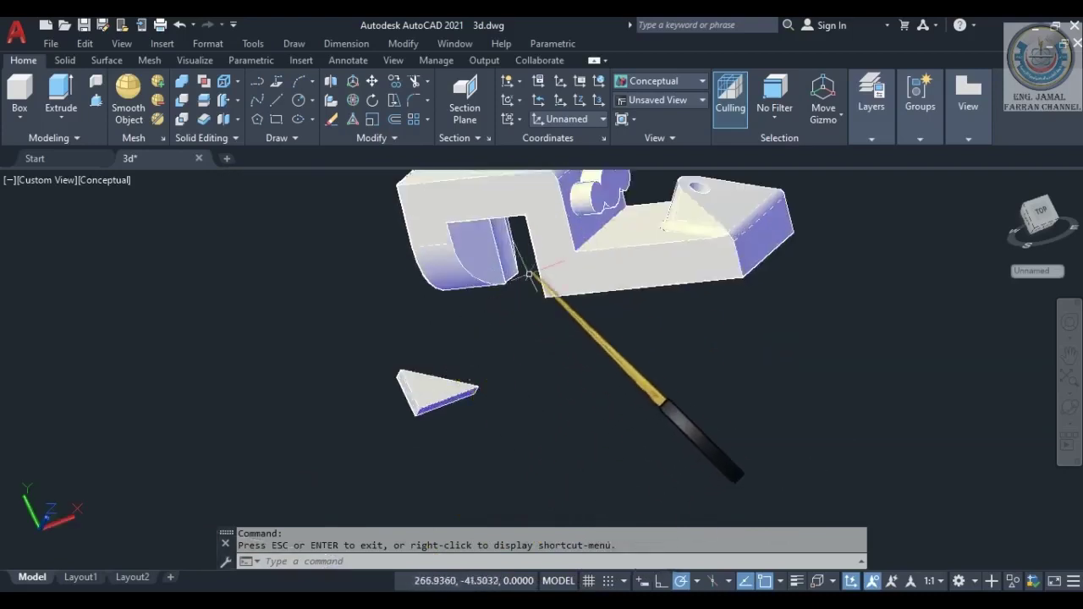
Start 3D Align on the wedge, using its upper right-angled corner, the long leg's midpoint and the short leg's far end as source points.
click(330, 100)
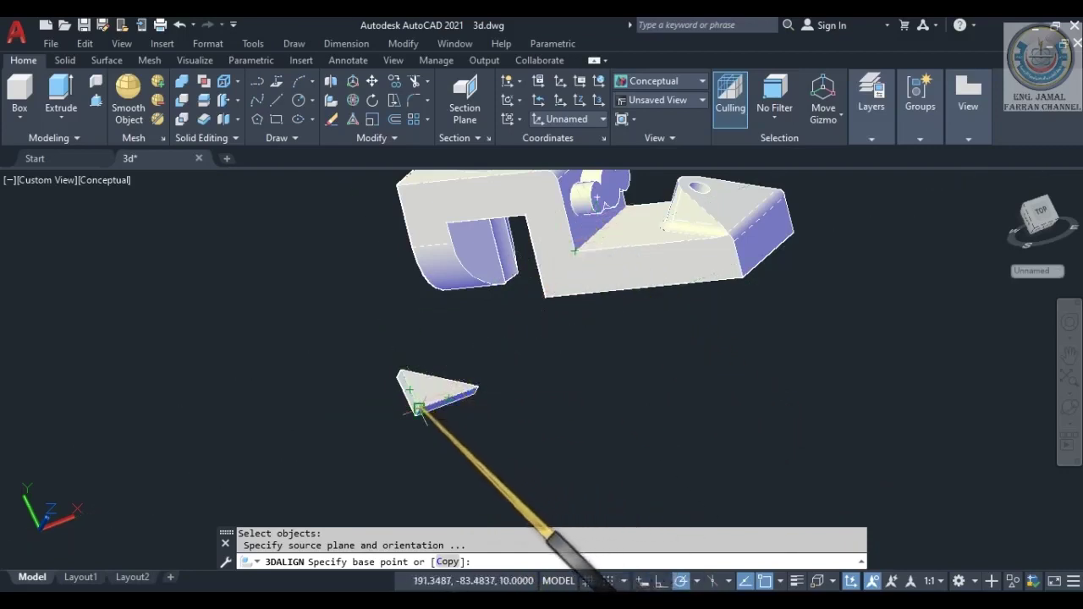
scroll(418, 409, up, 5)
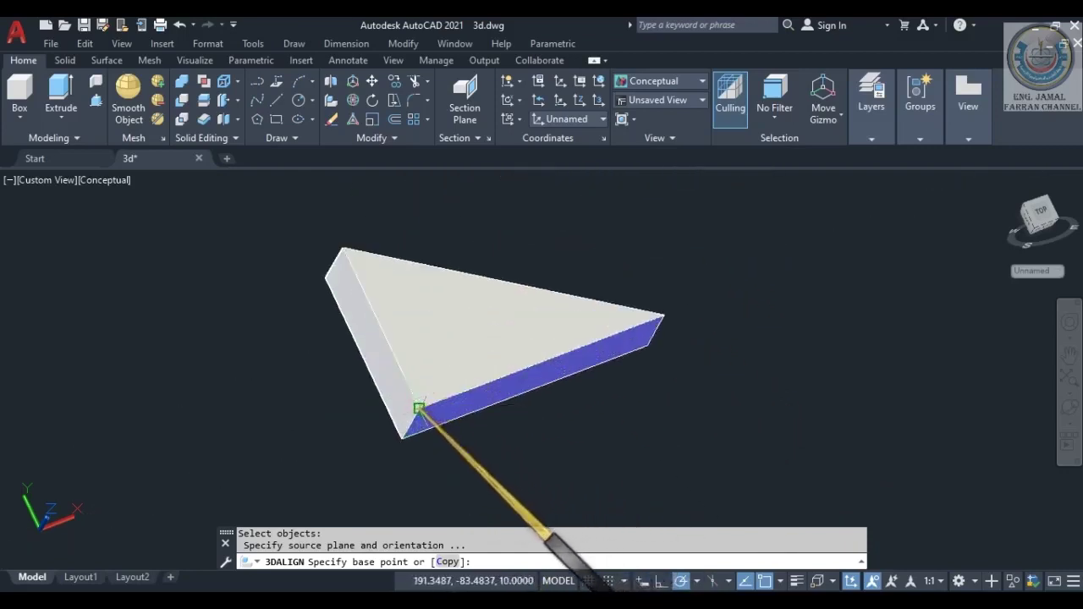
scroll(418, 409, down, 2)
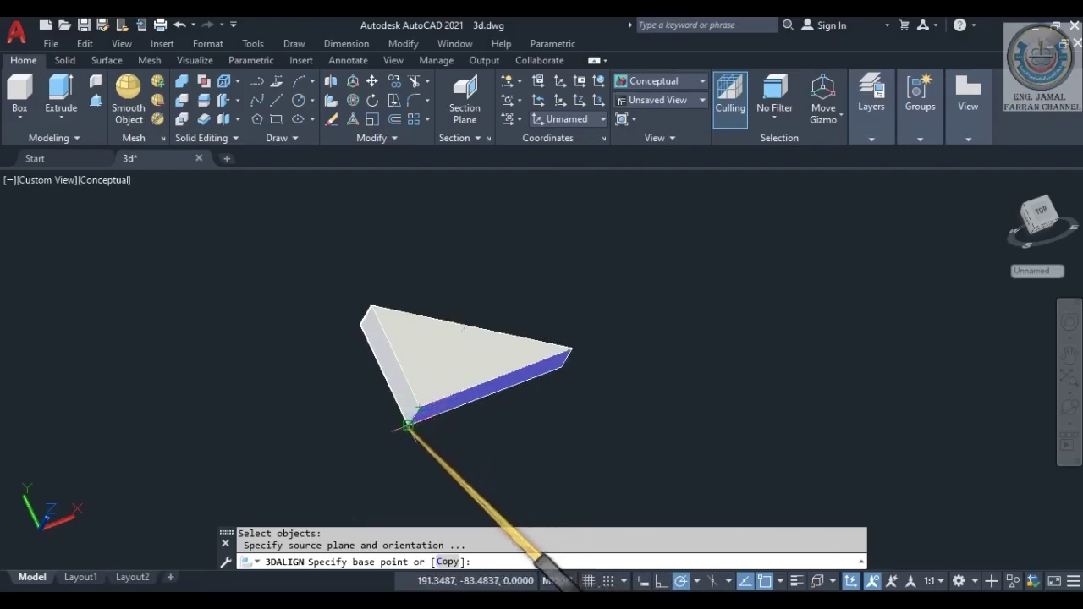
scroll(407, 425, down, 3)
scroll(626, 216, down, 1)
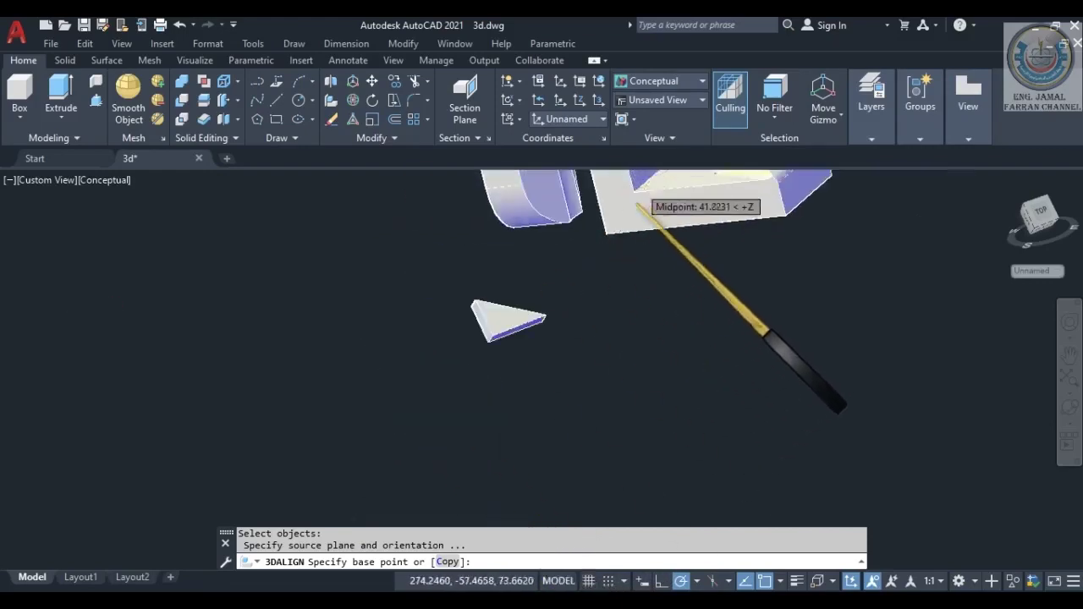
scroll(636, 205, down, 2)
scroll(641, 207, up, 4)
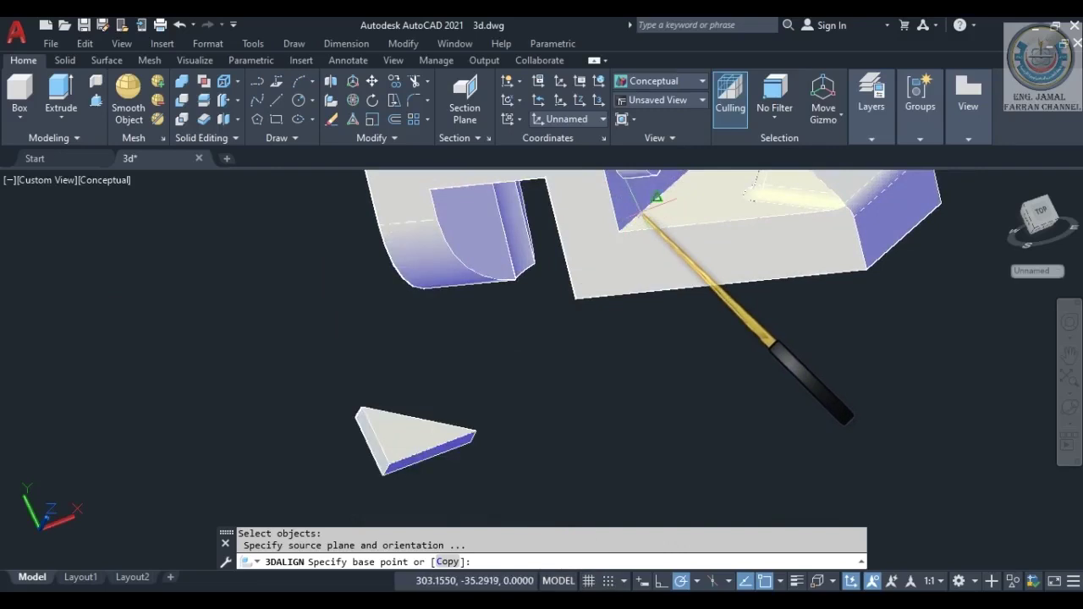
scroll(636, 209, down, 3)
scroll(469, 365, up, 5)
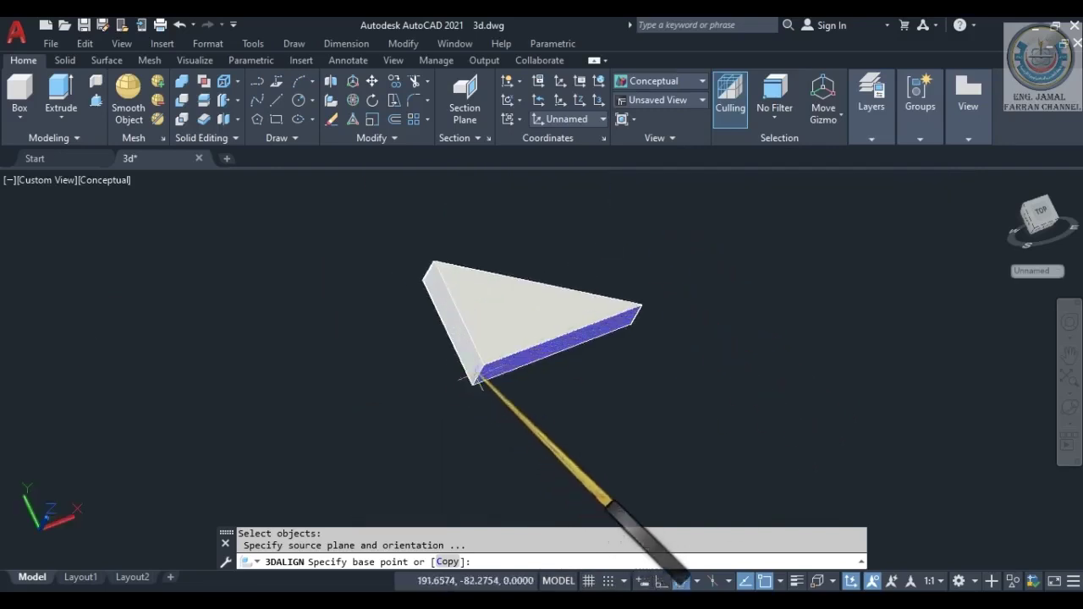
click(482, 365)
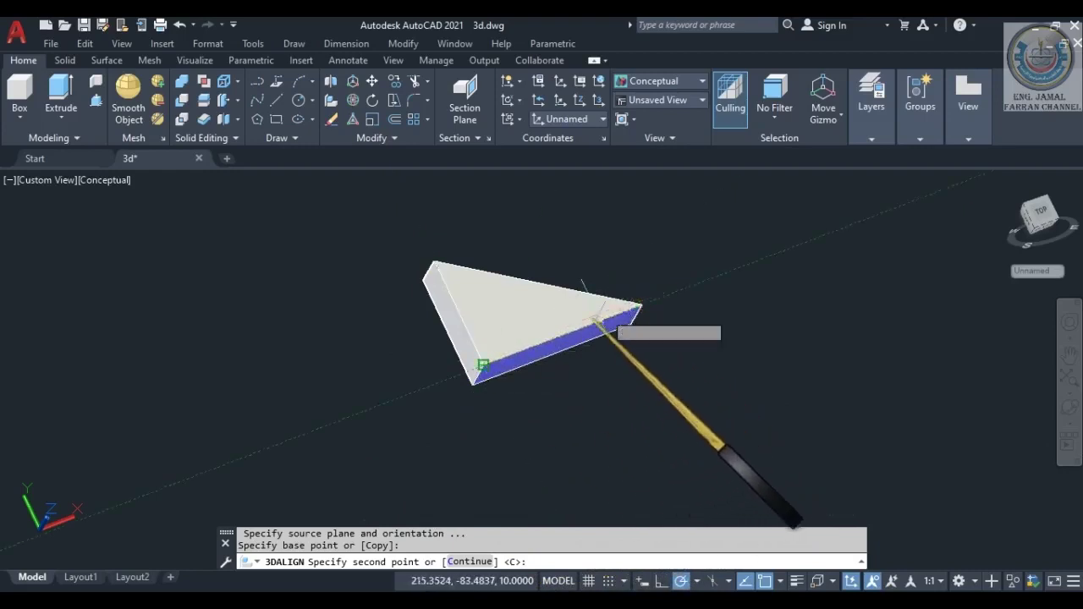
click(561, 335)
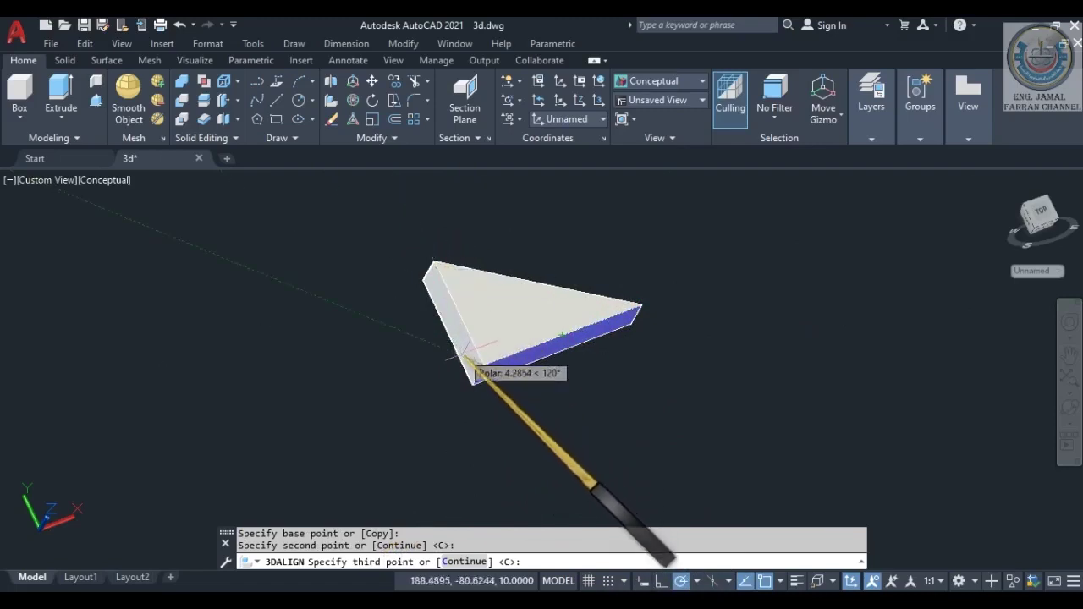
click(433, 261)
Align the wedge to the bracket's front inner corner, with its long leg along the base plate edge and short leg up the upright edge.
scroll(568, 313, down, 4)
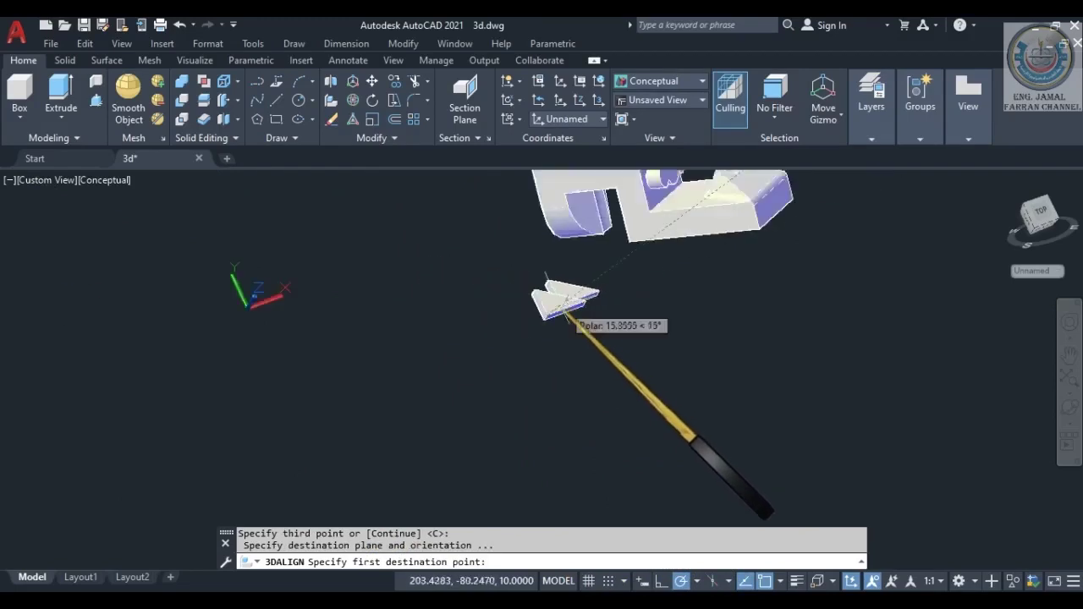
scroll(558, 300, down, 3)
scroll(544, 314, up, 2)
scroll(550, 315, down, 3)
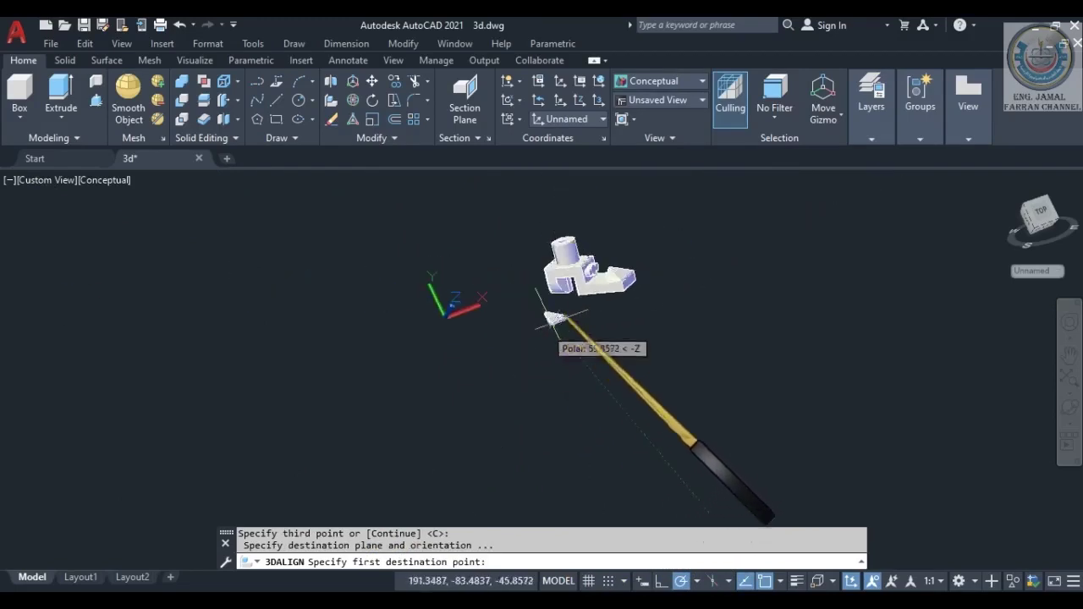
scroll(559, 315, up, 6)
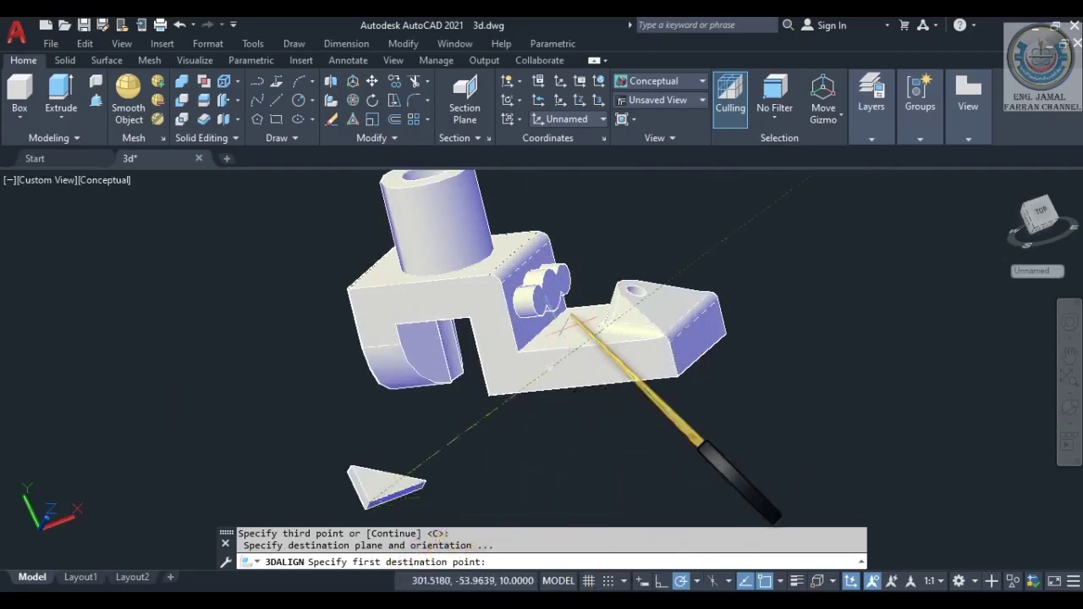
click(517, 352)
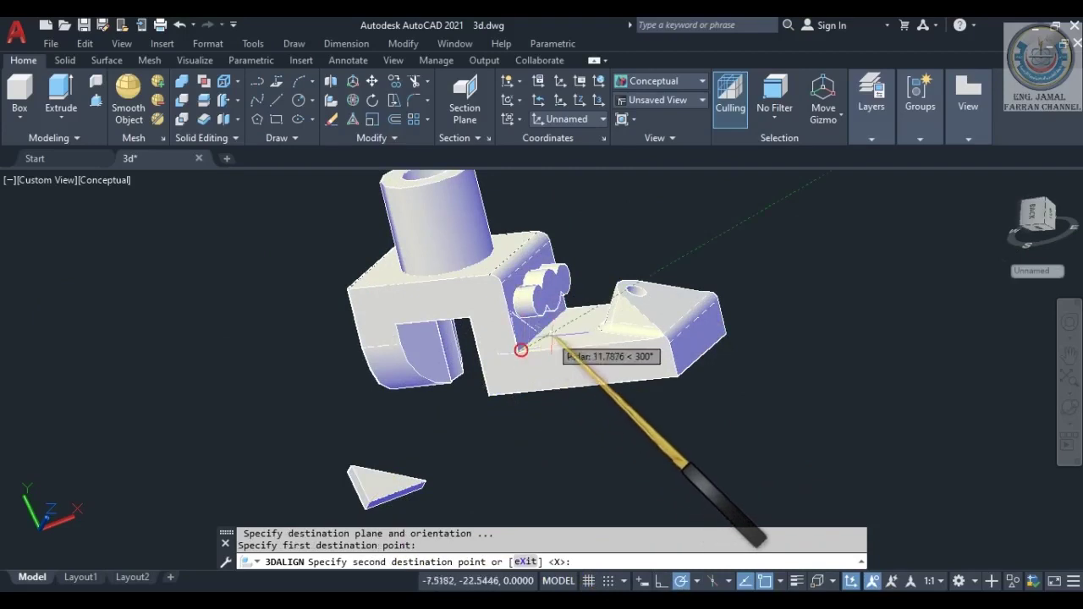
scroll(525, 345, up, 5)
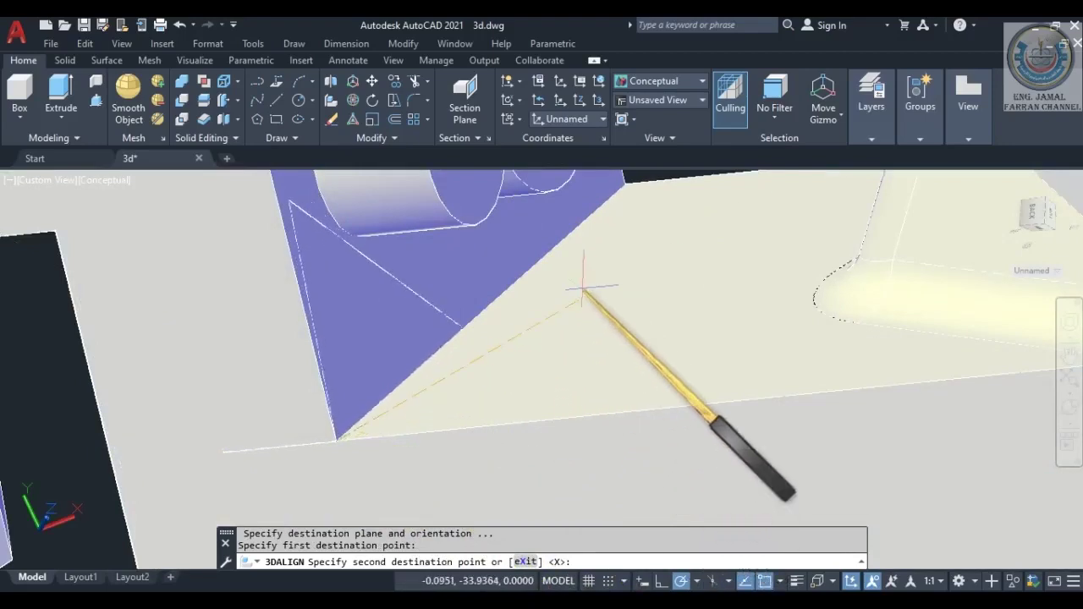
scroll(582, 288, down, 5)
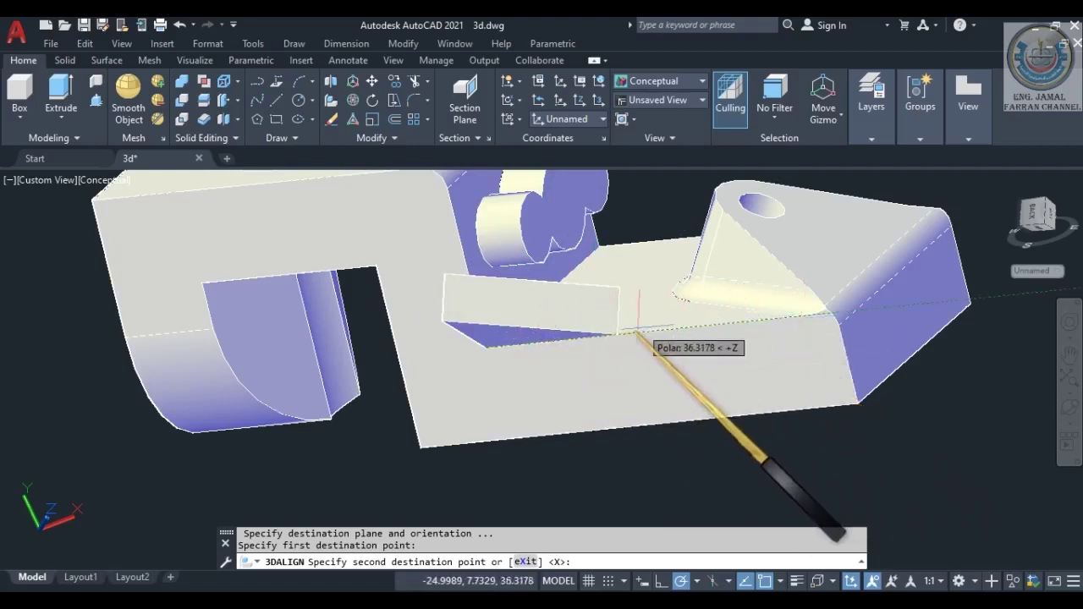
click(798, 317)
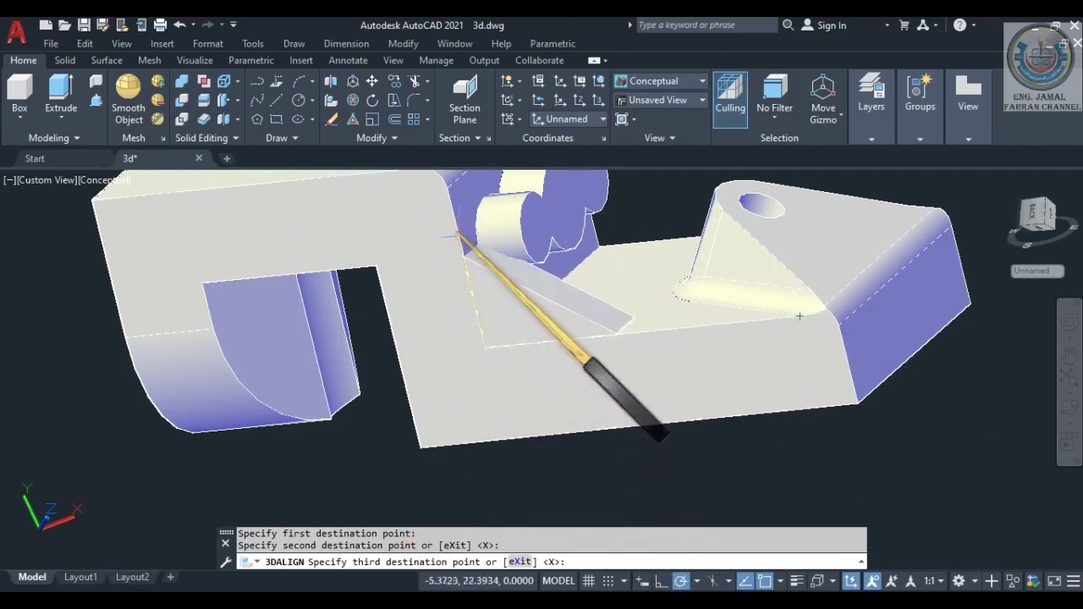
click(446, 187)
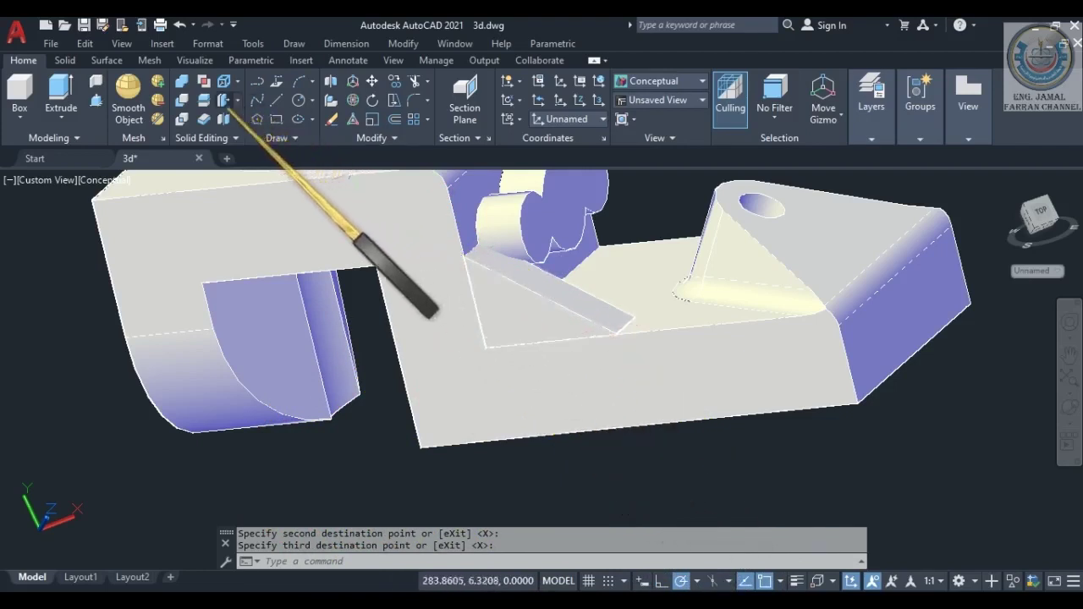
Union the wedge with the bracket into one solid.
click(370, 175)
text(uni)
key(Return)
click(527, 320)
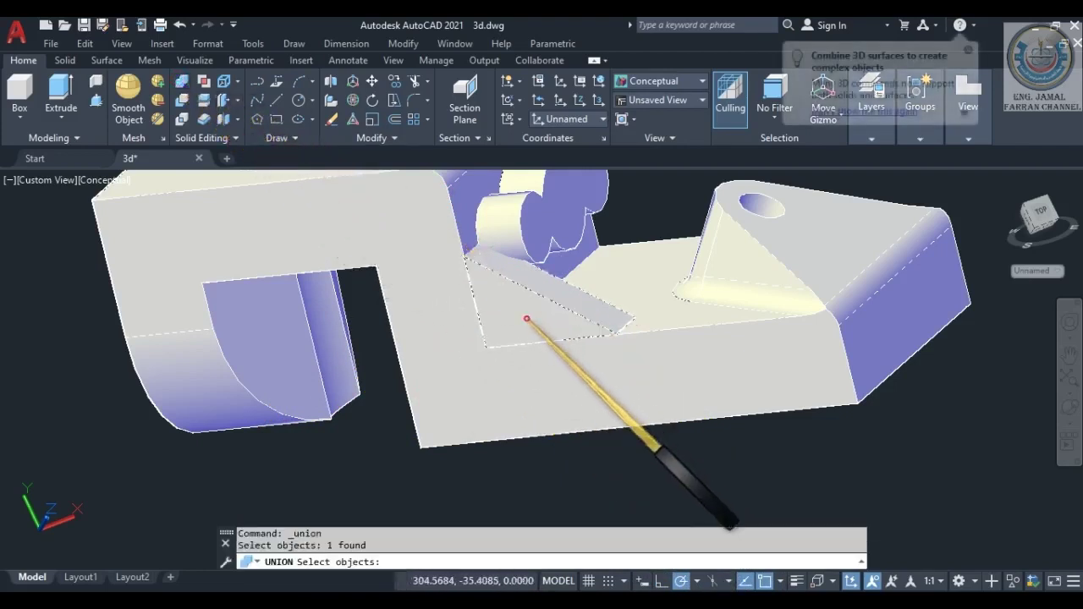
click(519, 373)
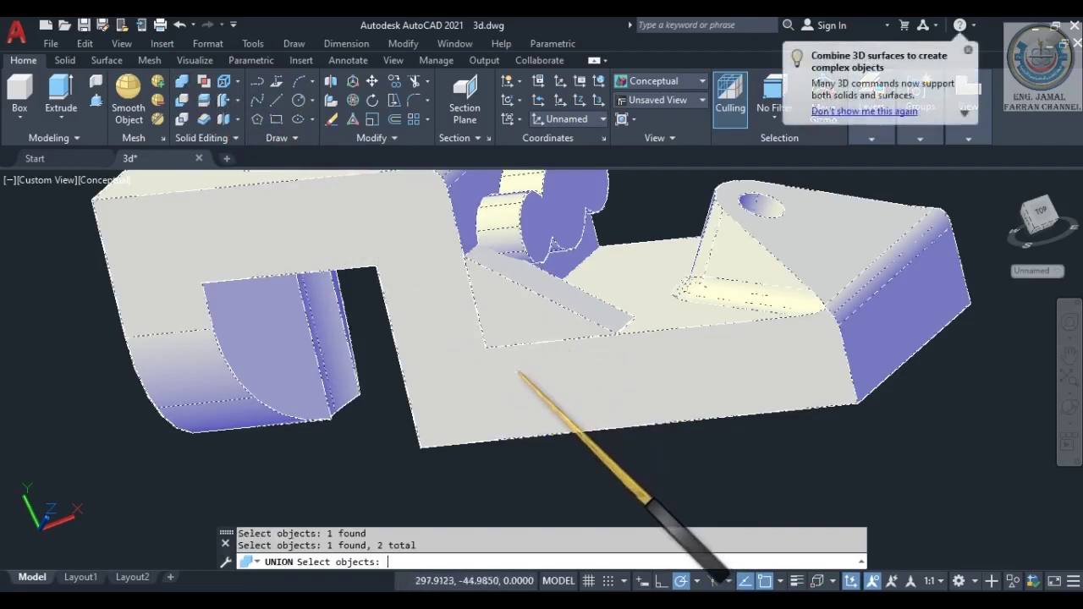
key(Return)
shift+middle_drag(567, 354, 719, 239)
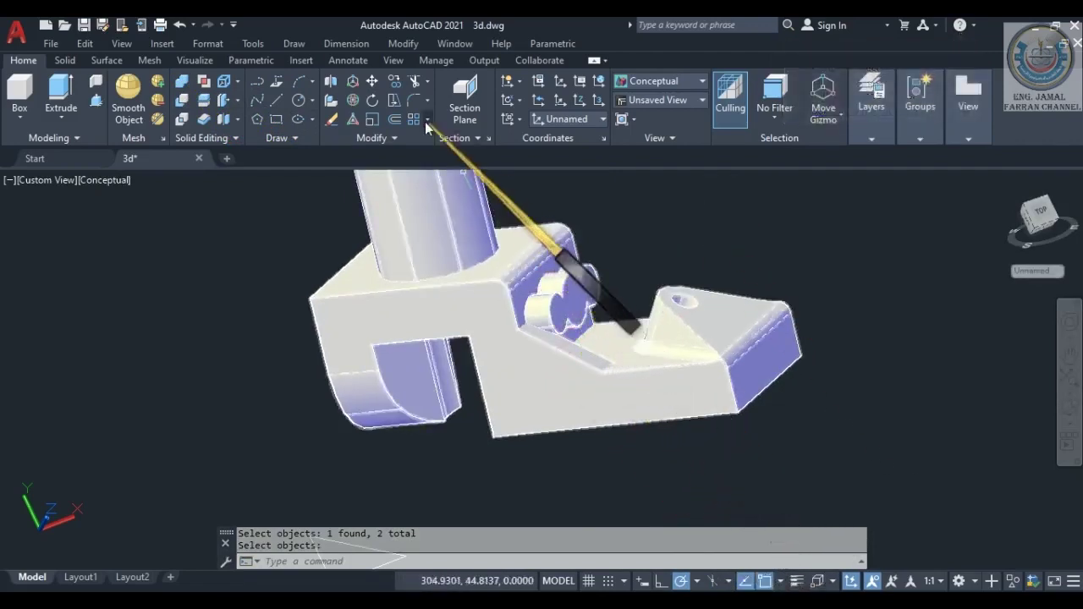
click(355, 139)
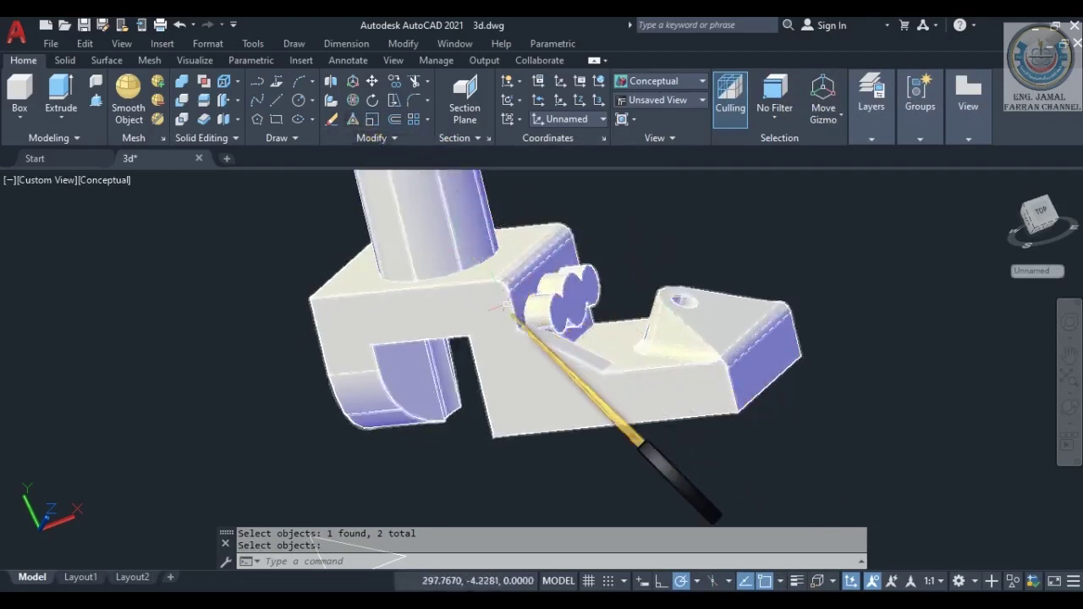
scroll(520, 369, up, 2)
scroll(541, 347, down, 3)
middle_drag(631, 296, 561, 365)
key(Return)
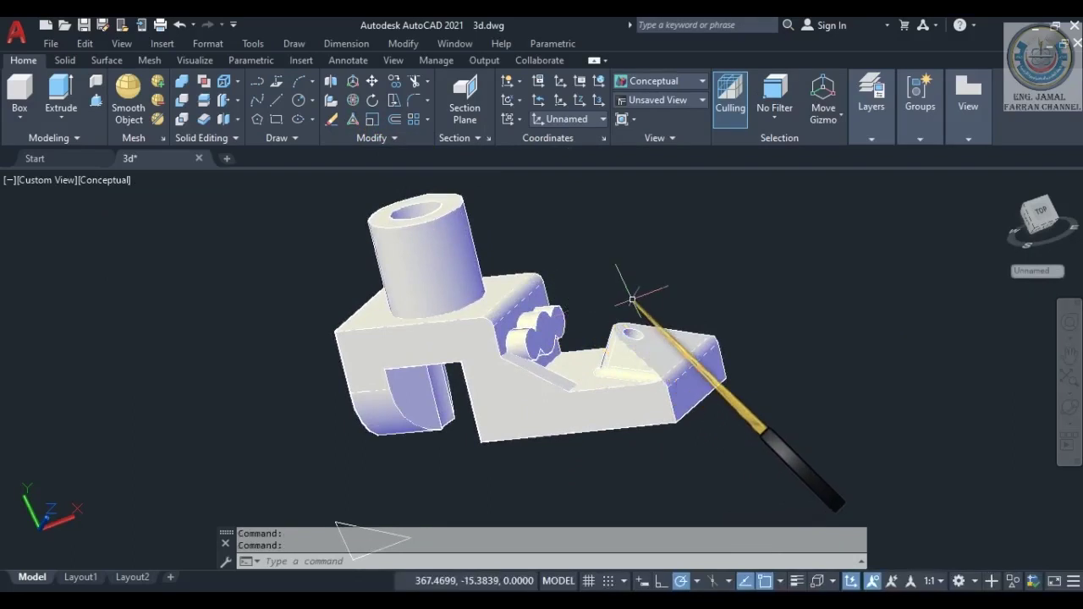